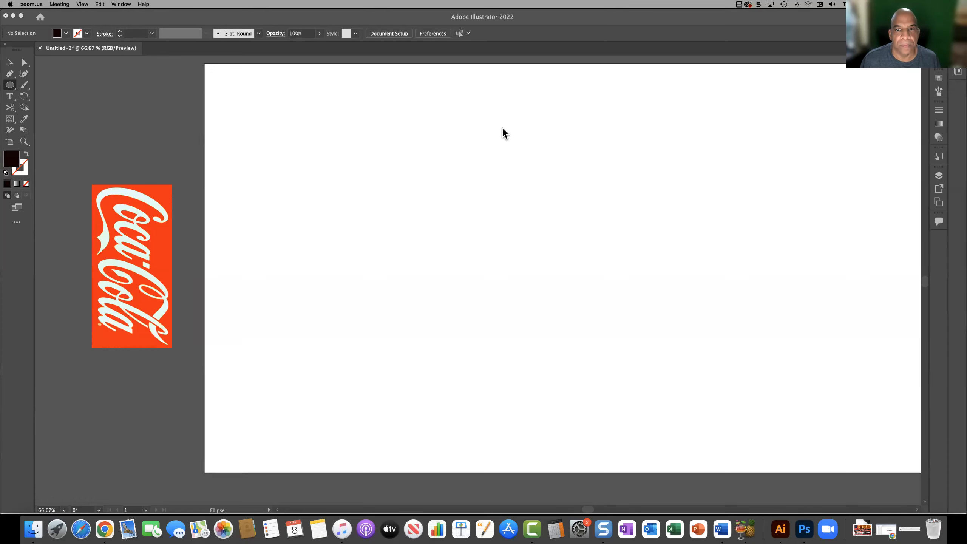
Step: Open the Accessibility settings in macOS System Preferences
left_click(10, 3)
left_click(34, 22)
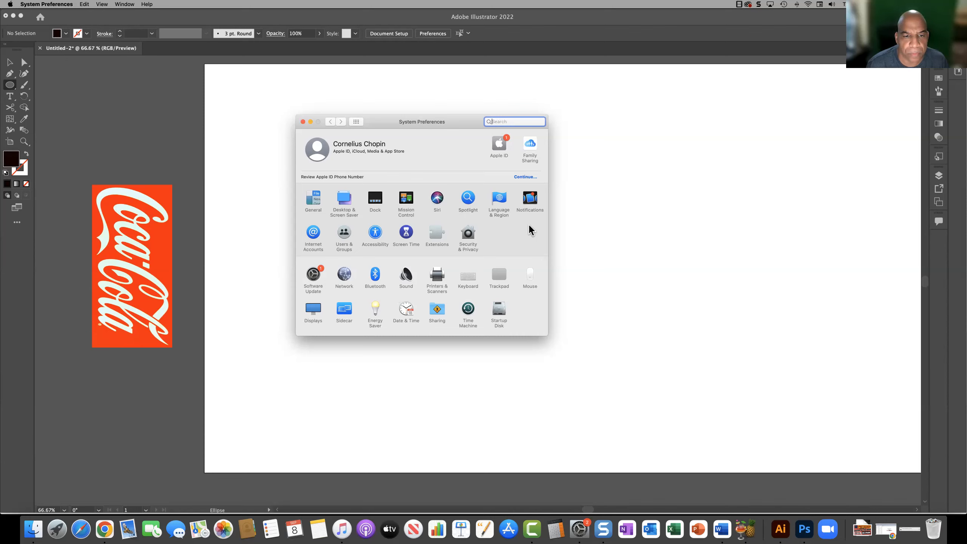
left_click(375, 232)
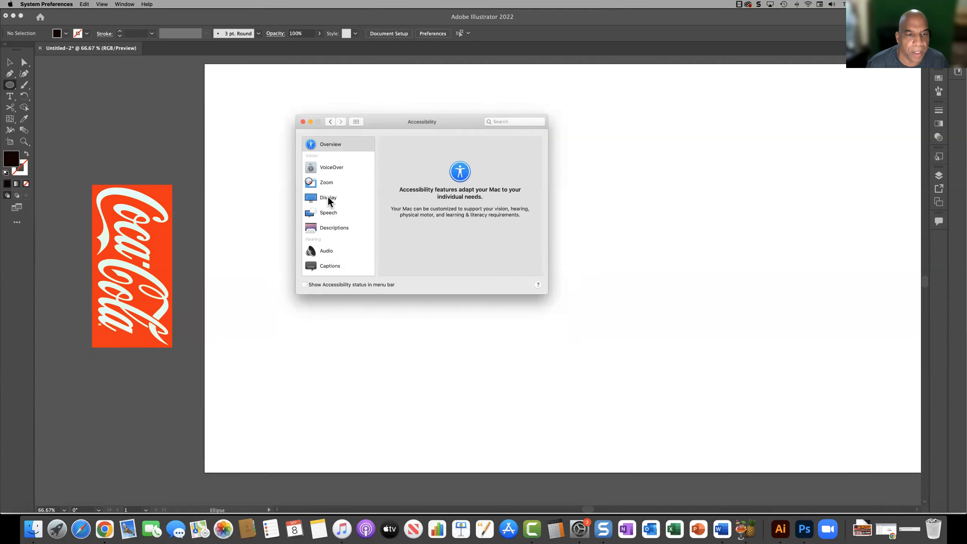
left_click(328, 197)
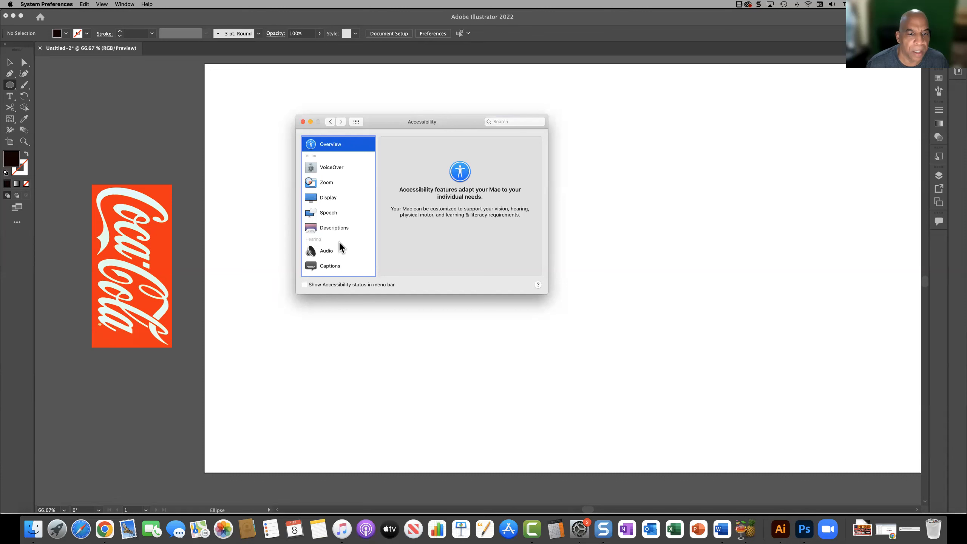
scroll(340, 243, "down", 5)
left_click(339, 216)
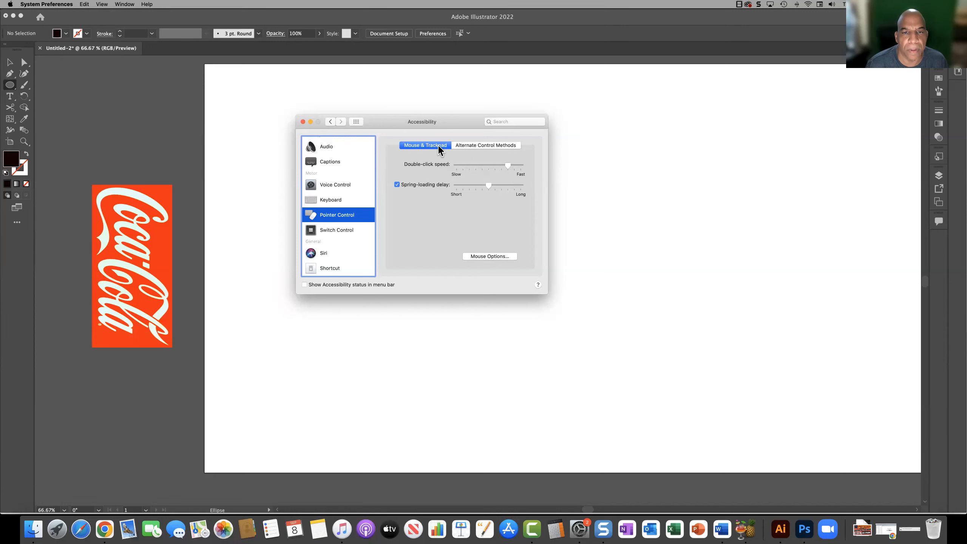
left_click(497, 255)
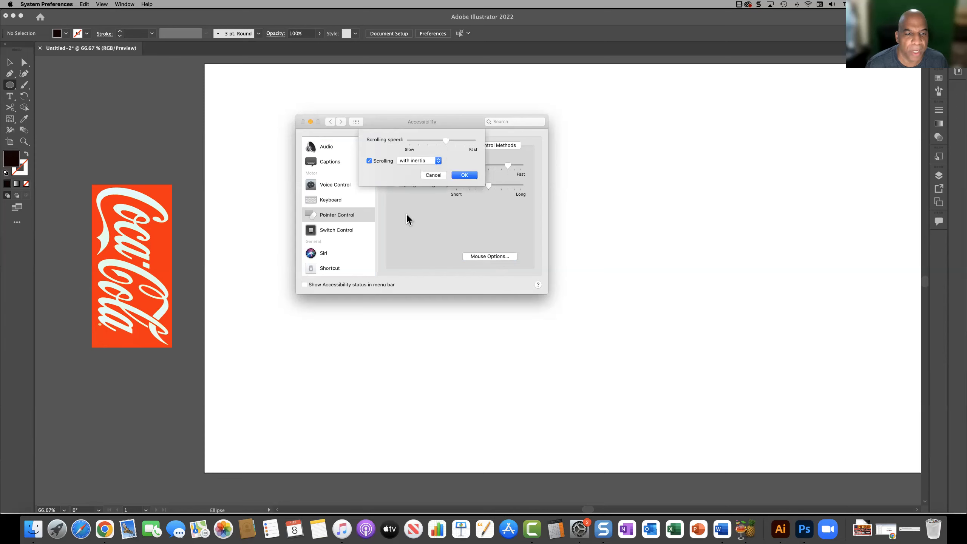
left_click(432, 175)
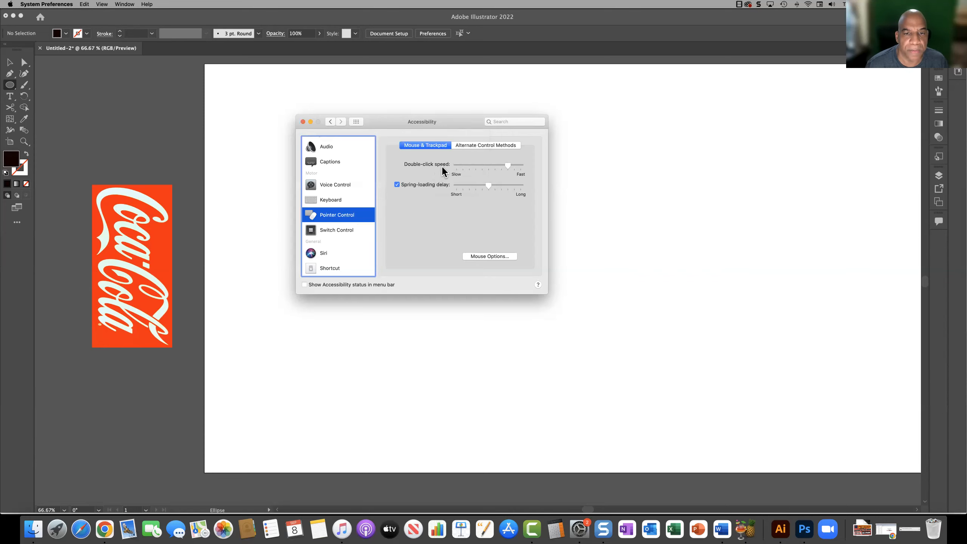
Step: Set the display cursor size to the largest setting and close the system preferences
scroll(339, 198, "up", 5)
left_click(341, 192)
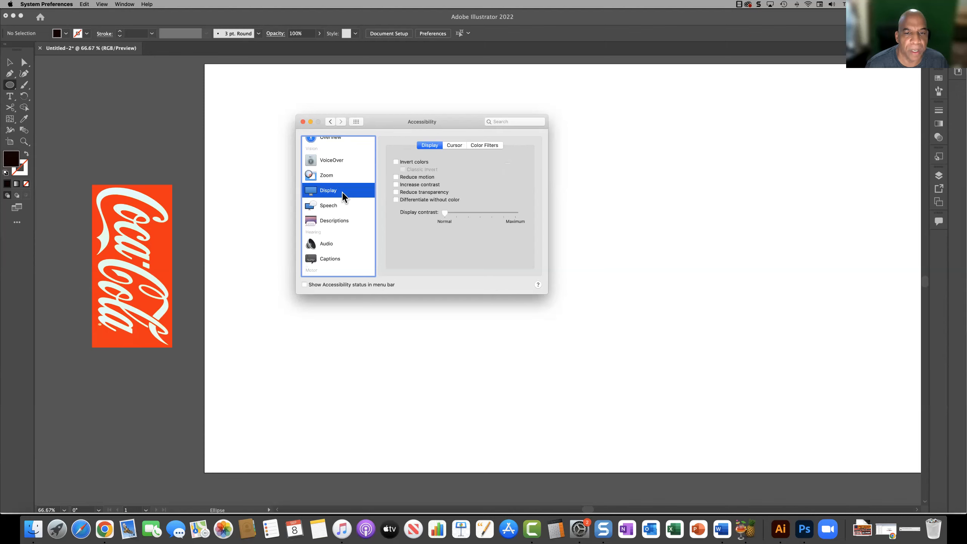
left_click(455, 145)
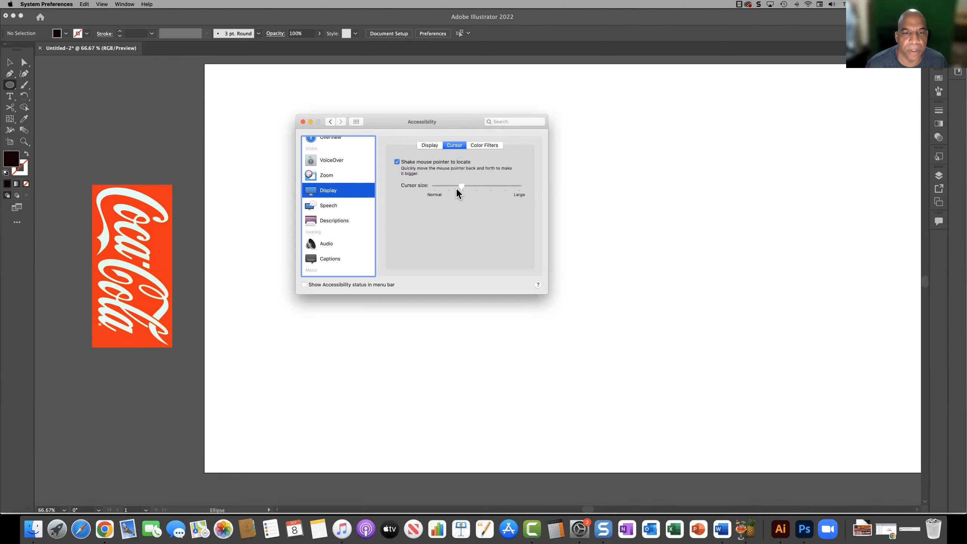
left_click_drag(462, 186, 522, 185)
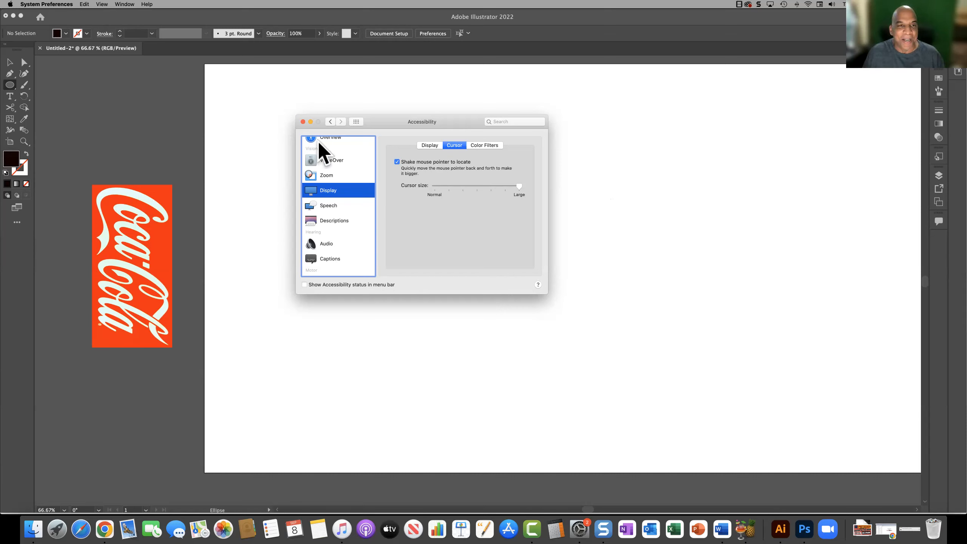
left_click(303, 122)
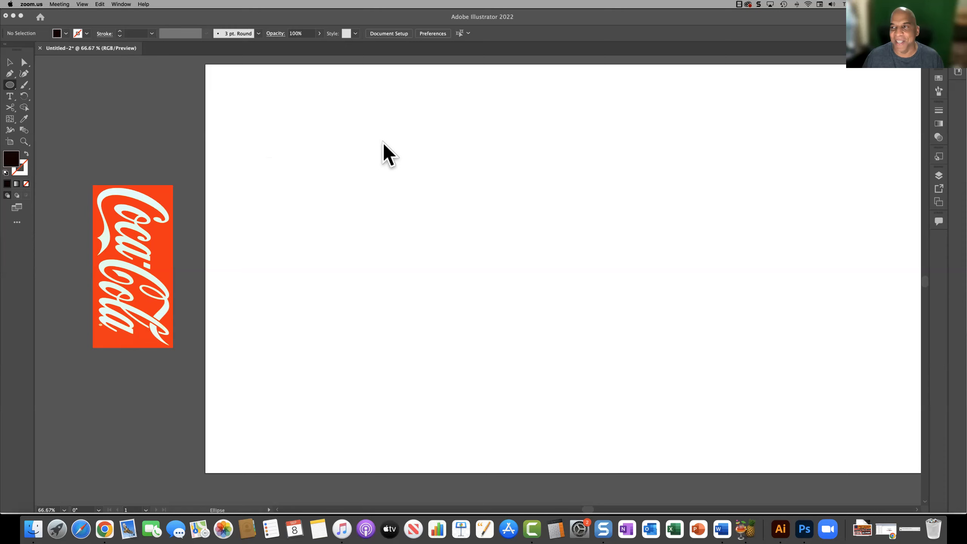
Step: Draw a tall rectangle about 345 by 719 px on the artboard with the default white fill and black stroke
left_click(605, 508)
mouse_move(588, 509)
left_mouse_down()
mouse_move(609, 510)
mouse_move(593, 509)
left_mouse_up()
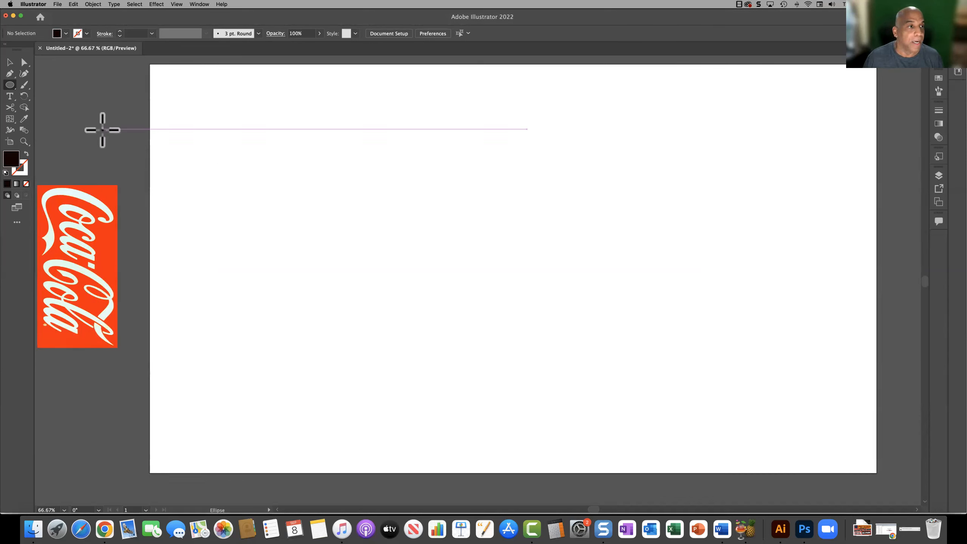
left_click_drag(9, 84, 62, 85)
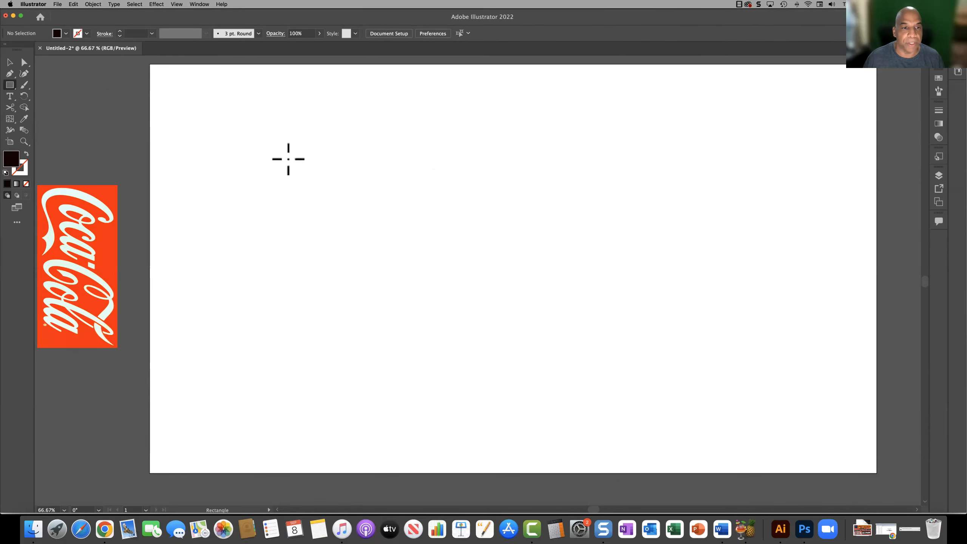
left_click_drag(303, 148, 434, 420)
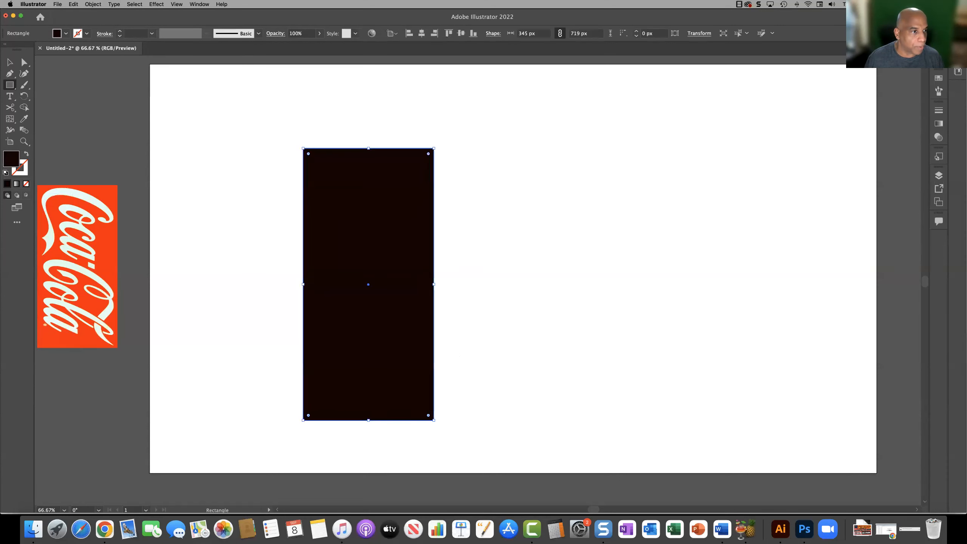
left_click(5, 173)
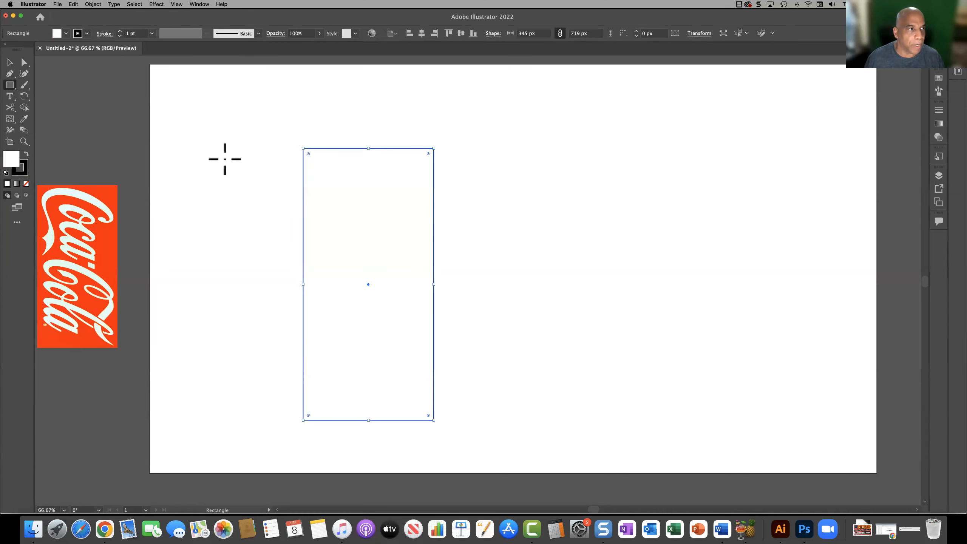
Step: Move the tall rectangle horizontally to near the middle of the artboard
left_click(9, 62)
left_click(196, 142)
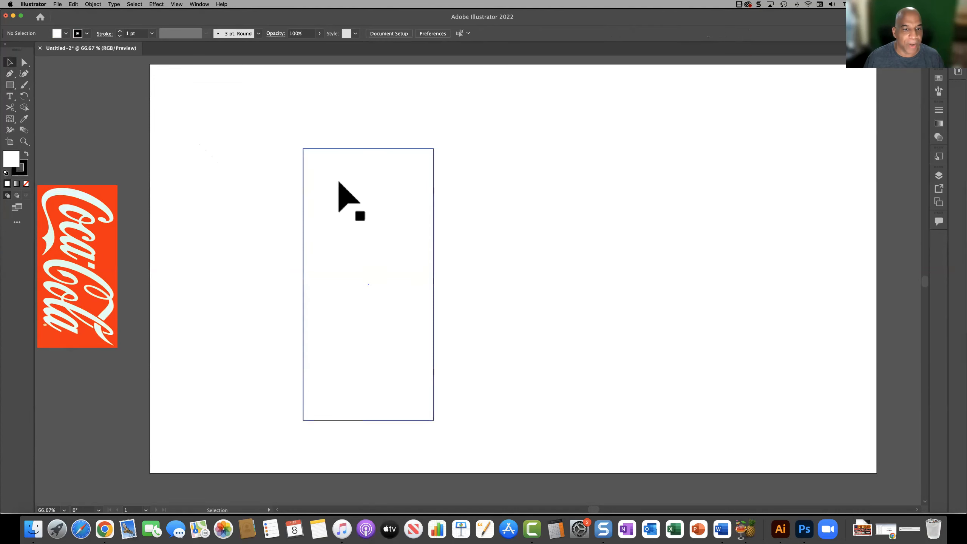
left_click(303, 301)
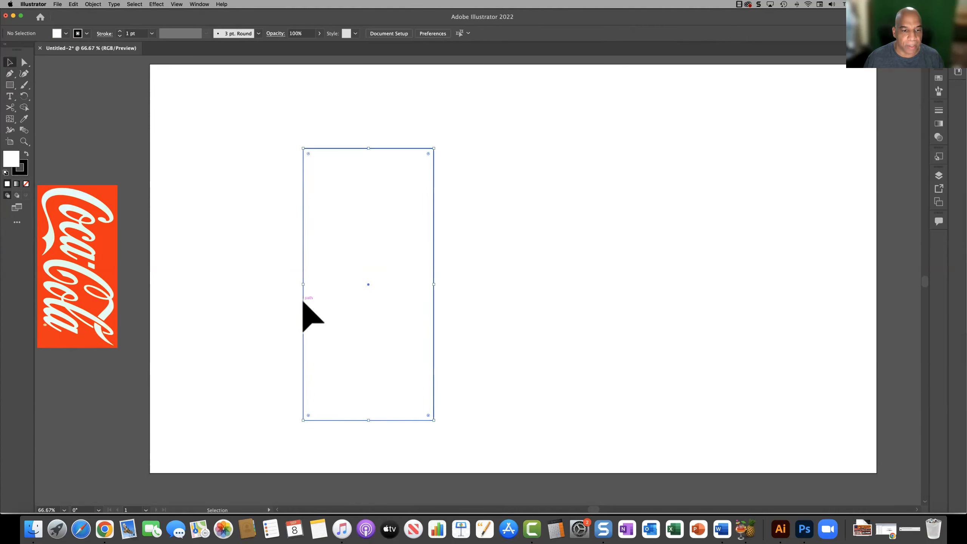
mouse_move(418, 312)
left_mouse_down()
mouse_move(471, 311)
mouse_move(432, 306)
left_mouse_up()
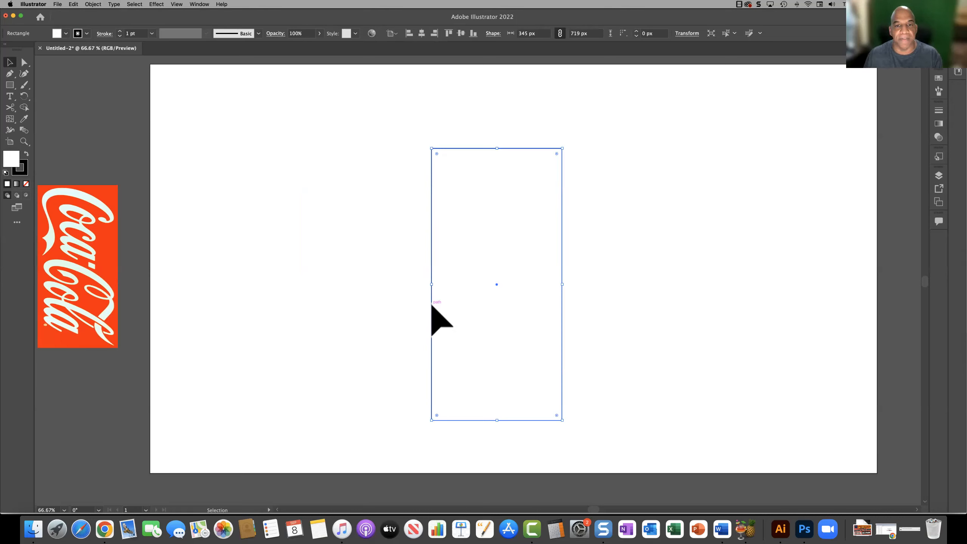
left_click(156, 4)
mouse_move(185, 51)
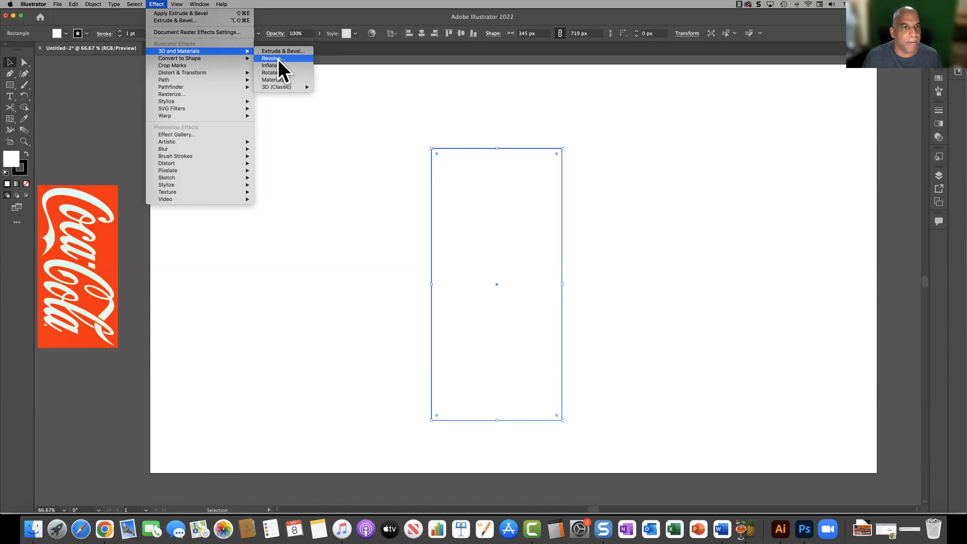
left_click(313, 130)
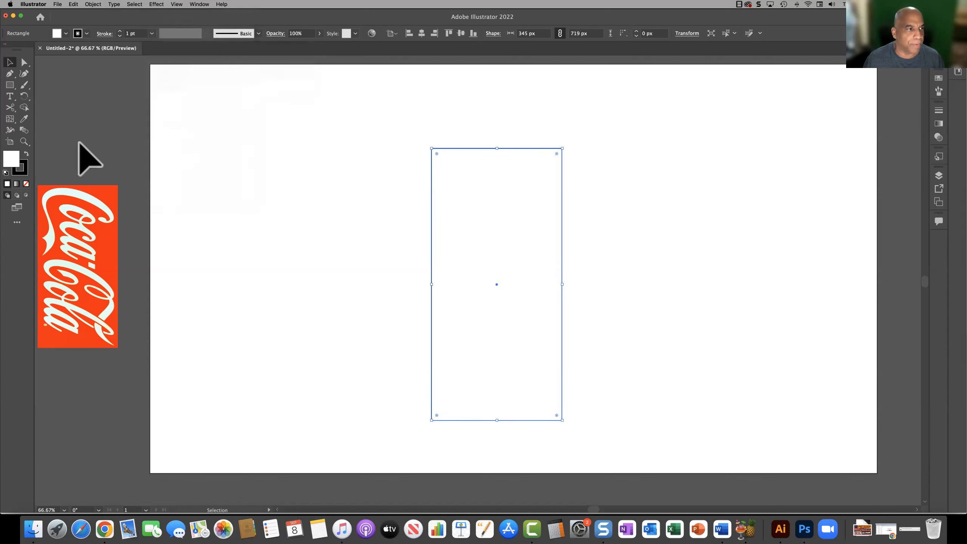
Step: Draw a square about 137 px wide near the artboard's upper-left corner and fill it with red
left_click(10, 84)
left_click_drag(210, 133, 261, 184)
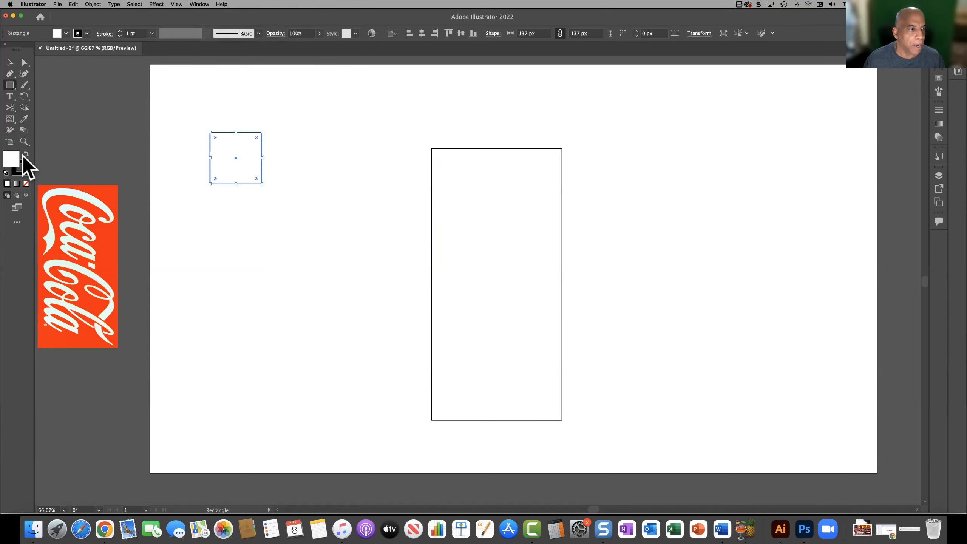
double_click(11, 159)
left_click(464, 211)
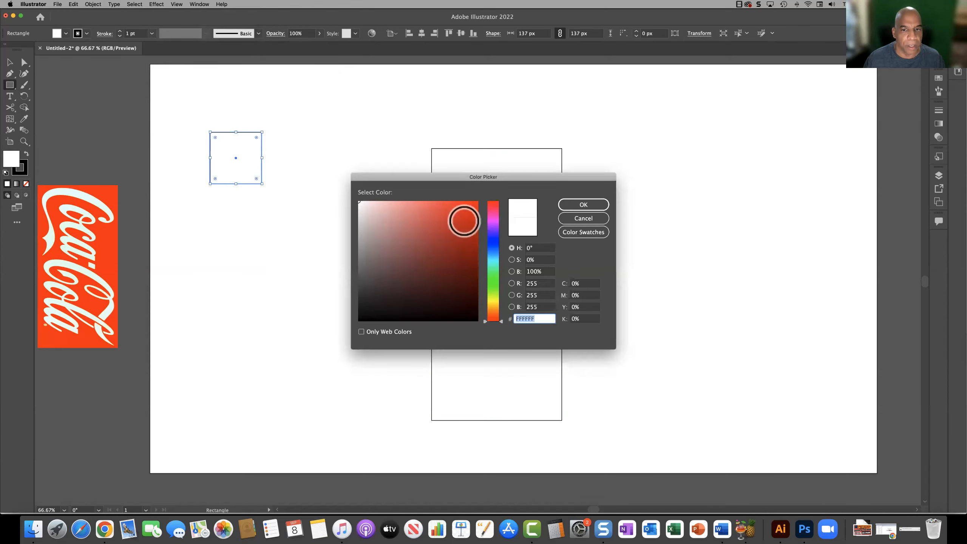
left_click(577, 206)
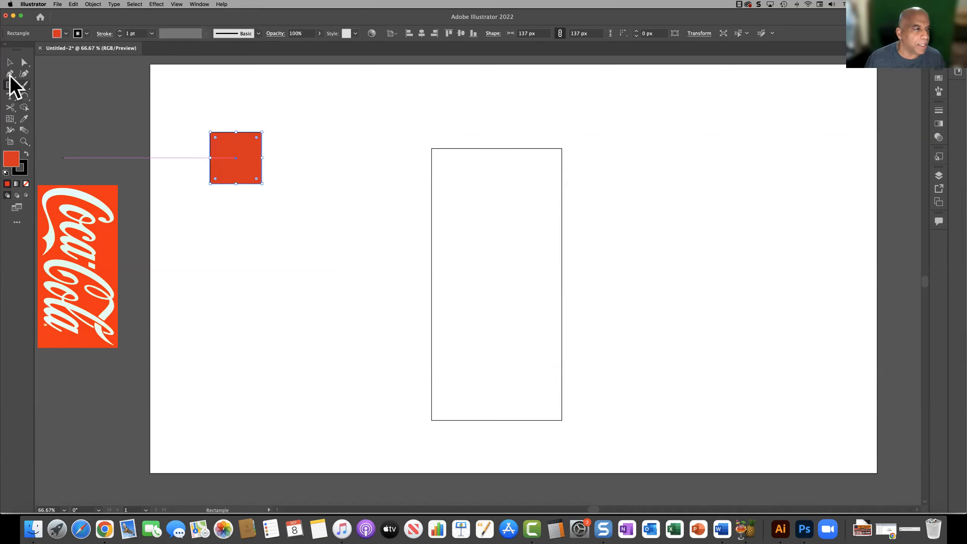
Step: Draw a vertical line about 677 px long just left of the red square and set its stroke to 5 pt
mouse_move(9, 108)
left_mouse_down()
mouse_move(22, 101)
mouse_move(53, 119)
left_mouse_up()
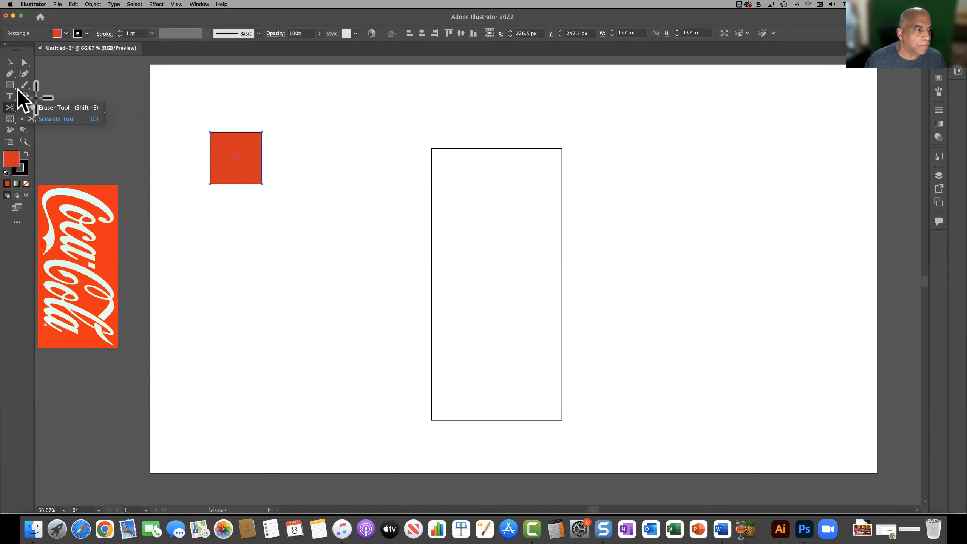
left_click_drag(13, 86, 56, 130)
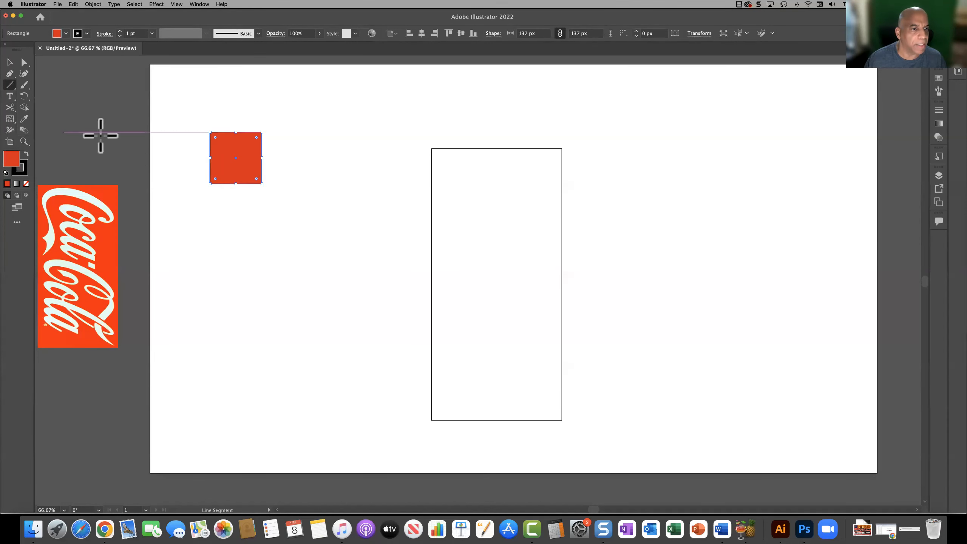
mouse_move(205, 102)
left_mouse_down()
mouse_move(212, 173)
mouse_move(199, 358)
left_mouse_up()
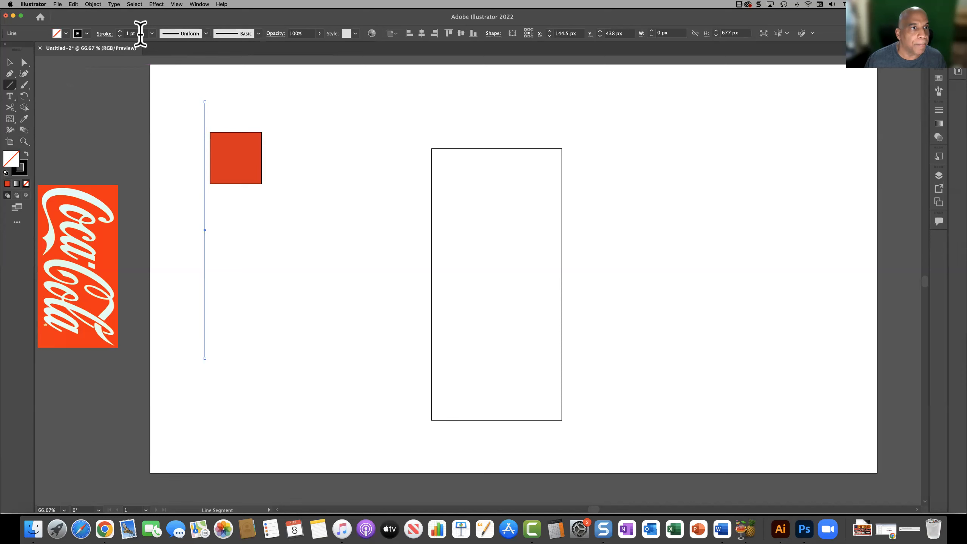
left_click(118, 31)
left_click(119, 32)
left_click(118, 31)
left_click(118, 31)
Step: Place the red square's left edge against the vertical line and apply the 3D Revolve effect to the square
left_click(9, 62)
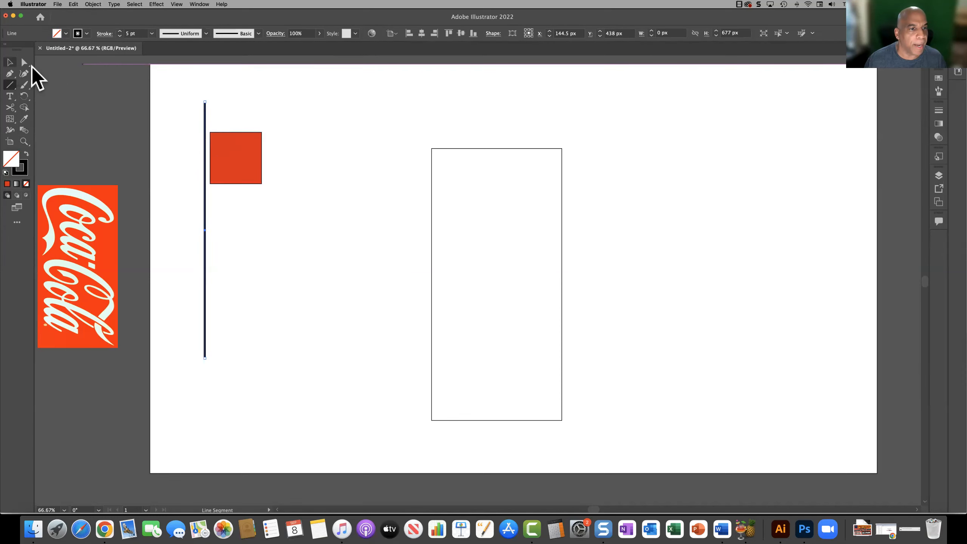
left_click_drag(233, 151, 227, 157)
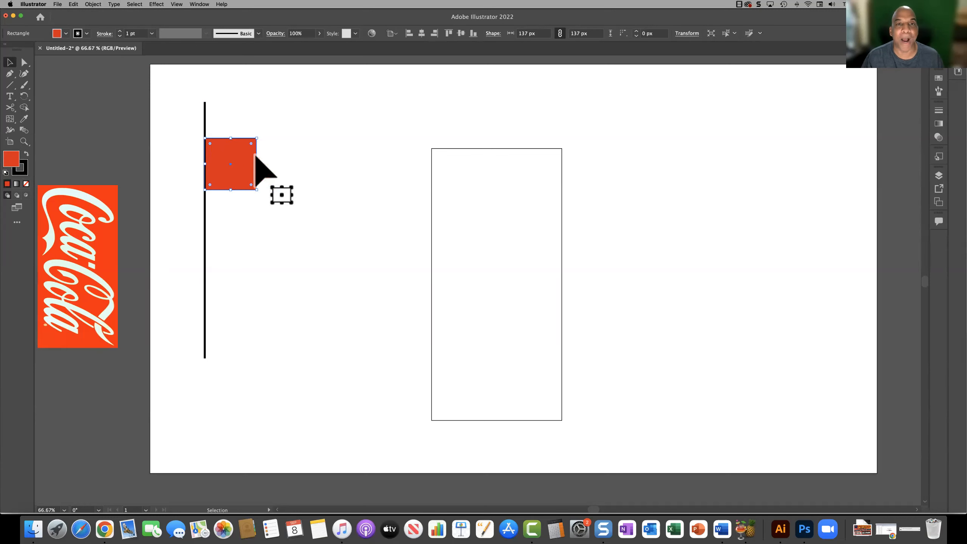
left_click(160, 6)
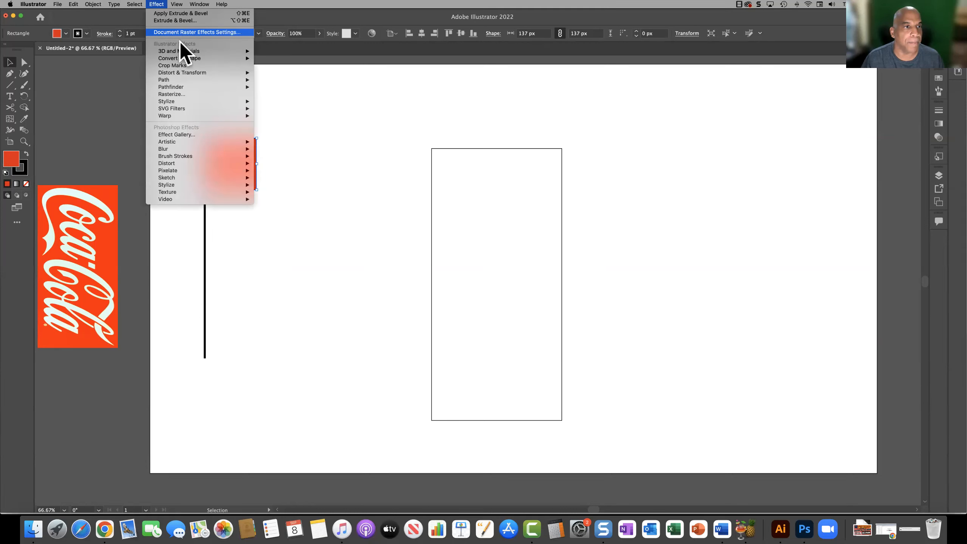
mouse_move(236, 51)
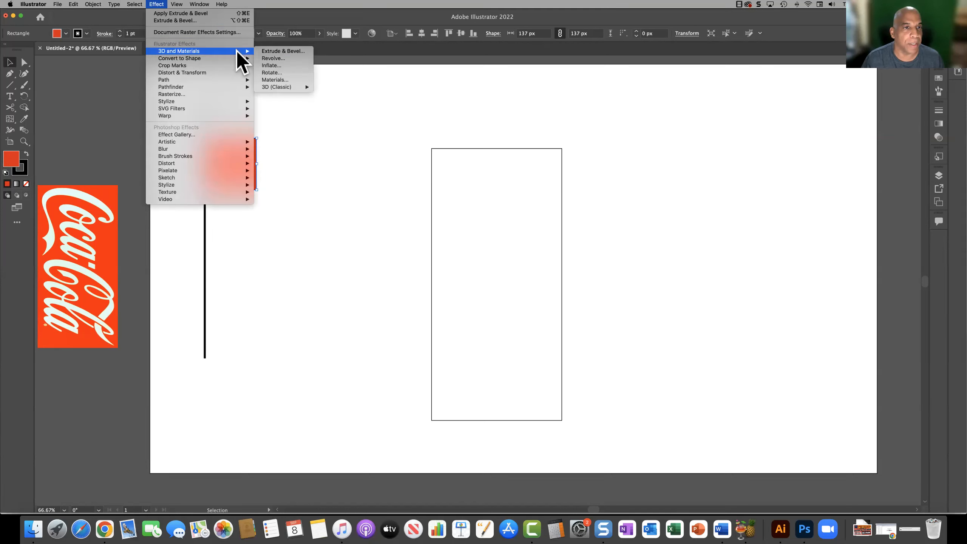
left_click(283, 59)
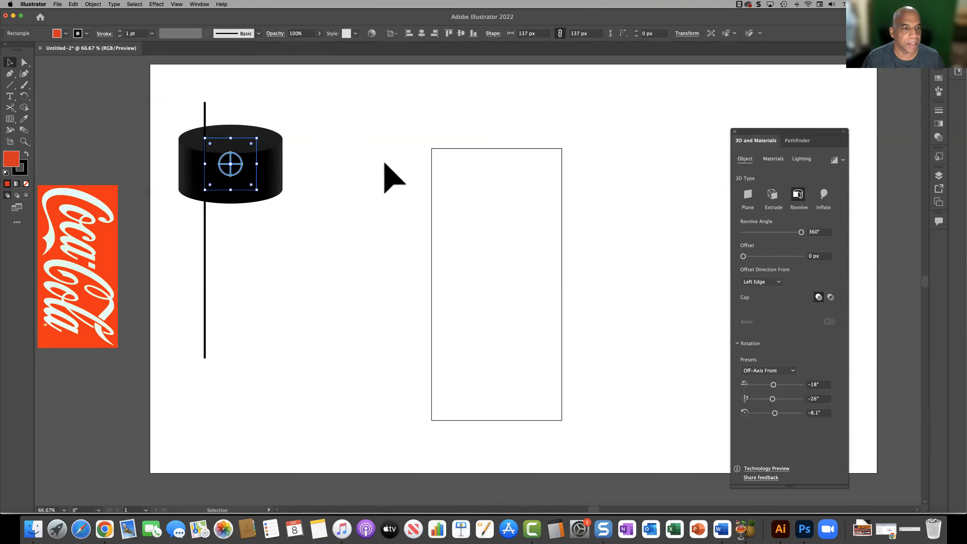
Step: Remove the stroke from the revolved square and move the vertical line to the centre of the resulting cylinder
left_click(21, 170)
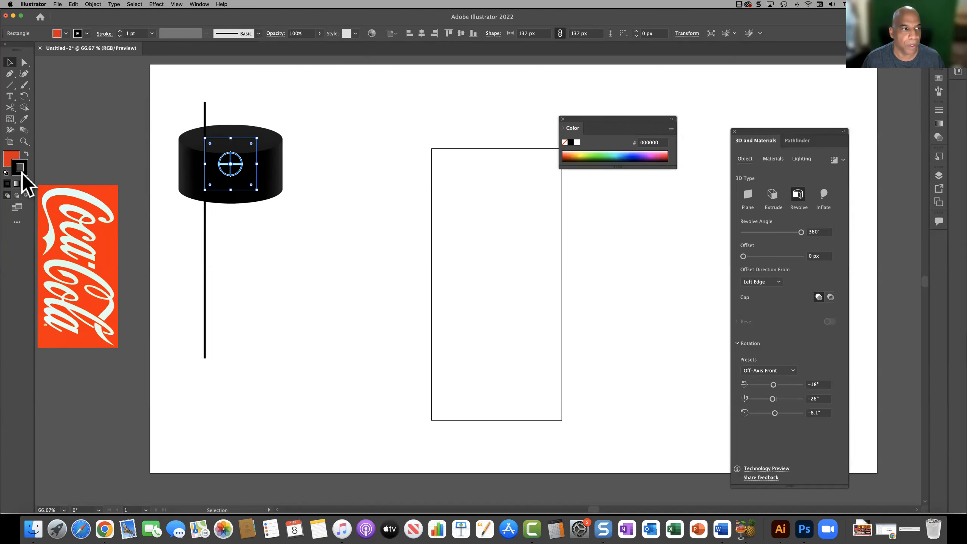
left_click(565, 143)
left_click(671, 119)
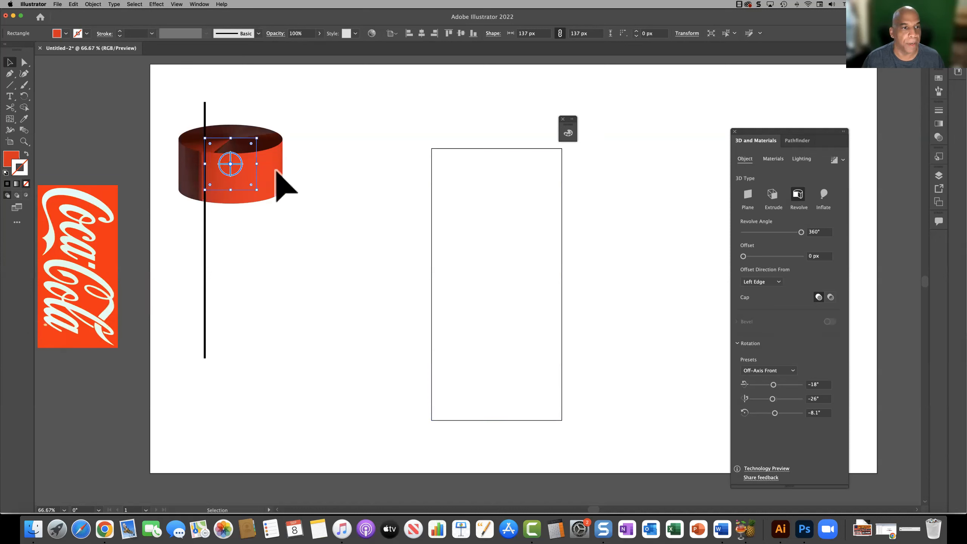
left_click_drag(204, 226, 231, 227)
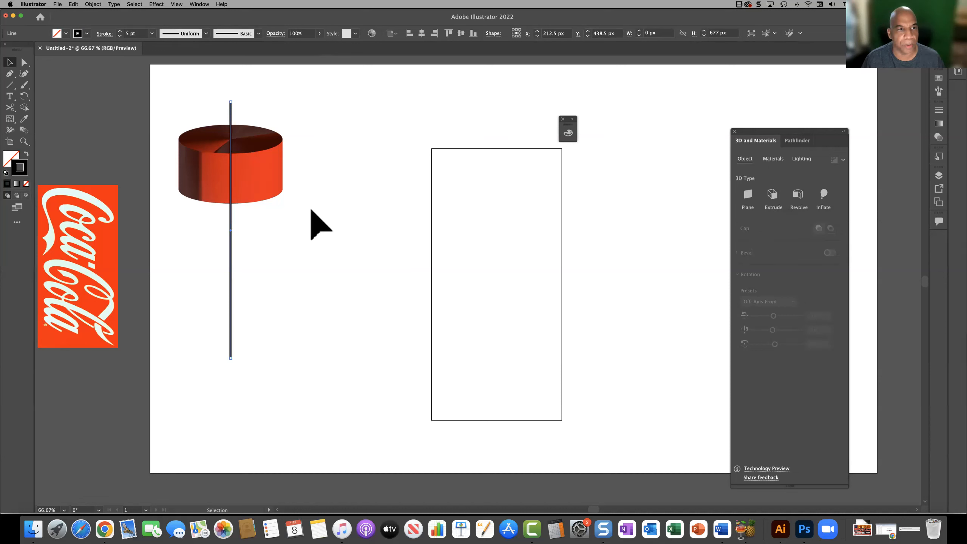
Step: Set the revolved square's offset to 0 px and its revolve angle to 0°
left_click(232, 182)
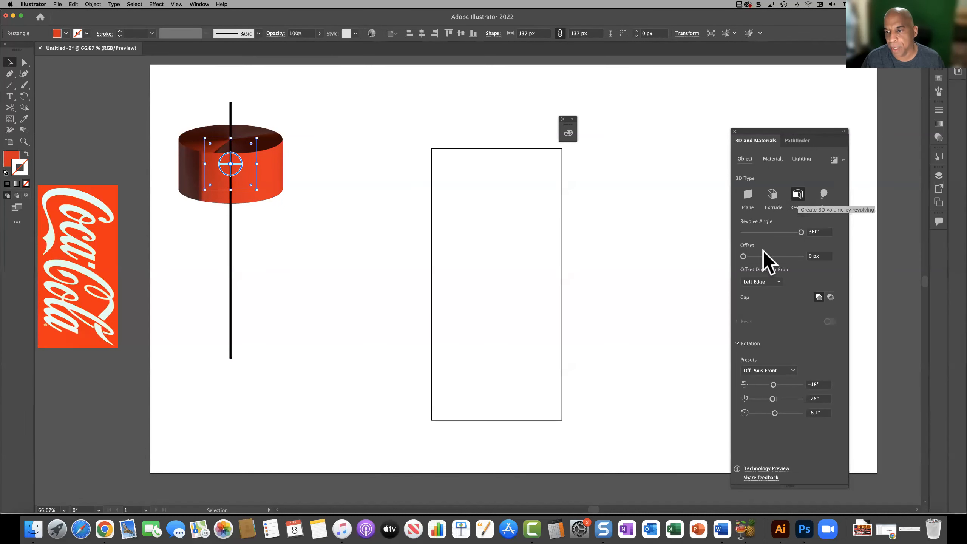
mouse_move(743, 256)
left_mouse_down()
mouse_move(753, 256)
mouse_move(741, 256)
left_mouse_up()
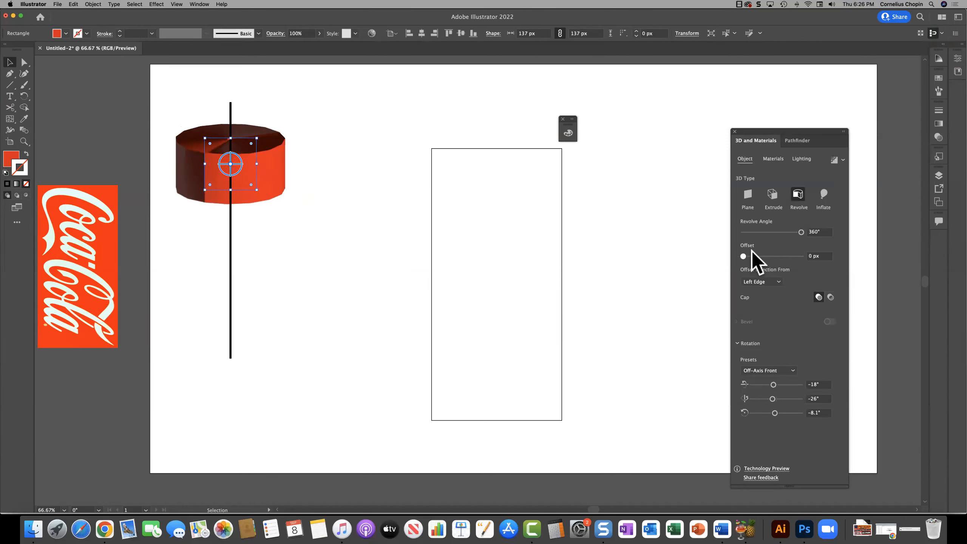
left_click_drag(800, 231, 741, 233)
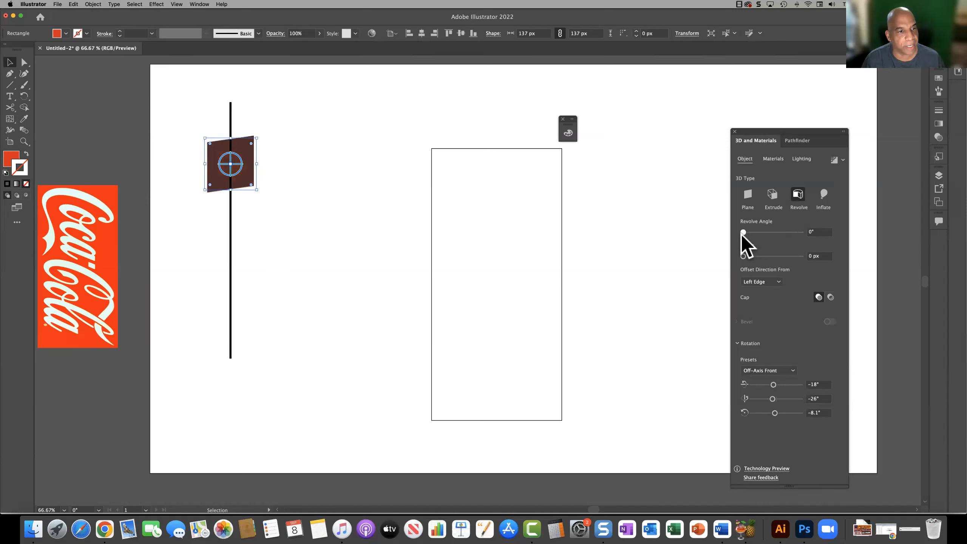
Step: Move the square's left edge against the vertical line and set its revolve angle to 146°
left_click_drag(245, 180, 269, 182)
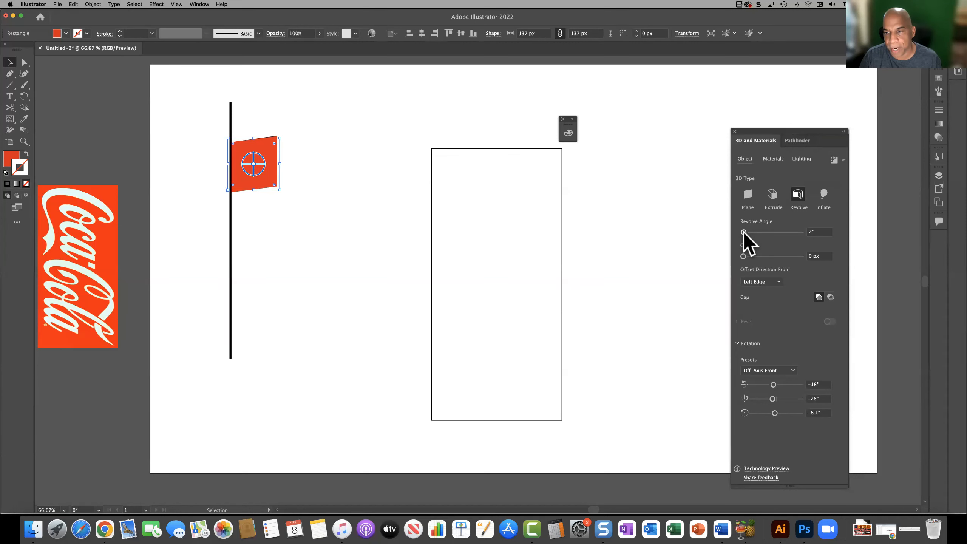
left_click_drag(743, 231, 767, 231)
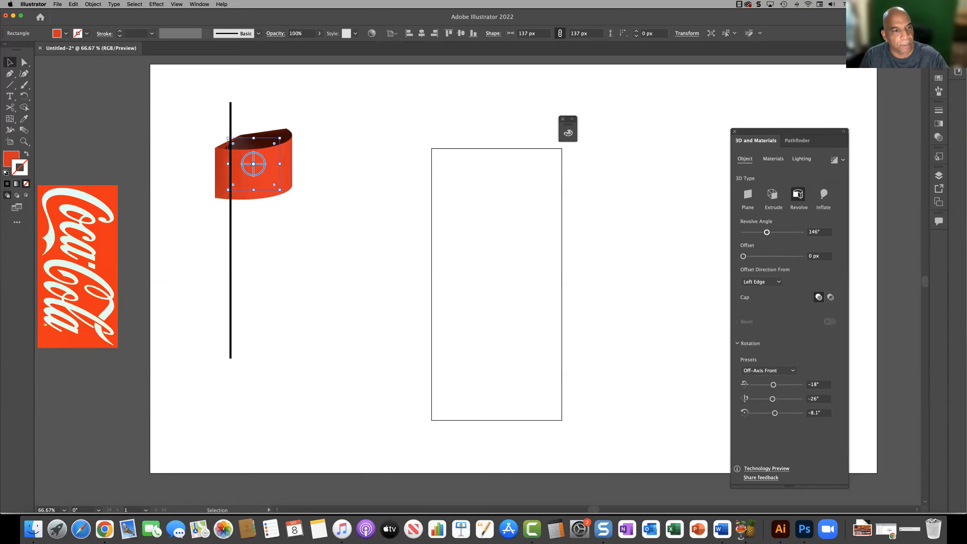
Step: Send the vertical line to the back and shift the revolved shape about 25 px left and 16 px down
left_click(230, 247)
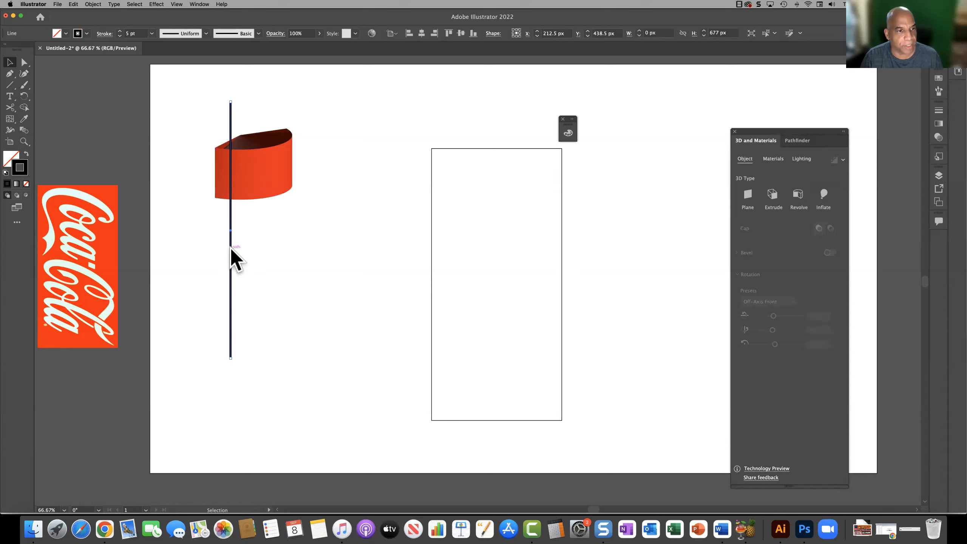
right_click(231, 251)
mouse_move(283, 384)
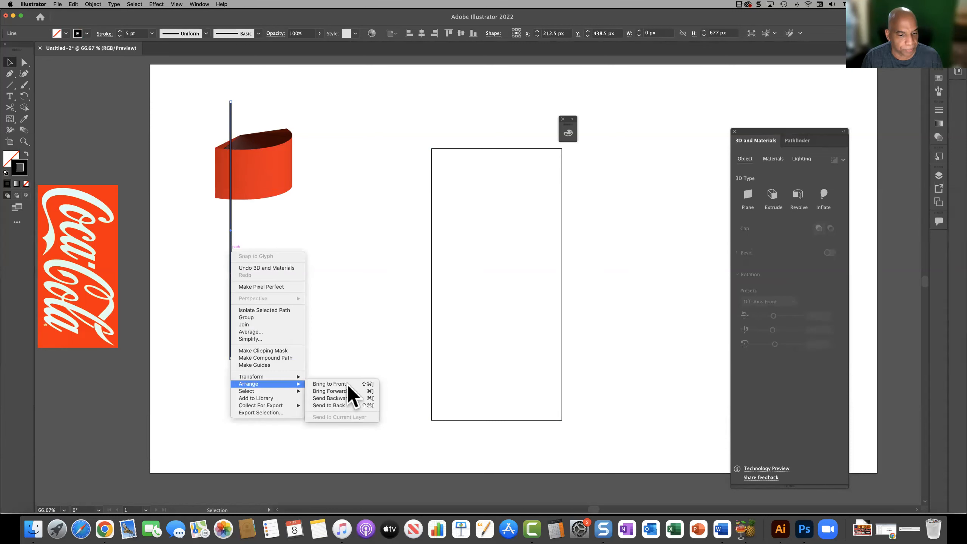
left_click(349, 405)
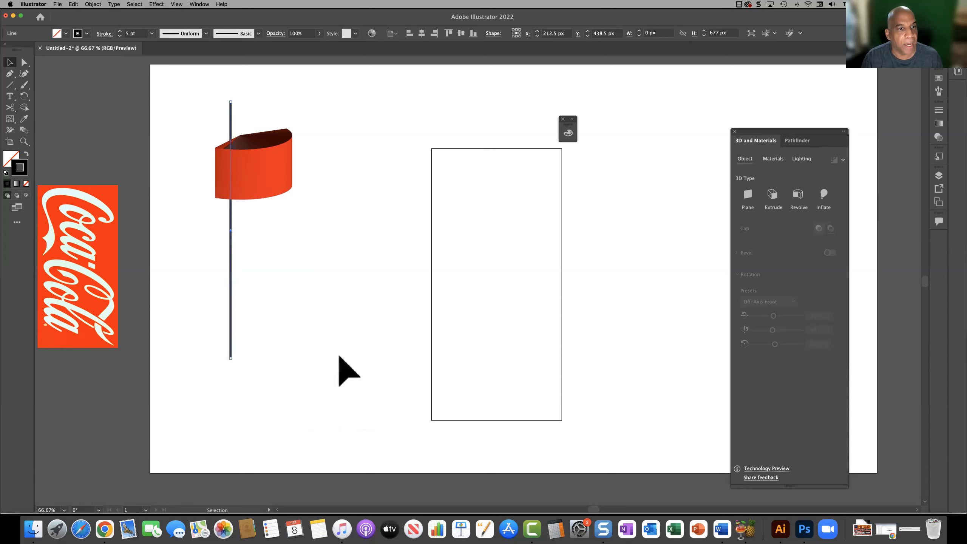
left_click(254, 165)
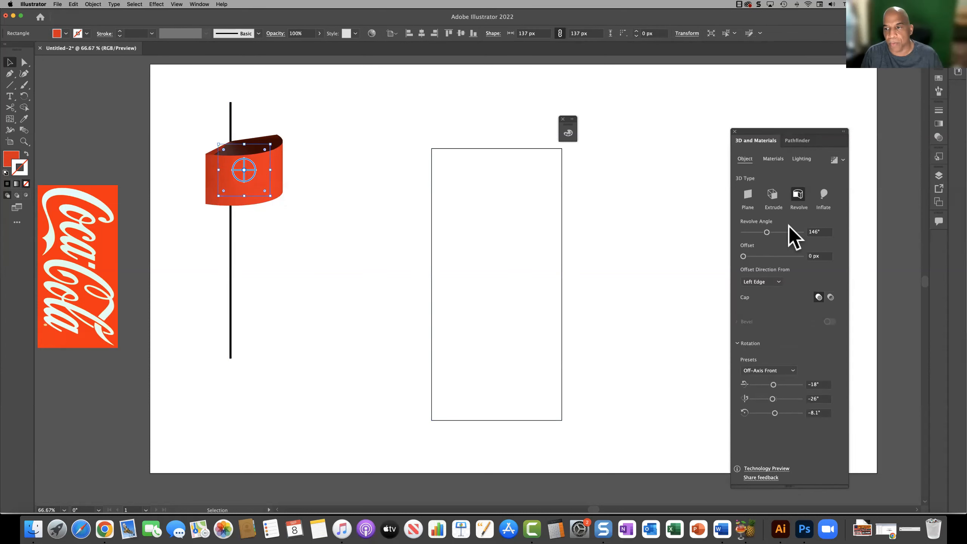
Step: Set the shape's revolve angle to 234° and move the vertical line behind it to its centre
left_click_drag(766, 233, 781, 232)
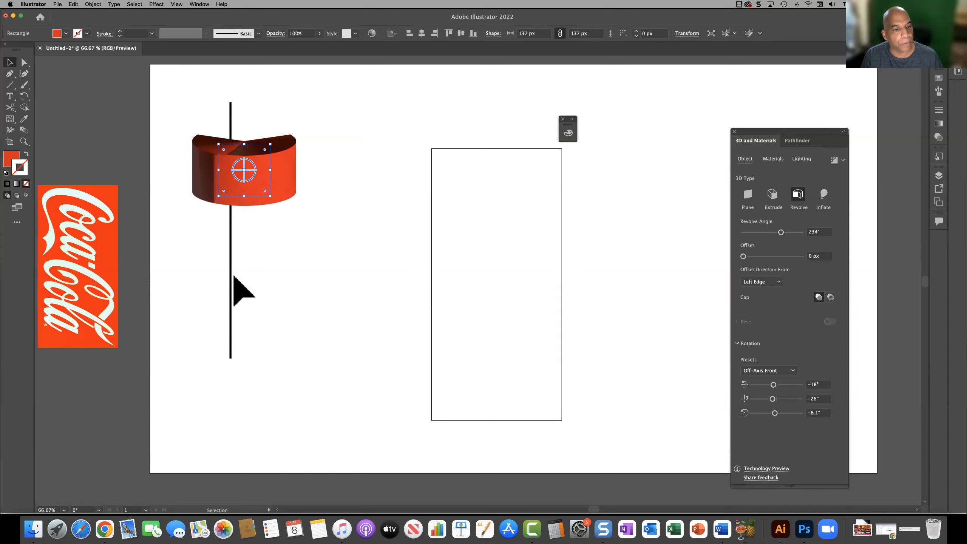
left_click_drag(230, 273, 243, 274)
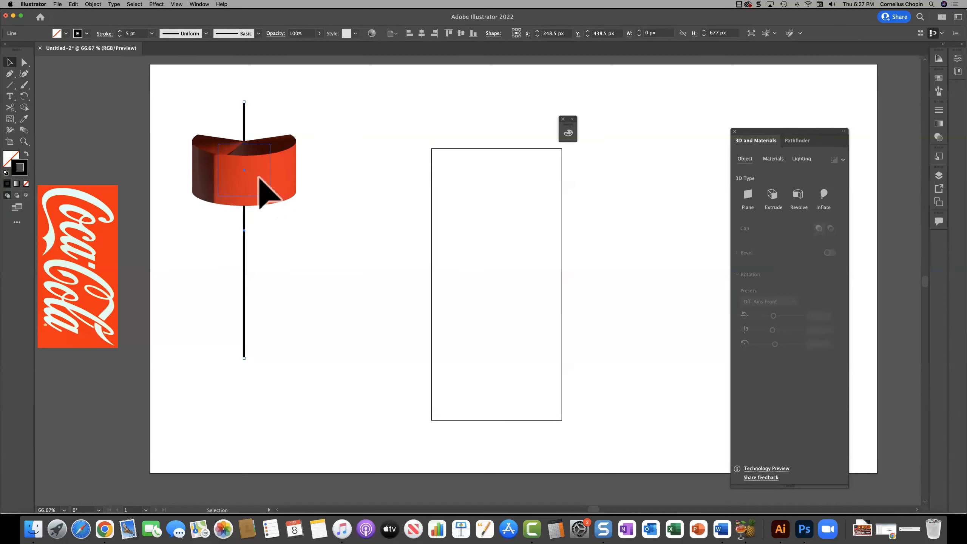
Step: Set the red shape's revolve angle to 360° and deselect it
left_click(259, 190)
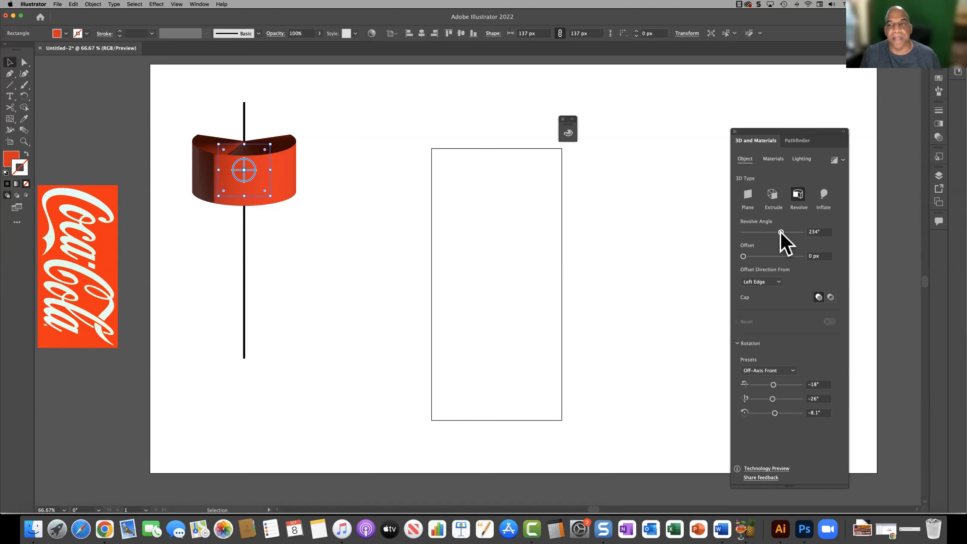
left_click_drag(781, 231, 802, 233)
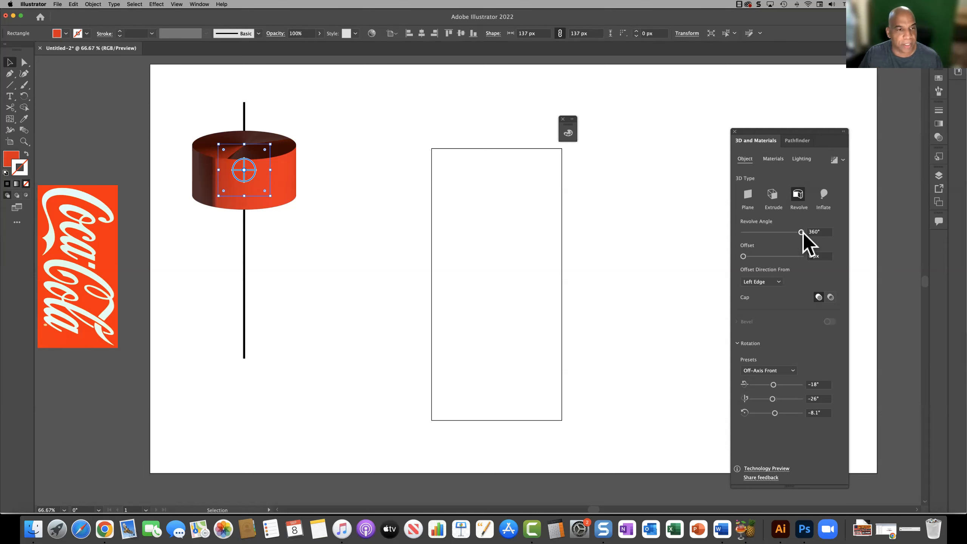
left_click(329, 287)
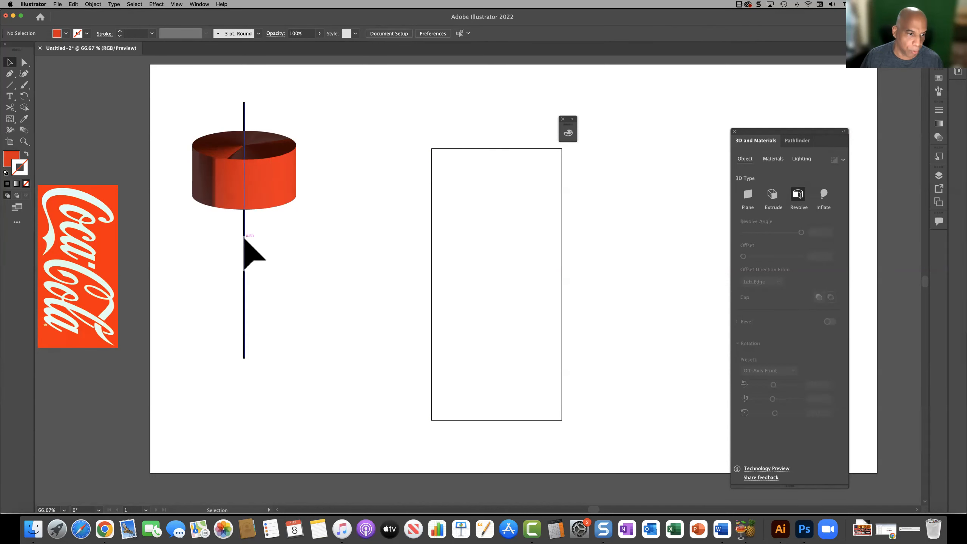
Step: Duplicate the vertical line to the right of the cylinder and shorten the copy to about 101.5 px
left_click_drag(244, 238, 328, 244, "alt")
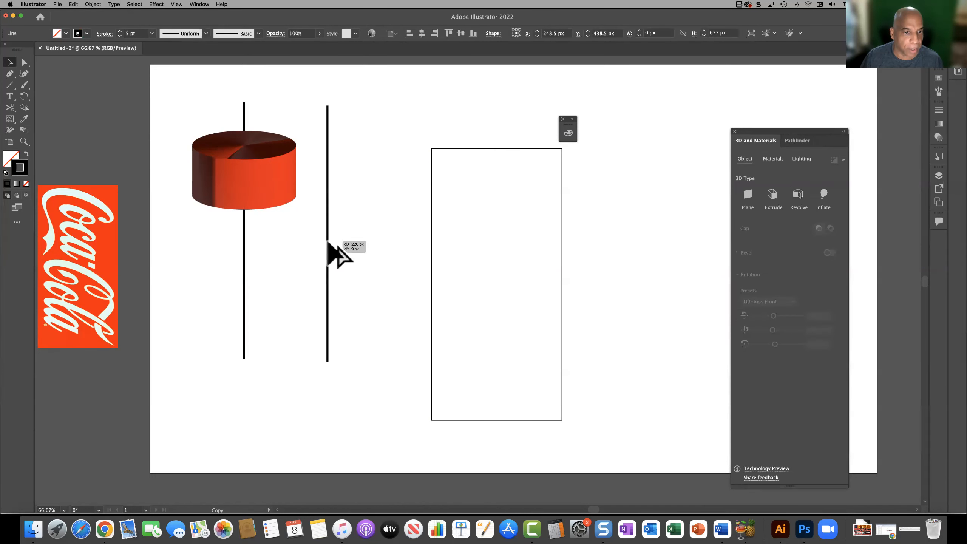
left_click_drag(327, 362, 328, 144)
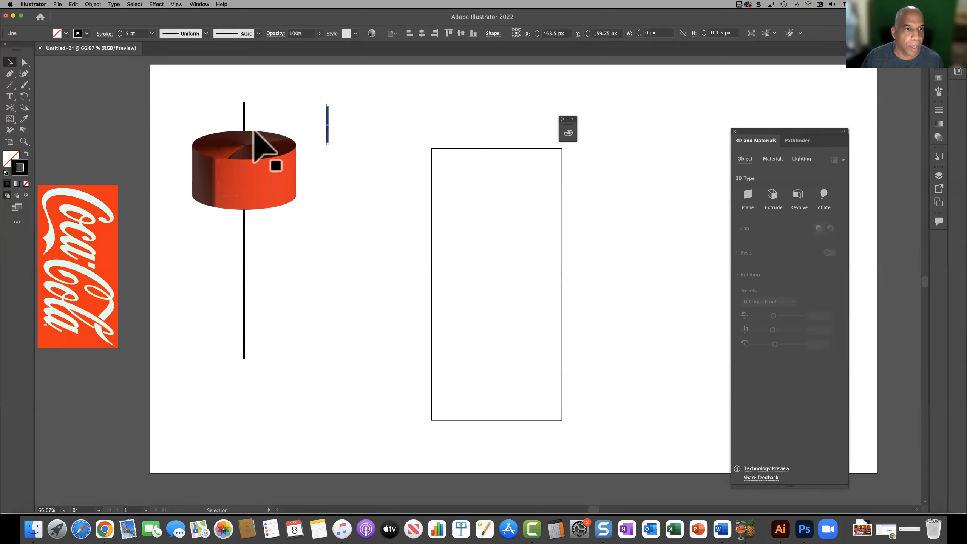
Step: Move the long line down below the cylinder's top and place the short line over the cylinder's top centre
left_click_drag(245, 240, 238, 298)
left_click_drag(243, 298, 241, 297)
left_click_drag(328, 129, 245, 132)
left_click(279, 111)
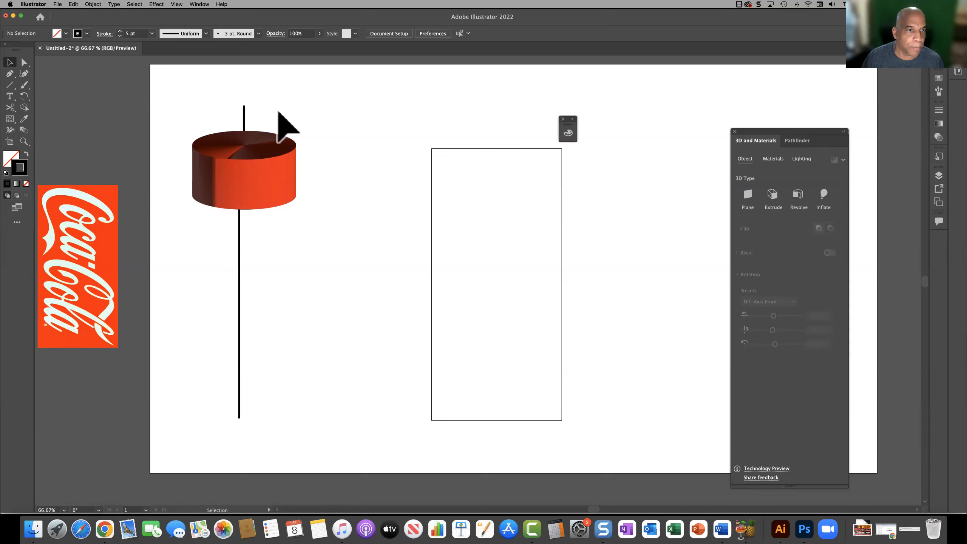
right_click(245, 126)
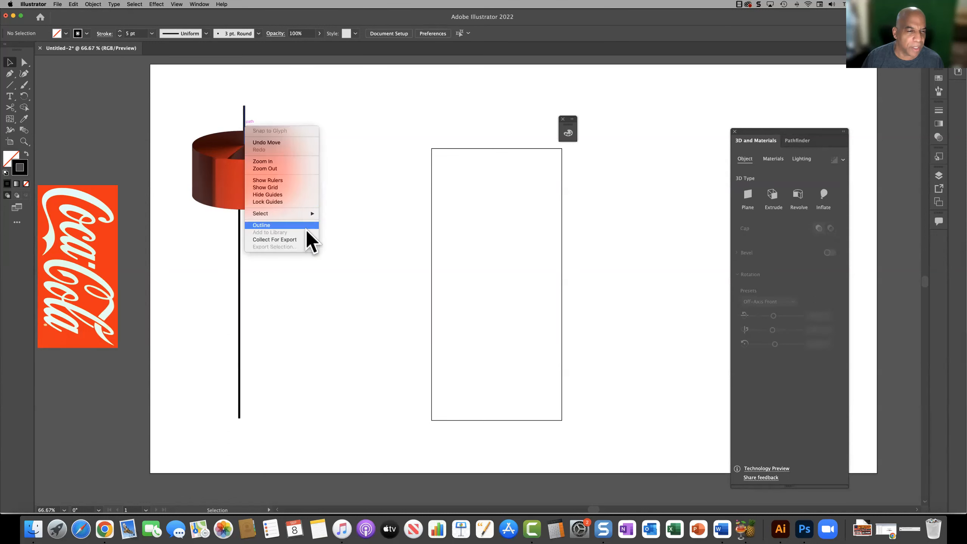
left_click(243, 115)
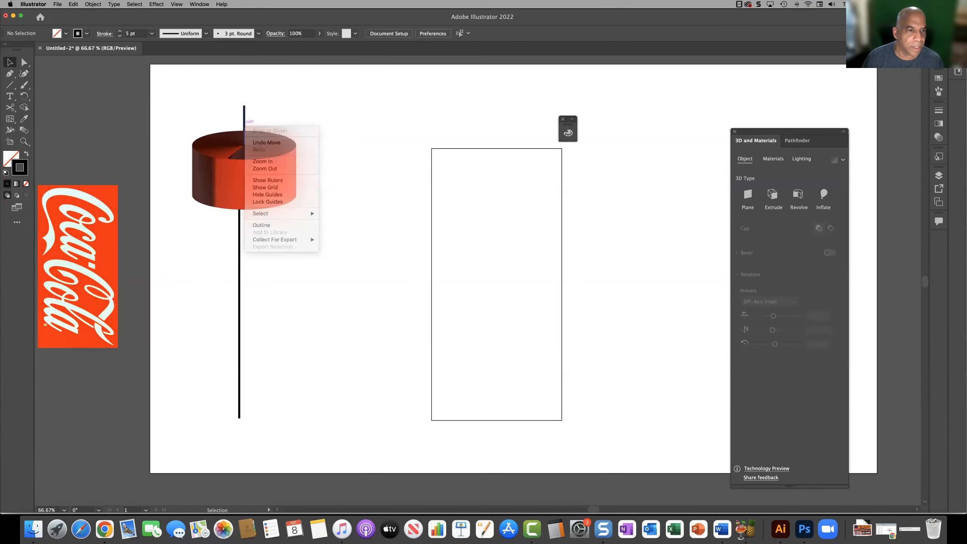
left_click(244, 116)
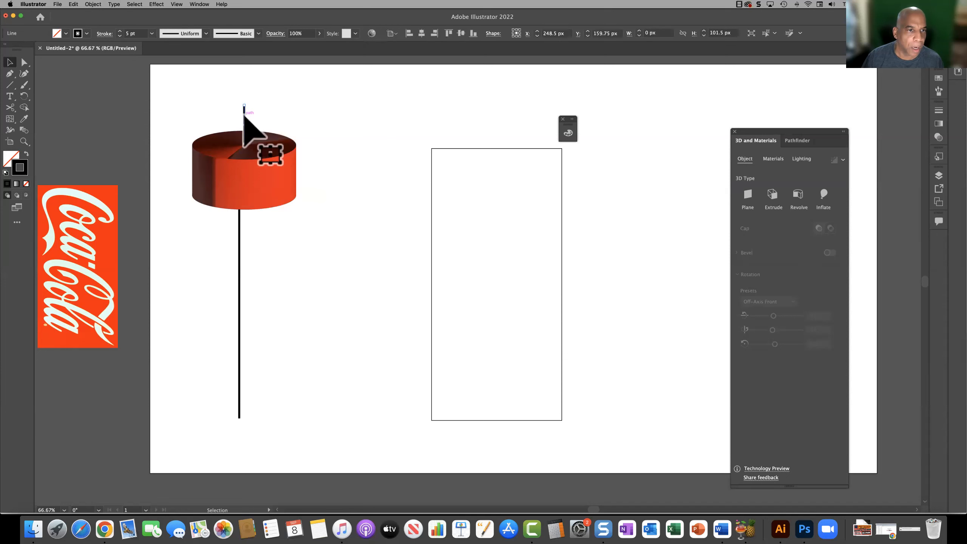
left_click(339, 125)
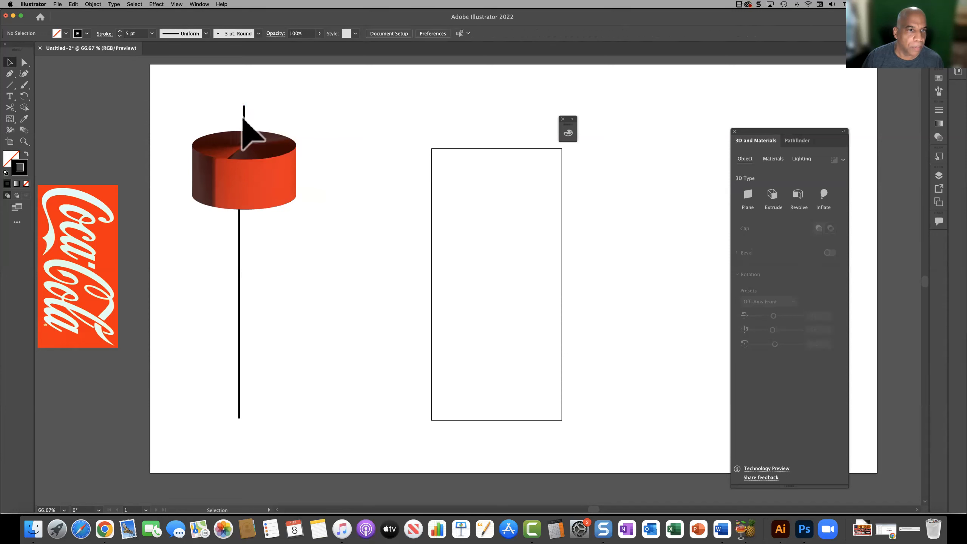
right_click(244, 119)
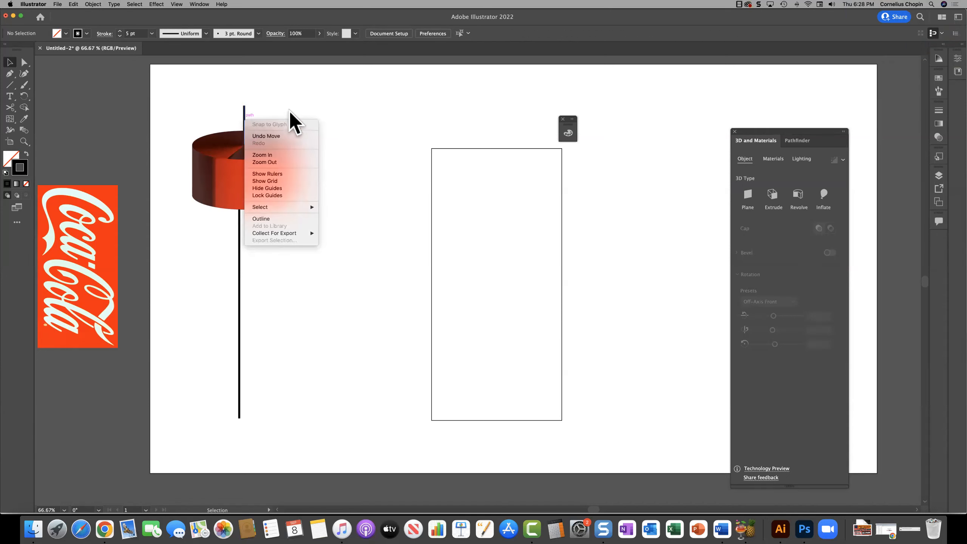
left_click(245, 125)
Step: Move the short line clear of the cylinder and bring it to the front of the stacking order
left_click_drag(245, 124, 295, 106)
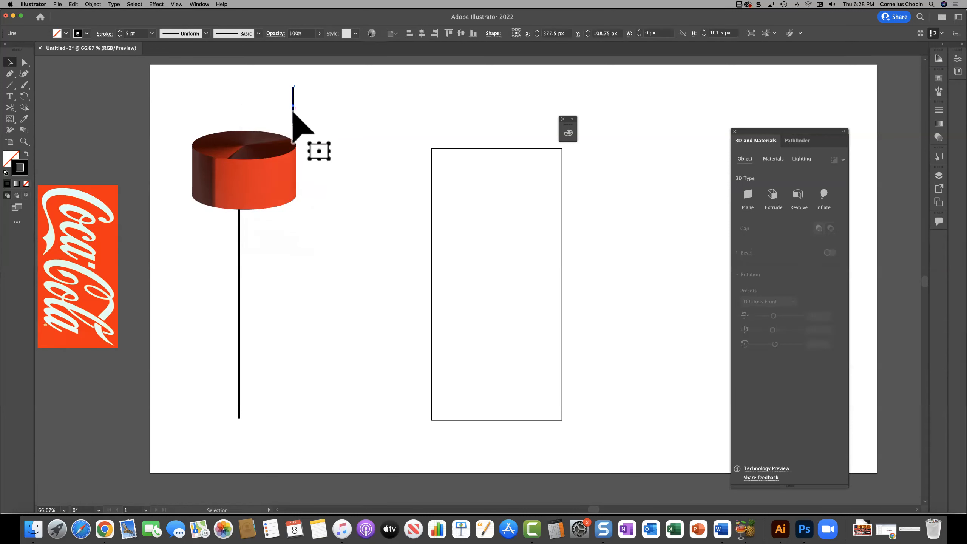
right_click(293, 112)
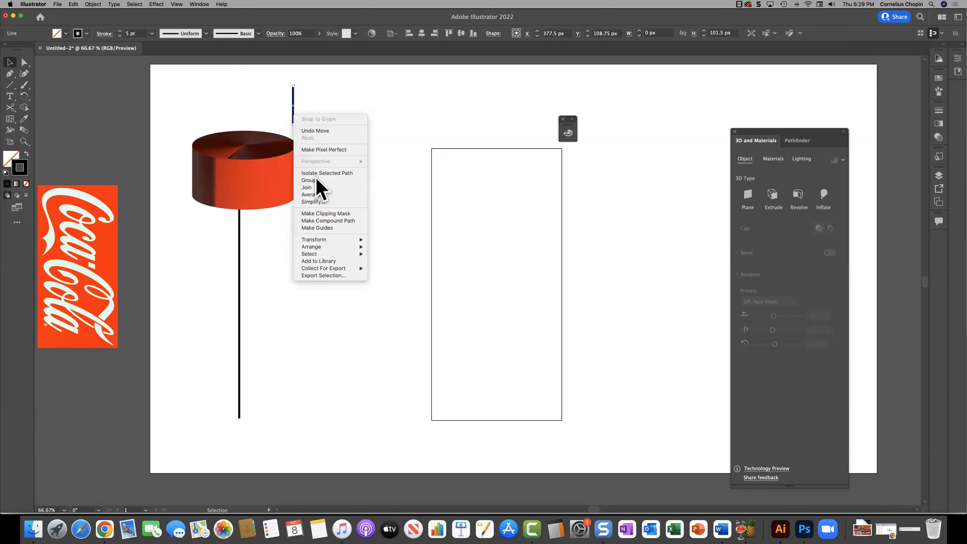
mouse_move(352, 246)
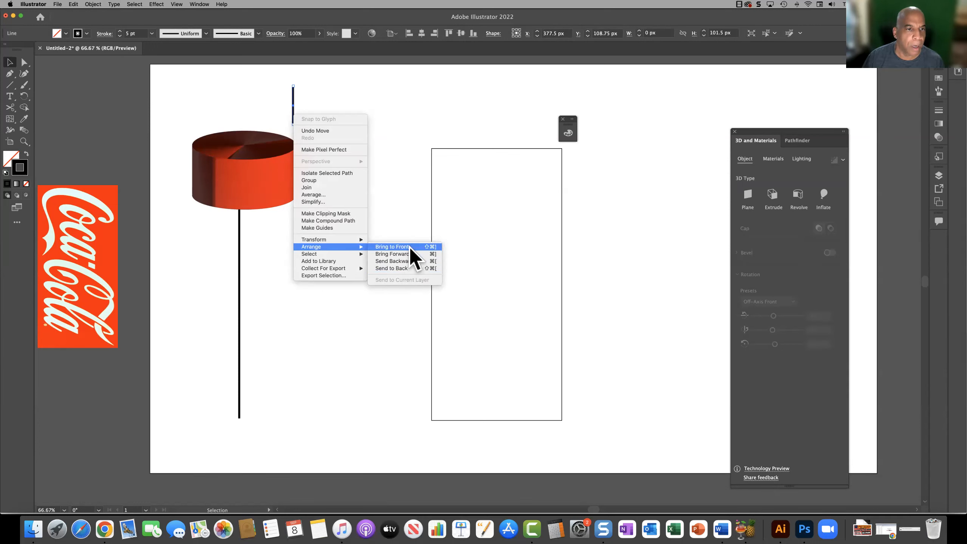
left_click(409, 246)
Step: Place the short line so it ends at the cylinder's top centre and align the long line vertically beneath it
left_click_drag(293, 117, 244, 141)
left_click(319, 163)
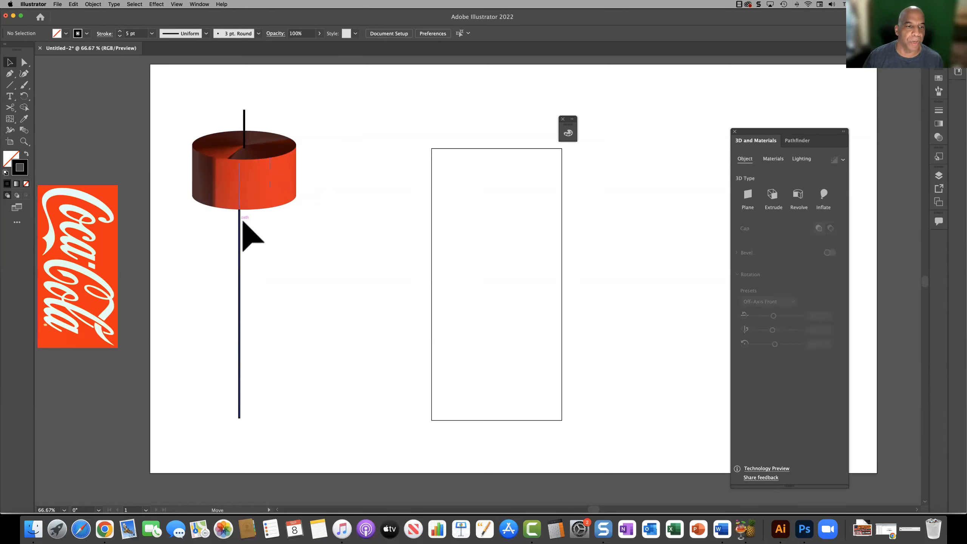
left_click_drag(243, 223, 247, 222)
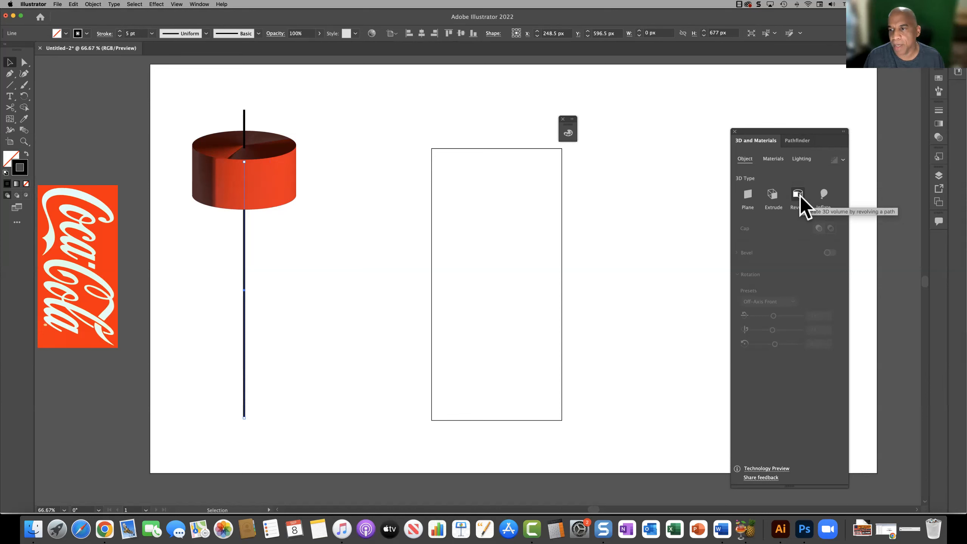
Step: Adjust the cylinder's revolve angle, return it to 360° and deselect the cylinder
left_click(264, 194)
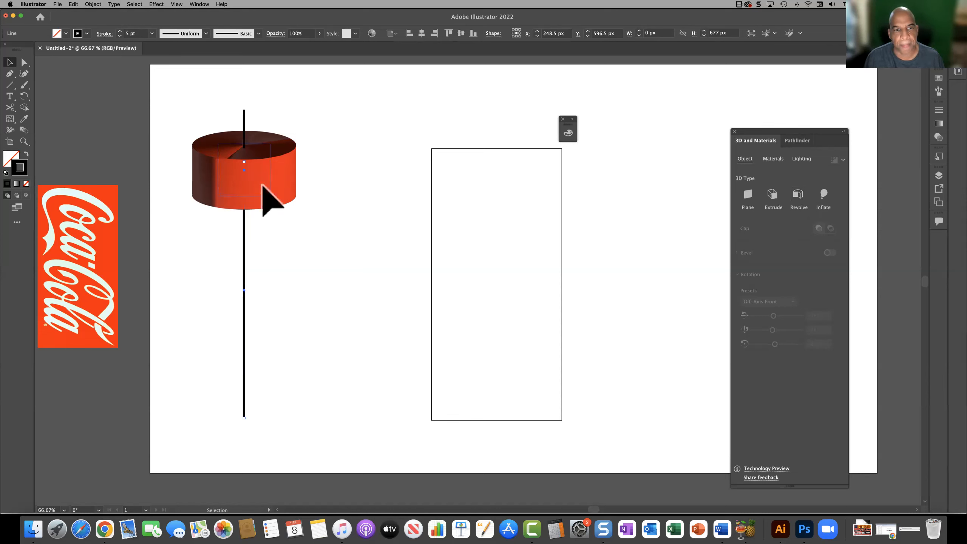
mouse_move(800, 233)
left_mouse_down()
mouse_move(745, 235)
mouse_move(807, 238)
left_mouse_up()
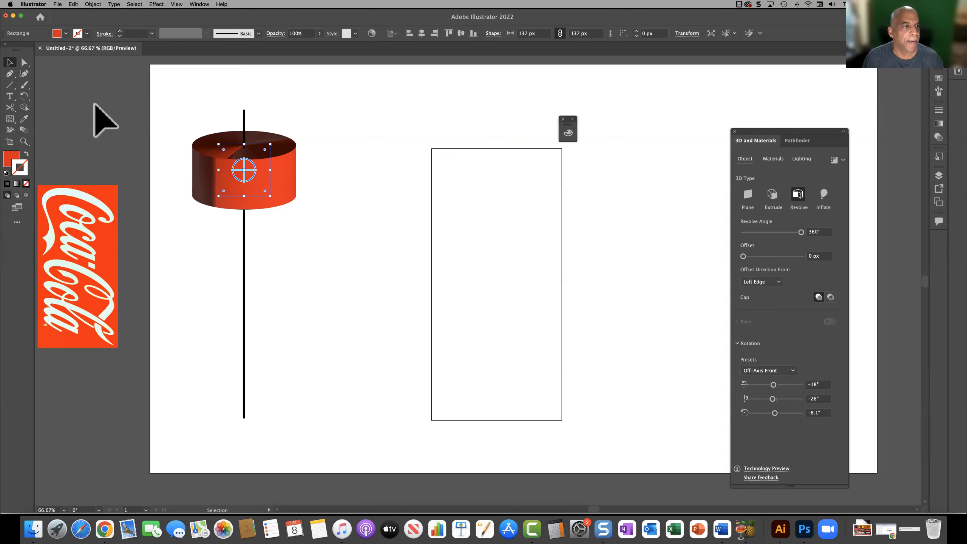
left_click(63, 101)
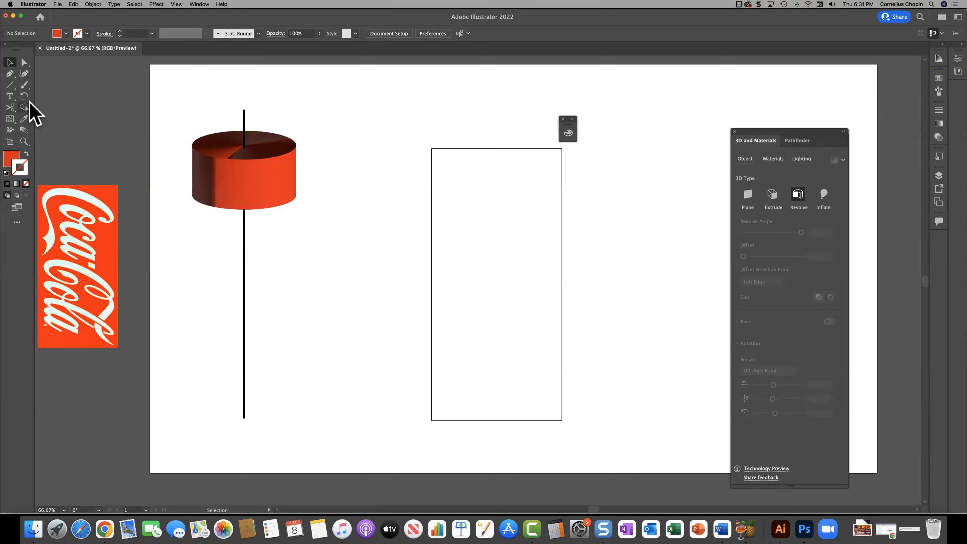
Step: Draw three red rectangles in a column right of the cylinder, the top one about 106 × 106 px and the bottom about 135 × 116 px
left_click(10, 84)
left_click(57, 85)
left_click_drag(355, 115, 397, 155)
mouse_move(364, 200)
left_mouse_down()
mouse_move(374, 238)
mouse_move(396, 259)
mouse_move(412, 256)
left_mouse_up()
mouse_move(365, 284)
left_mouse_down()
mouse_move(379, 318)
mouse_move(416, 328)
left_mouse_up()
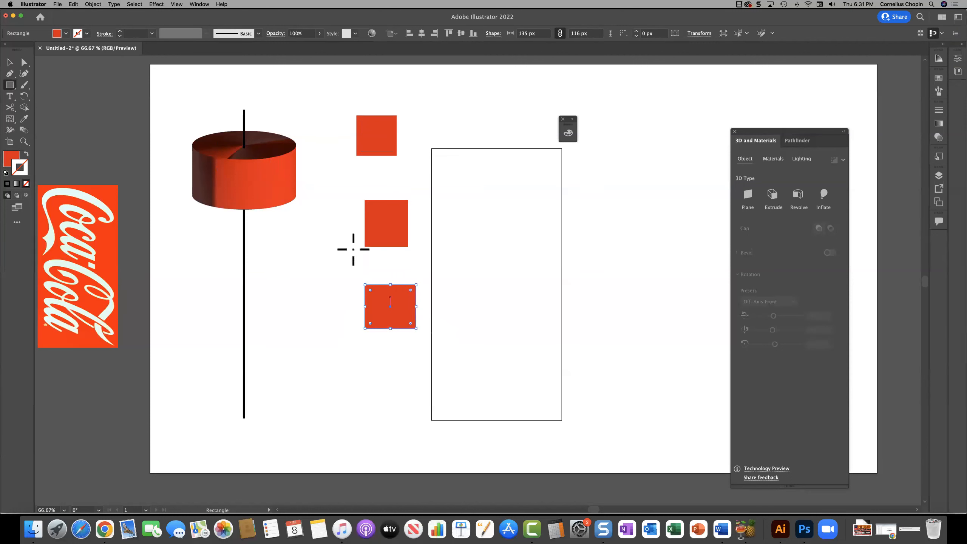
Step: Apply the 3D Extrude effect to the top red square with a depth of about 299 px
left_click(9, 62)
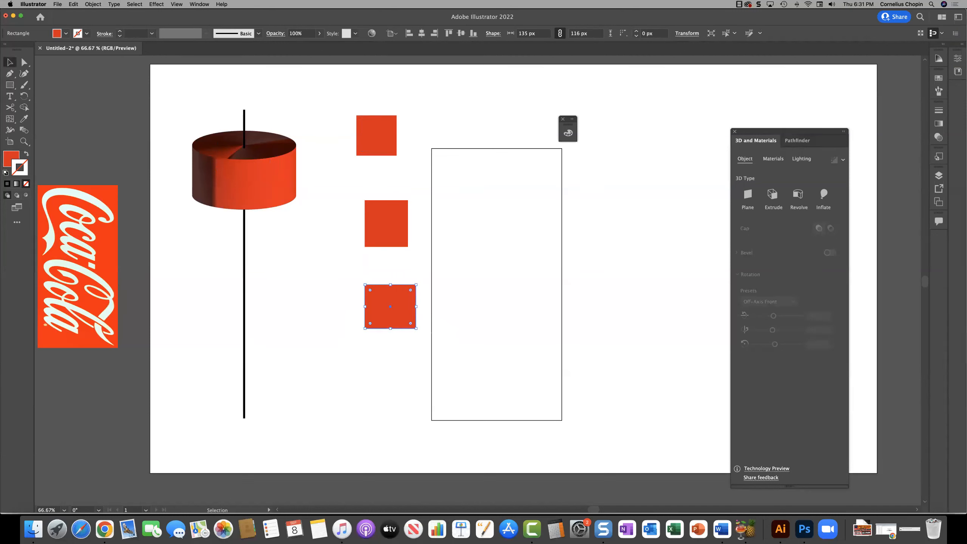
left_click(377, 139)
left_click(744, 193)
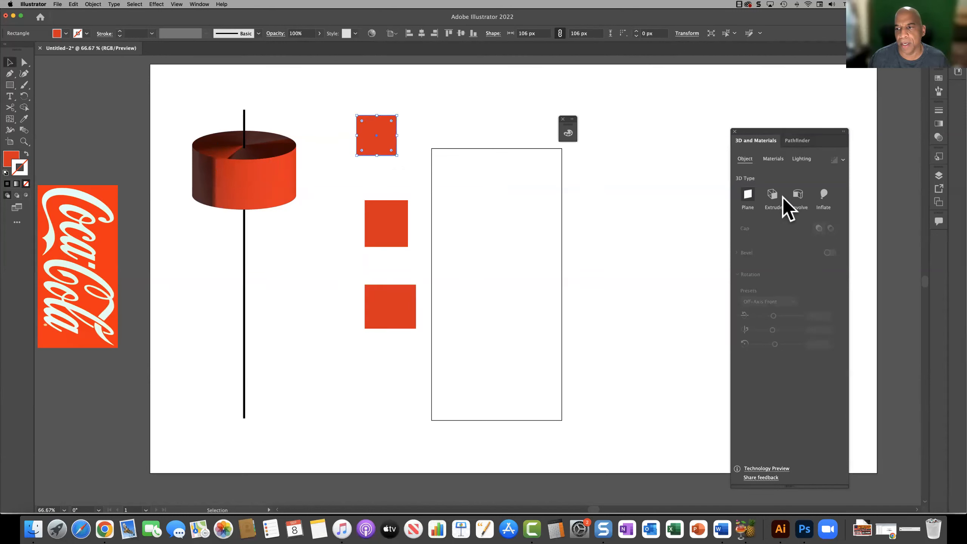
left_click(775, 196)
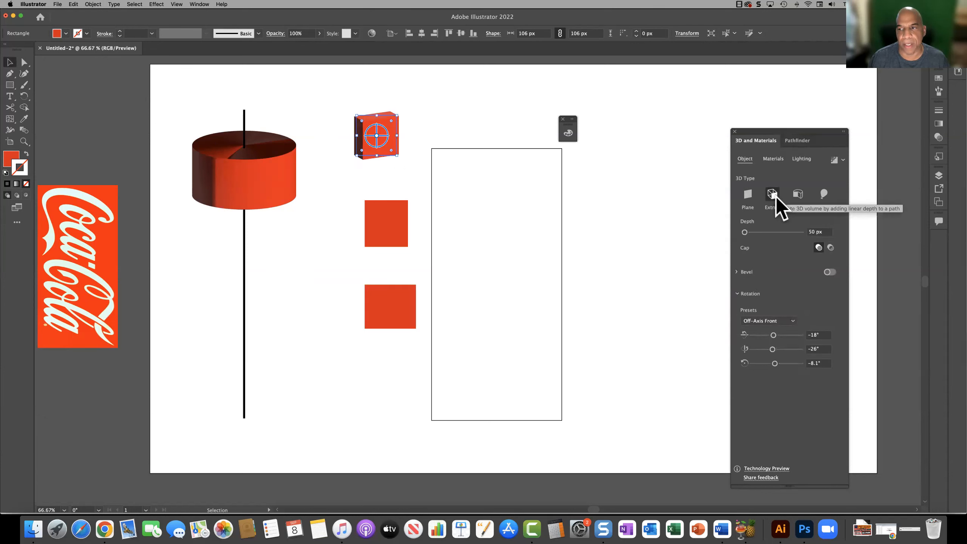
left_click_drag(745, 231, 751, 231)
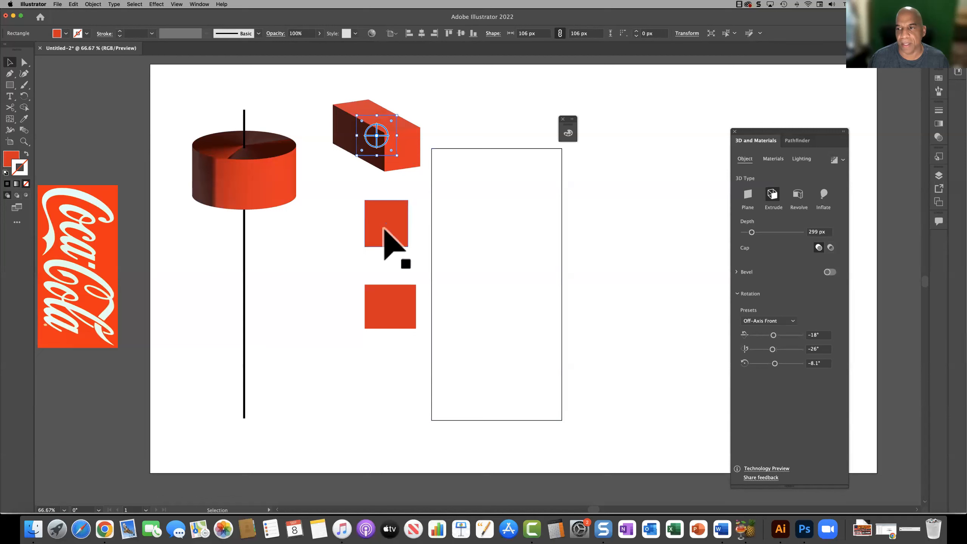
Step: Apply 3D Revolve to the middle red rectangle and 3D Inflate to the bottom one, rotating the inflated shape freely
left_click(383, 228)
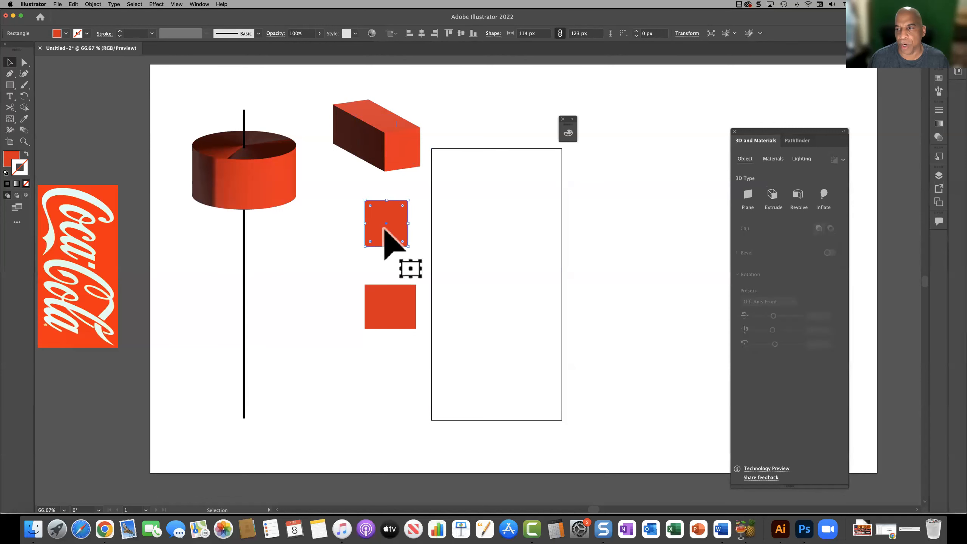
left_click(797, 195)
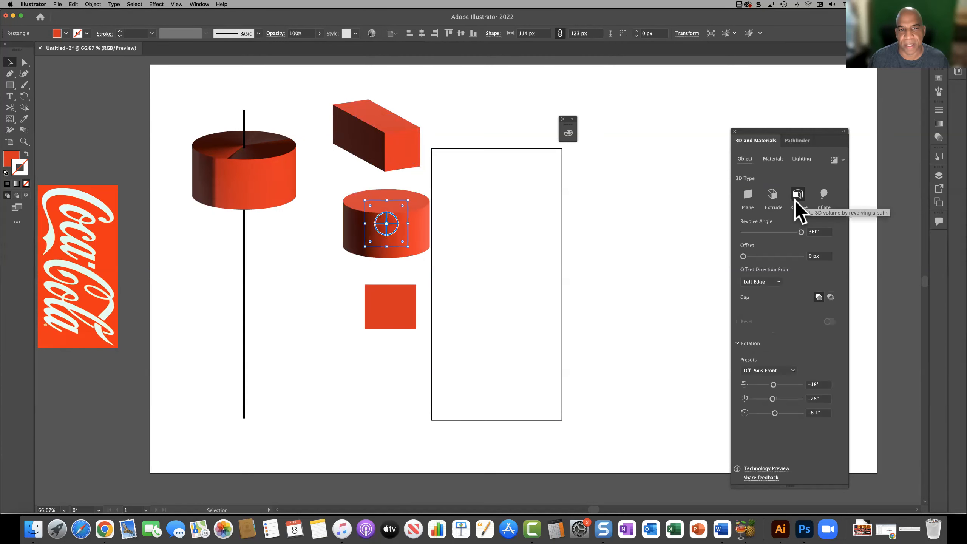
left_click(398, 306)
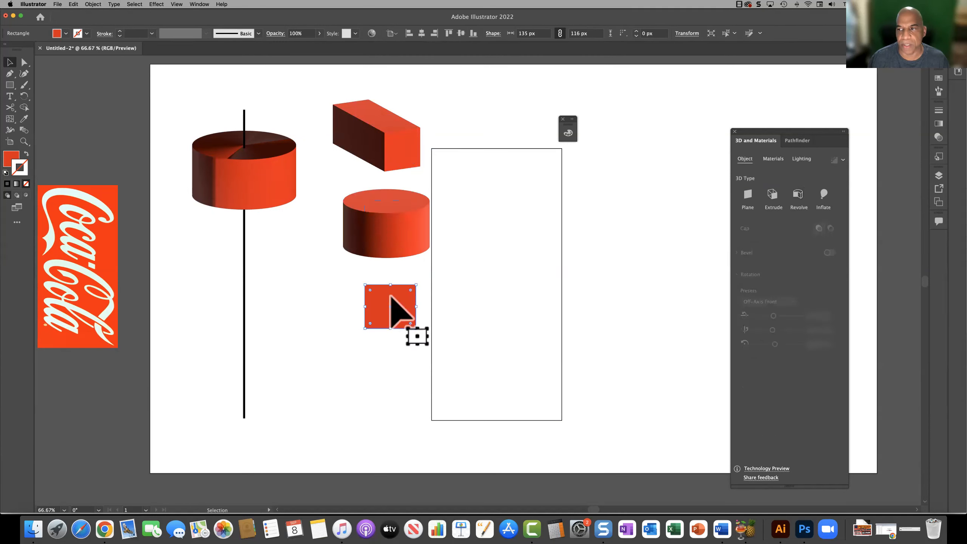
left_click(824, 196)
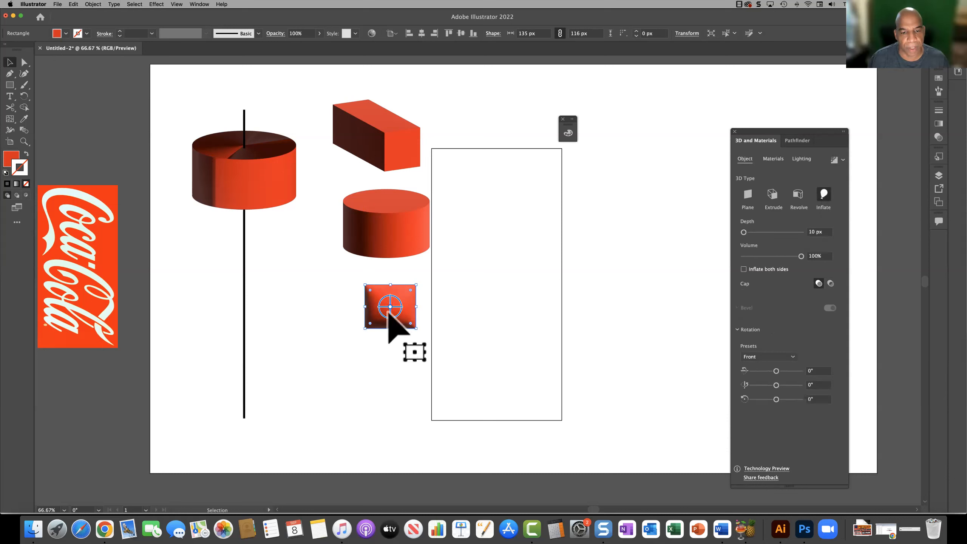
mouse_move(388, 313)
left_mouse_down()
mouse_move(423, 318)
mouse_move(381, 320)
left_mouse_up()
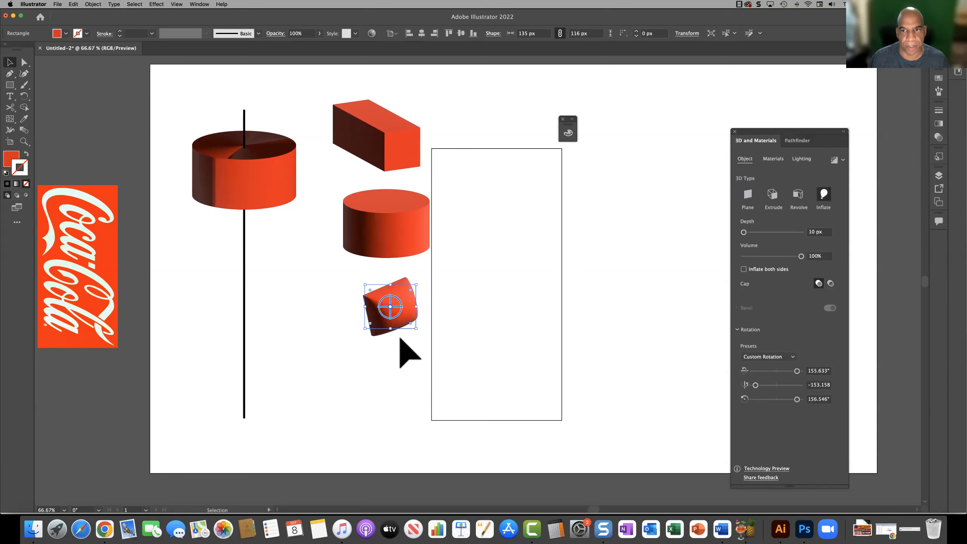
Step: Change the inflated shape to a 3D Plane, move and rotate it freely, and make overlapping copies of it
left_click(744, 193)
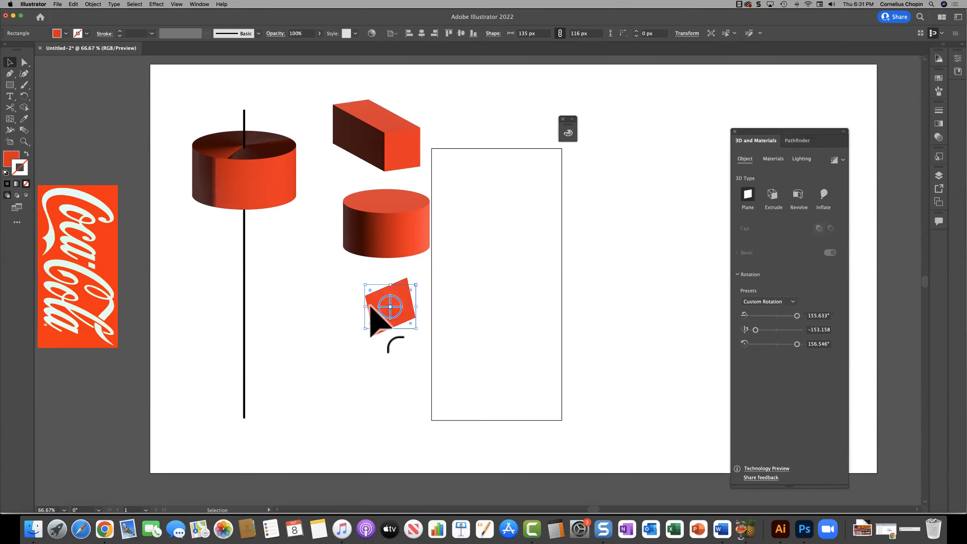
left_click_drag(392, 309, 358, 305)
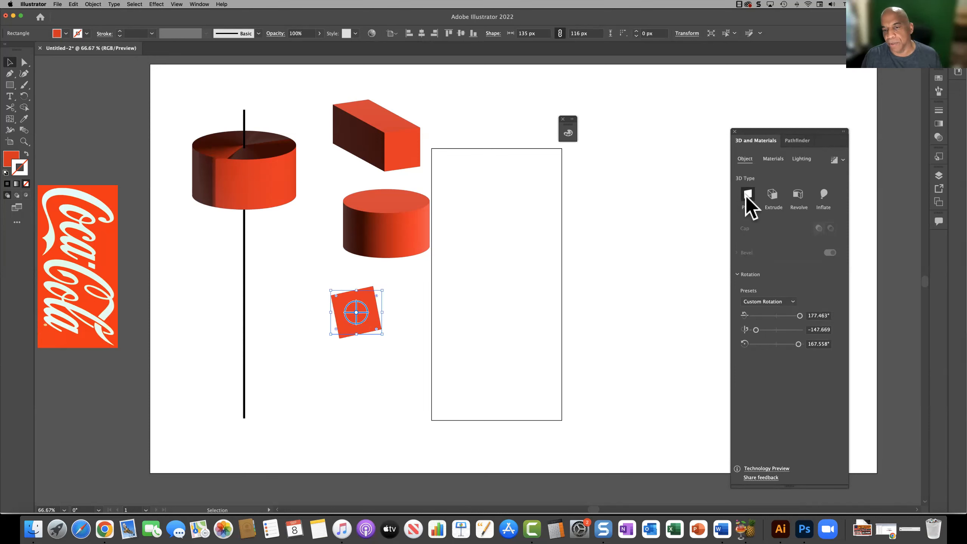
left_click_drag(358, 313, 338, 328)
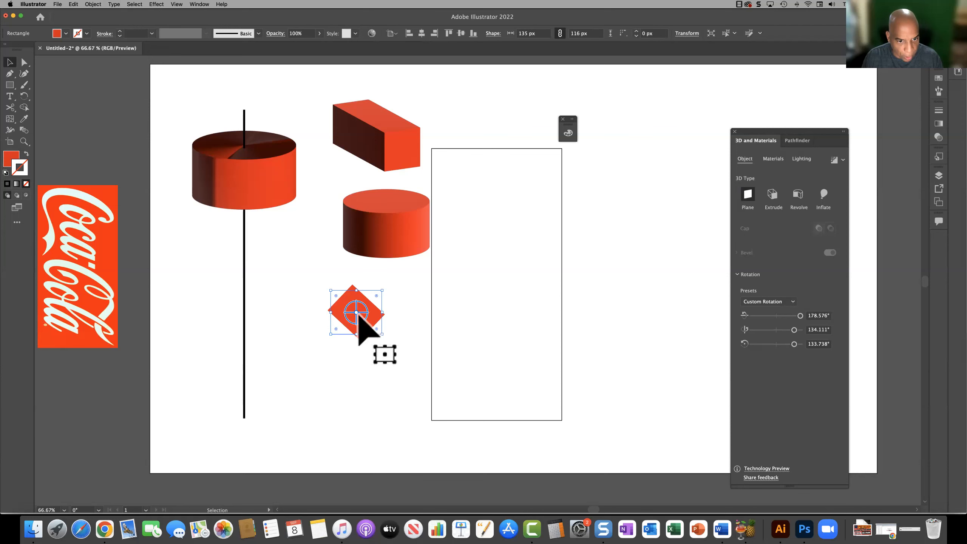
left_click_drag(374, 304, 419, 306)
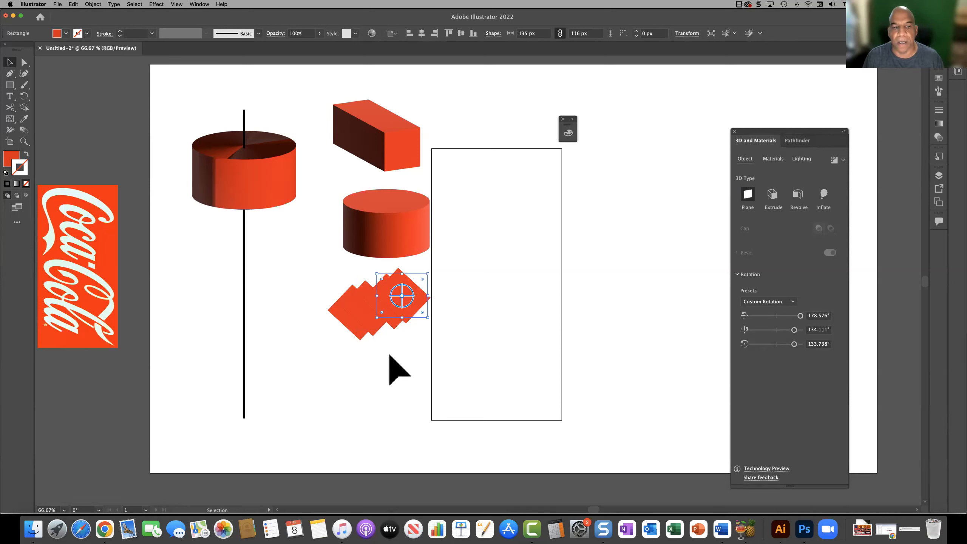
Step: Delete all the red demonstration shapes and the black lines, keeping only the tall outlined rectangle and the logo
left_click_drag(318, 276, 415, 346)
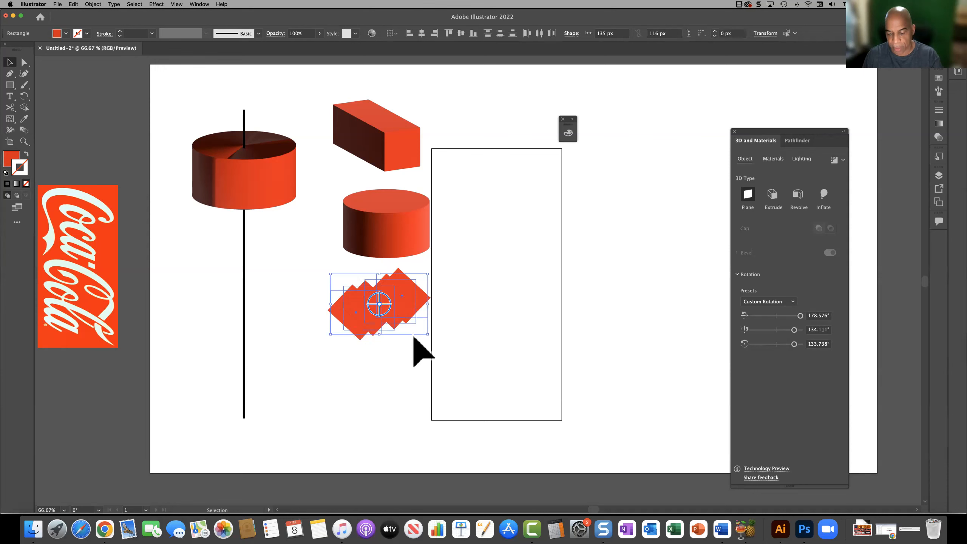
key("Delete")
left_click(381, 235)
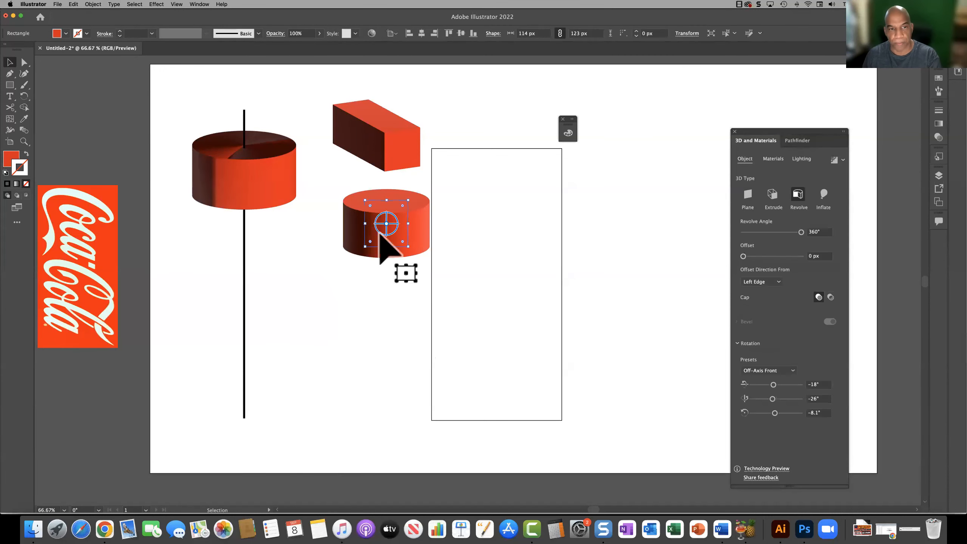
key("Delete")
left_click(384, 157)
key("Delete")
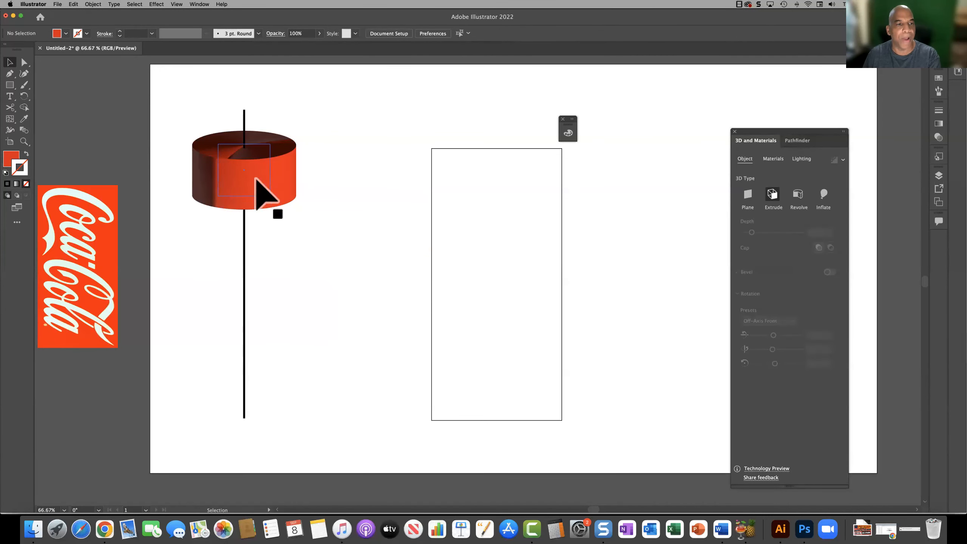
left_click_drag(199, 87, 323, 418)
key("Delete")
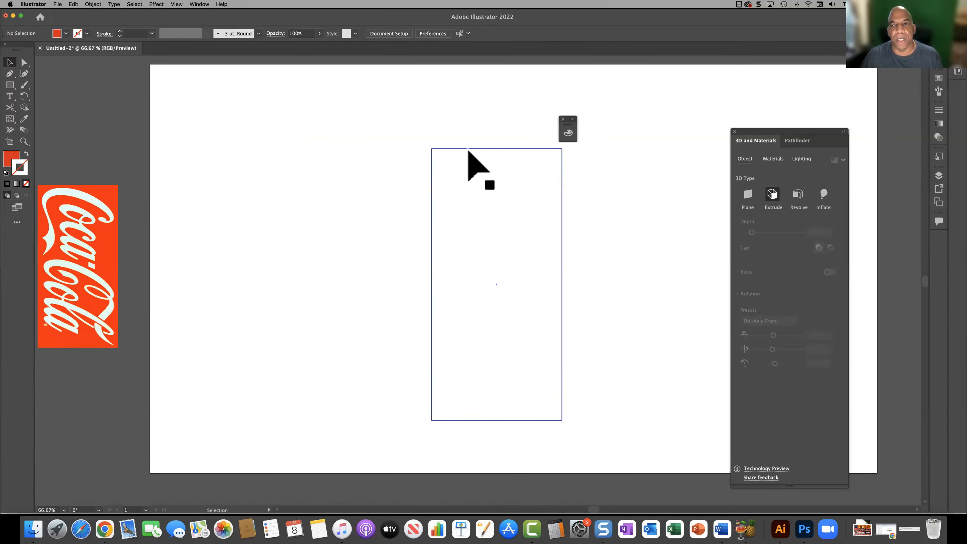
Step: Close the small floating panel and open the tall rectangle's Transform properties, placed clear of the rectangle
left_click(562, 120)
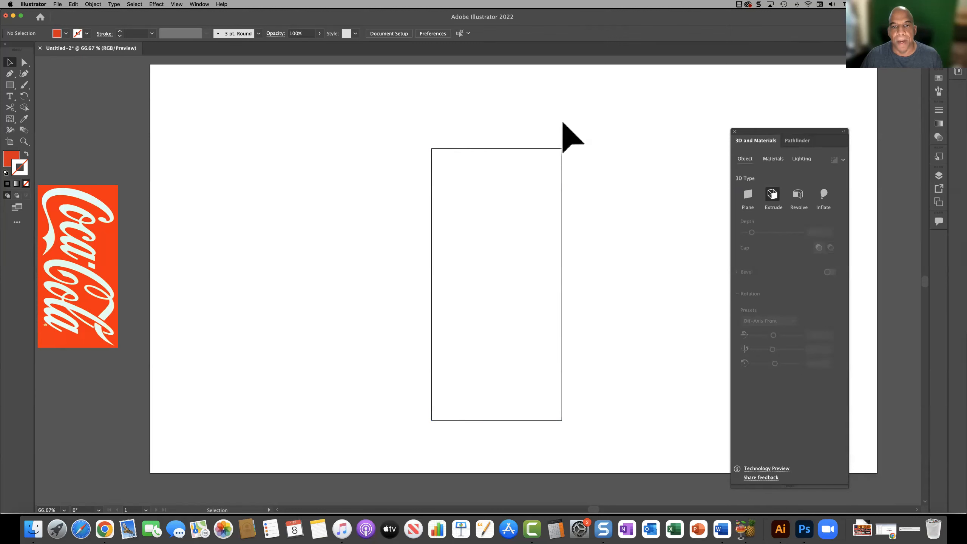
left_click(520, 150)
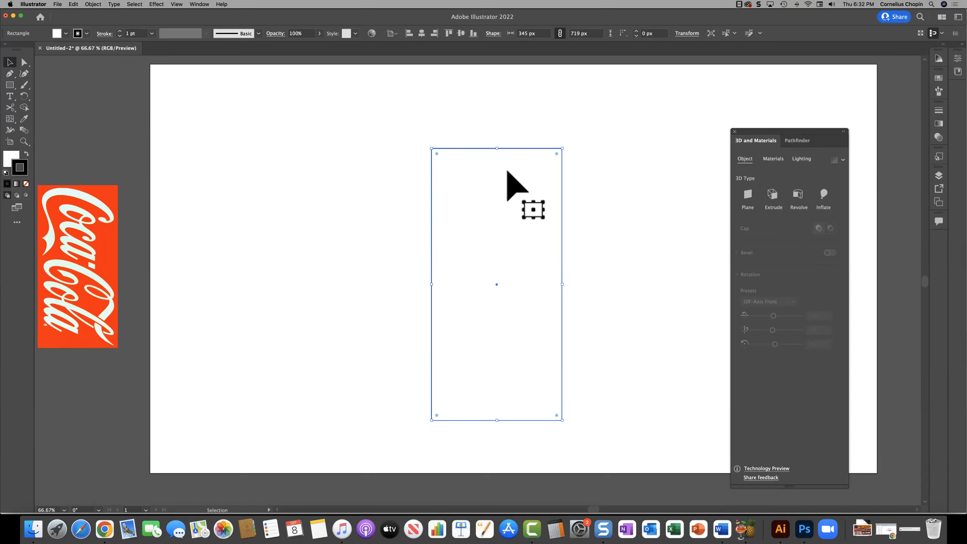
double_click(437, 154)
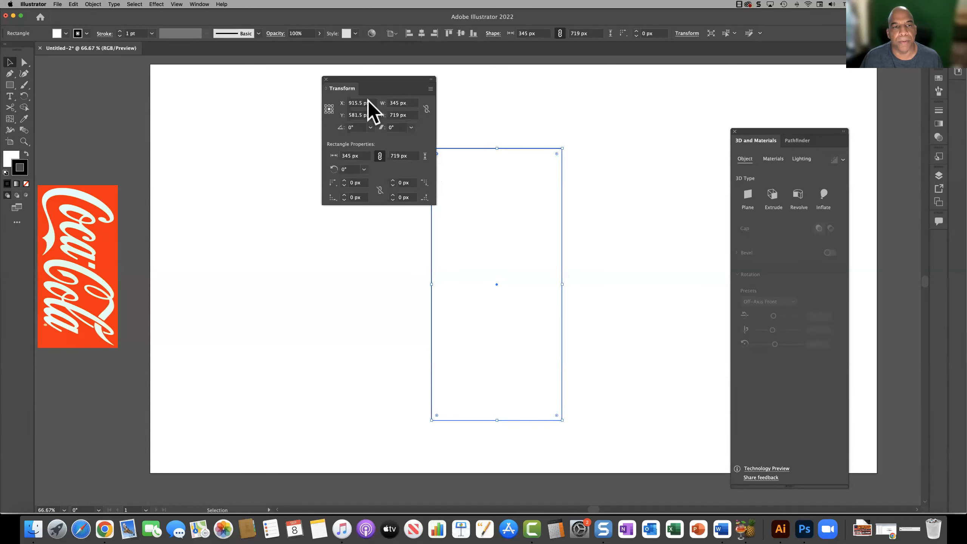
left_click_drag(322, 92, 272, 104)
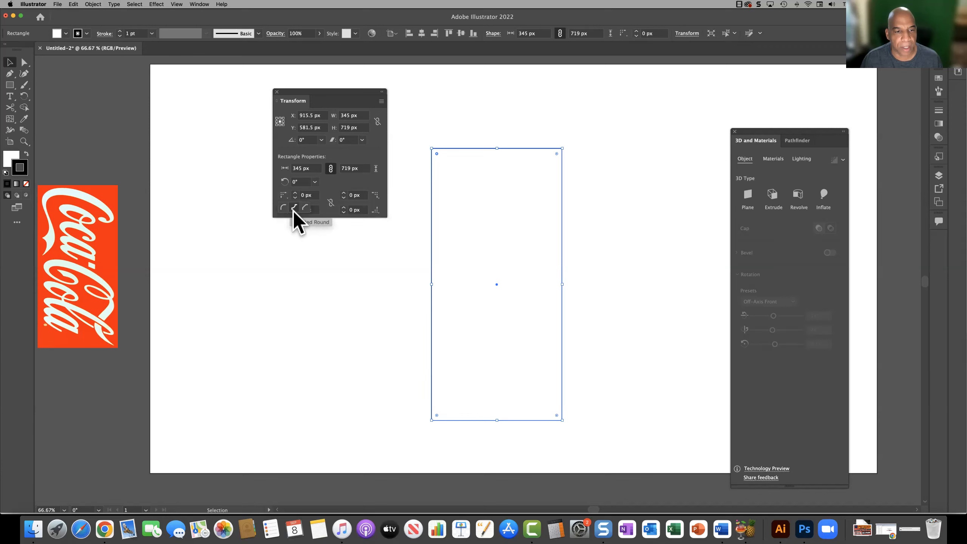
Step: Give the tall rectangle's top-left corner an inverted round shape with a 25 px radius
left_click(294, 208)
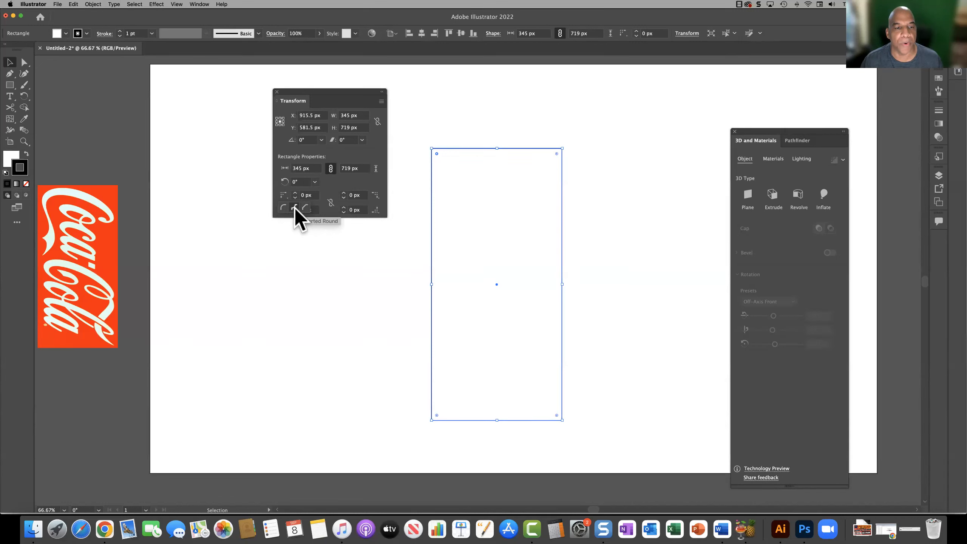
left_click(283, 195)
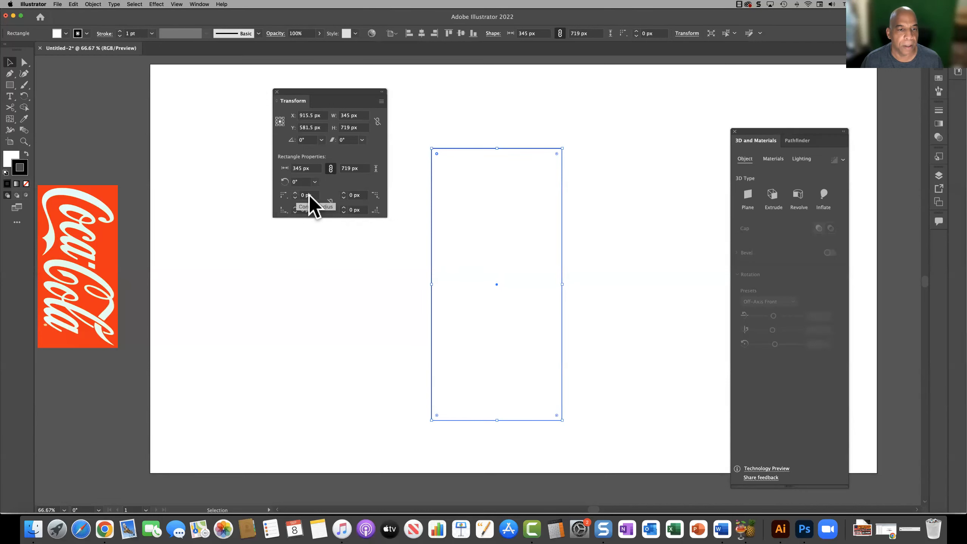
left_click(315, 194)
key("Up")
left_click(437, 154)
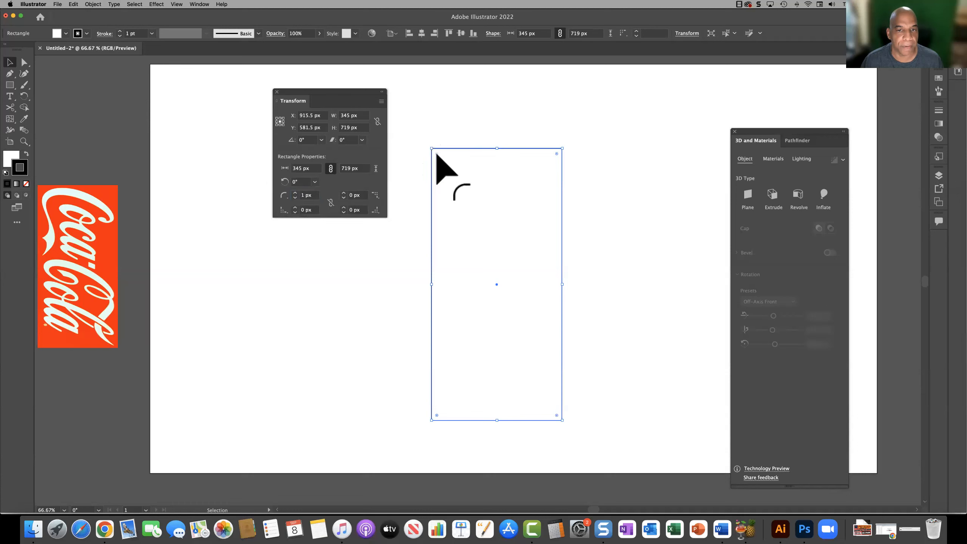
left_click(296, 194)
left_click(296, 193)
left_click(296, 194)
left_click(296, 194)
left_click(296, 194)
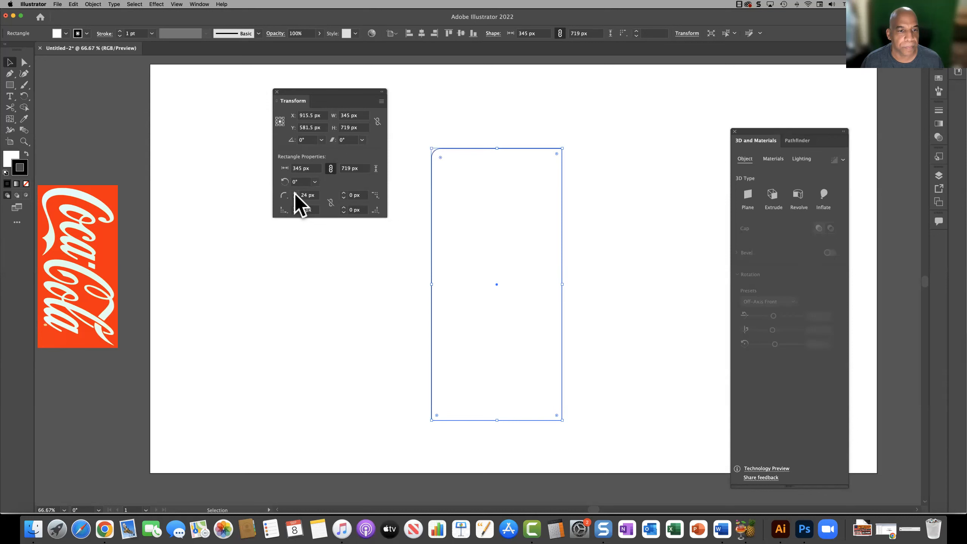
left_click(285, 196)
left_click(293, 207)
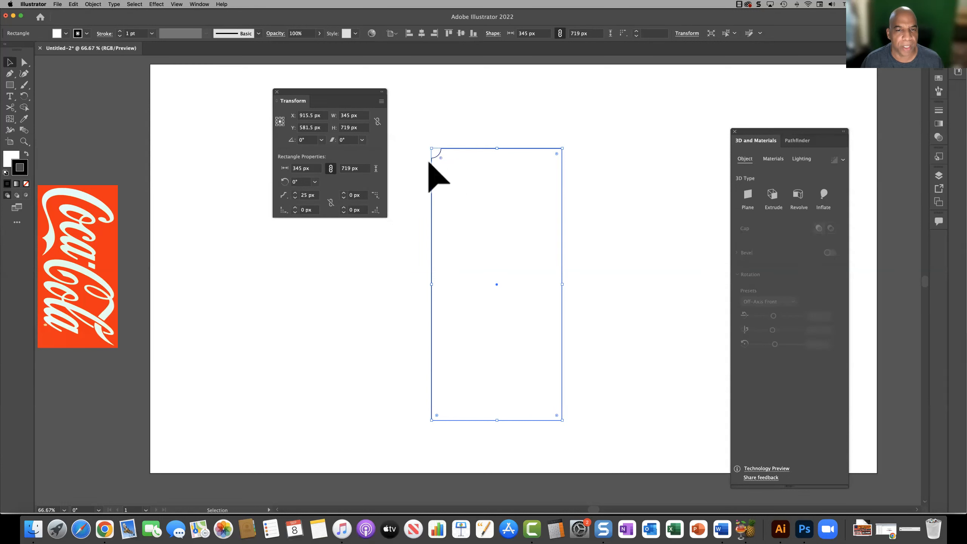
Step: Give the tall rectangle's top-right corner a 25 px radius and the inverted round shape
left_click(23, 141)
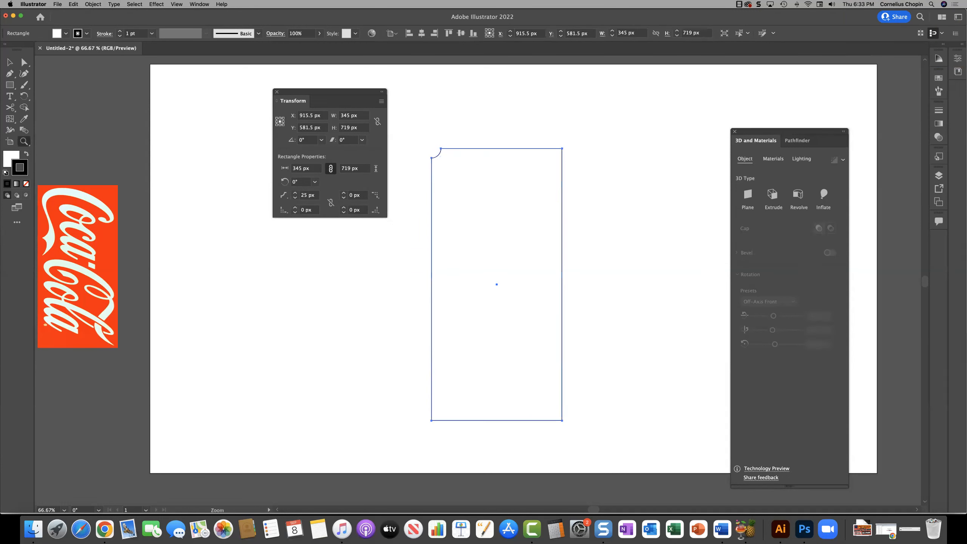
left_click(437, 164)
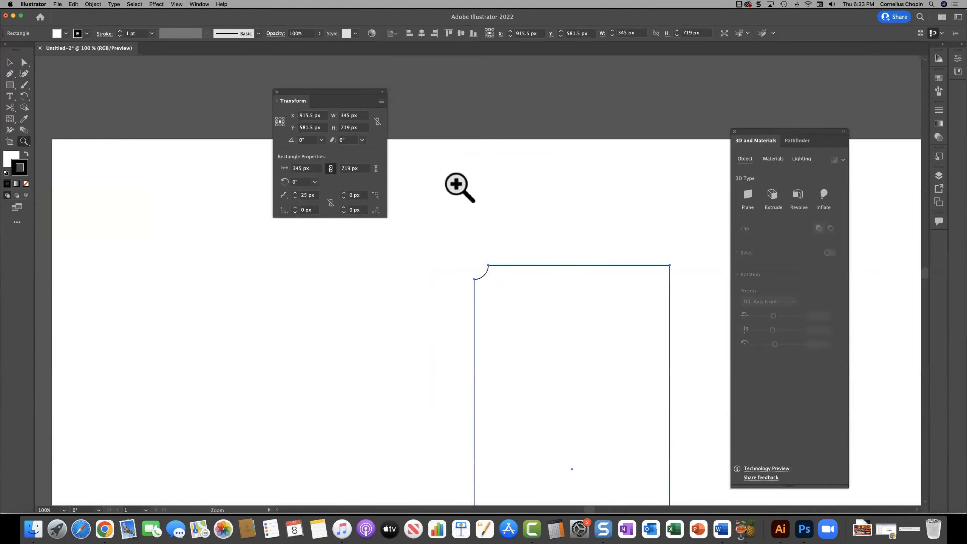
left_click(496, 283)
key("space")
left_click_drag(630, 324, 412, 324)
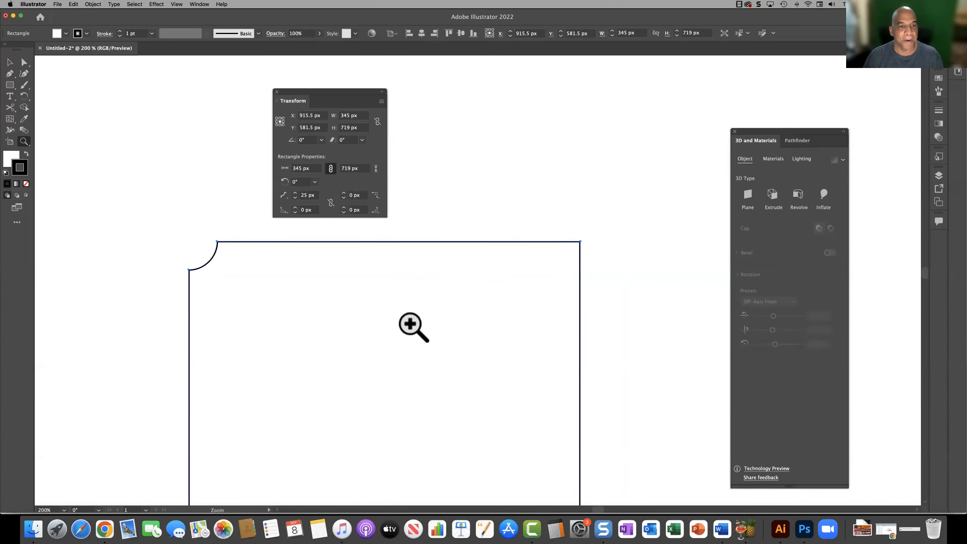
left_click(344, 193)
left_click(344, 194)
left_click(344, 194)
left_click(343, 194)
left_click(344, 193)
left_click(343, 193)
left_click(344, 193)
left_click(344, 194)
left_click(343, 194)
left_click(343, 193)
left_click(344, 193)
left_click(344, 193)
left_click(343, 193)
left_click(343, 193)
left_click(344, 193)
left_click(344, 193)
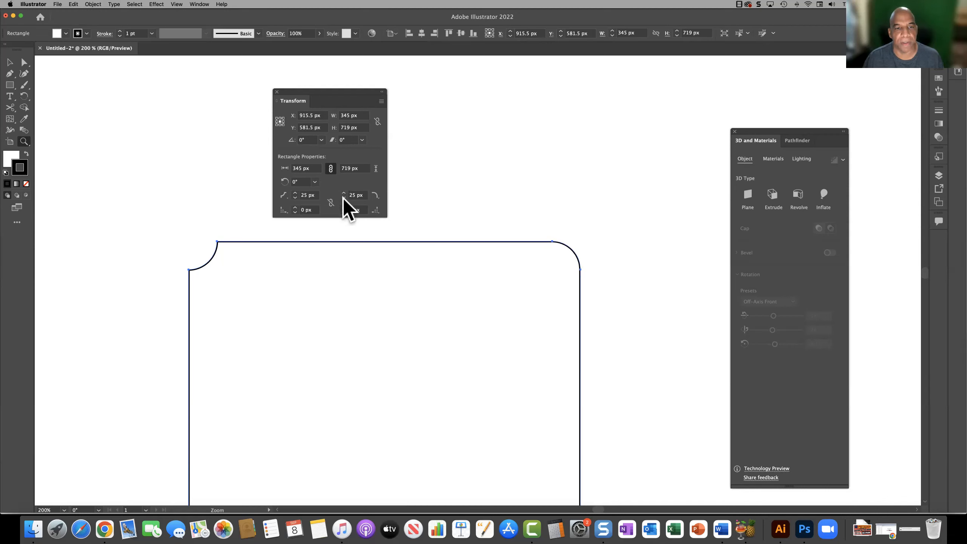
left_click(378, 196)
left_click(366, 208)
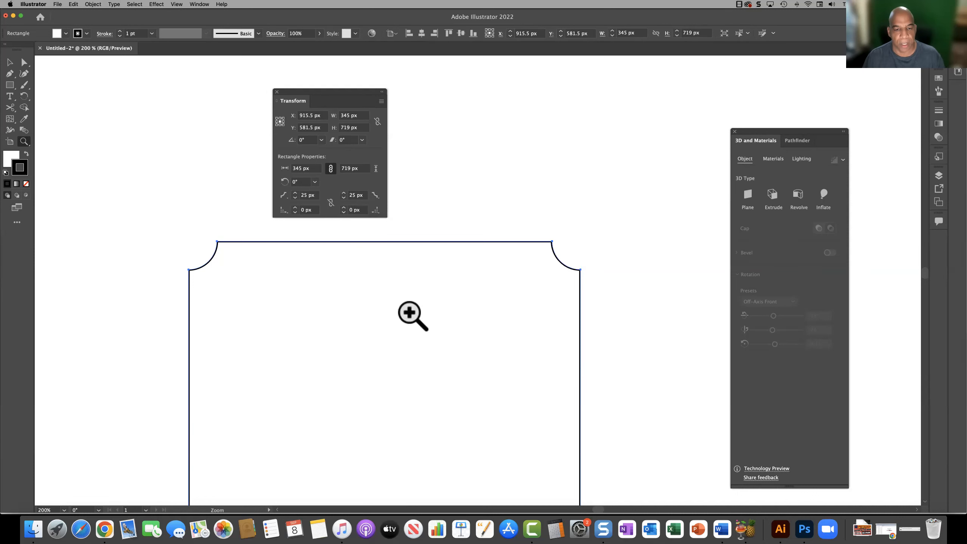
Step: Set the tall rectangle's bottom-left corner to an inverted round with a 15 px radius
key("space")
left_click_drag(407, 429, 488, 164)
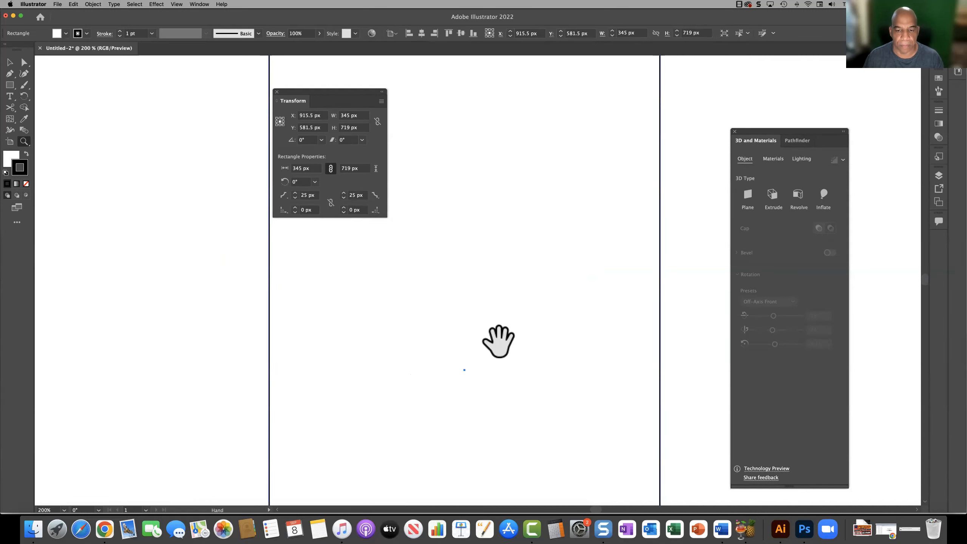
left_click_drag(498, 362, 485, 100)
left_click_drag(497, 398, 502, 233)
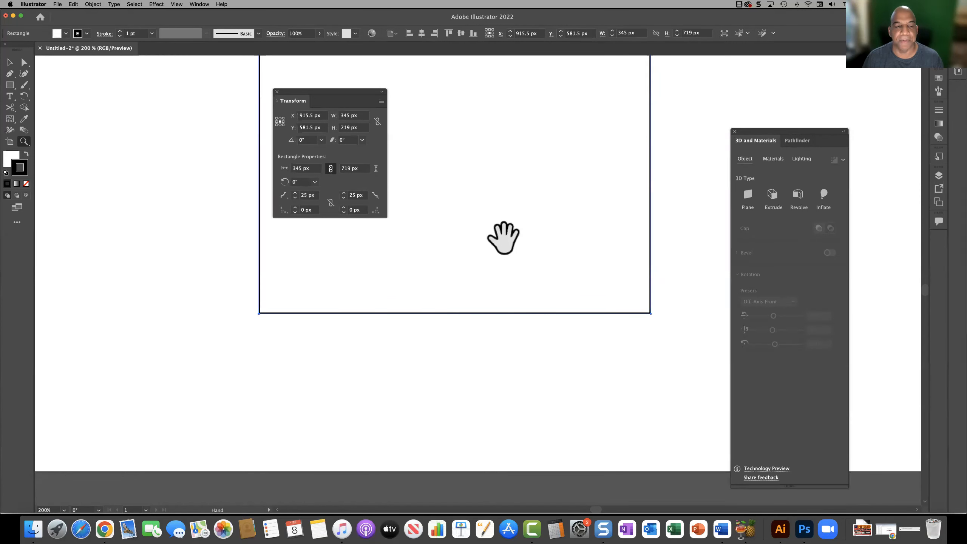
left_click(295, 208)
left_click(295, 208)
left_click(295, 207)
left_click(294, 208)
left_click(295, 207)
left_click(295, 208)
left_click(295, 208)
left_click(294, 208)
left_click(294, 208)
left_click(294, 207)
left_click(295, 207)
left_click(294, 208)
left_click(295, 207)
left_click(294, 208)
left_click(295, 207)
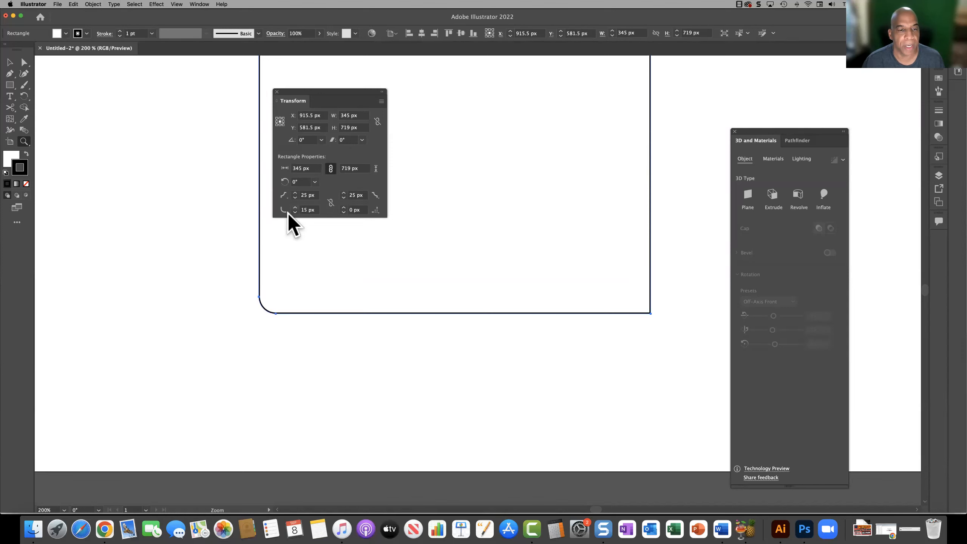
left_click(283, 210)
left_click(293, 225)
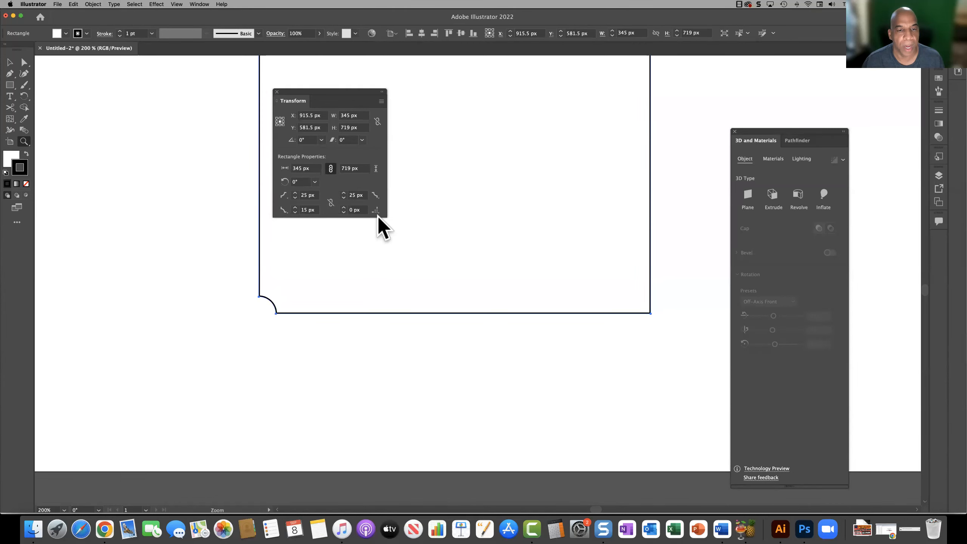
Step: Set the tall rectangle's bottom-right corner to an inverted round with a 15 px radius and view it at 100%
left_click(353, 211)
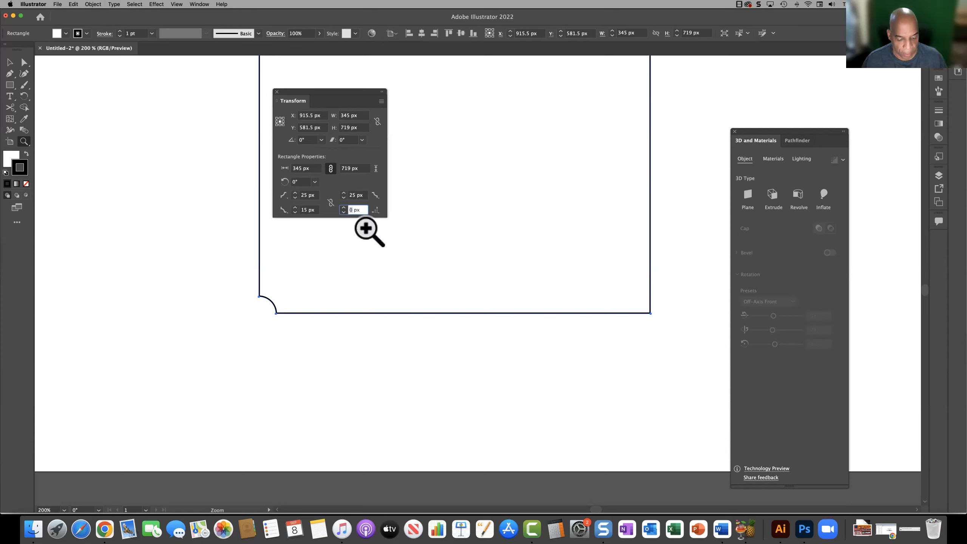
type("15")
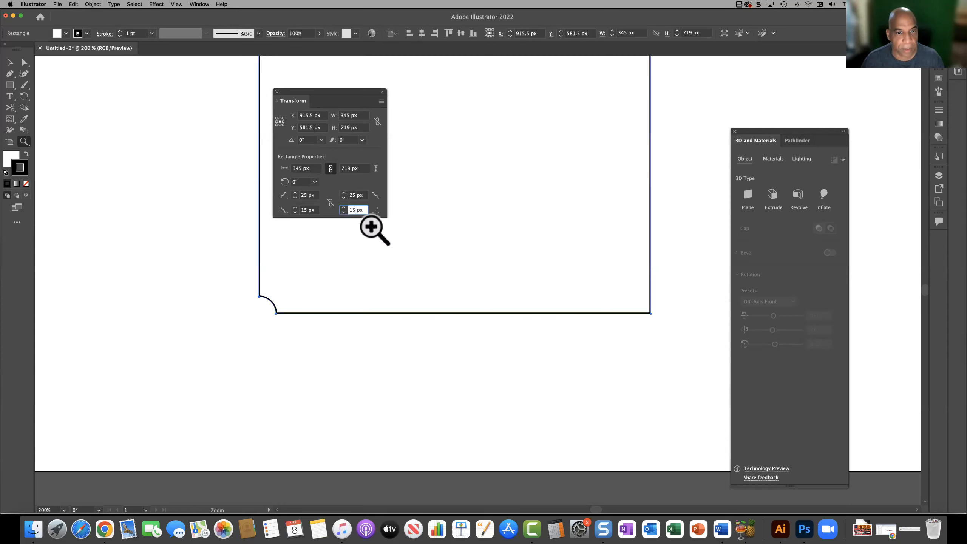
left_click(377, 212)
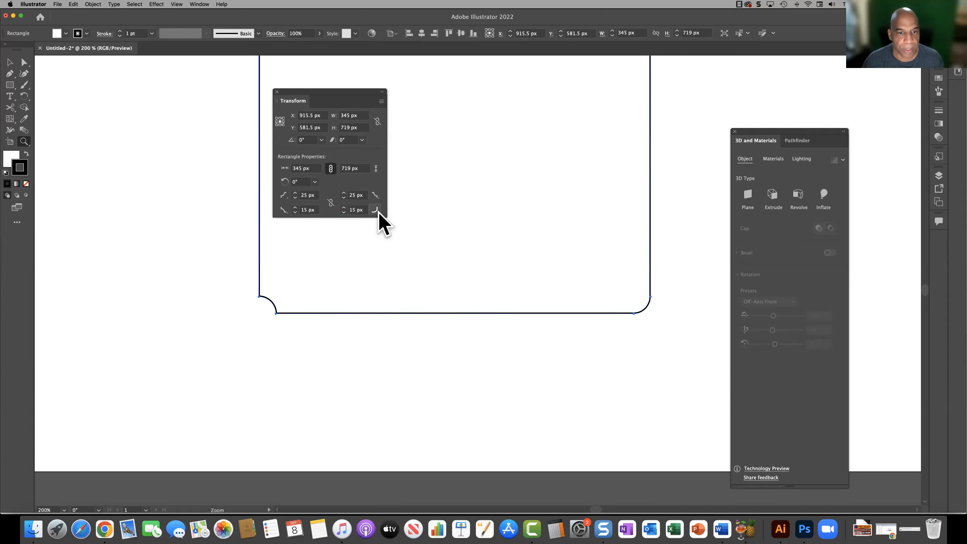
left_click(365, 222)
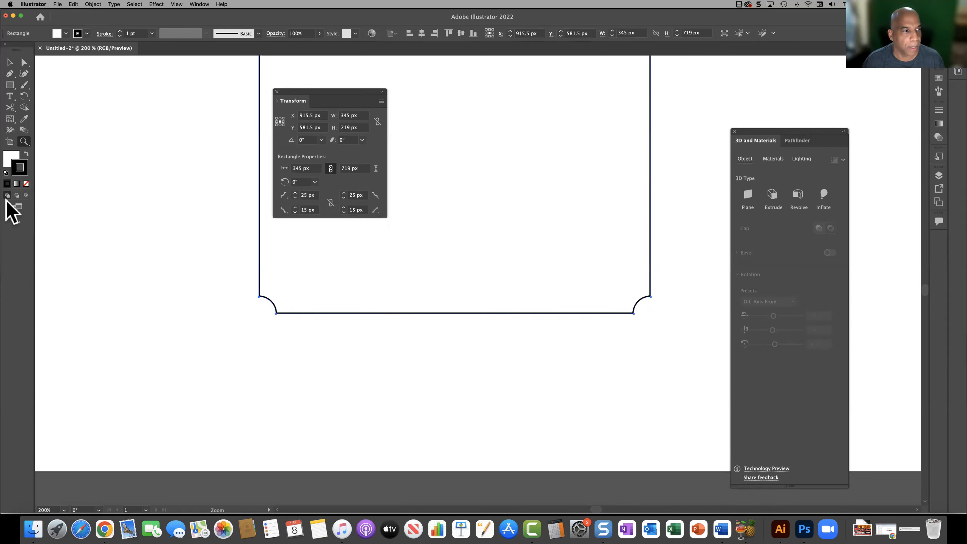
double_click(26, 139)
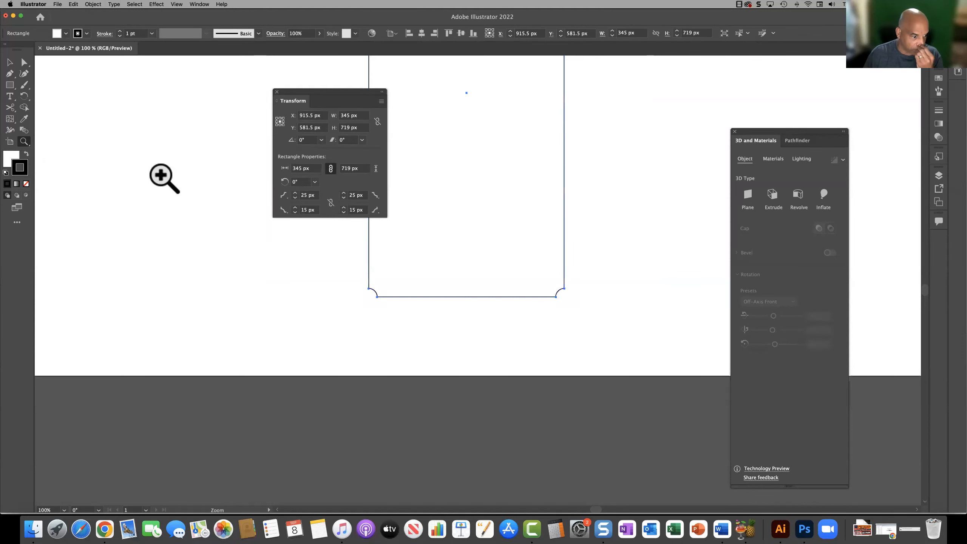
Step: Move the tall notched rectangle to the left side of the artboard and back to roughly its original place
left_click_drag(210, 134, 276, 322)
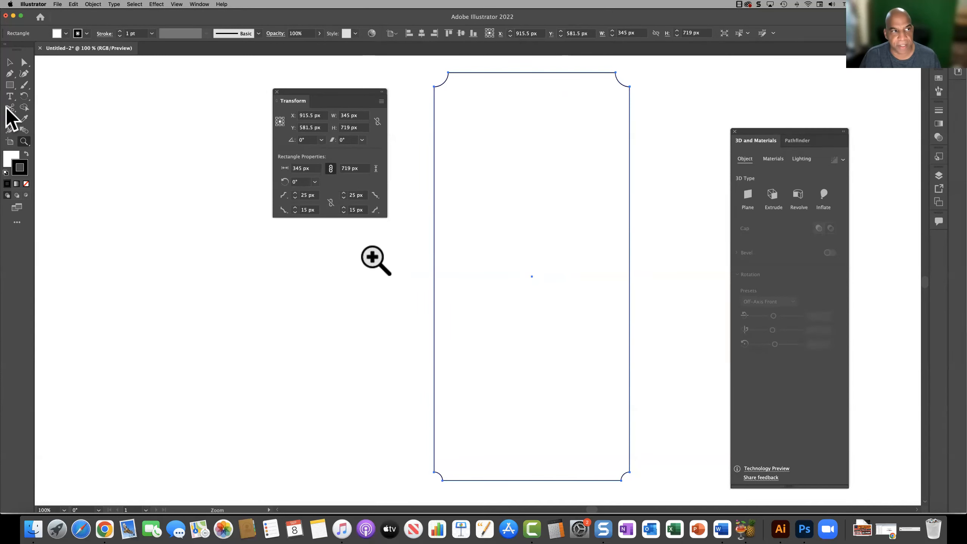
left_click(9, 62)
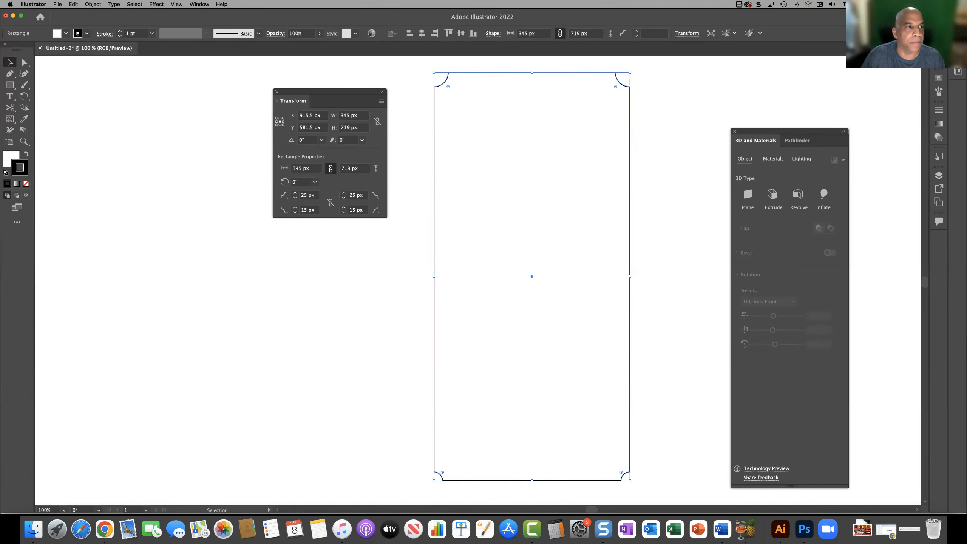
left_click(10, 107)
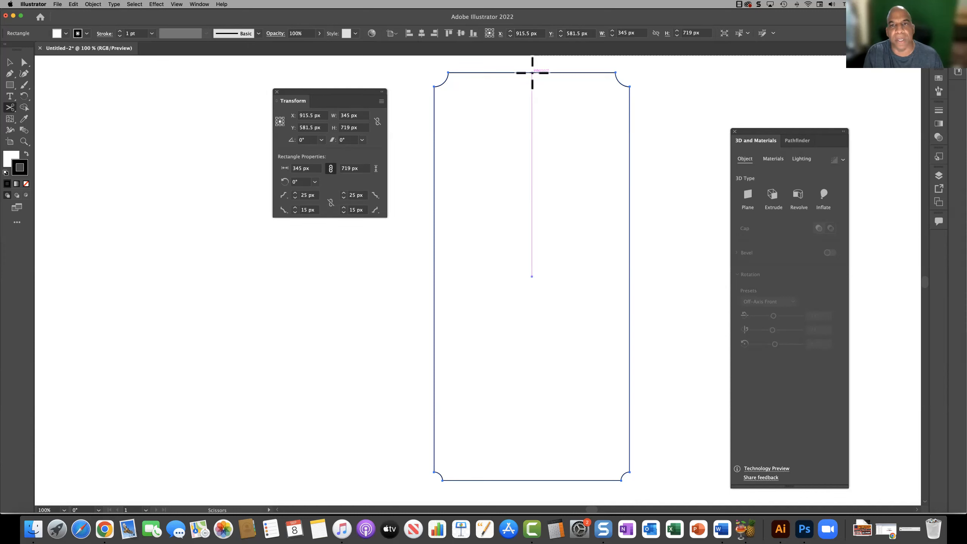
left_click(9, 62)
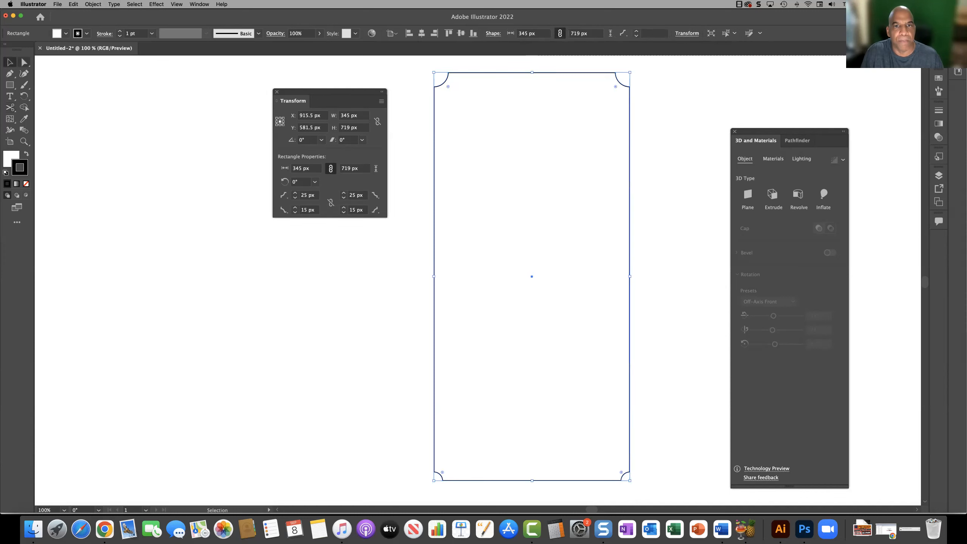
left_click_drag(436, 95, 94, 117)
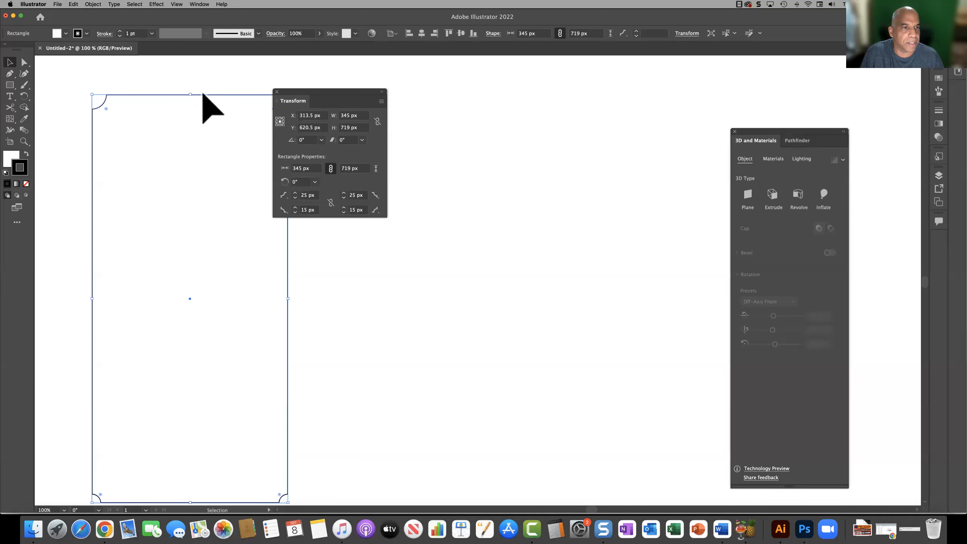
left_click_drag(218, 95, 562, 77)
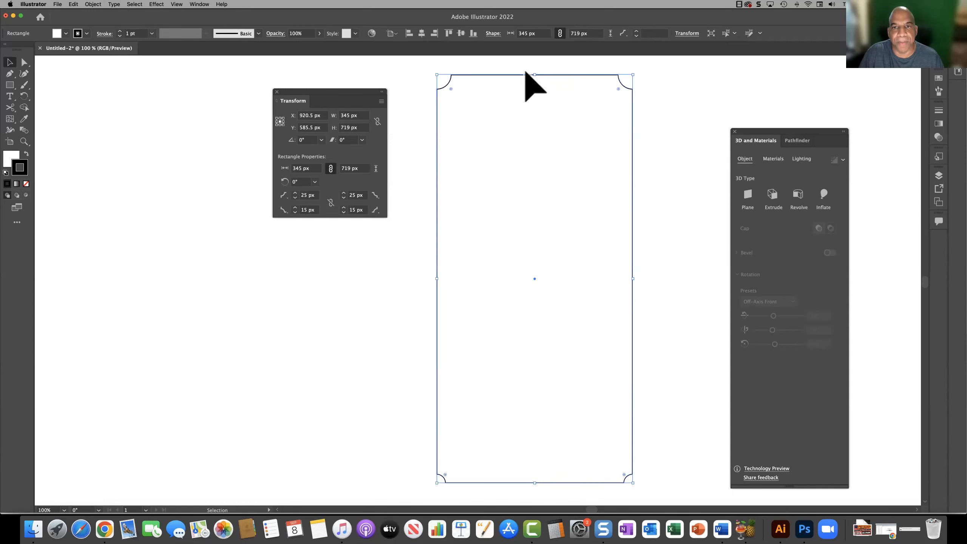
Step: Stretch the top edge of the tall rectangle upward to a height of 722 px
key("super+shift+a")
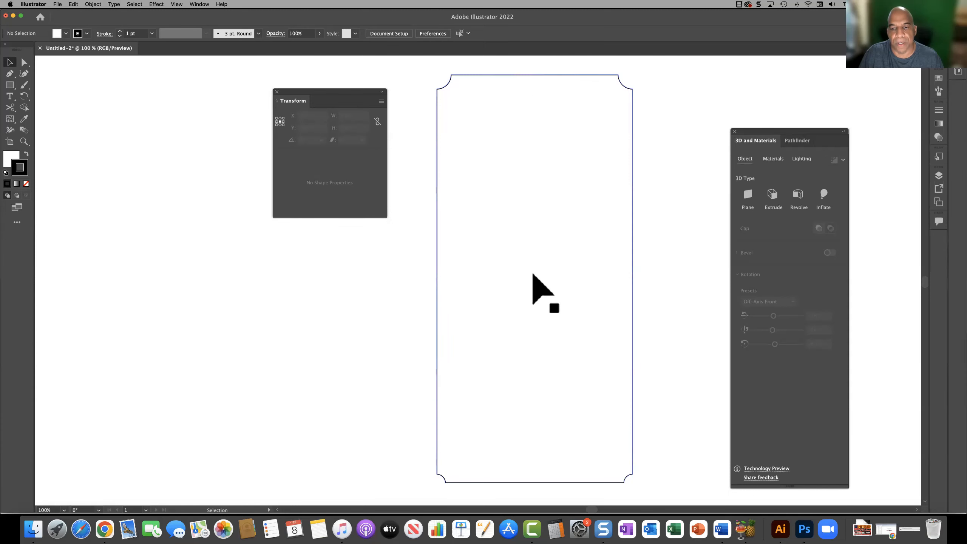
left_click(533, 126)
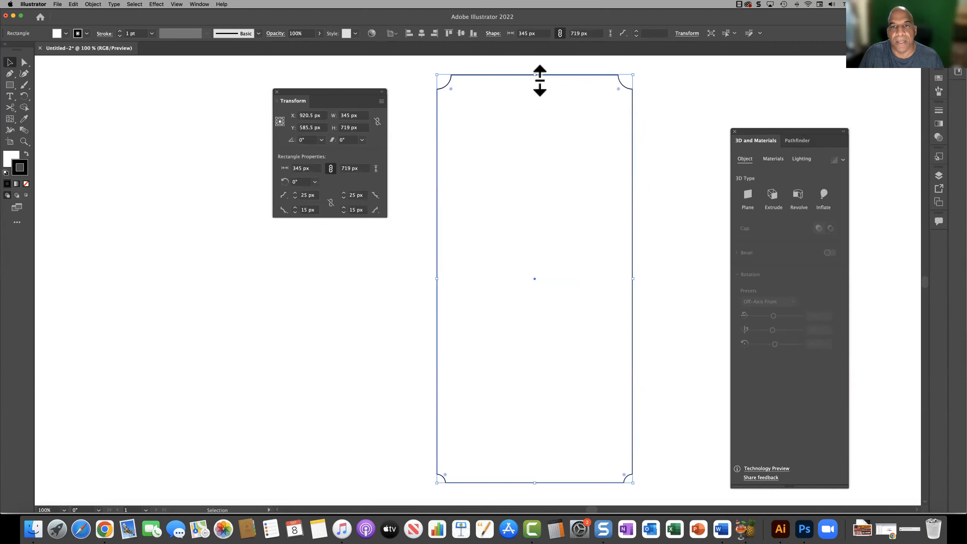
left_click(394, 81)
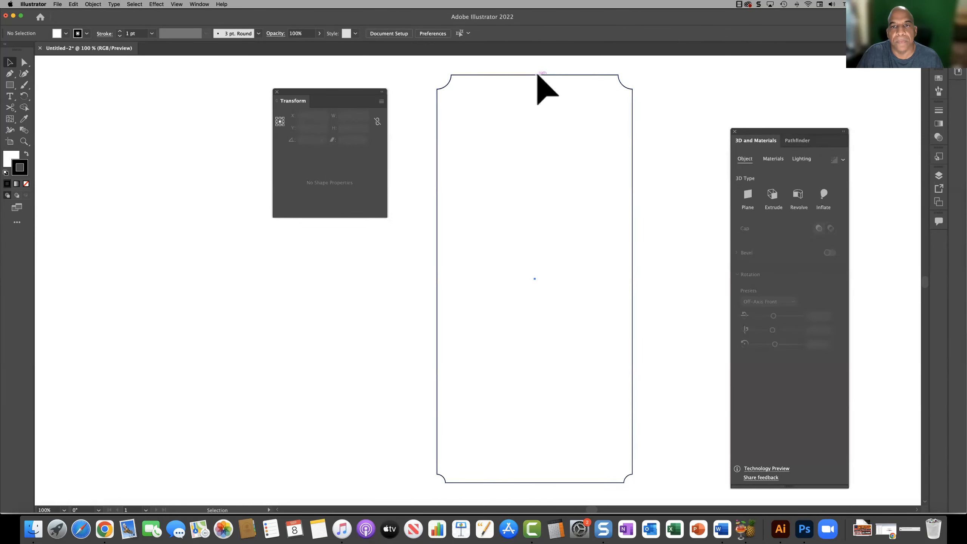
left_click(542, 76)
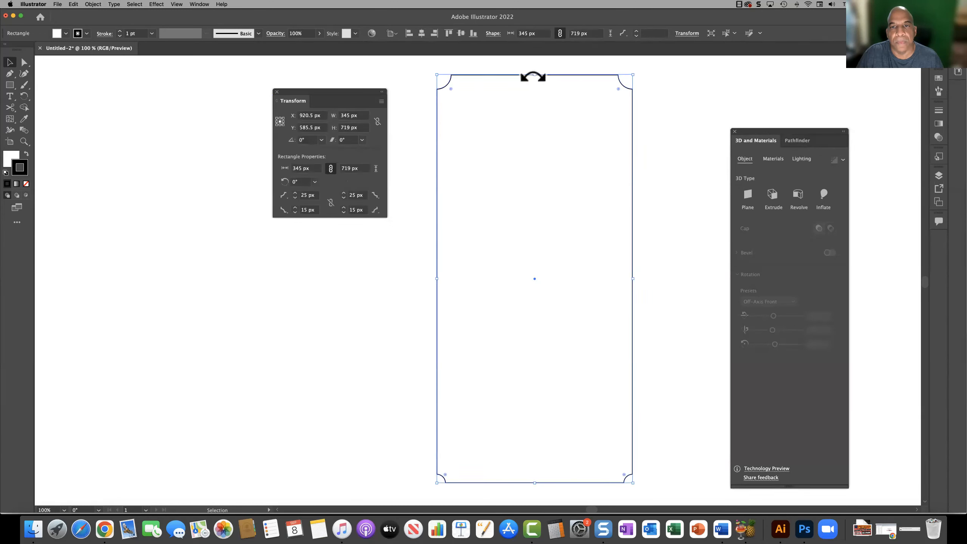
left_click_drag(540, 79, 540, 77)
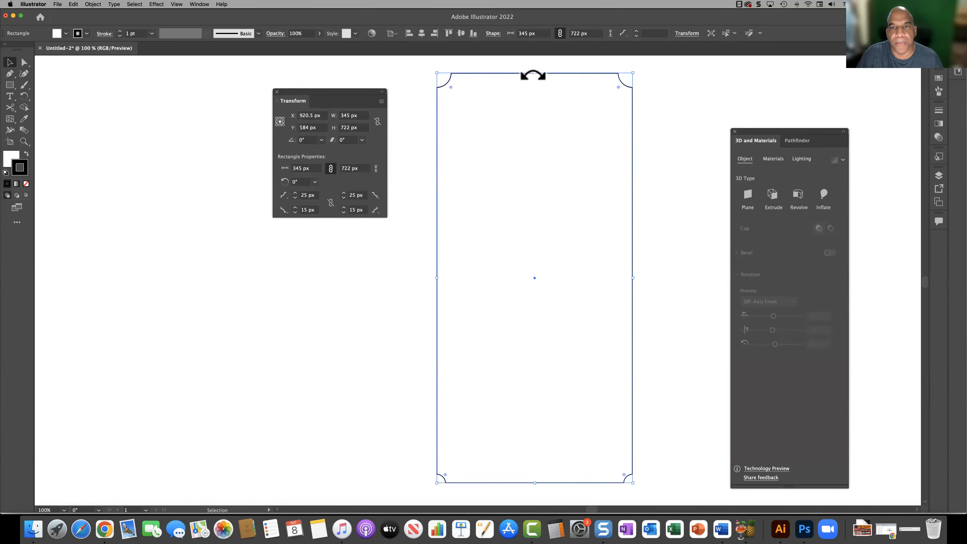
left_click_drag(539, 78, 539, 78)
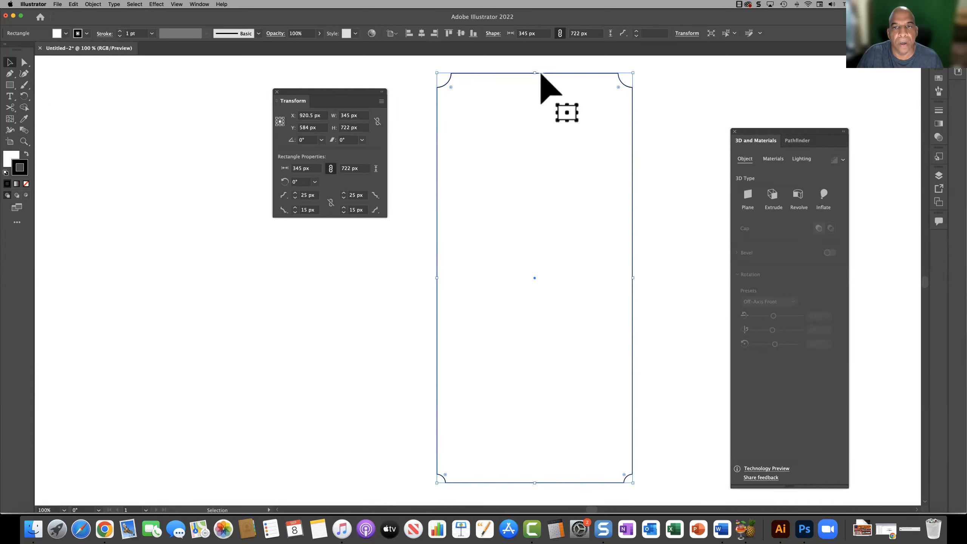
Step: Move the tall rectangle down about 30 px and leave it selected
left_click_drag(543, 73, 540, 91)
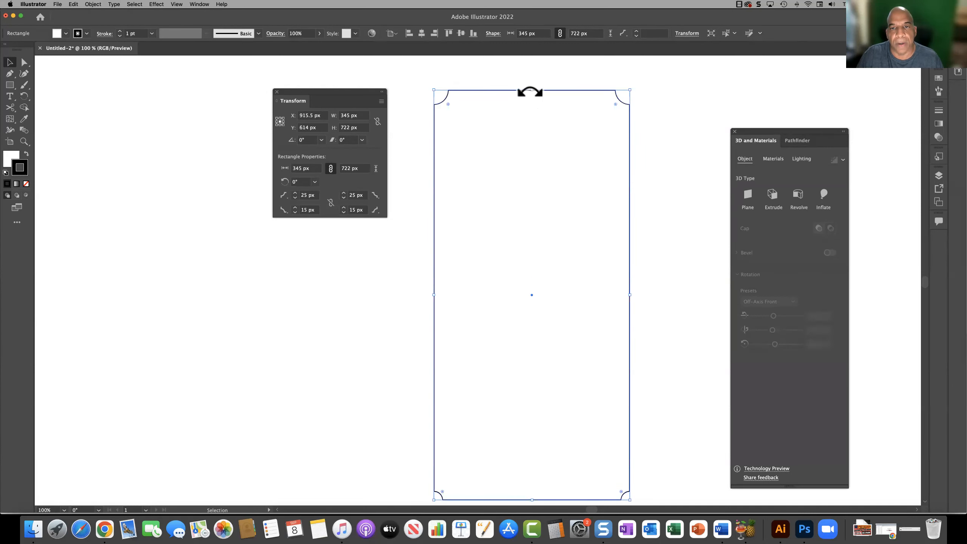
left_click(649, 116)
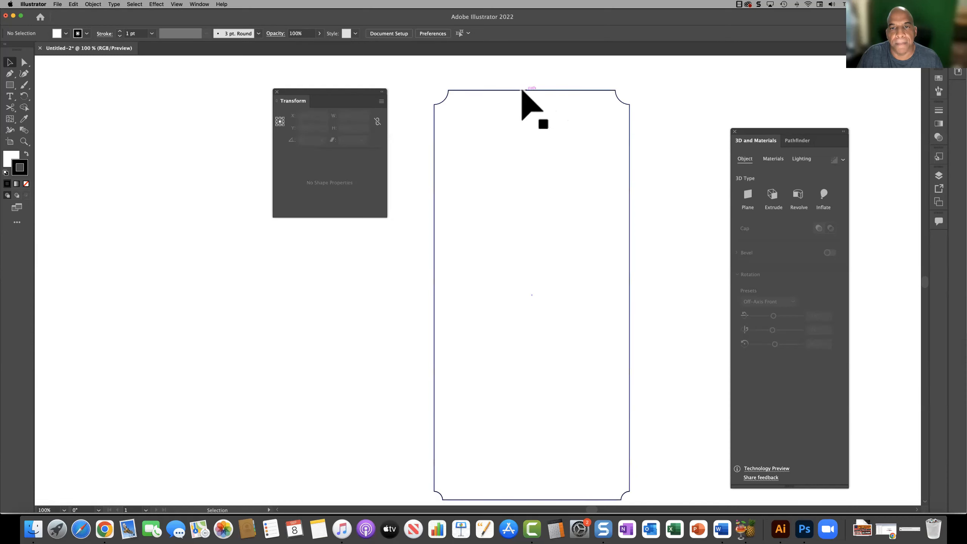
left_click(533, 90)
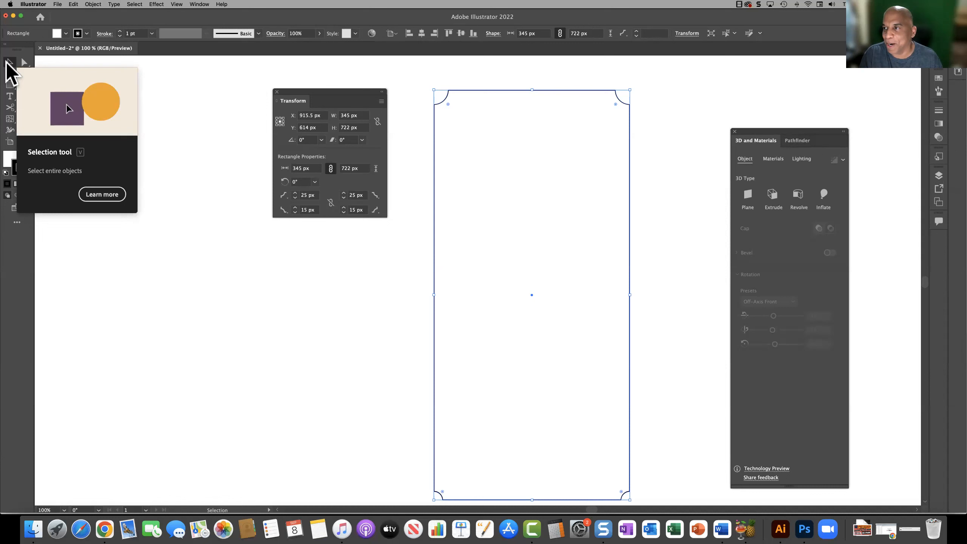
Step: Cut the rectangle's outline with the Scissors tool at the midpoints of its top and bottom edges, and close the Transform settings
left_click(10, 107)
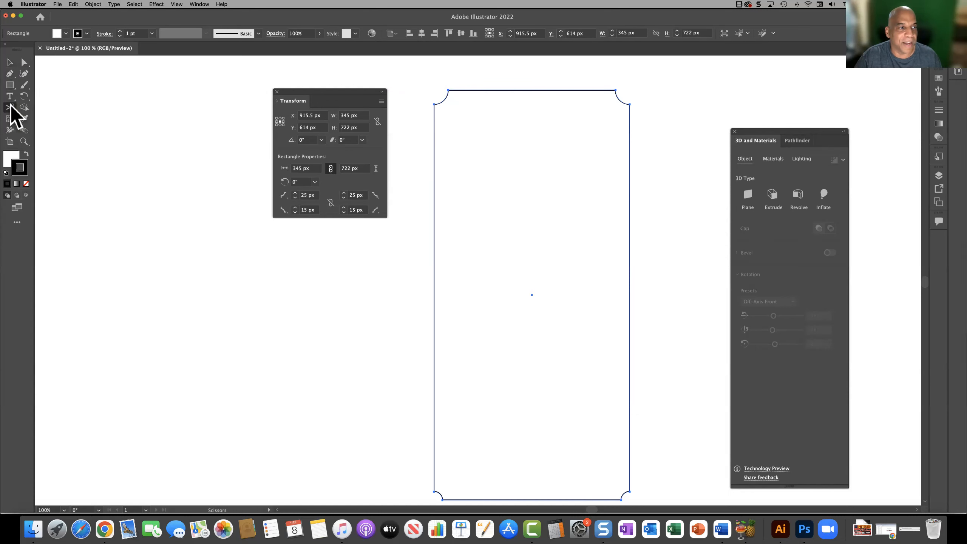
left_click(532, 90)
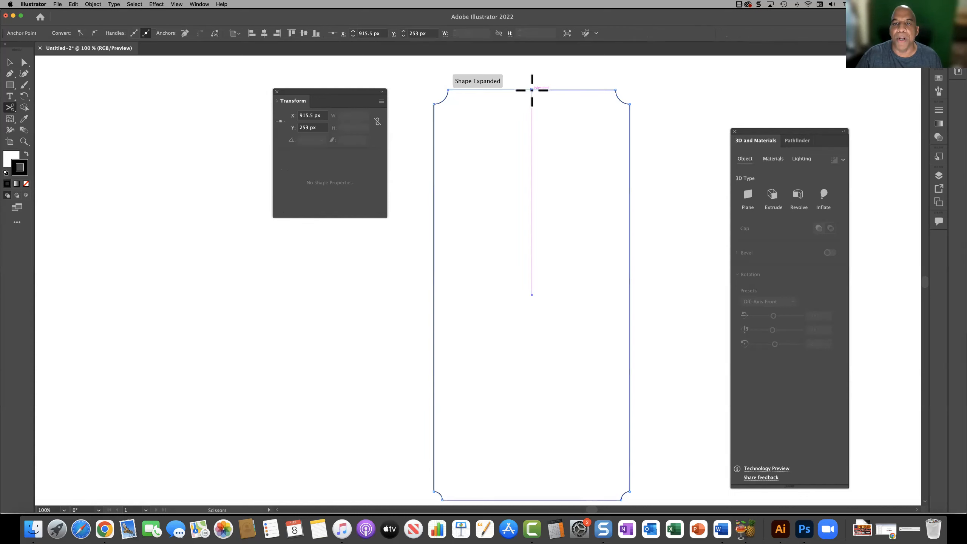
left_click(531, 499)
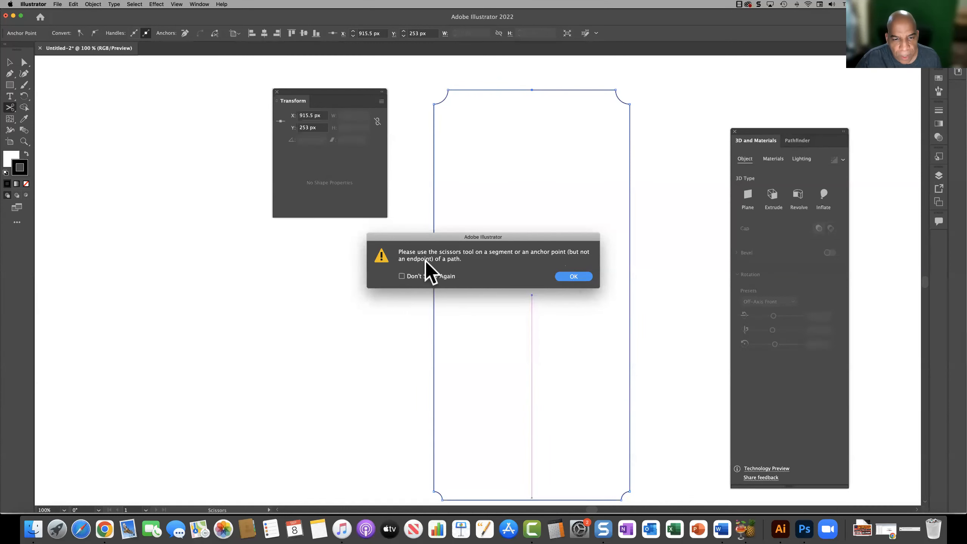
left_click(573, 278)
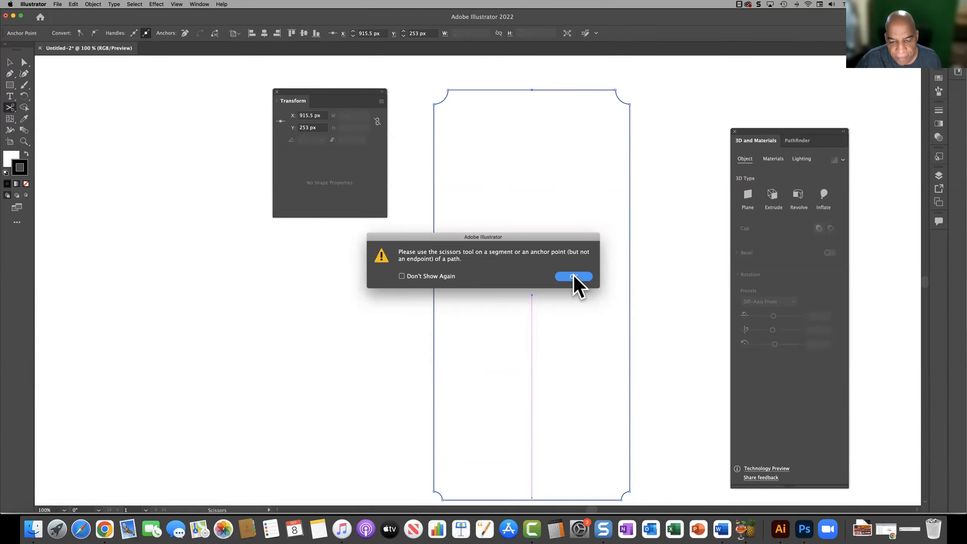
scroll(572, 453, "down", 1)
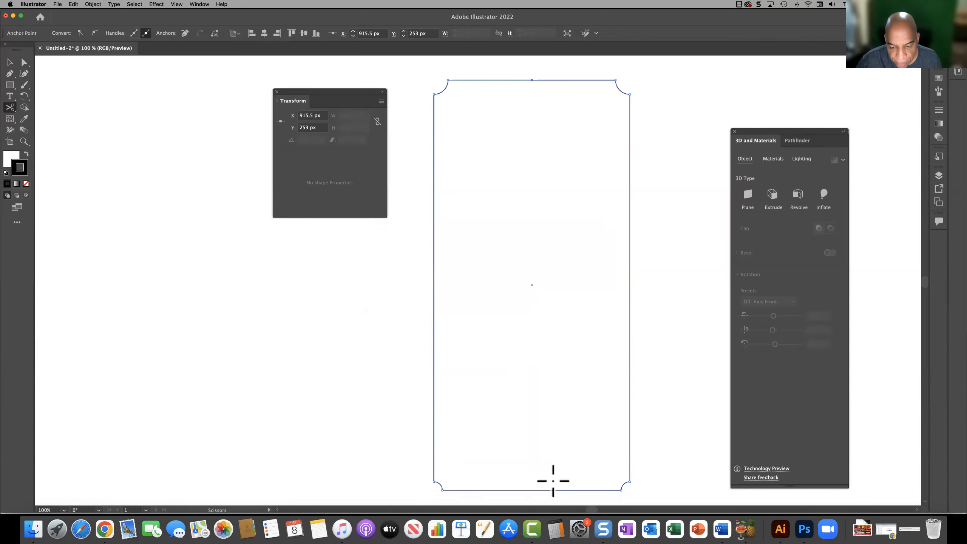
left_click(532, 490)
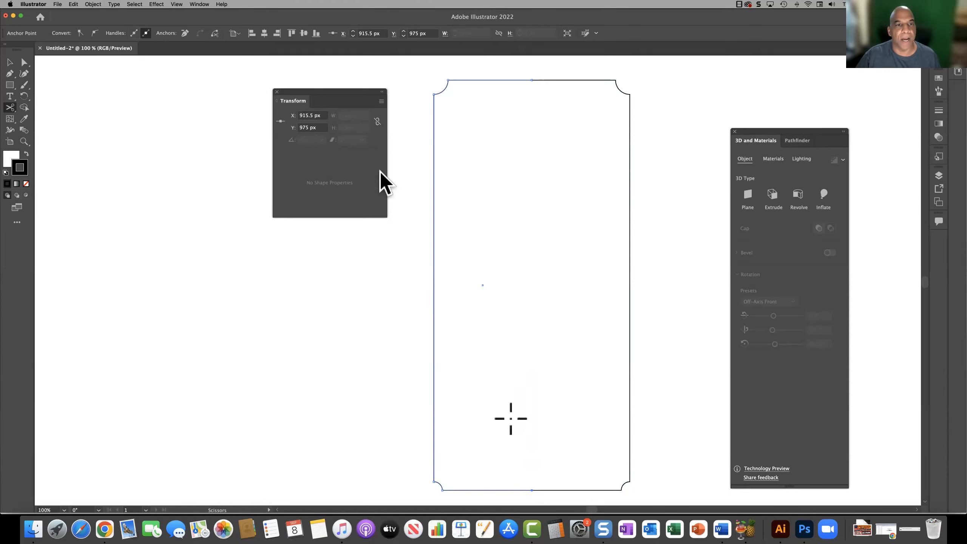
left_click(277, 92)
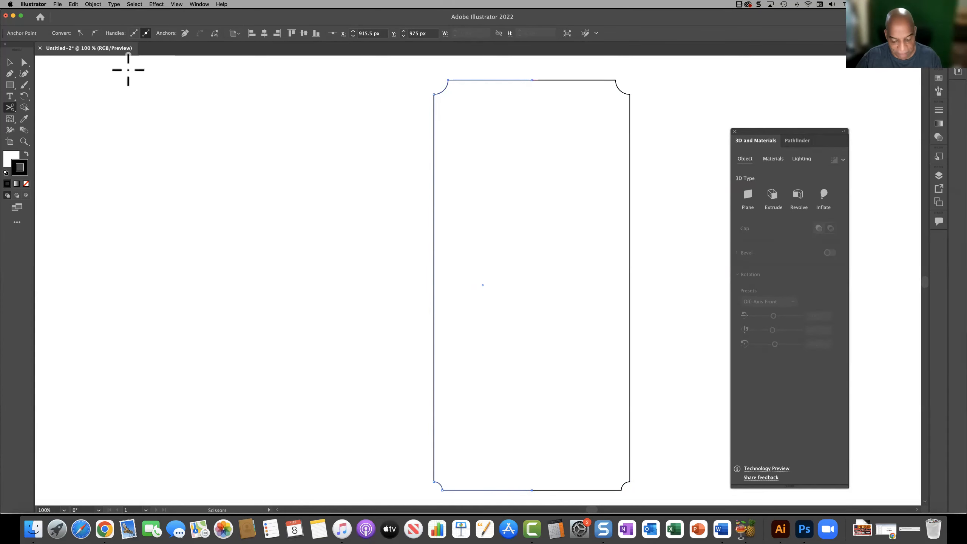
Step: Move the left half of the cut outline well away from the right half, toward the artboard's left side
key("v")
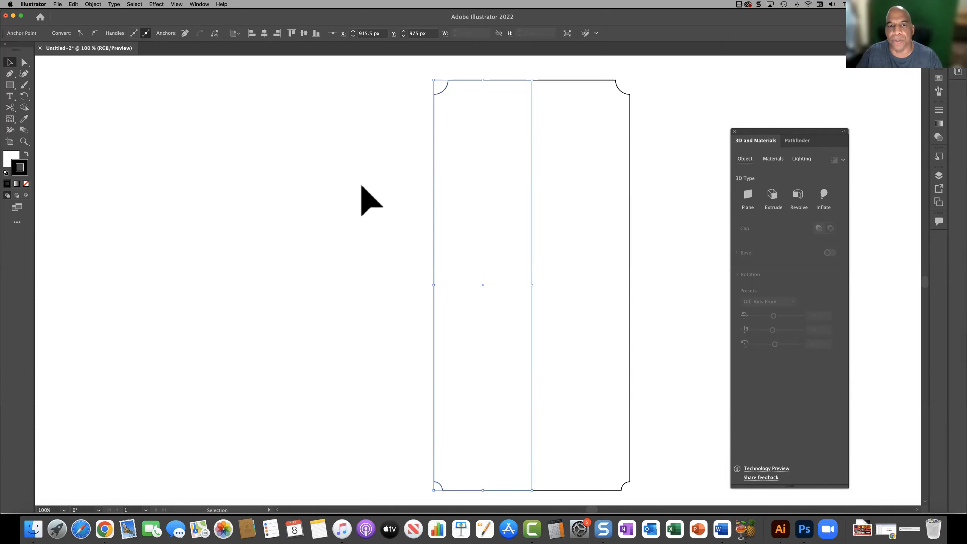
left_click_drag(434, 216, 112, 222)
left_click(550, 82)
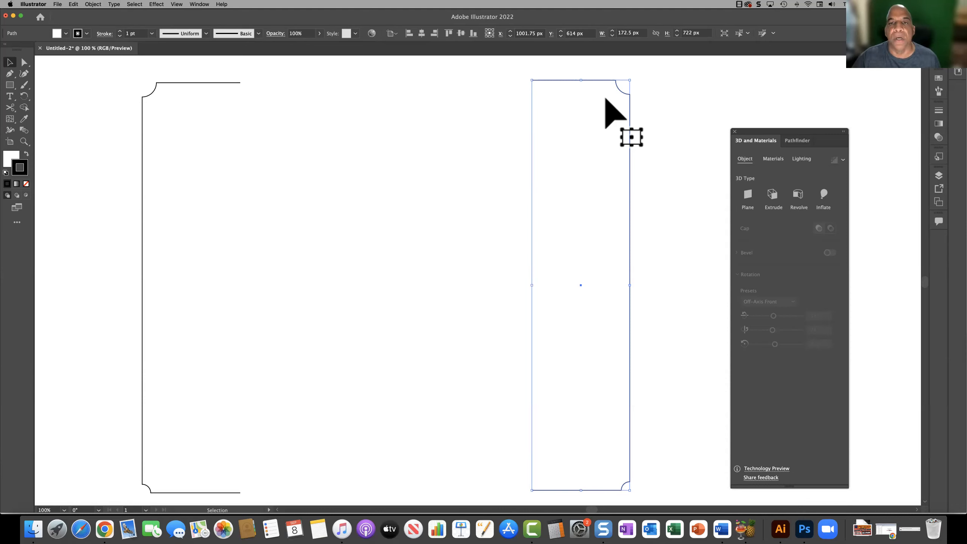
left_click(495, 104)
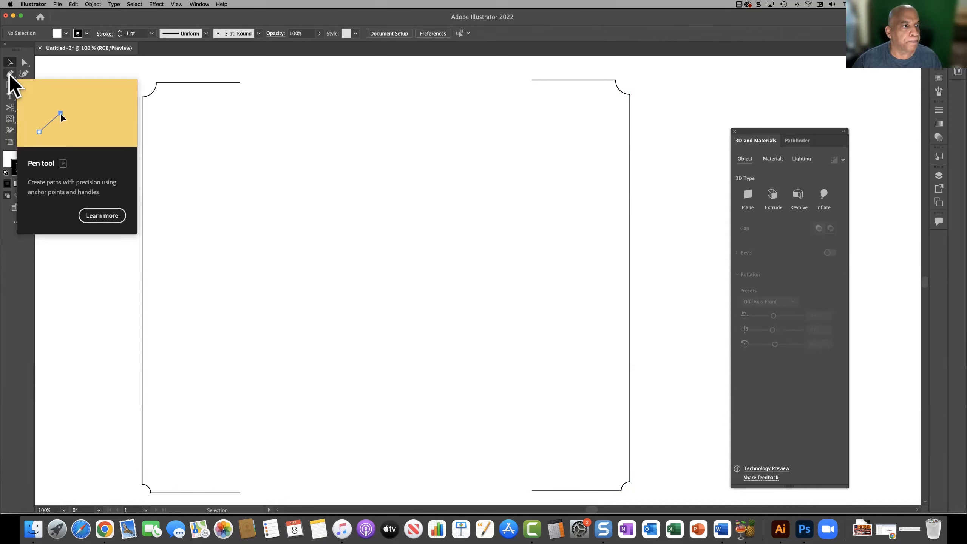
Step: Cut the right half with the Scissors tool on its upper corner curve and just above its lower corner curve
left_click(9, 75)
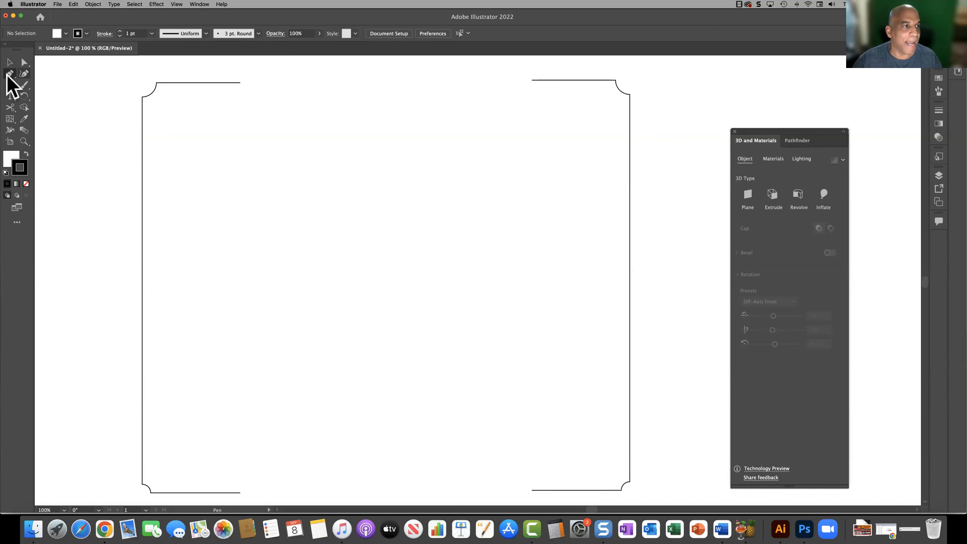
left_click(15, 107)
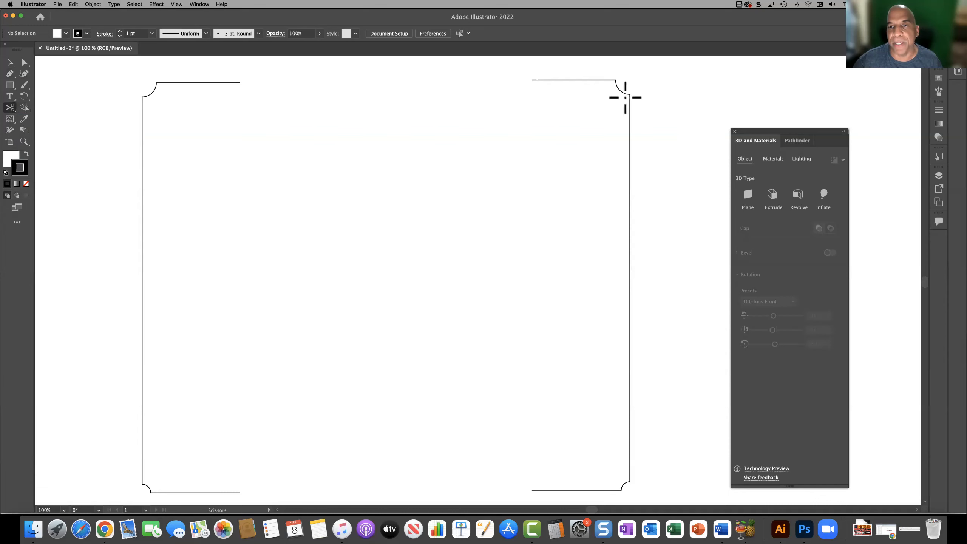
left_click(616, 85)
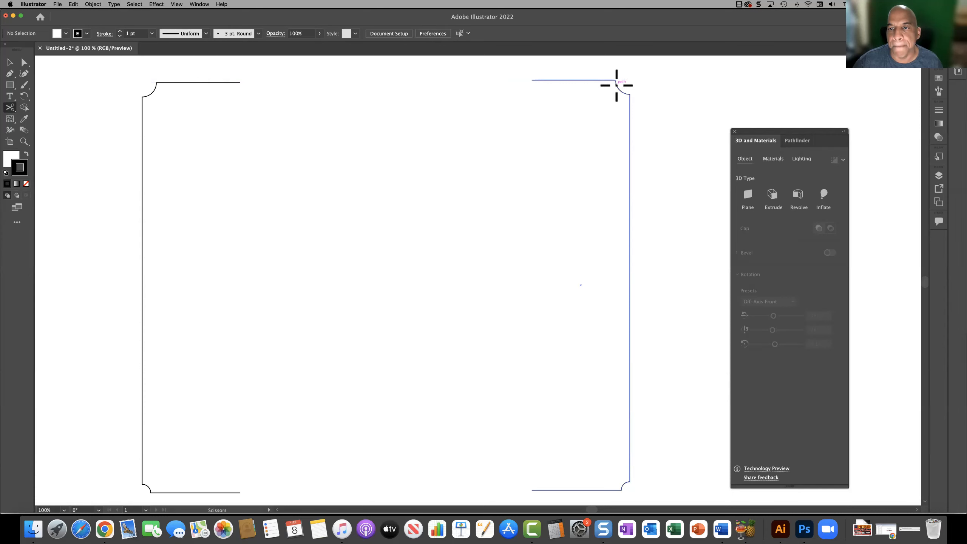
left_click(616, 85)
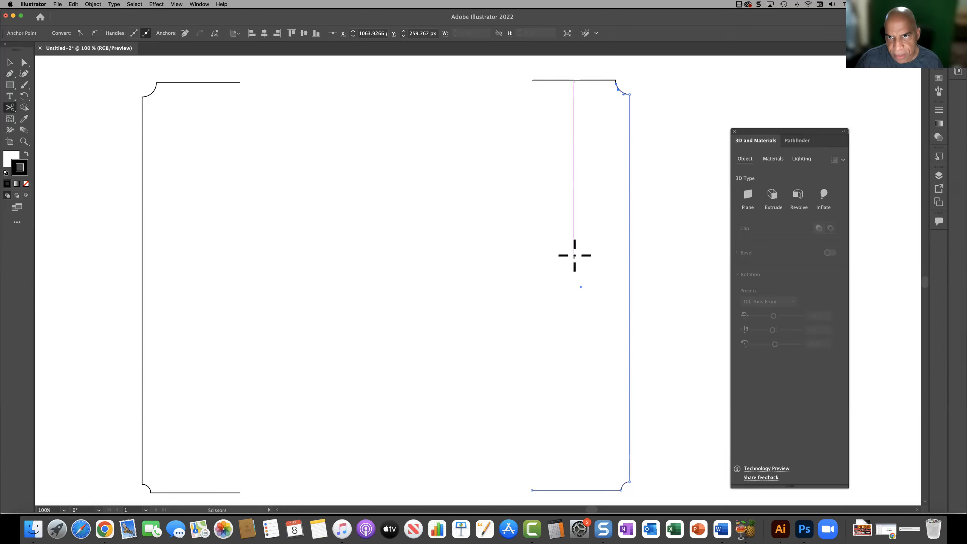
left_click(630, 478)
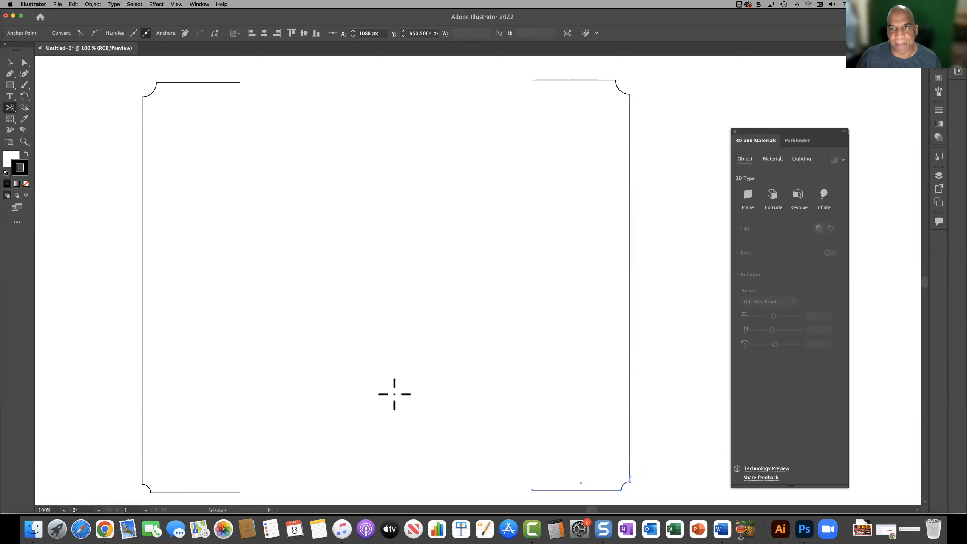
Step: Move the cut-off top segment of the right half up 20 px
left_click(10, 61)
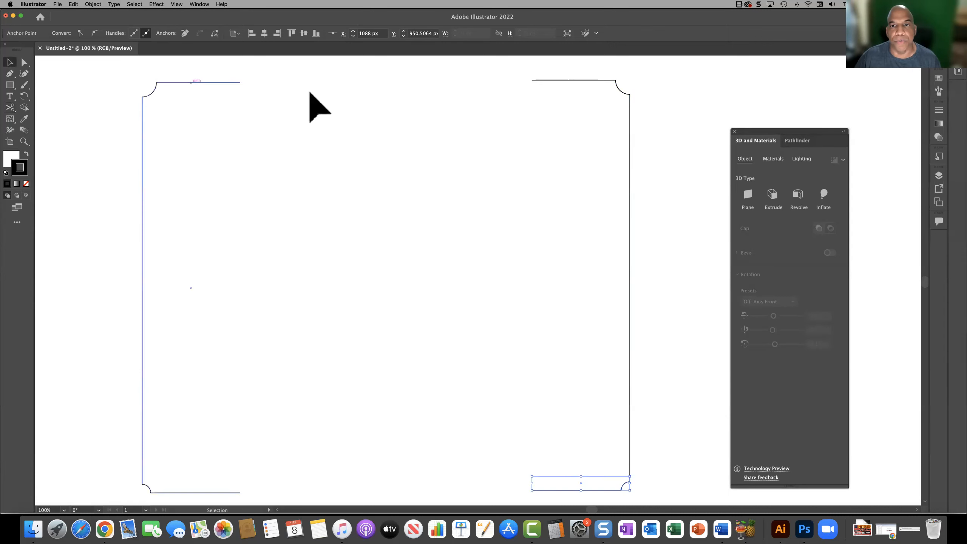
left_click(562, 80)
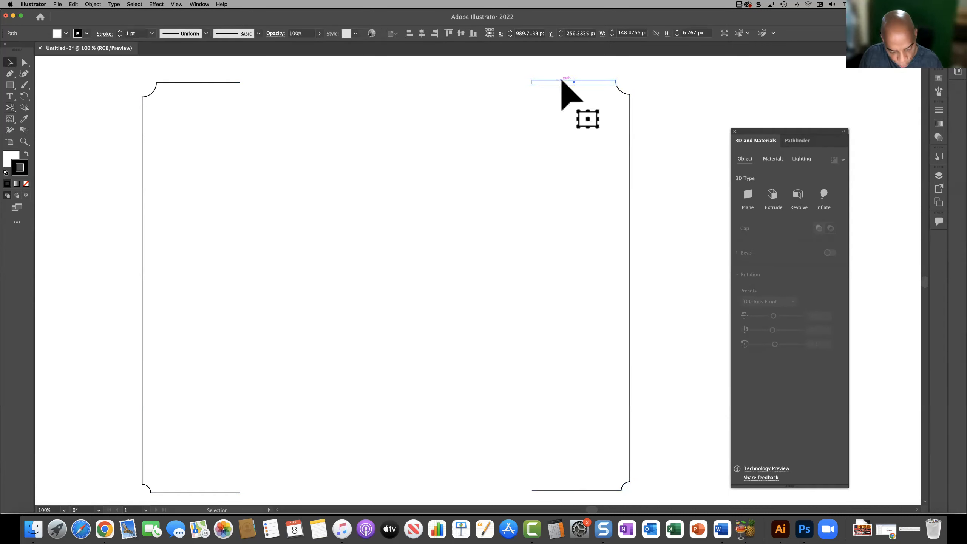
key("shift+Up")
key("shift+Up")
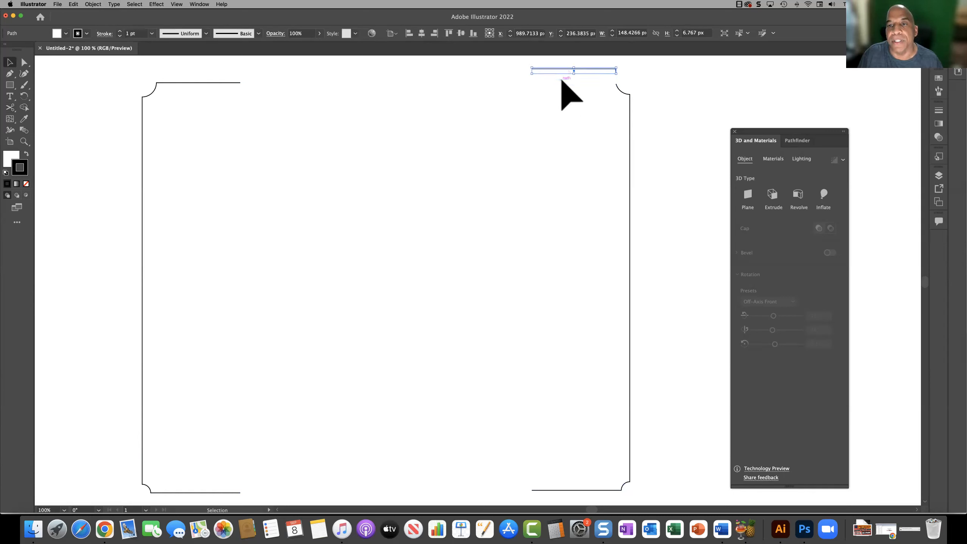
Step: Move the cut-off bottom segment of the right half slightly down, away from the vertical side
left_click(559, 117)
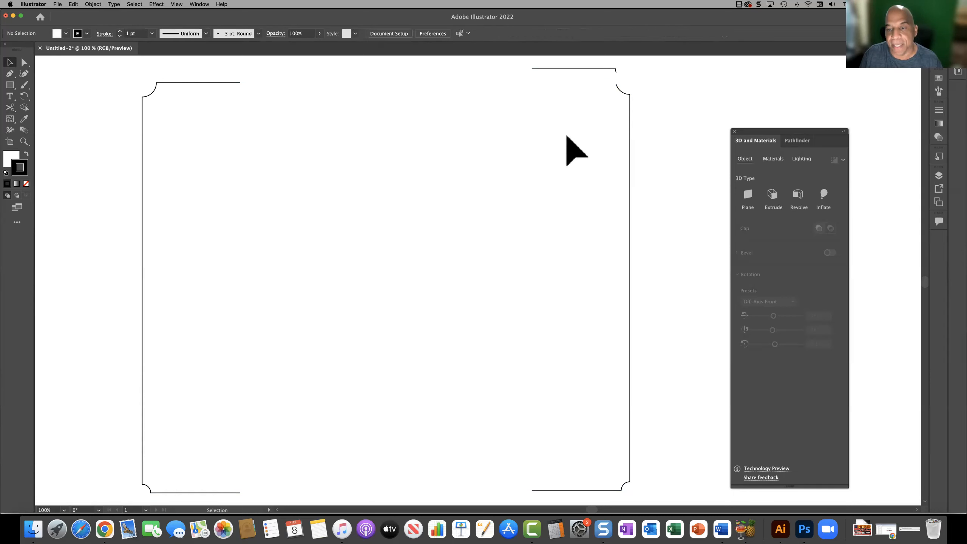
left_click(620, 489)
key("shift+Down")
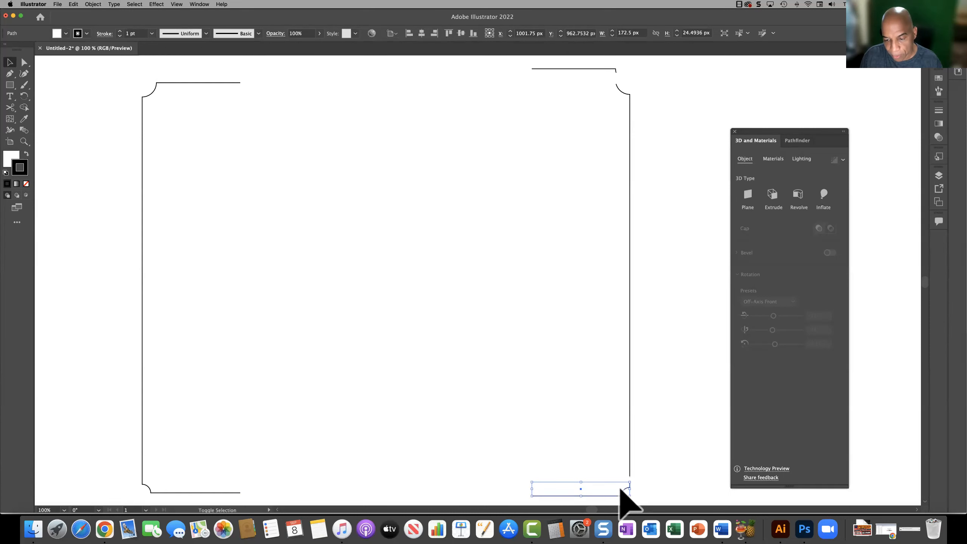
Step: Move the cut-off bottom segment of the right half down another 20 px and deselect it
key("shift+Down")
scroll(574, 463, "down", 3)
scroll(571, 453, "up", 2)
left_click(567, 426)
scroll(567, 426, "down", 2)
scroll(566, 426, "up", 5)
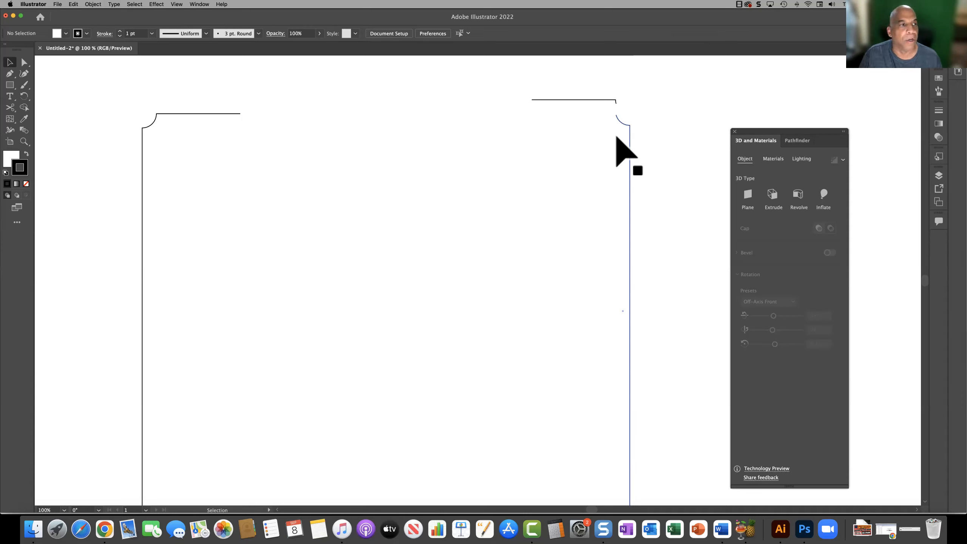
Step: Close the cut-off top segment with the Pen tool into a thin strip about 148 px wide
left_click(10, 73)
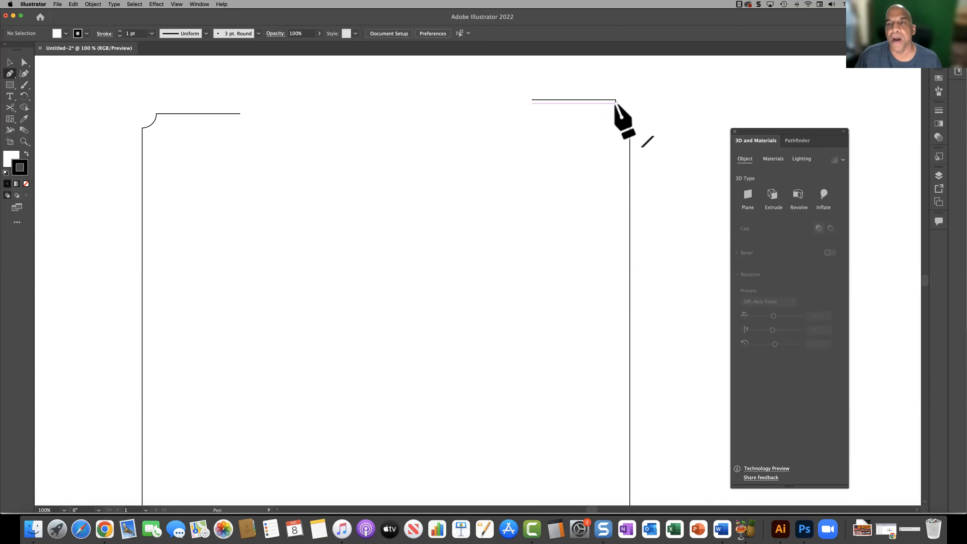
left_click_drag(616, 101, 532, 103)
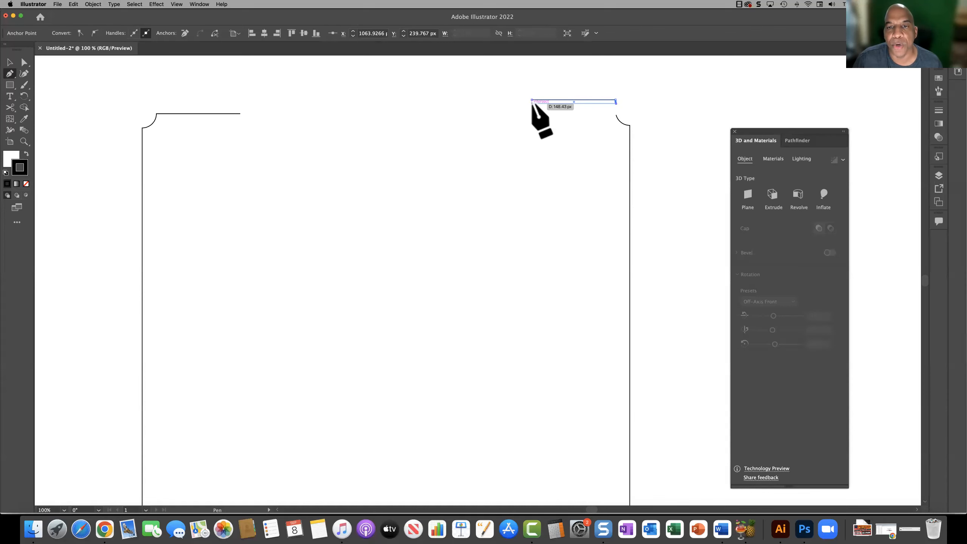
left_click_drag(531, 102, 532, 102)
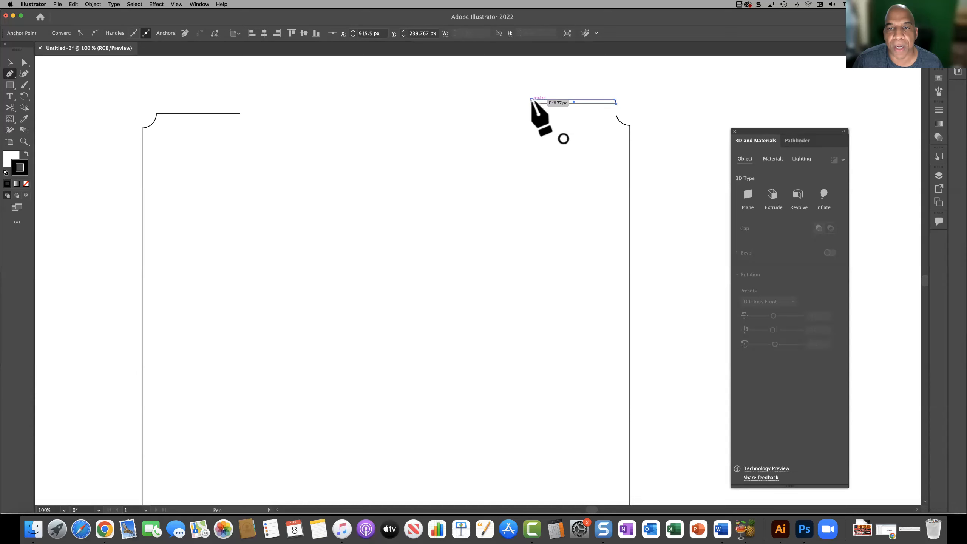
left_click(532, 101)
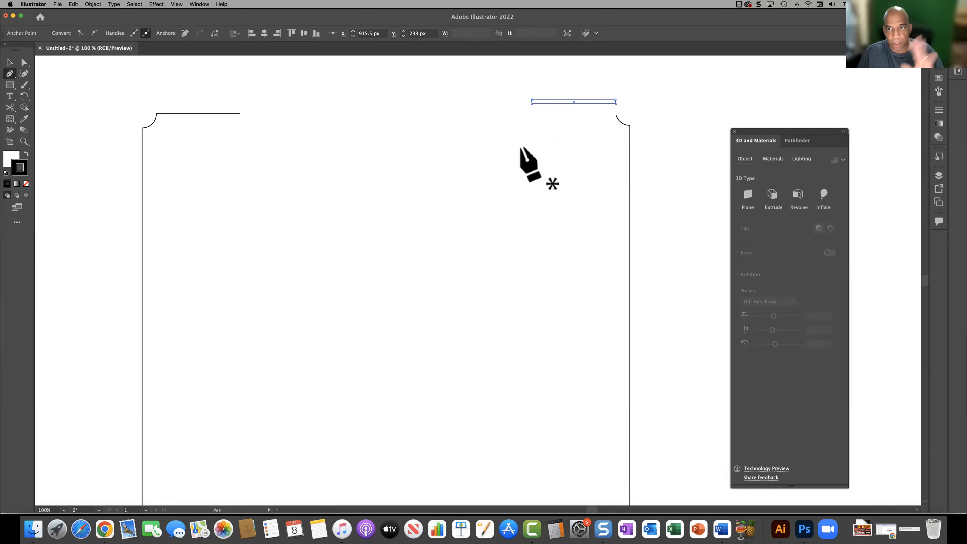
Step: Close the middle segment with the Pen tool, adding straight top, left and bottom edges, to form a shape about 172.5 px wide
left_click(616, 114)
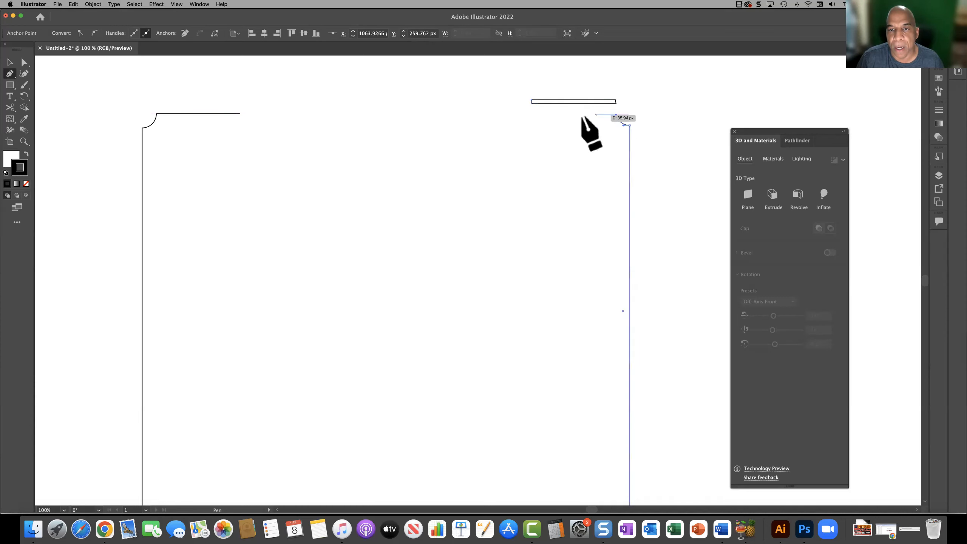
left_click(532, 114)
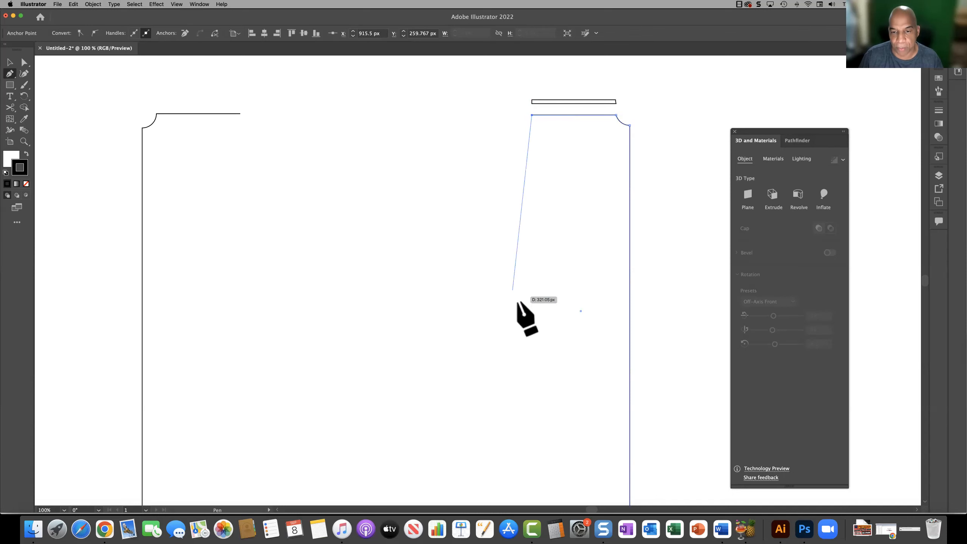
scroll(524, 317, "down", 3)
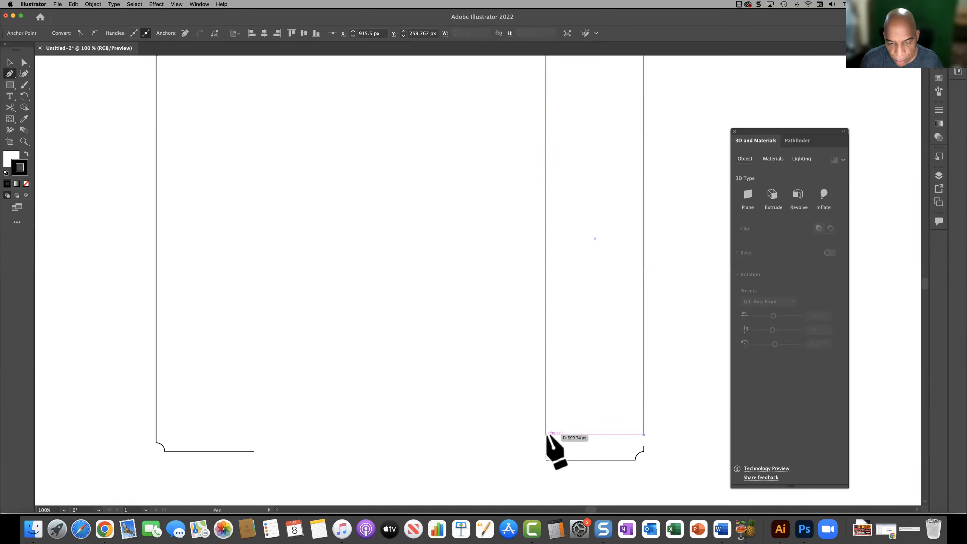
left_click(545, 434)
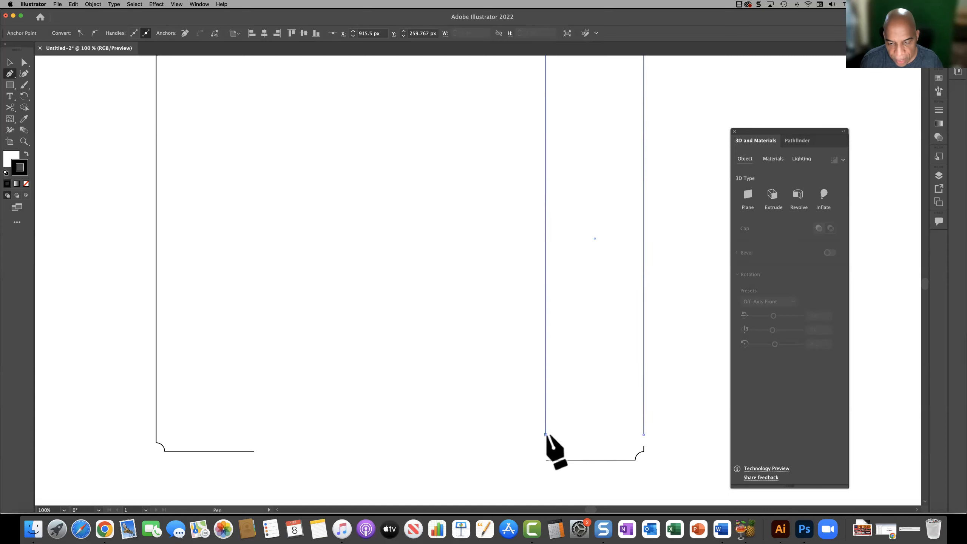
left_click(643, 435)
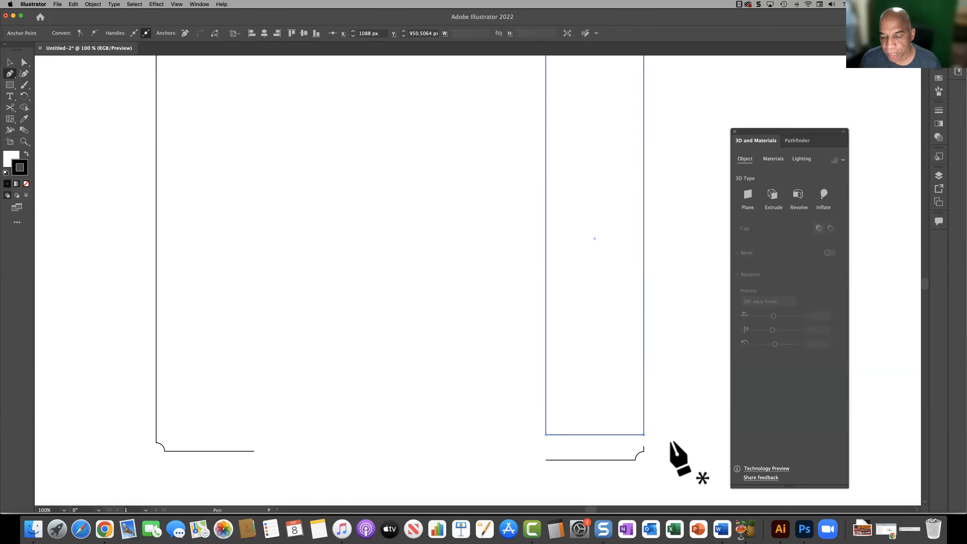
Step: Close the bottom segment with the Pen tool, adding a straight upper edge and left side, about 172.5 px wide
left_click(643, 445)
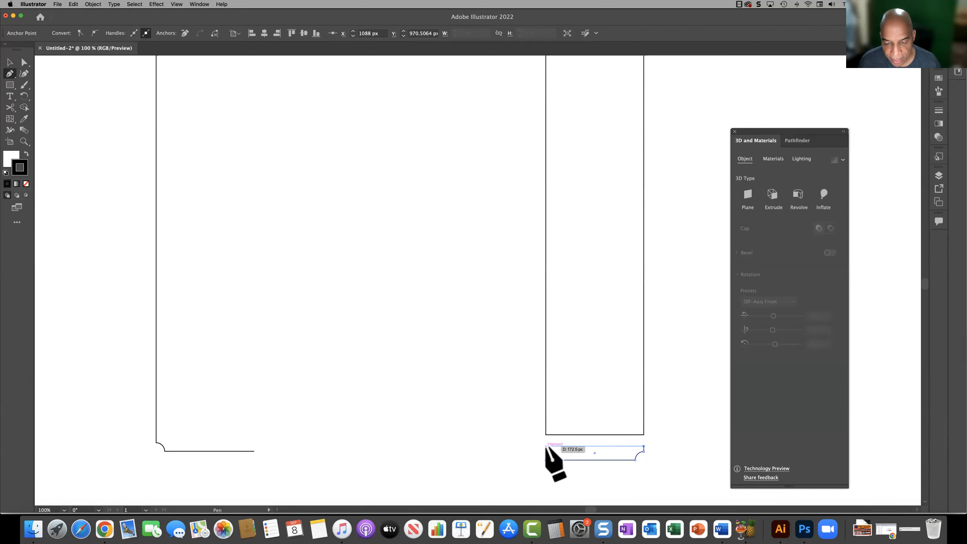
left_click(546, 446)
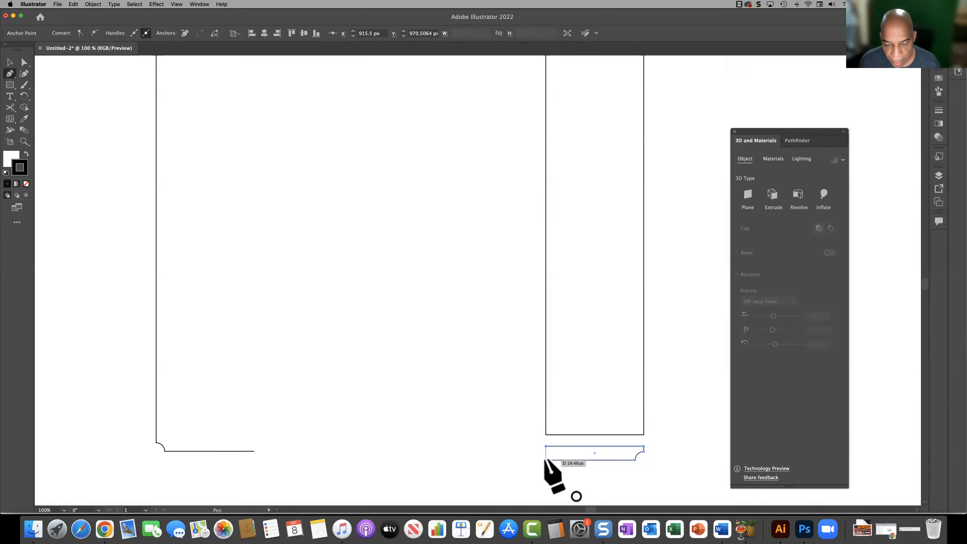
left_click(545, 460)
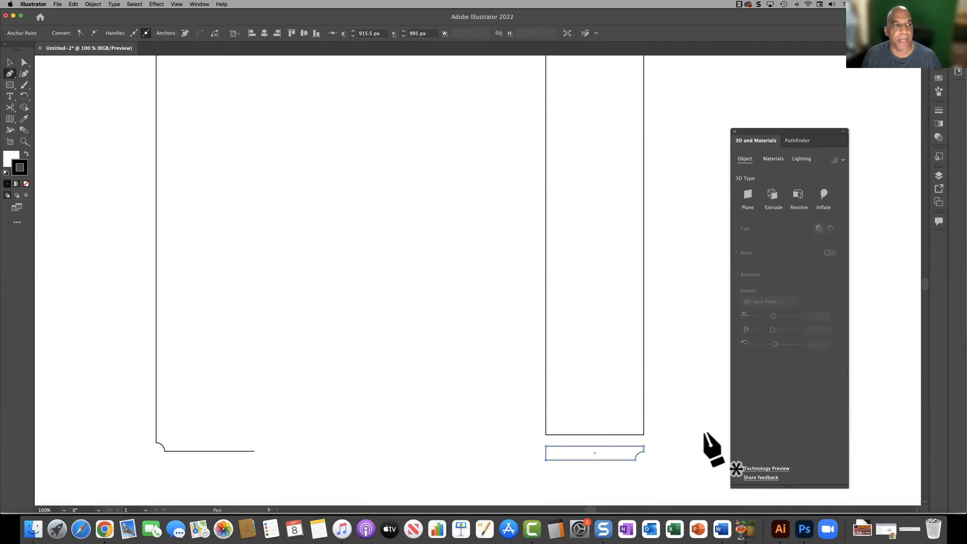
Step: Fill the thin closed strip above the can body with light grey
left_click(24, 141)
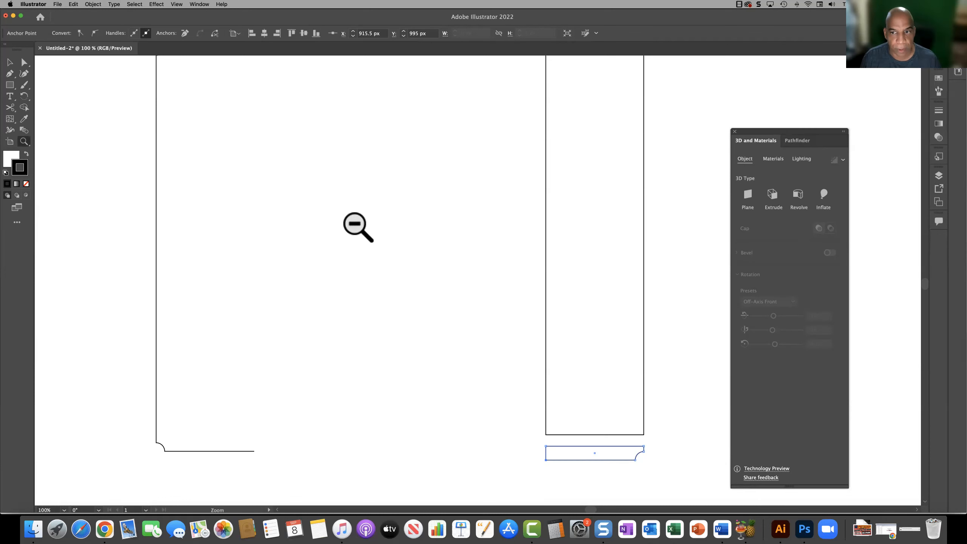
left_click(357, 226, "alt")
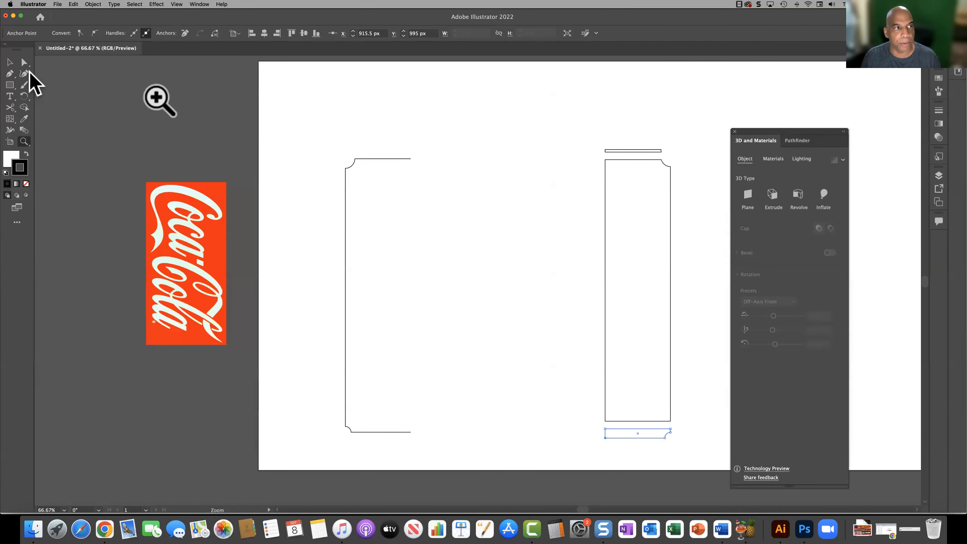
left_click(10, 62)
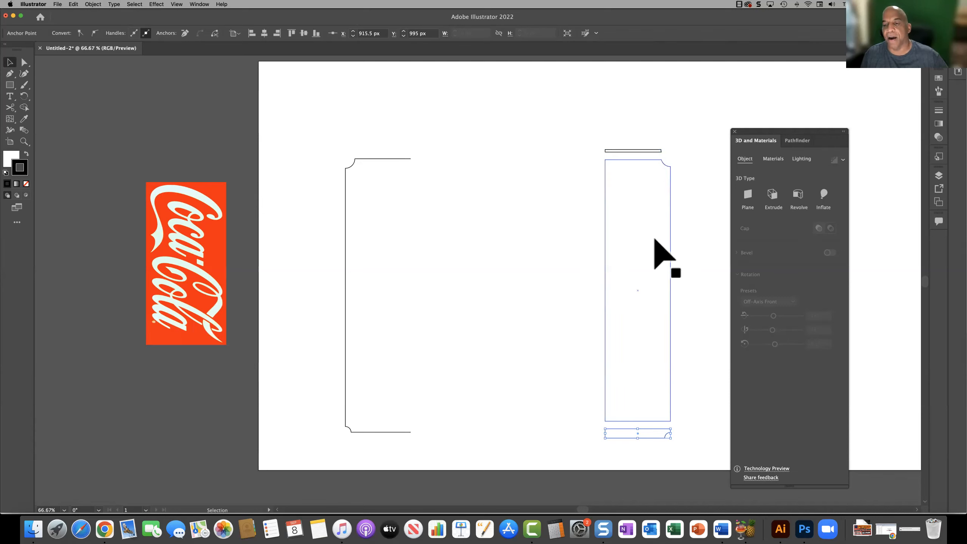
left_click(660, 443)
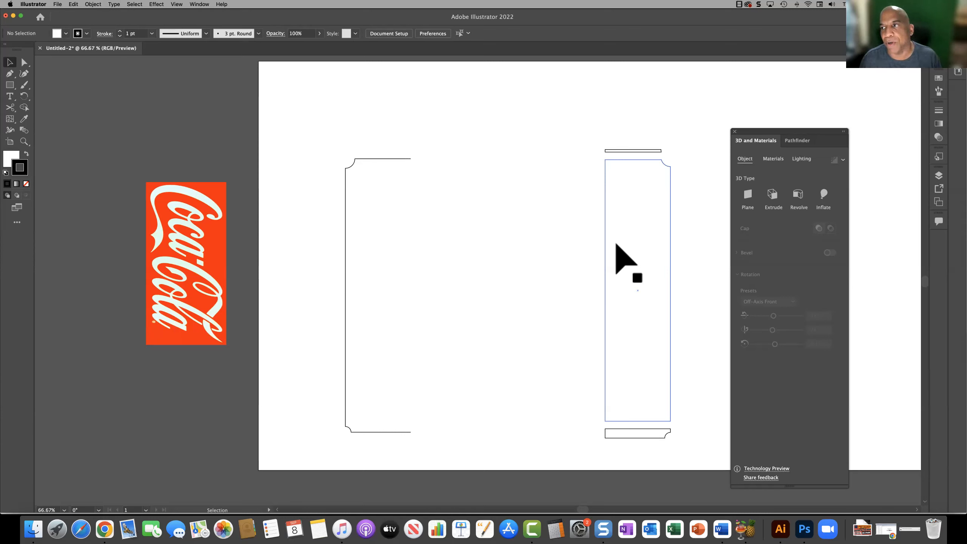
left_click(643, 151)
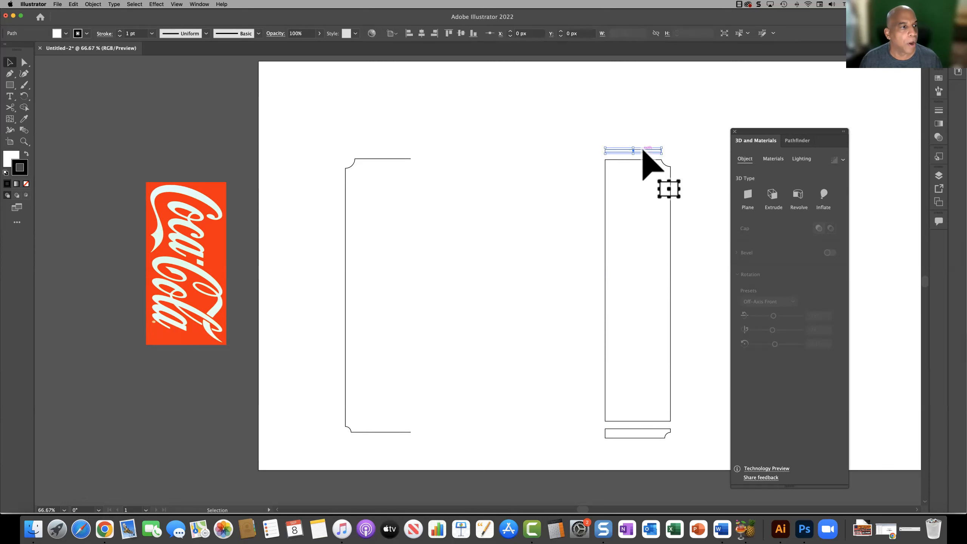
left_click(11, 158)
double_click(11, 158)
left_click_drag(444, 227, 364, 228)
left_click(583, 205)
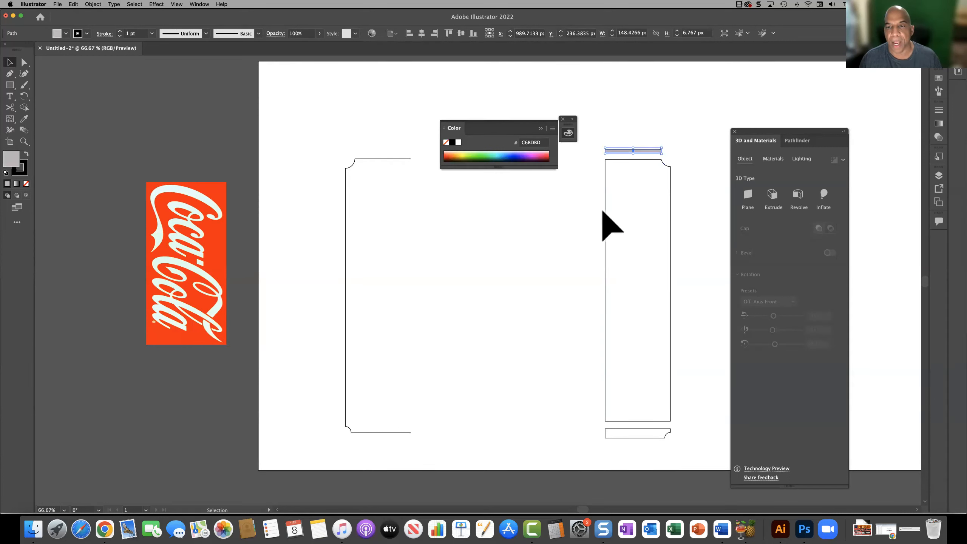
Step: Fill the closed shape below the can body with grey AA9F9F and deselect it
left_click(637, 226)
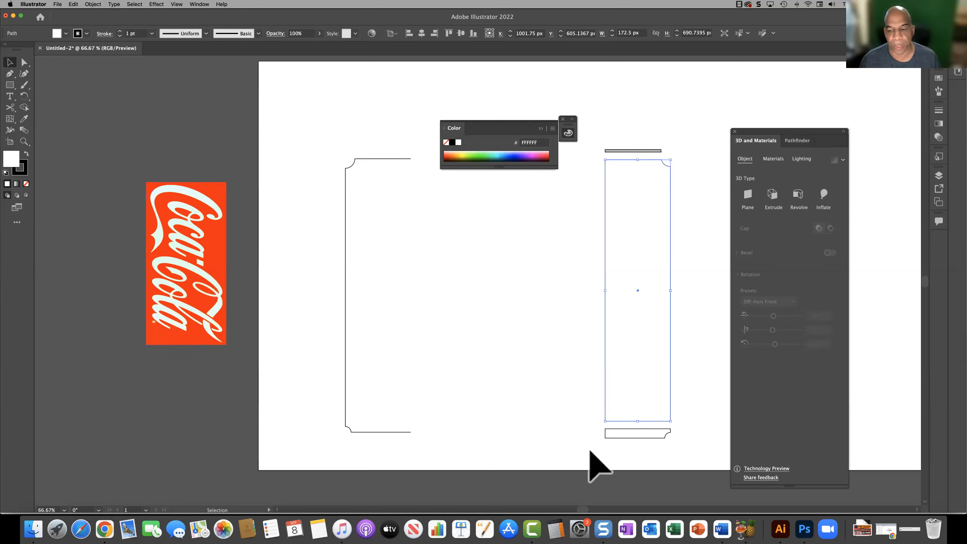
left_click(639, 449)
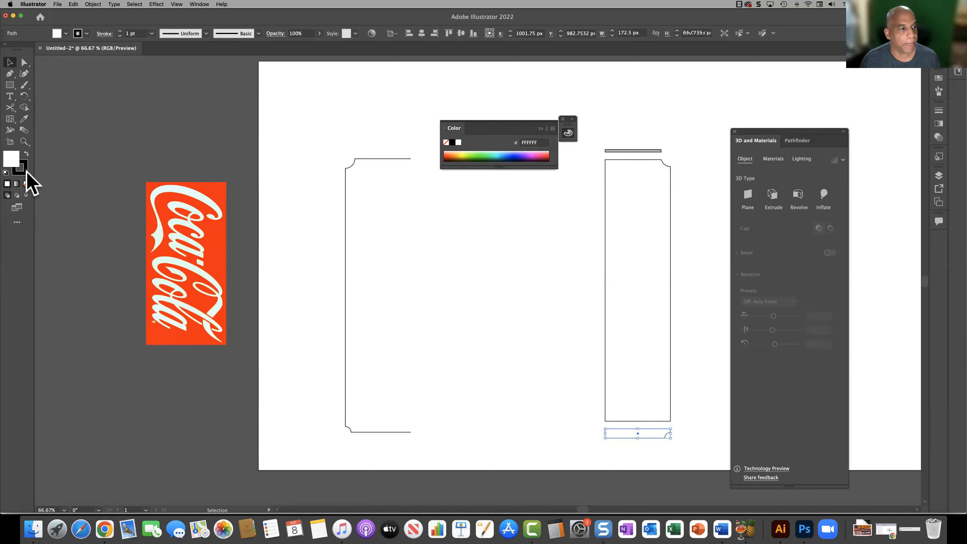
double_click(11, 159)
left_click(366, 241)
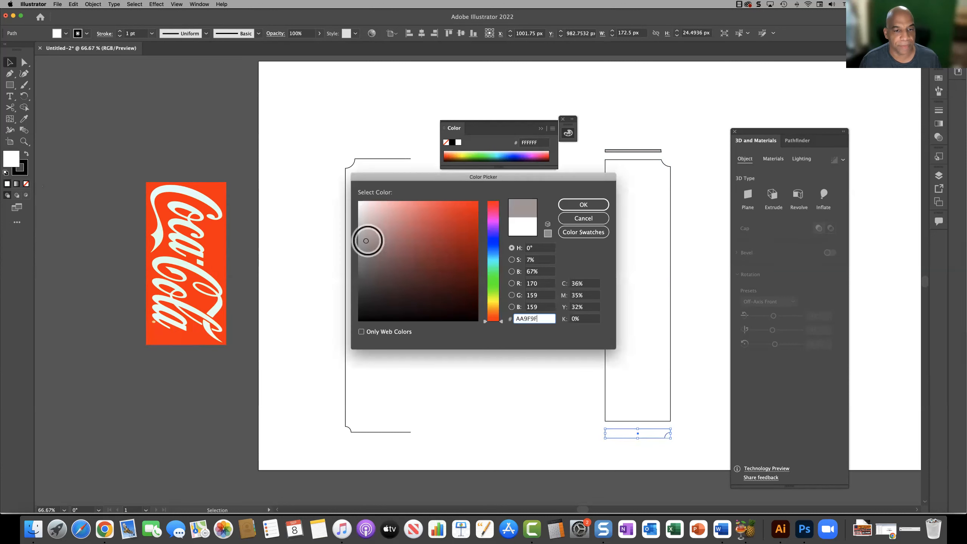
left_click(583, 205)
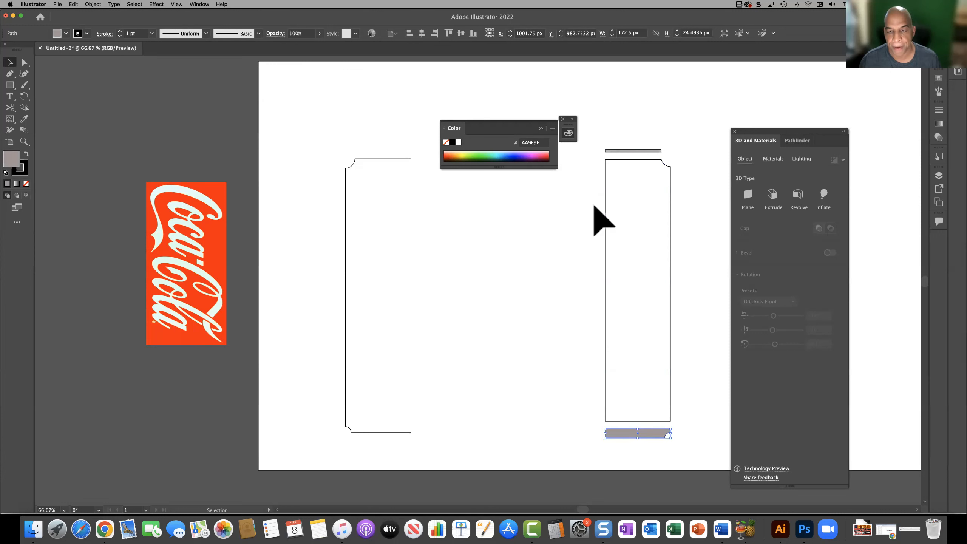
left_click(548, 266)
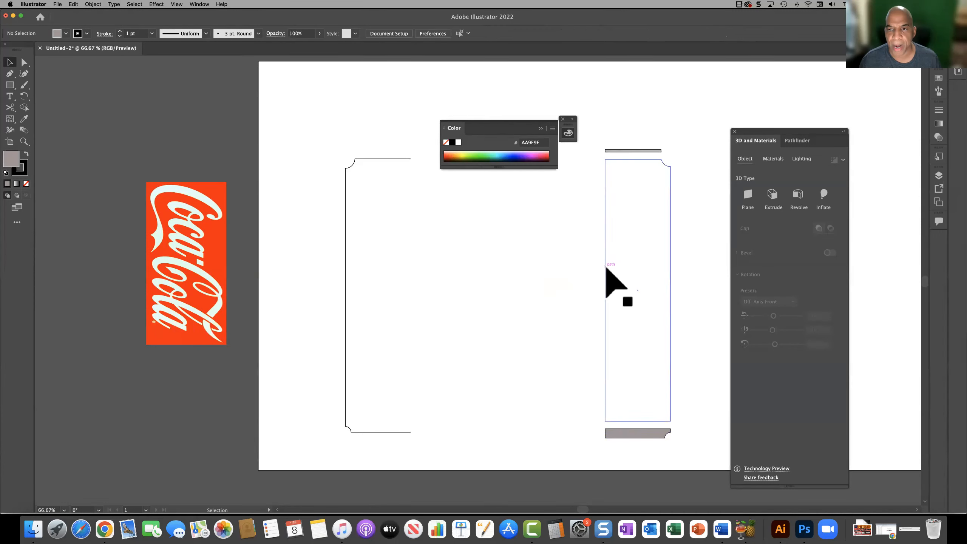
Step: Fill the tall middle body shape with the Coca-Cola logo's red background using the Eyedropper, and deselect it
left_click(606, 268)
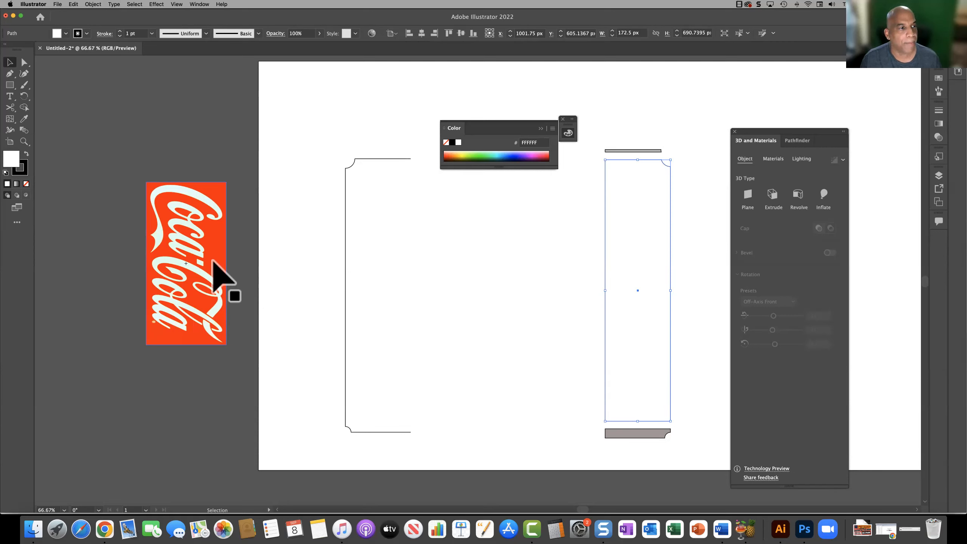
left_click(24, 119)
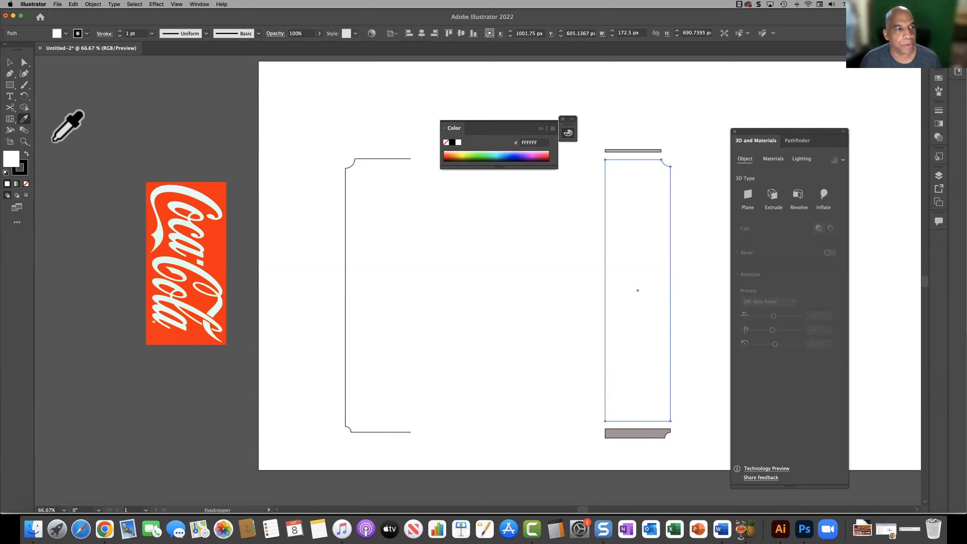
left_click(215, 254)
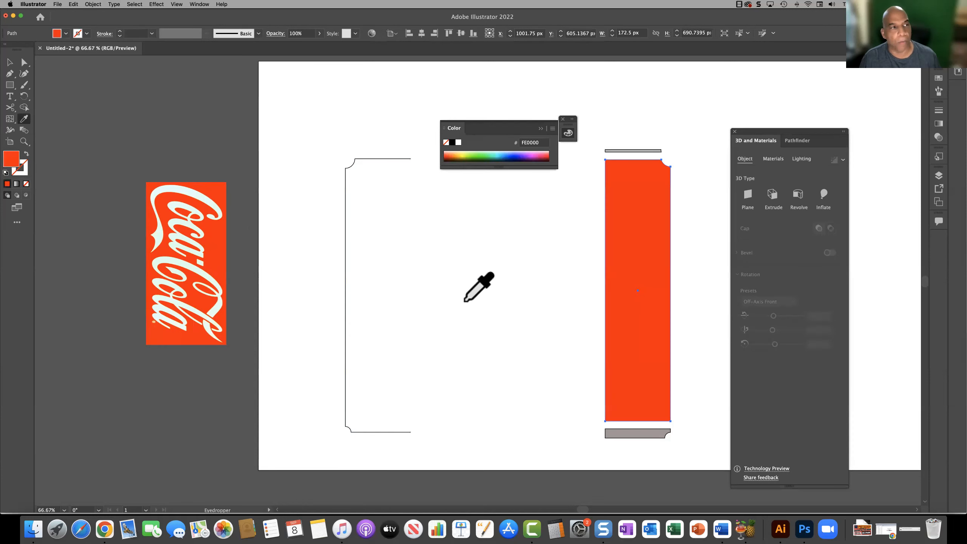
left_click(10, 63)
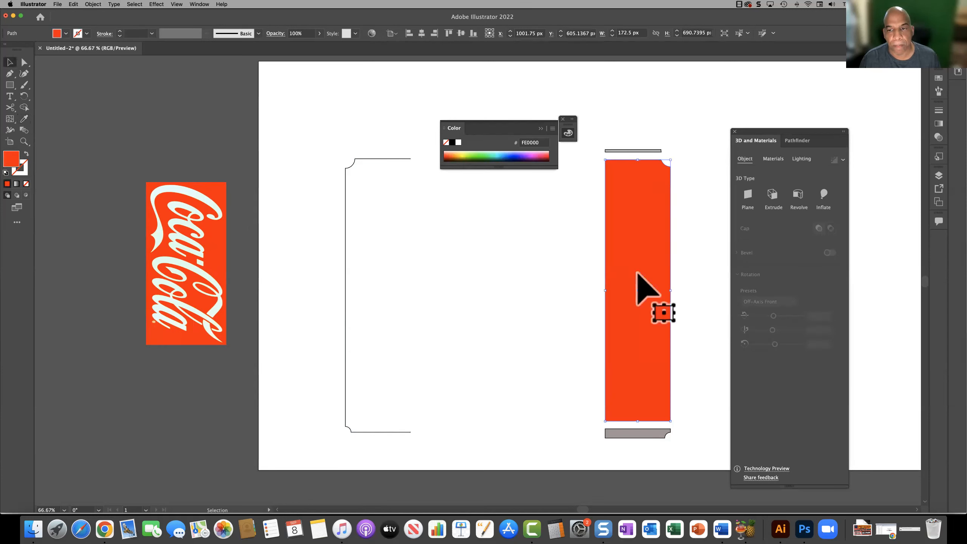
left_click(562, 280)
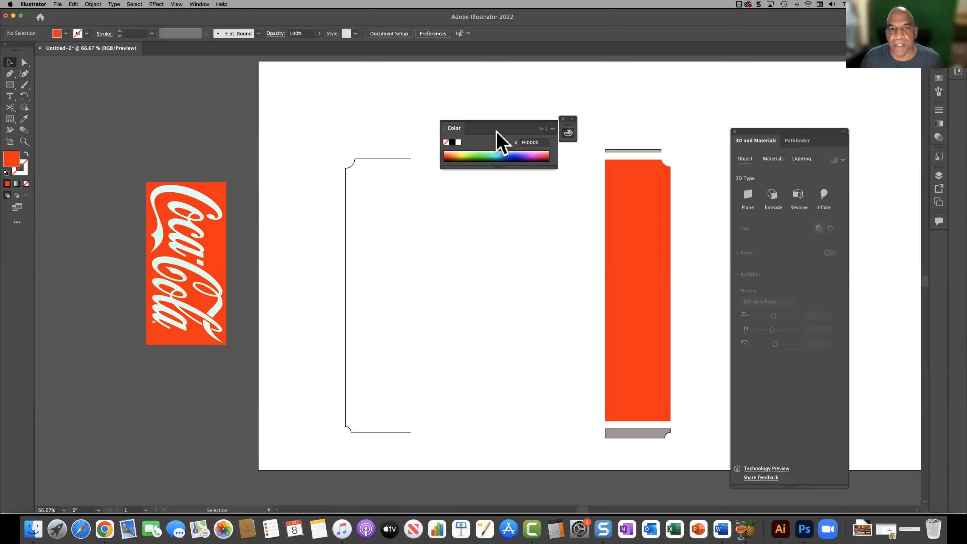
Step: Close the Color panel and undo the red fill on the middle body shape, leaving nothing selected
left_click(562, 120)
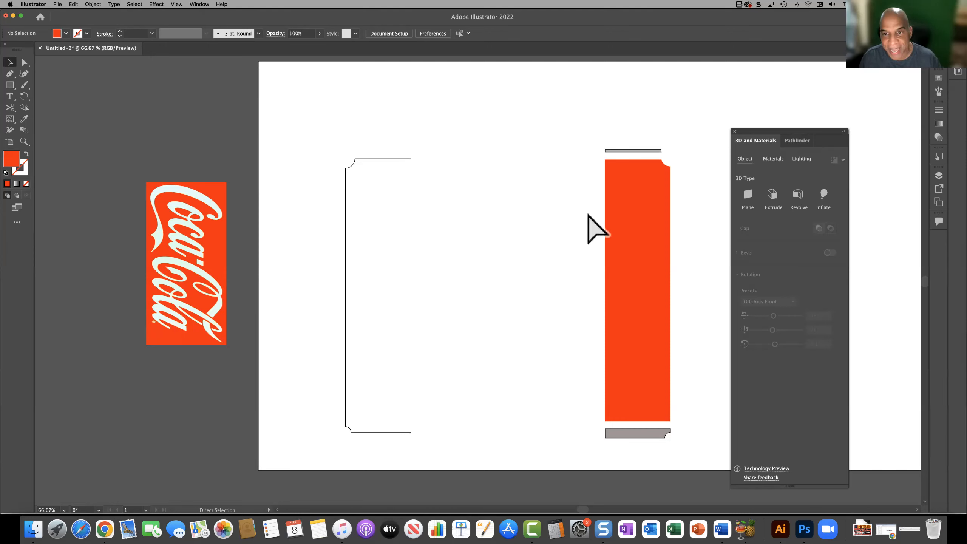
key("super+z")
left_click(564, 236)
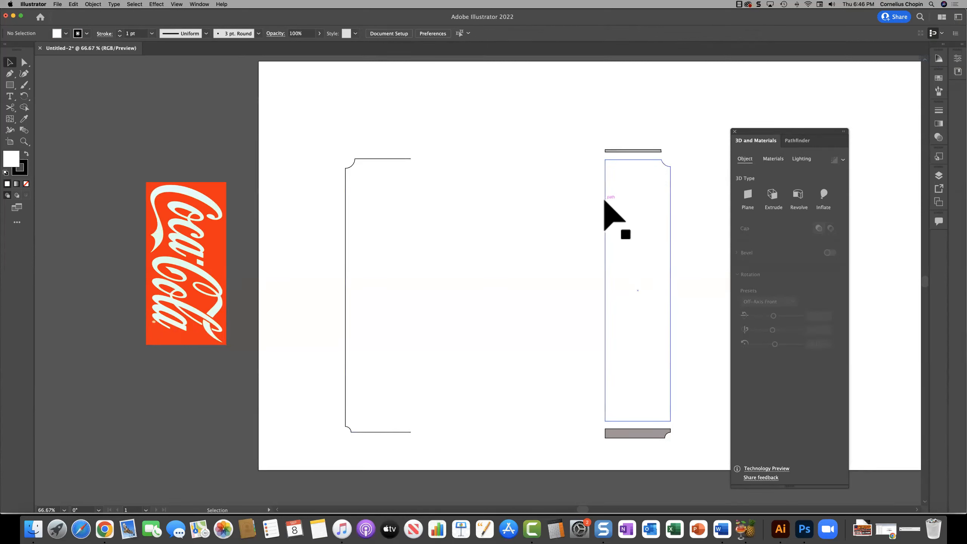
Step: Sample the Coca-Cola logo's red background with the Eyedropper as the current fill colour, with nothing selected
left_click(23, 119)
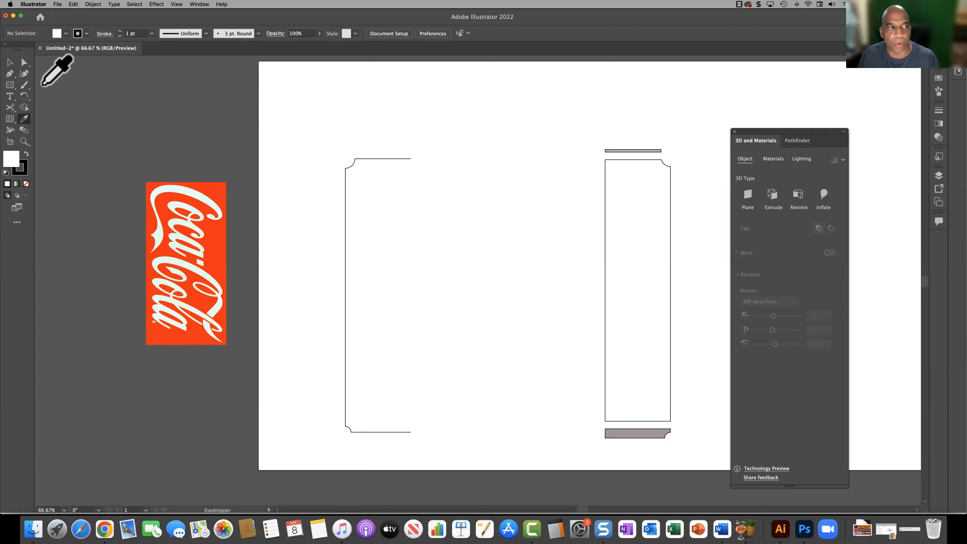
left_click(10, 62)
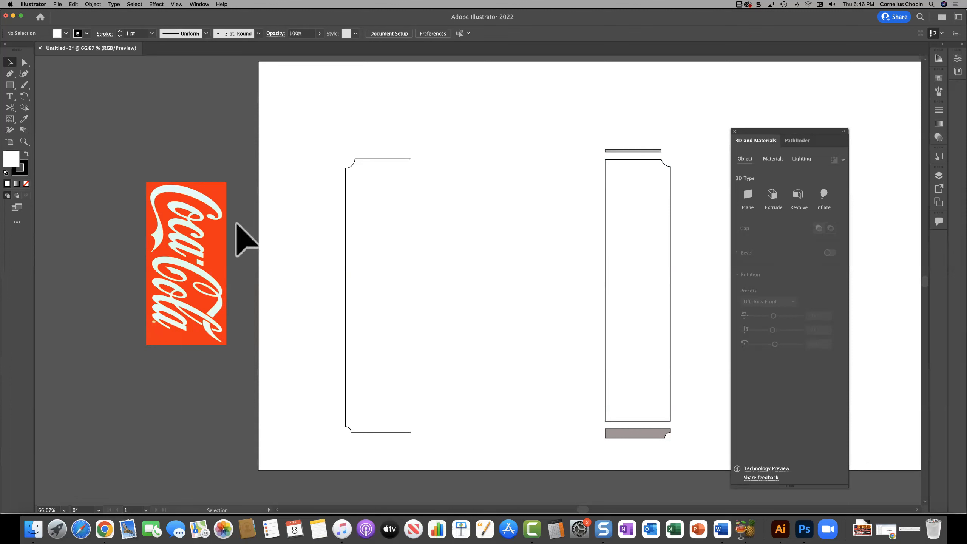
left_click(23, 120)
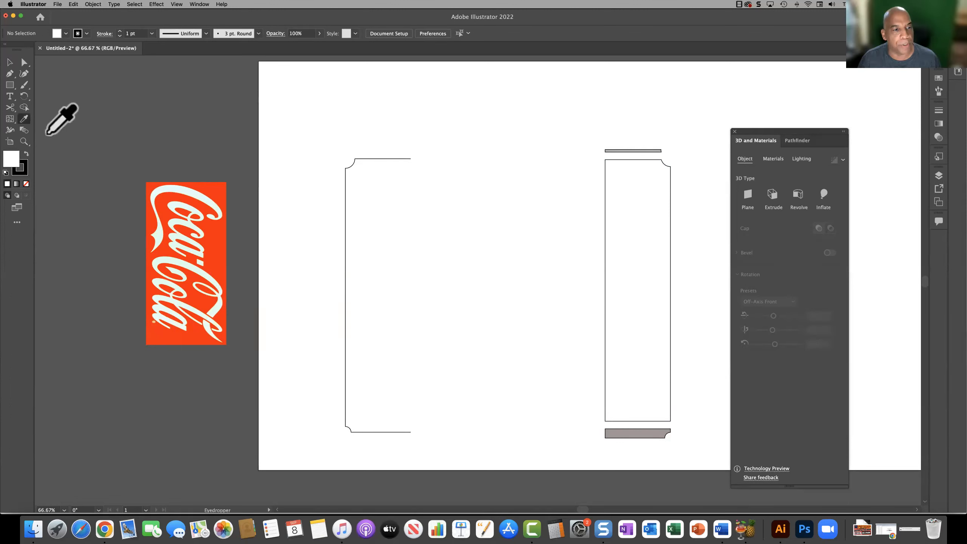
left_click(213, 191)
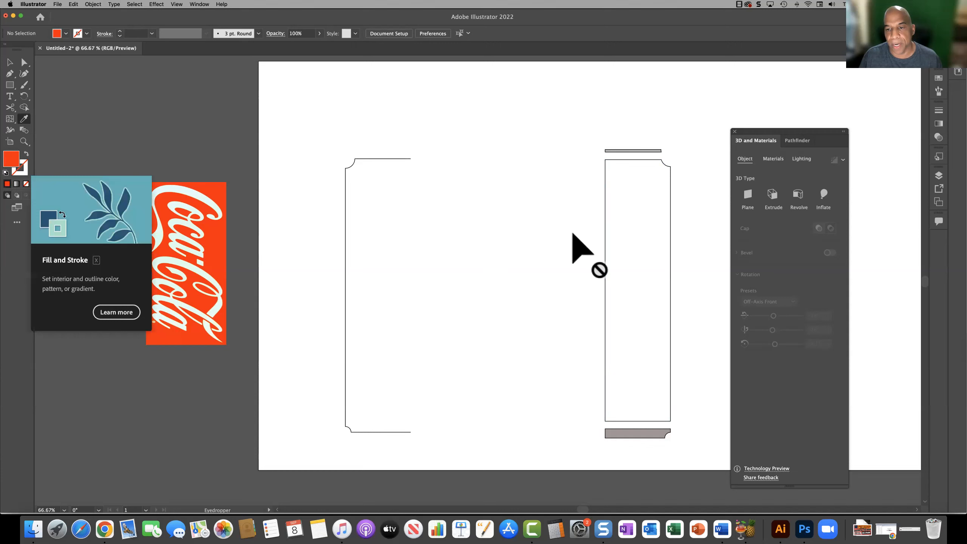
Step: Fill the tall middle body shape with the red sampled from the Coca-Cola logo
left_click(629, 234, "alt")
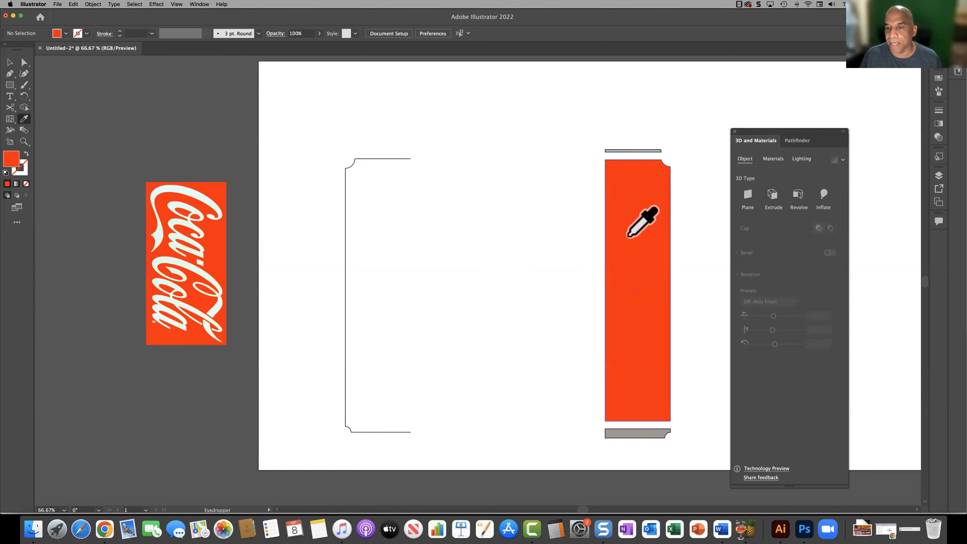
left_click(10, 63)
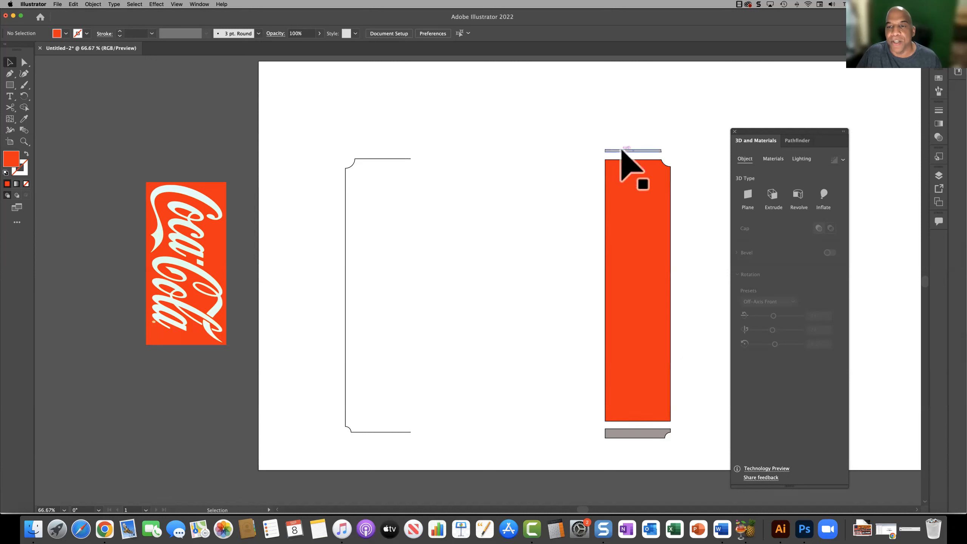
Step: Move the thin top strip down 20 px and the grey bottom piece up 20 px so both meet the red body
left_click(621, 152)
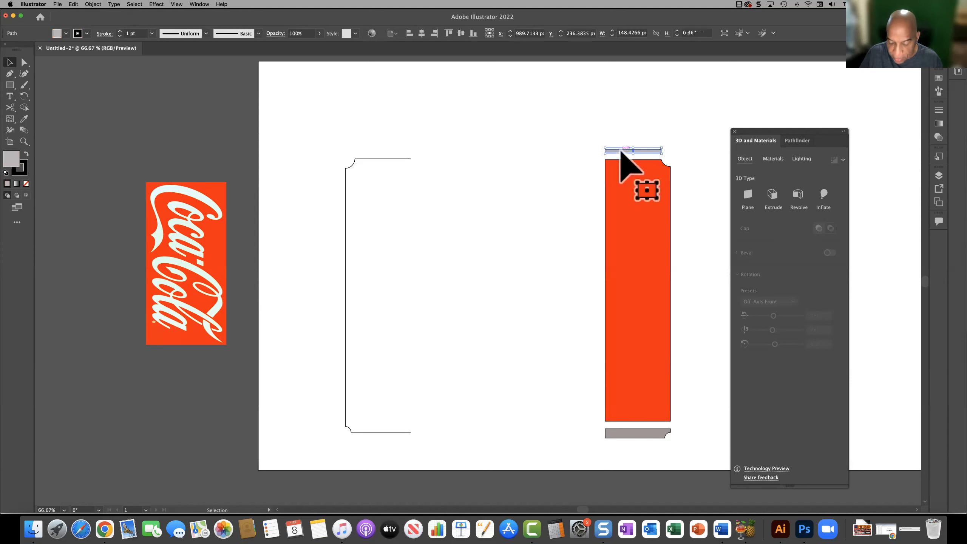
left_click_drag(622, 151, 620, 156)
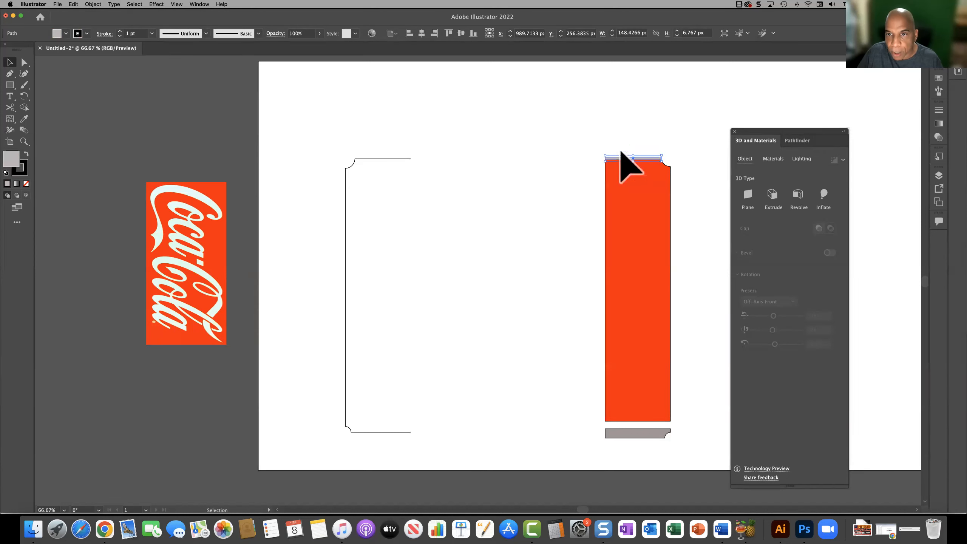
left_click(549, 228)
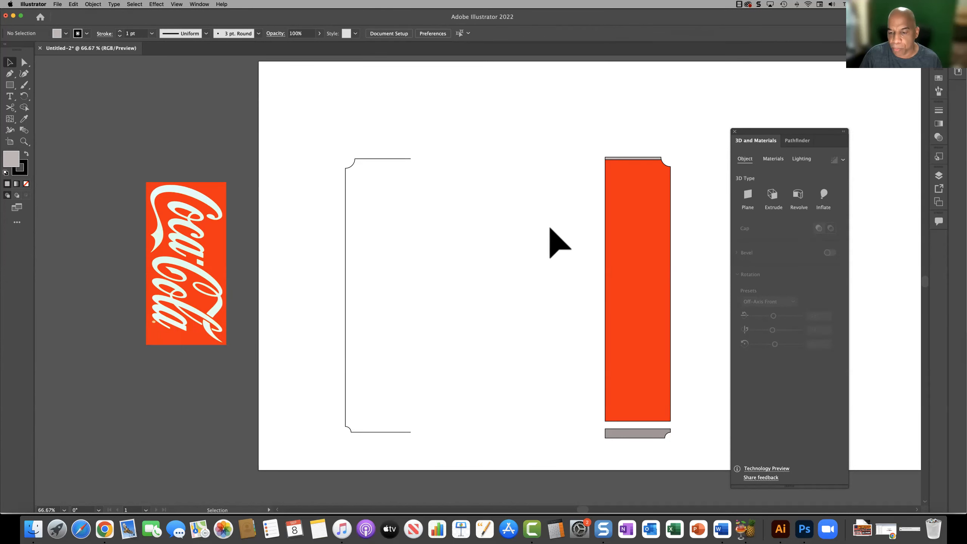
left_click(636, 435)
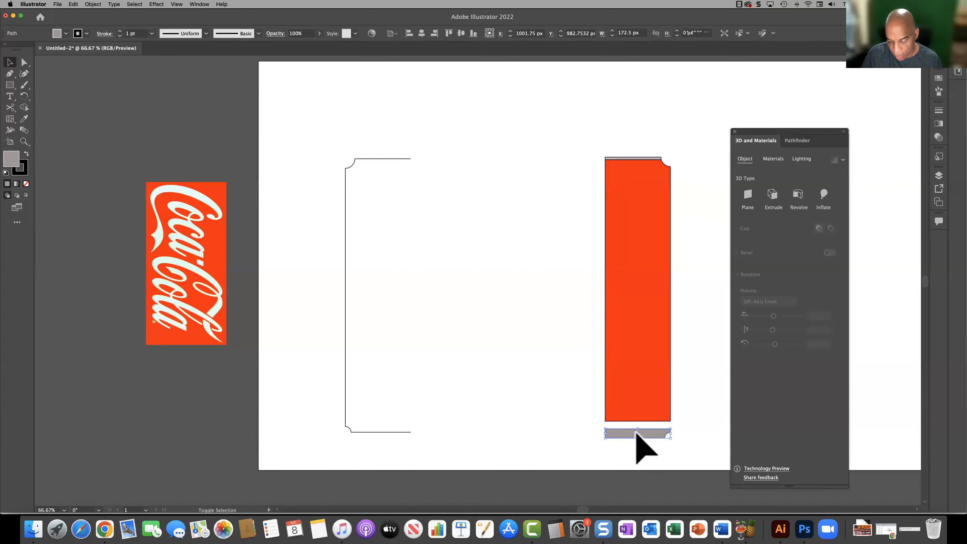
key("shift+Up")
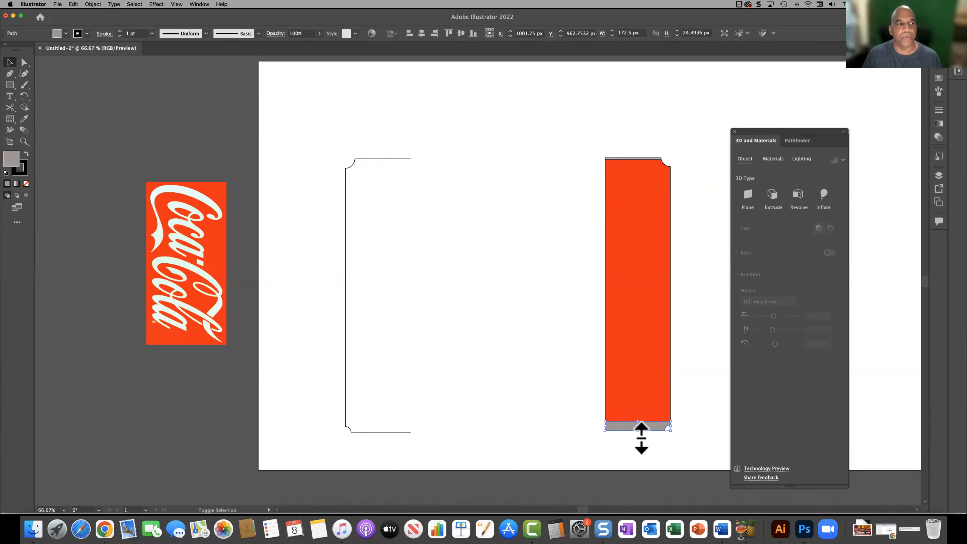
left_click(545, 419)
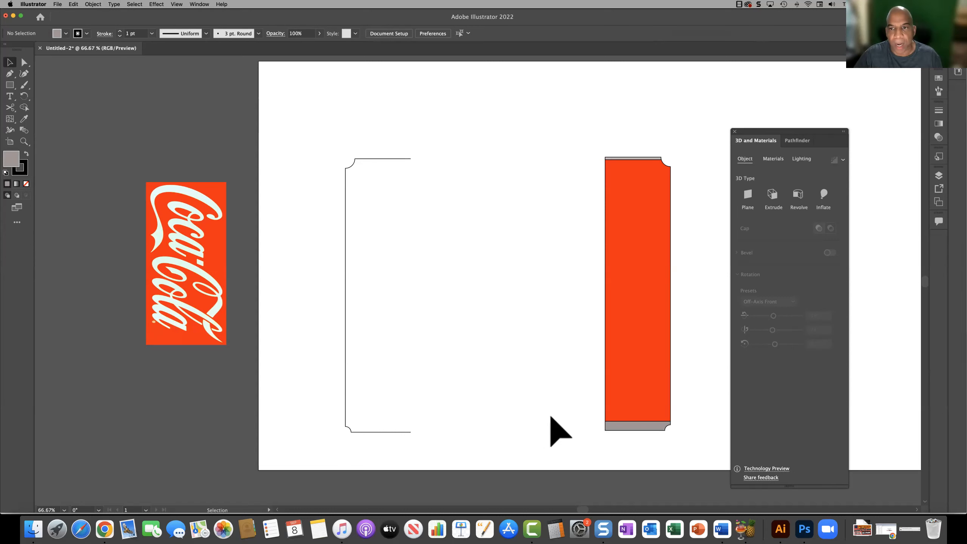
Step: Delete the original open can outline left of the coloured half-profile
left_click_drag(584, 137, 685, 450)
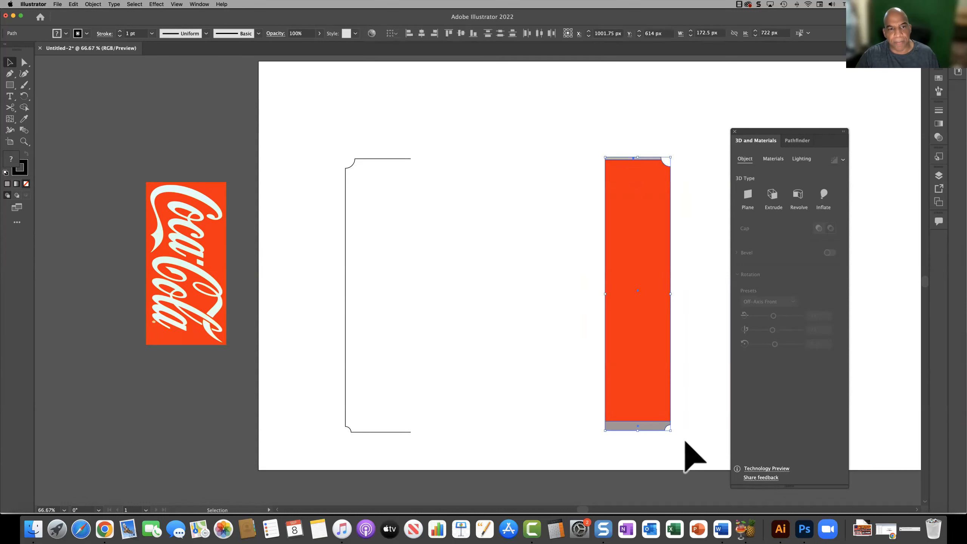
left_click(351, 167)
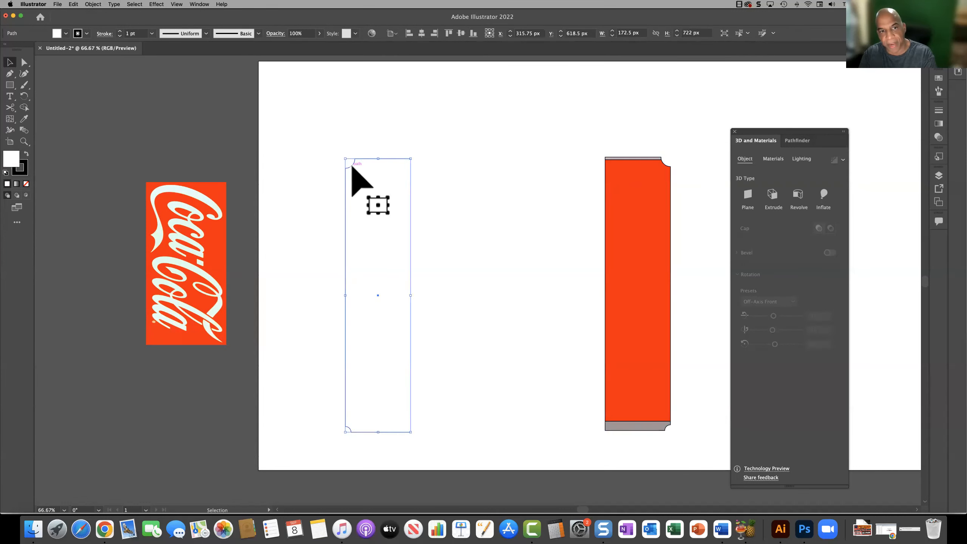
key("Delete")
Step: Duplicate the three coloured can pieces together into the empty artboard area beside the logo, centred at about X 364 px, Y 590 px
left_click_drag(588, 133, 677, 438)
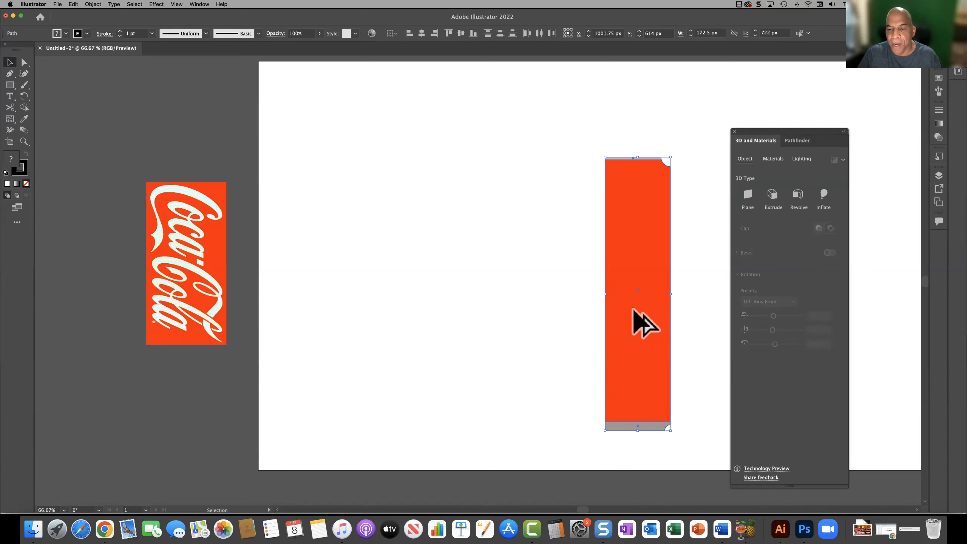
left_click_drag(633, 310, 396, 312)
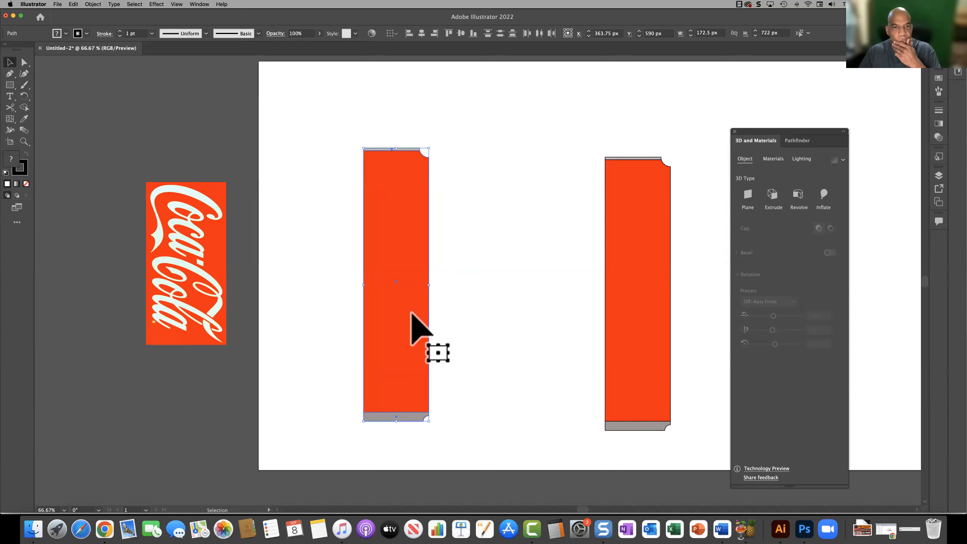
left_click(467, 319)
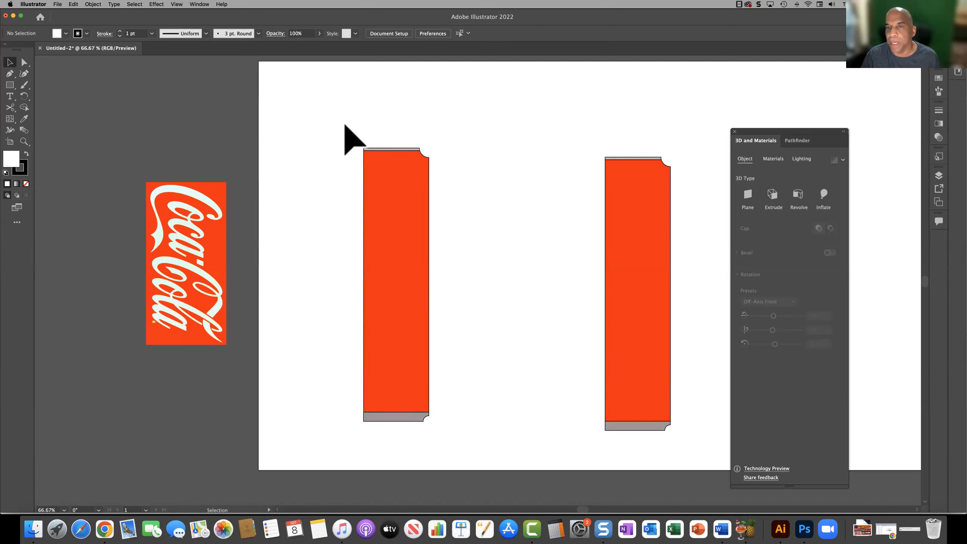
Step: Apply the 3D and Materials Revolve effect to all three pieces of the duplicated half-profile
left_click_drag(340, 125, 449, 442)
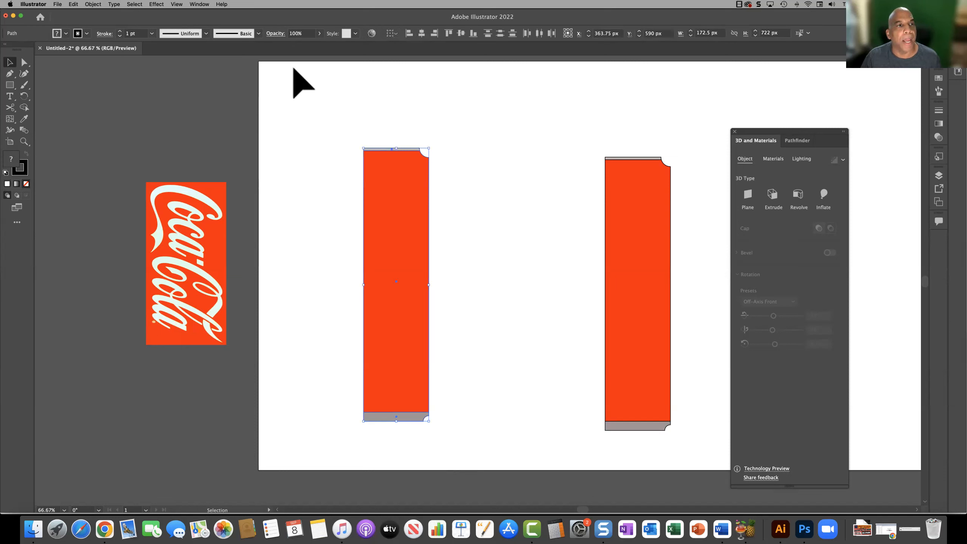
left_click(156, 4)
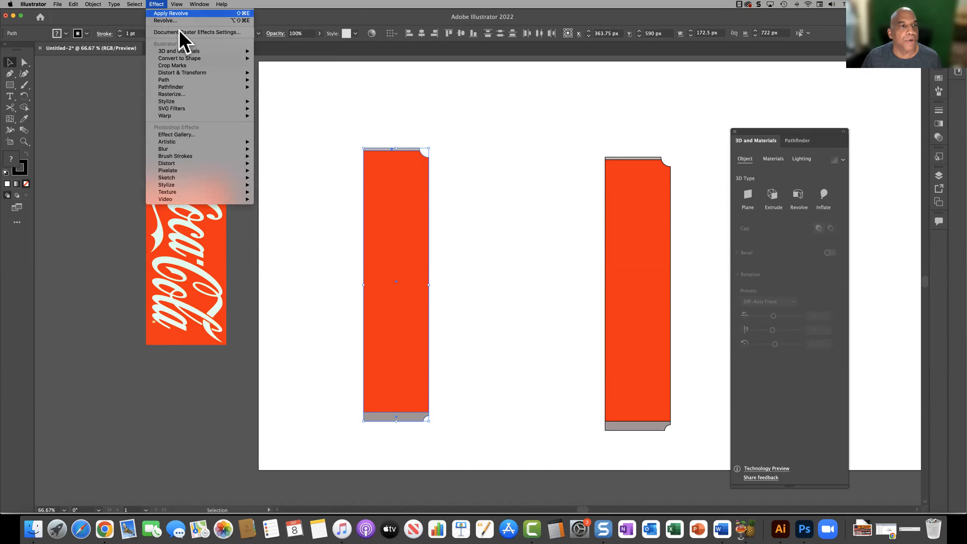
mouse_move(186, 51)
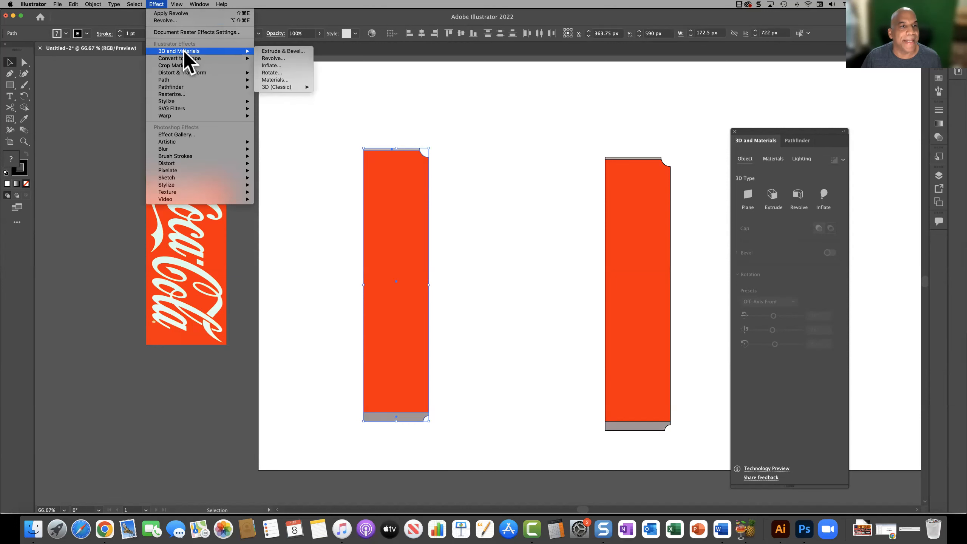
left_click(274, 59)
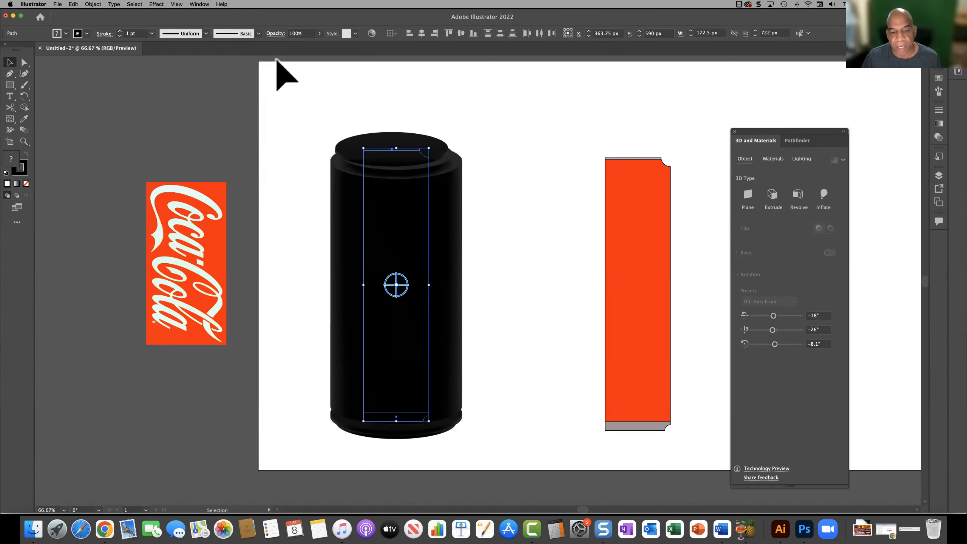
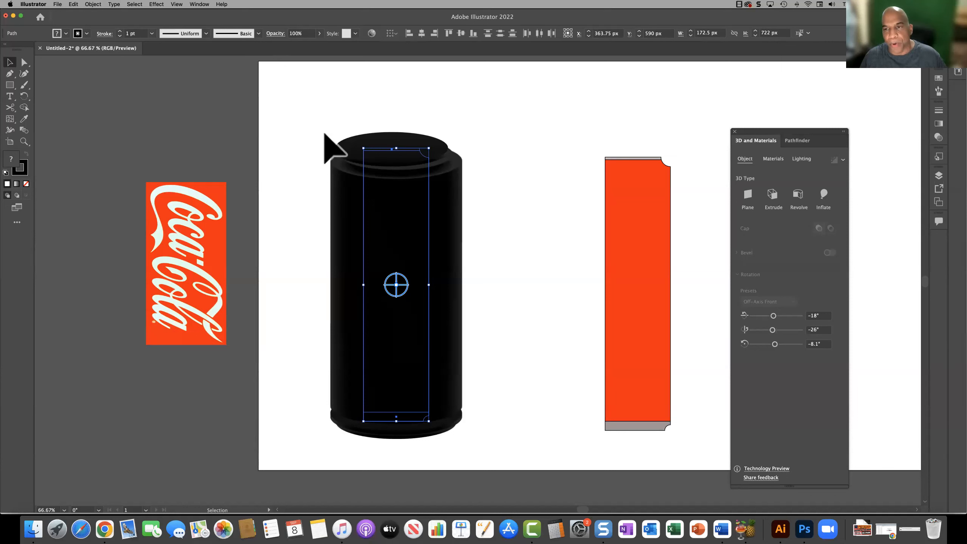
Step: Undo the Revolve effect on the duplicated half-profile pieces beside the logo
left_click(312, 139)
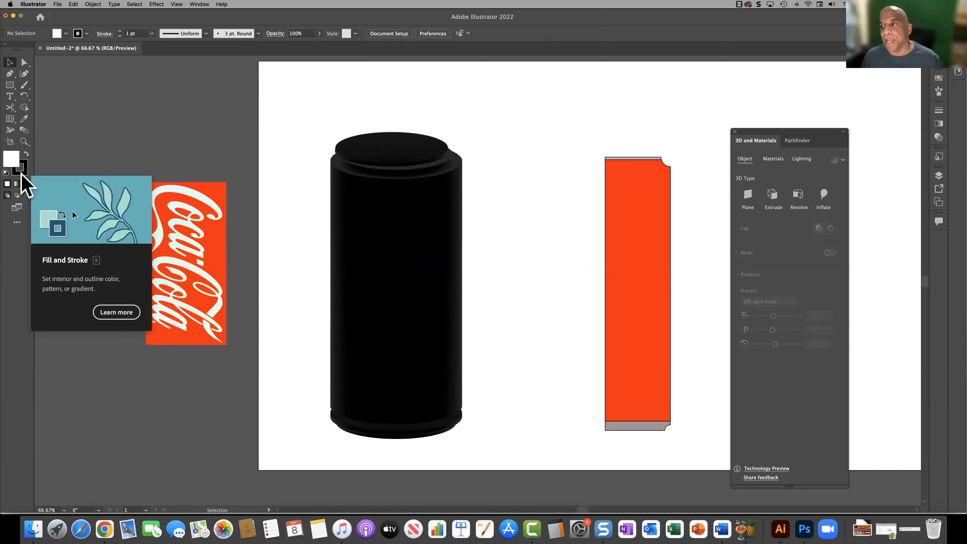
key("super")
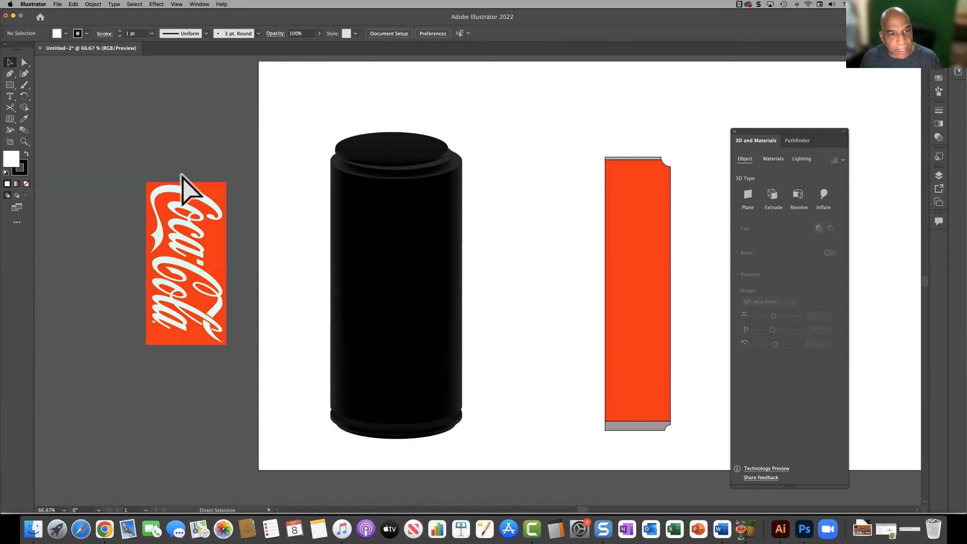
key("super+z")
left_click(283, 185)
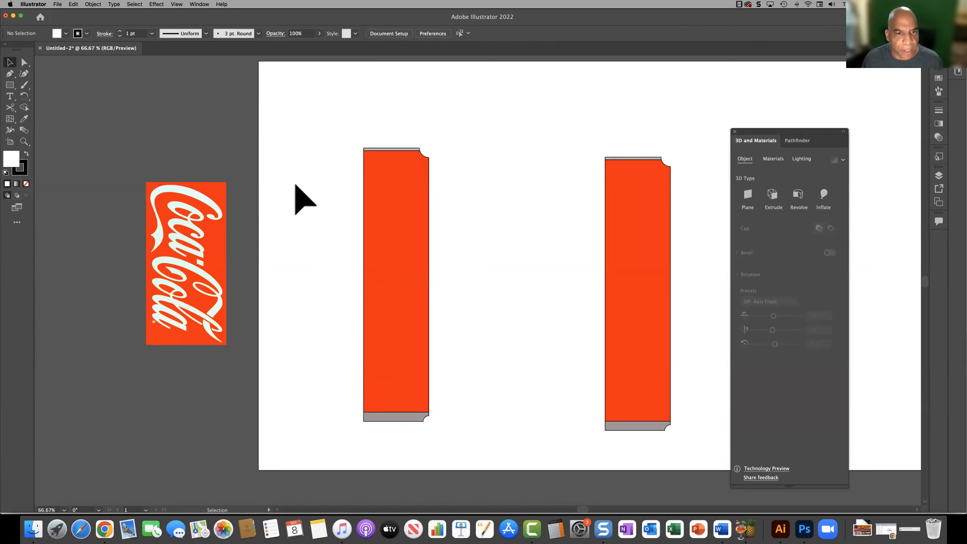
Step: Set the stroke to None on the thin grey top strip of the duplicated half-profile
left_click(373, 149)
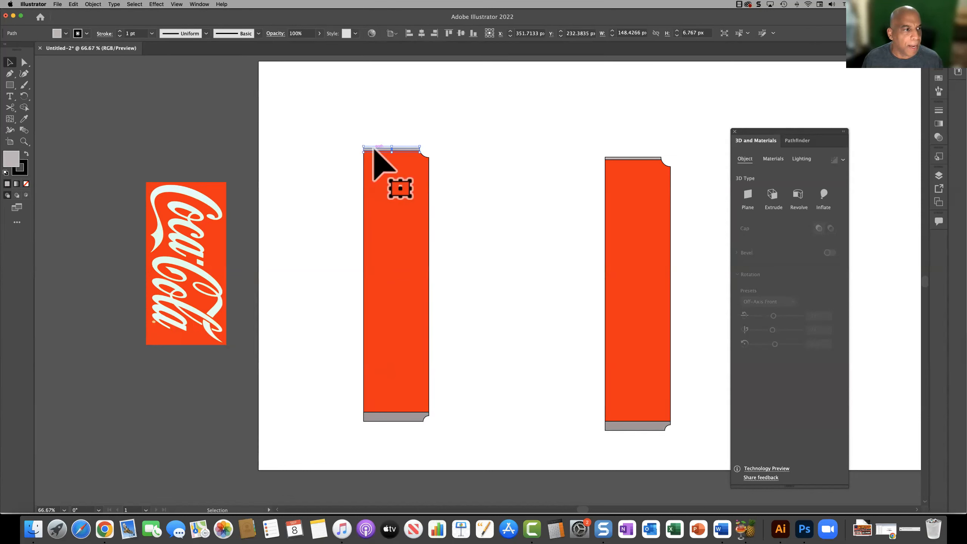
left_click(19, 168)
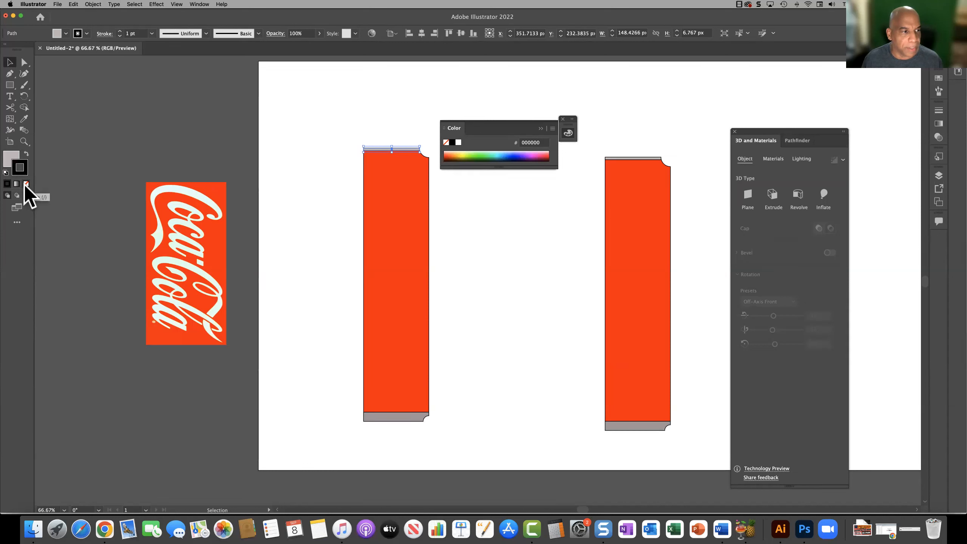
left_click(26, 184)
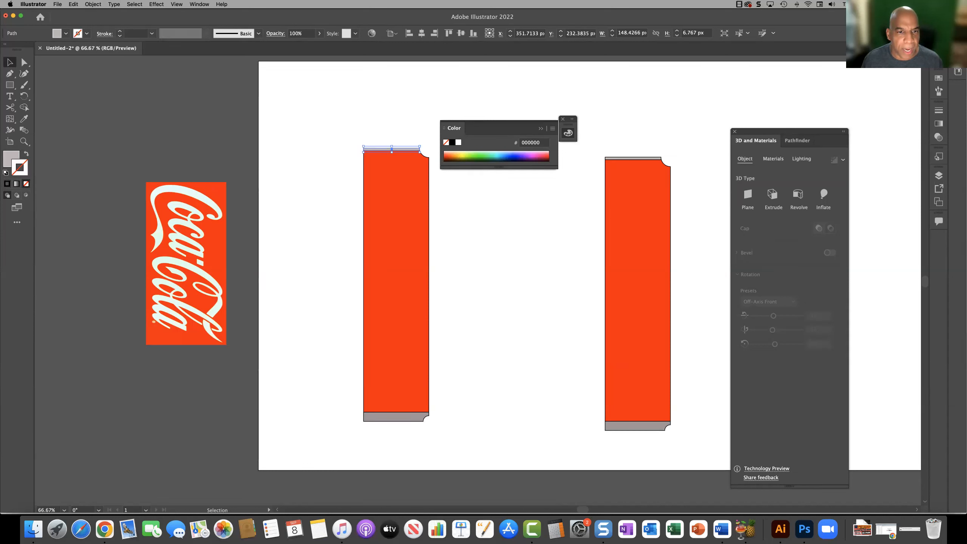
left_click(356, 169)
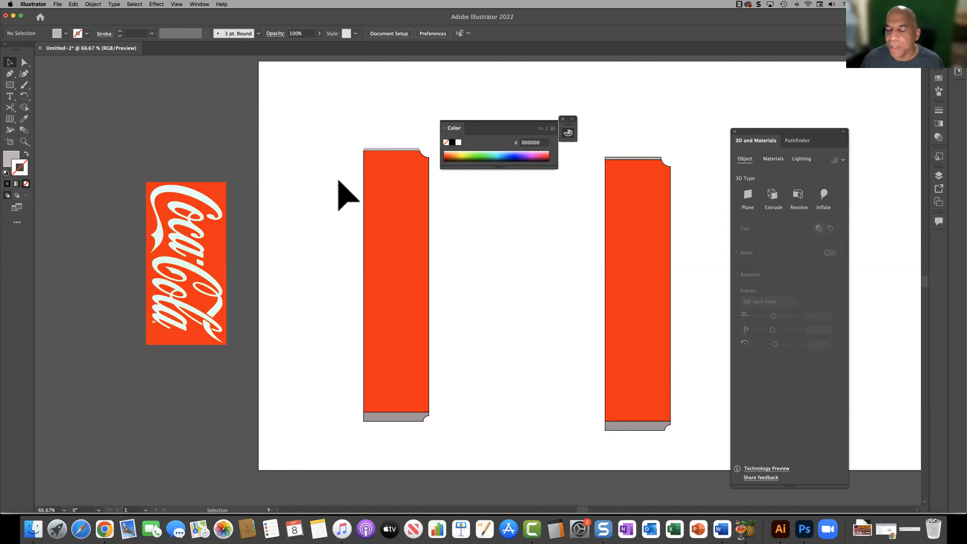
Step: Remove the stroke from the red body and the grey bottom piece of the duplicated half-profile
left_click(399, 235)
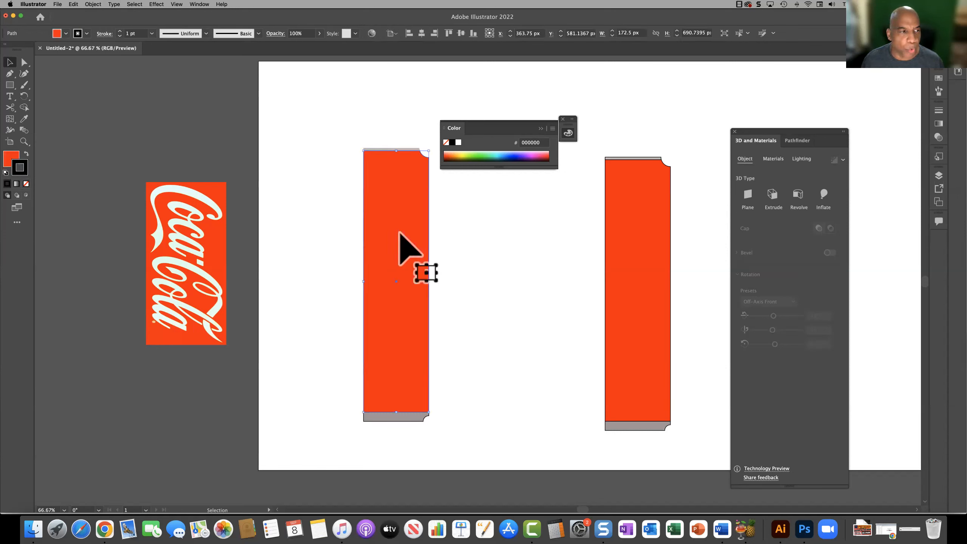
left_click(26, 184)
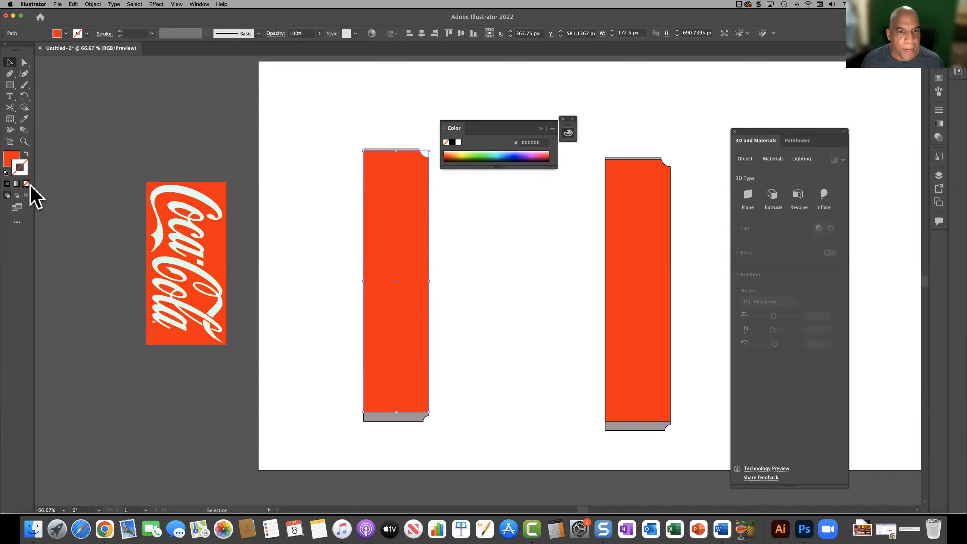
left_click(274, 248)
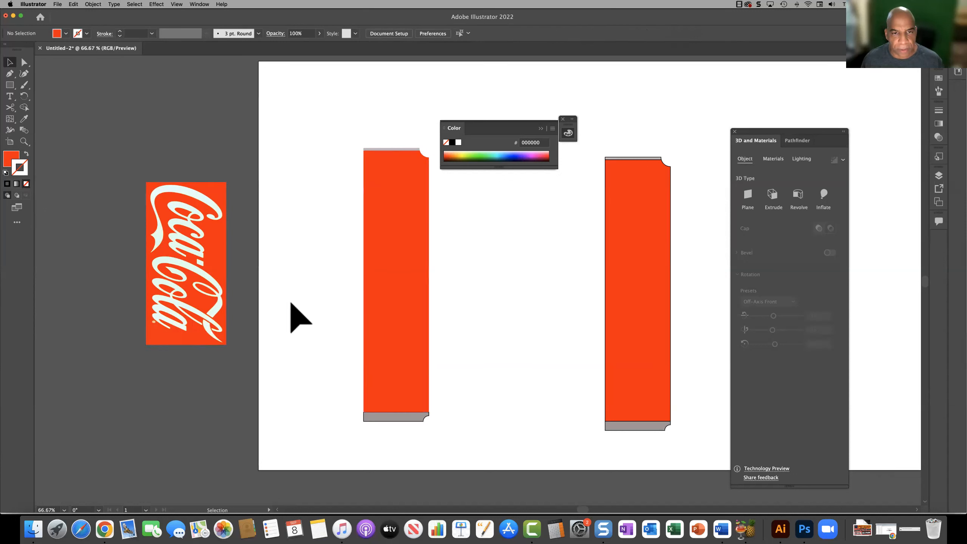
left_click(404, 417)
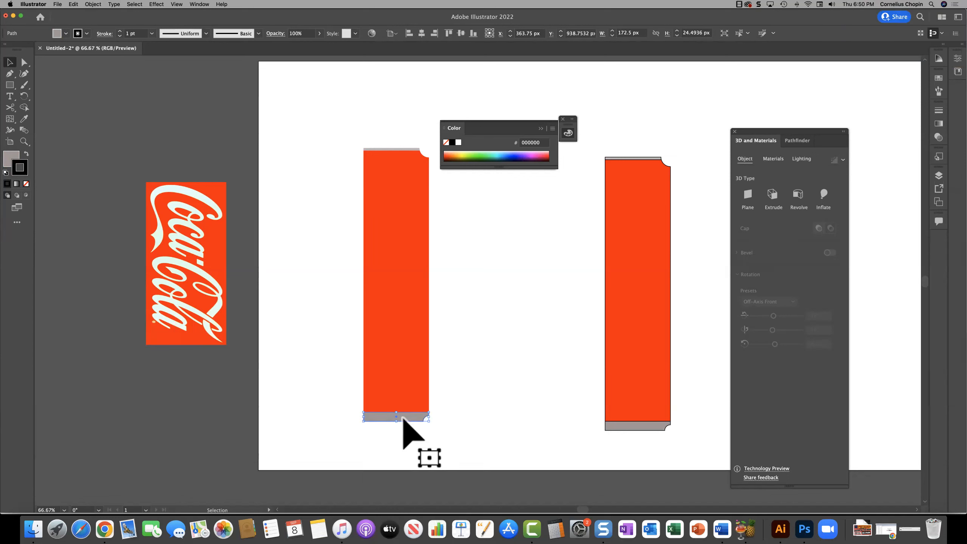
key("slash")
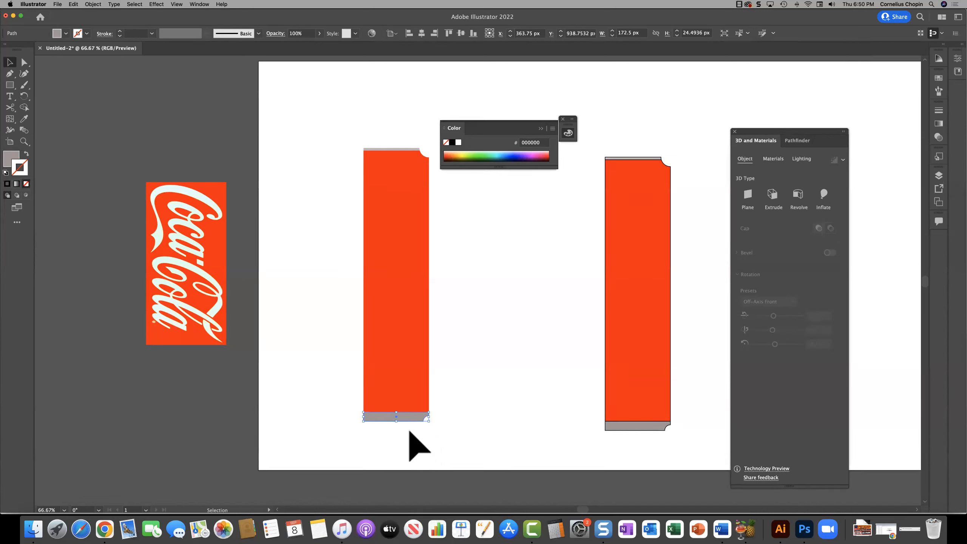
left_click(409, 432)
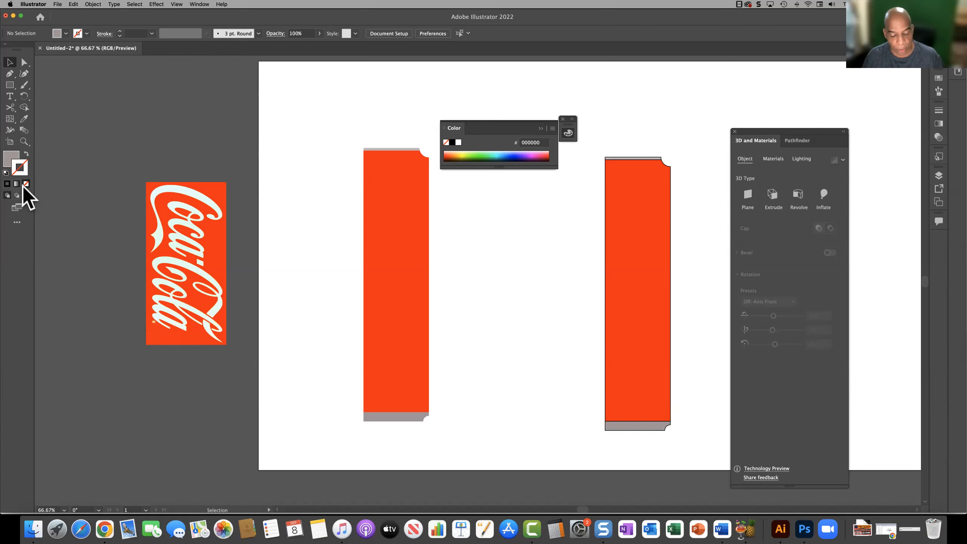
key("backslash")
left_click_drag(292, 191, 321, 316)
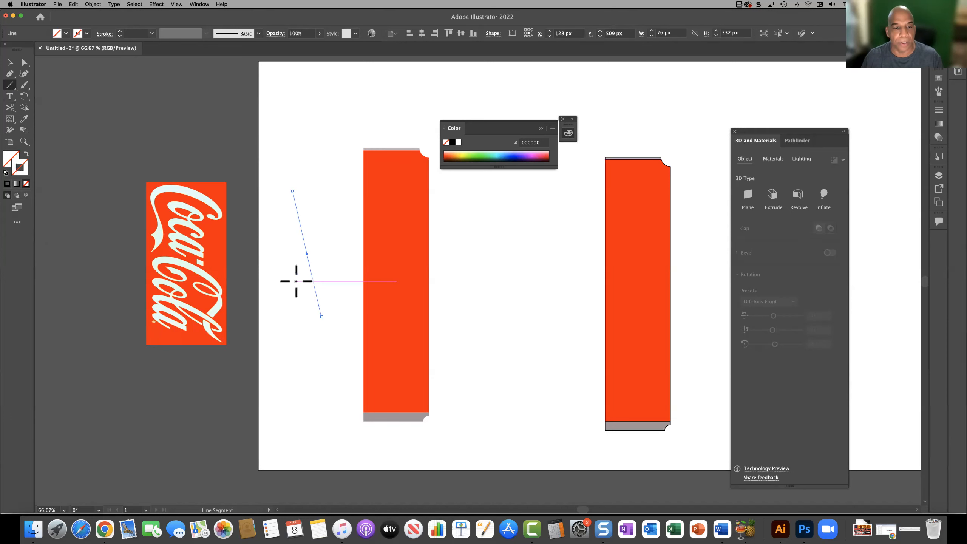
left_click(351, 327)
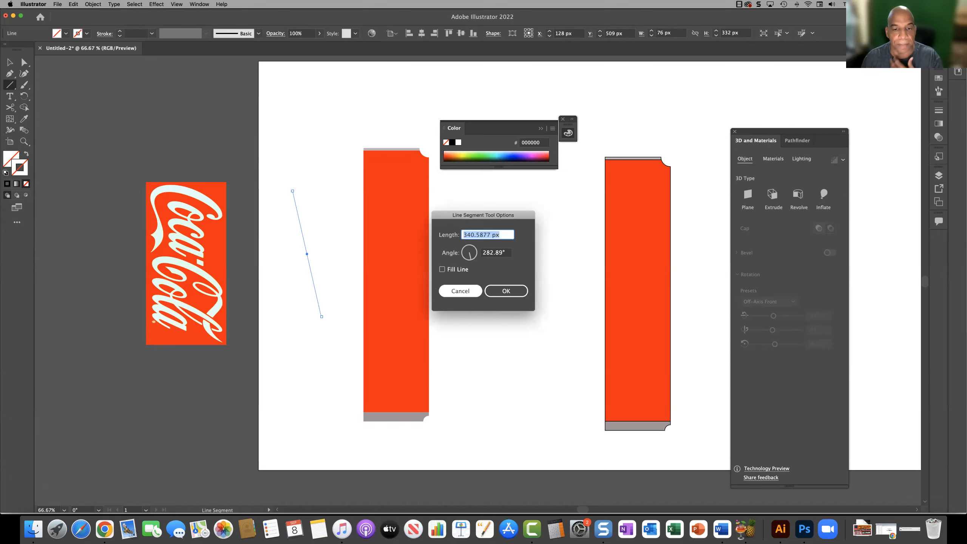
left_click(461, 291)
left_click(10, 62)
mouse_move(263, 171)
left_mouse_down()
mouse_move(324, 282)
mouse_move(338, 338)
left_mouse_up()
left_click(338, 340)
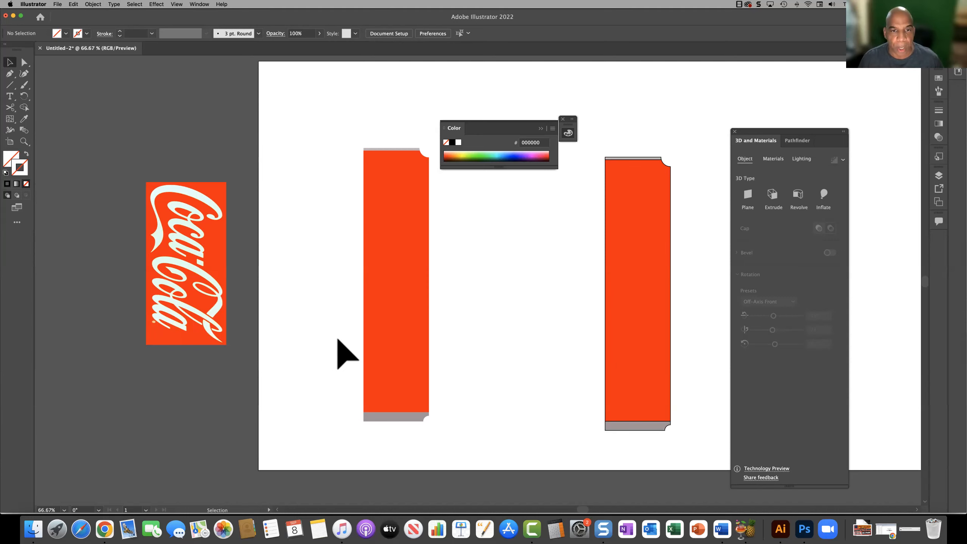
Step: Replace the outlined half-profile with a duplicate of the three stroke-free pieces, placed near the right side of the artboard
left_click(562, 120)
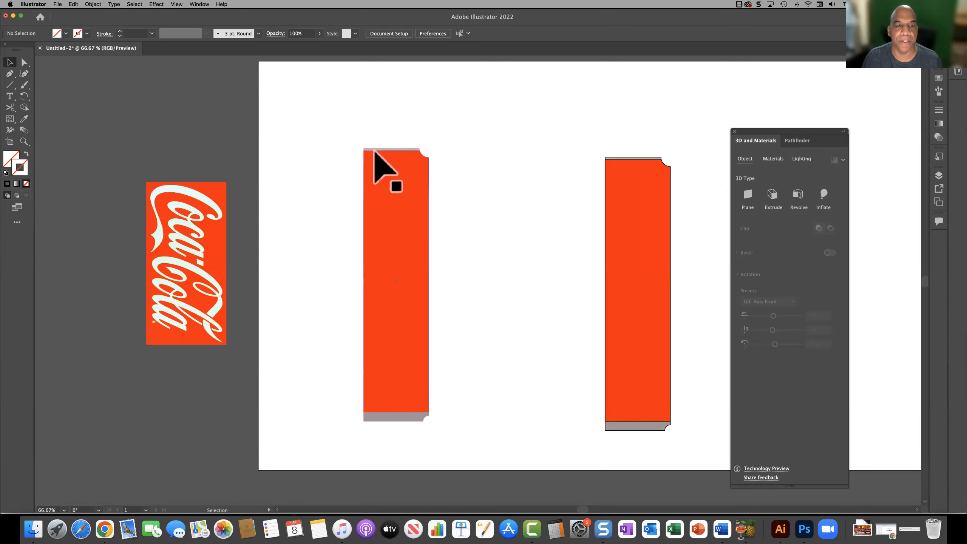
left_click_drag(337, 127, 447, 442)
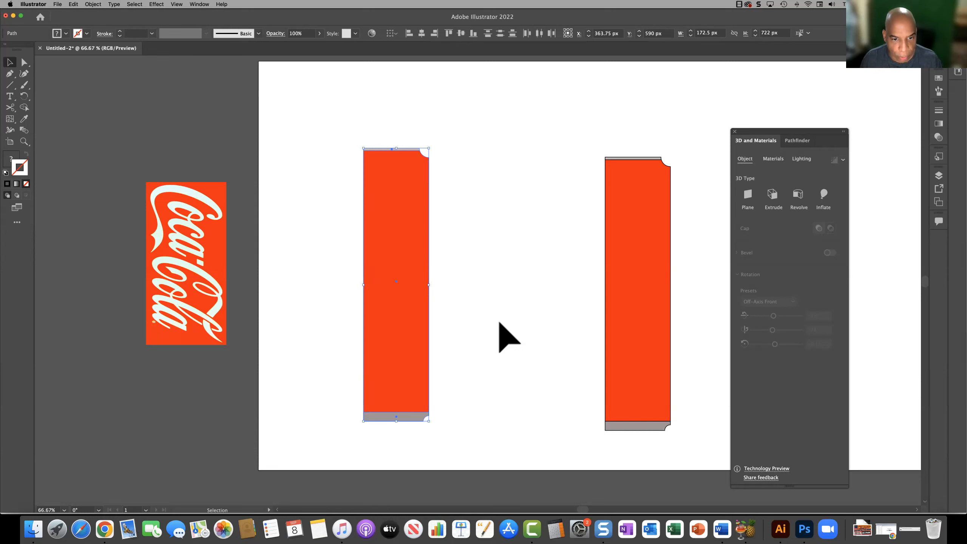
left_click_drag(395, 280, 553, 279)
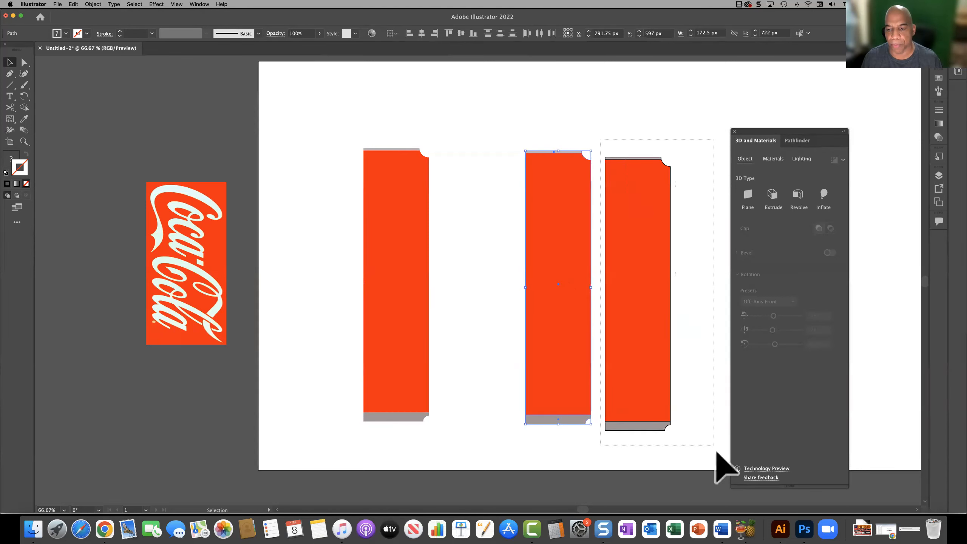
left_click_drag(716, 453, 715, 454)
key("Delete")
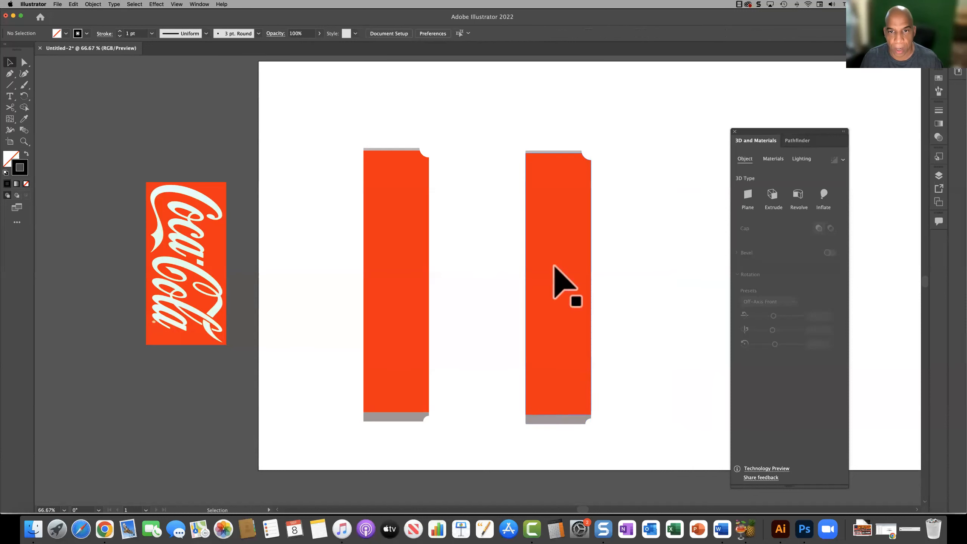
left_click(604, 417)
left_click_drag(552, 356, 667, 347)
Step: Apply the 3D and Materials Revolve effect to the three stroke-free pieces of the half-profile nearest the logo
left_click_drag(331, 118, 473, 454)
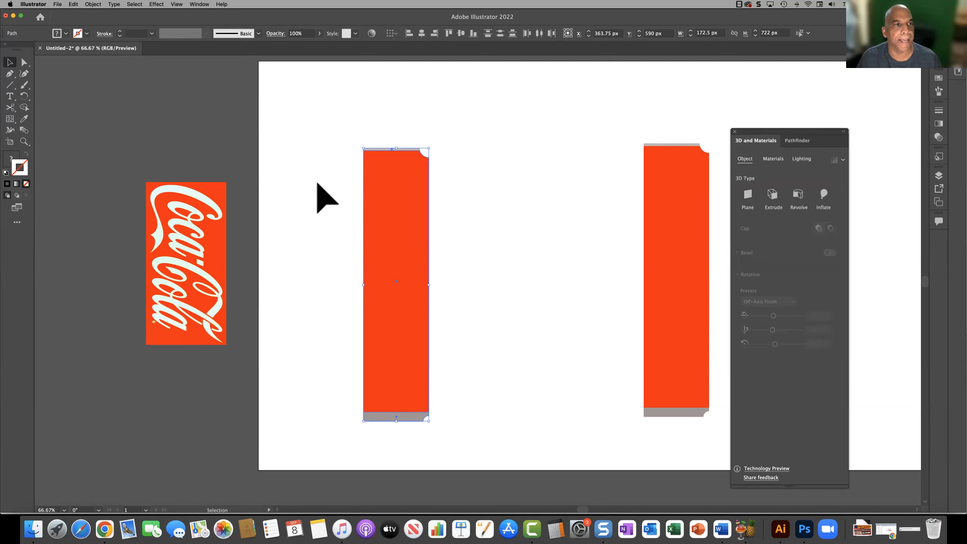
left_click(157, 4)
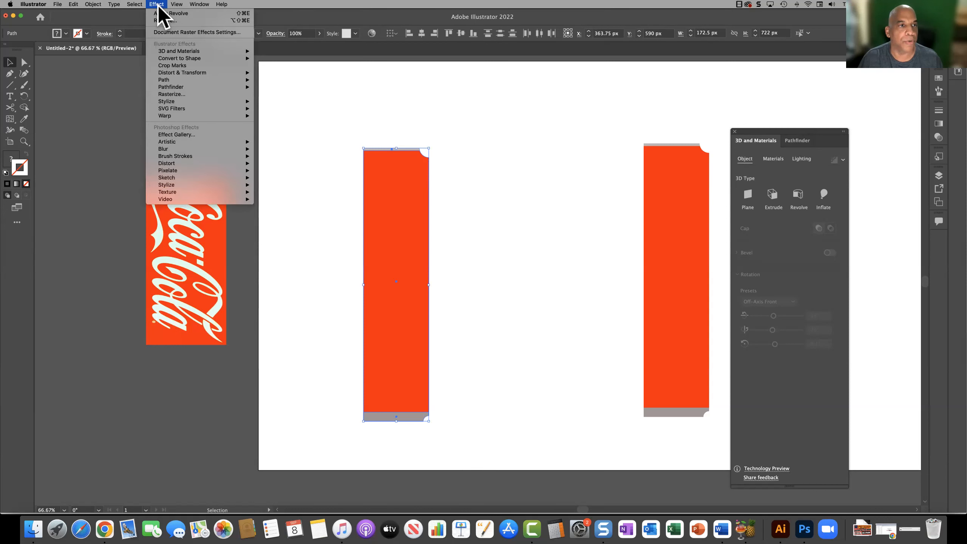
mouse_move(194, 52)
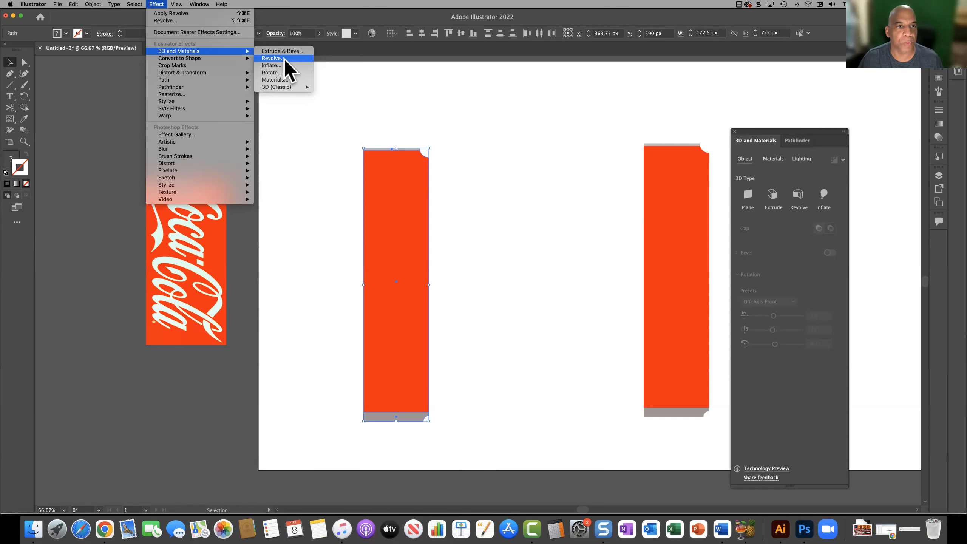
left_click(277, 60)
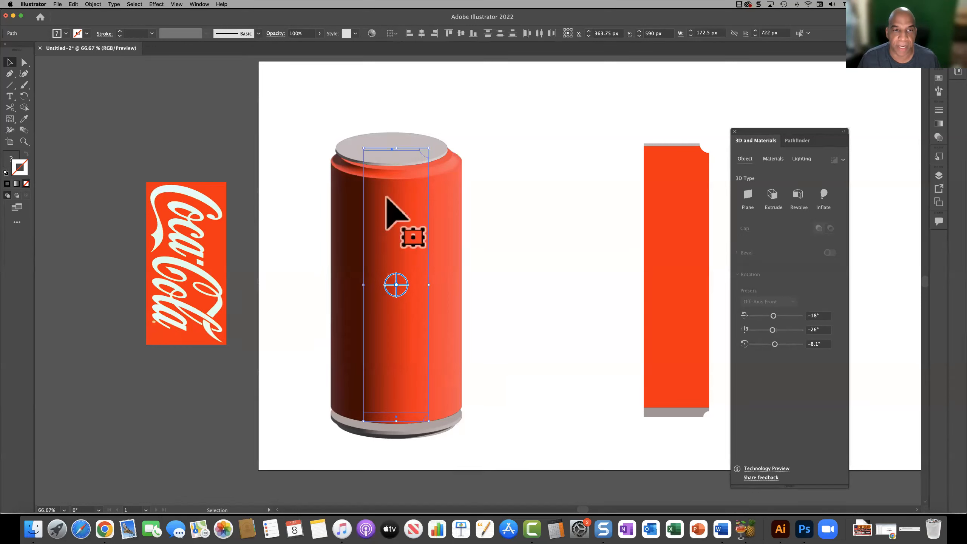
left_click(385, 444)
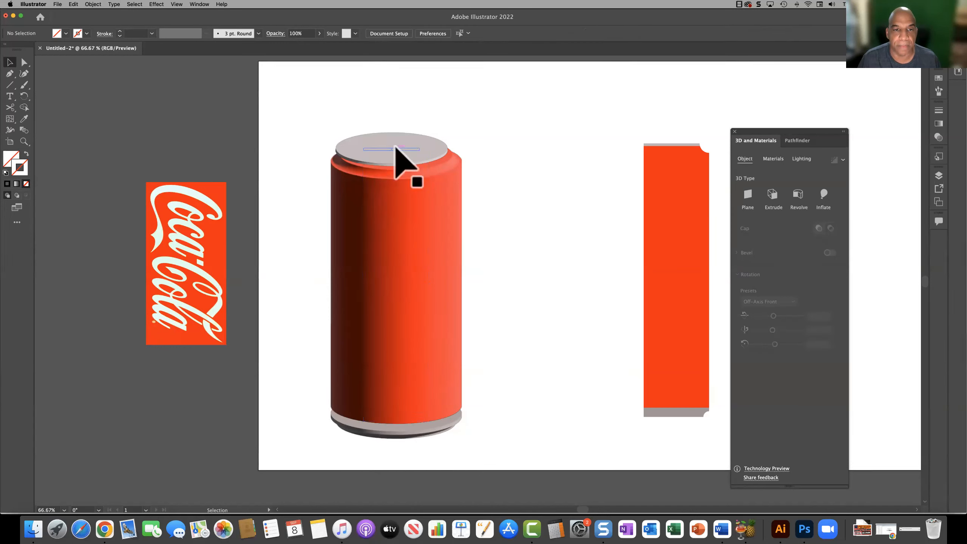
Step: Nudge the revolved grey lid 10 px right and 10 px down so it sits centred on the red body
left_click(400, 148)
key("Right")
key("Right")
key("Right")
key("Right")
key("Right")
key("Right")
key("shift+Right")
key("shift+Left")
key("shift+Down")
key("Right")
key("Right")
key("Right")
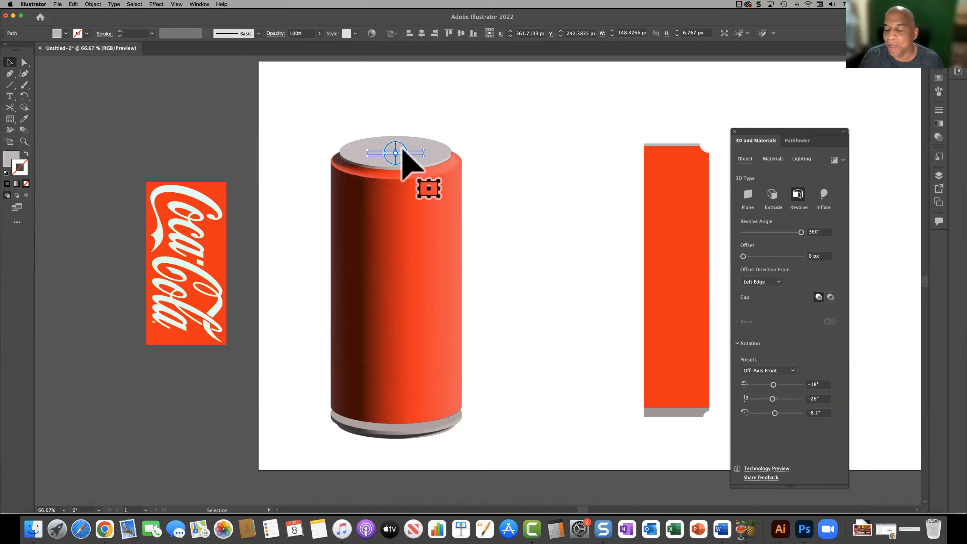
Step: Move the revolved grey bottom piece up 19 px so it tucks closer under the red body
left_click(415, 435)
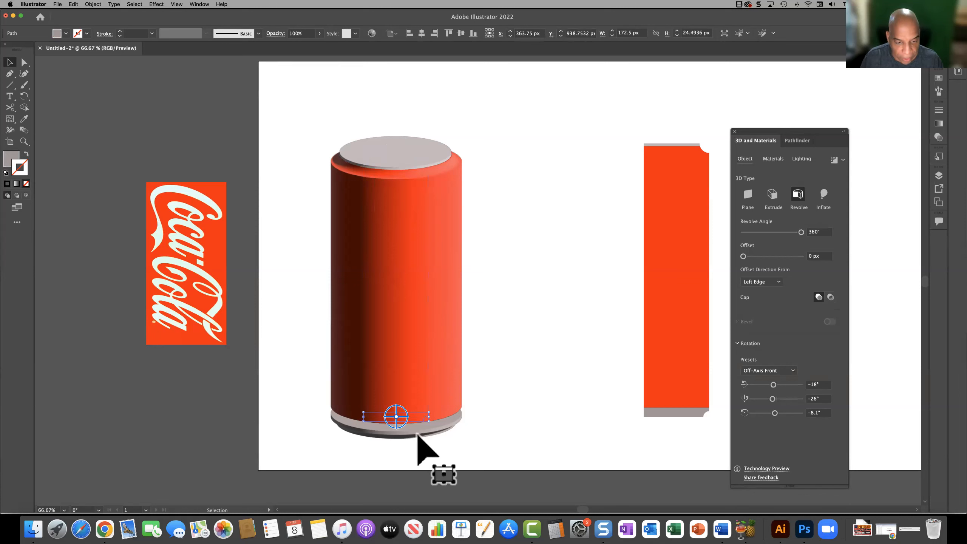
key("shift+Up")
key("shift+Up")
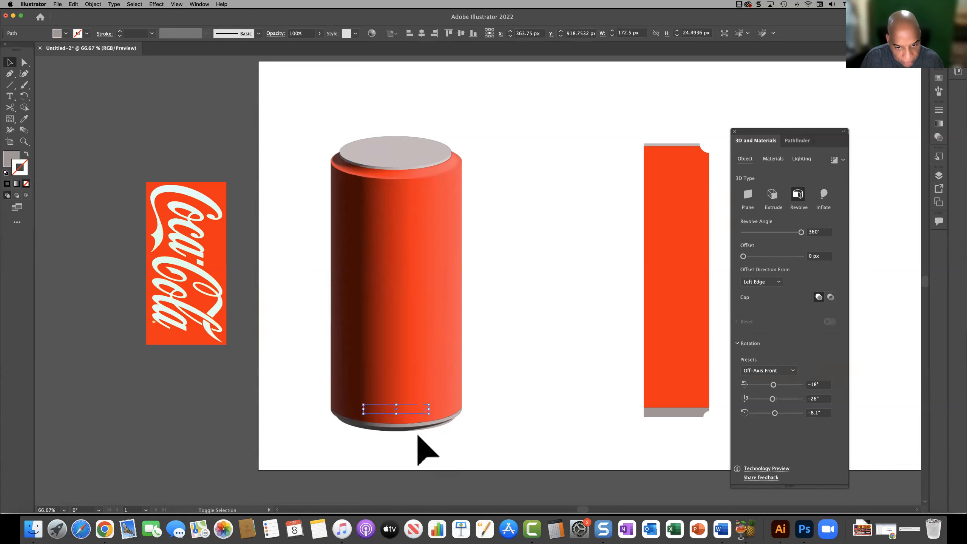
key("Down")
key("Down")
key("Down")
key("Down")
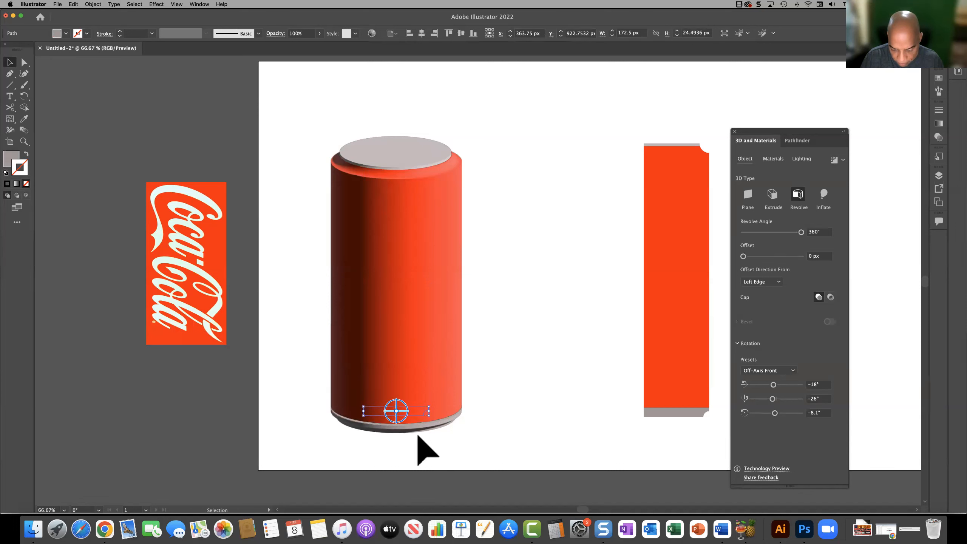
key("Up")
key("Up")
key("Up")
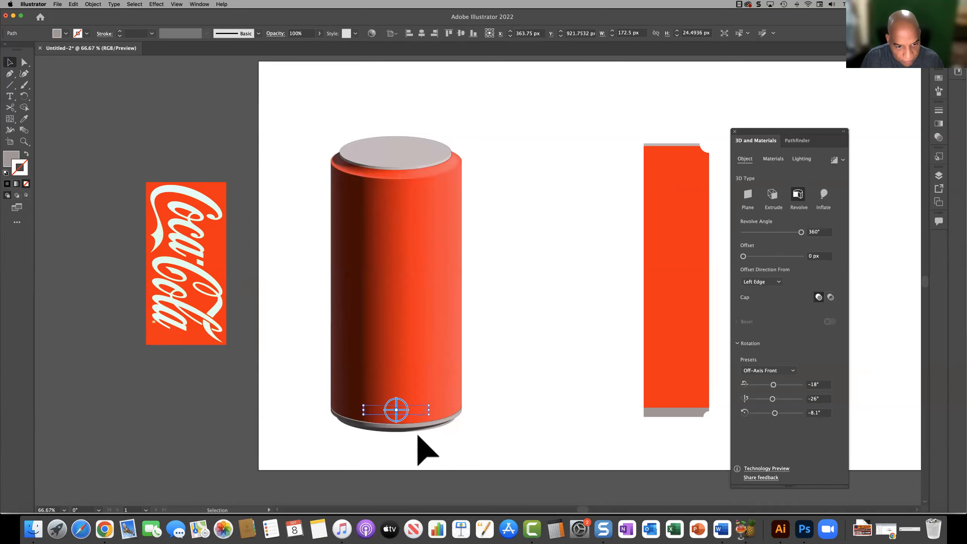
left_click(533, 366)
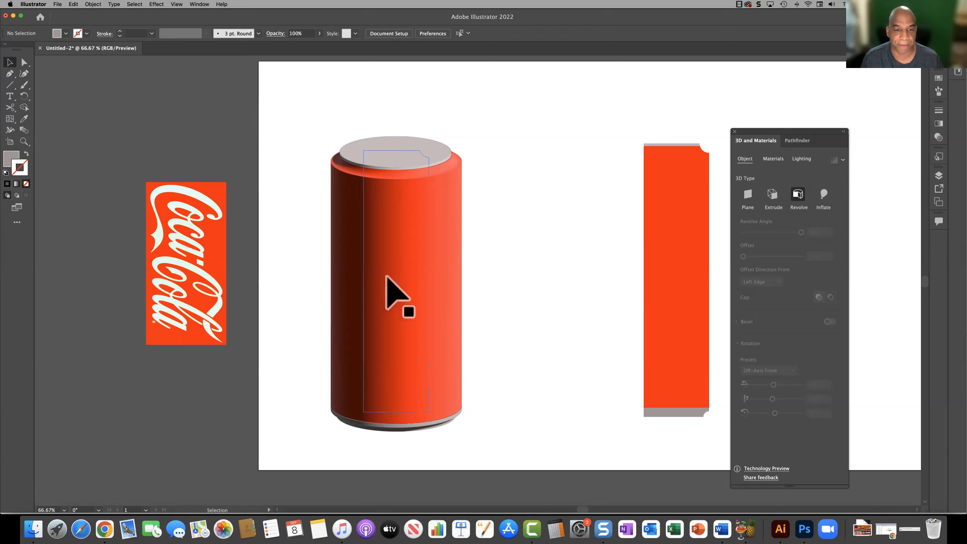
Step: Try rotating the red body on its own in 3D to about 49°, -13° and 20°, and undo the rotation
left_click(396, 281)
left_click_drag(397, 281, 393, 234)
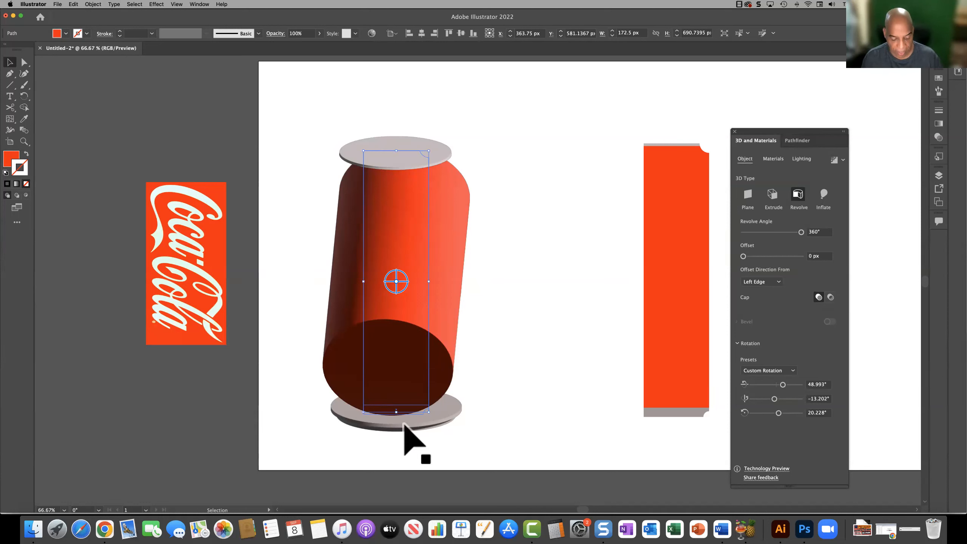
key("super+z")
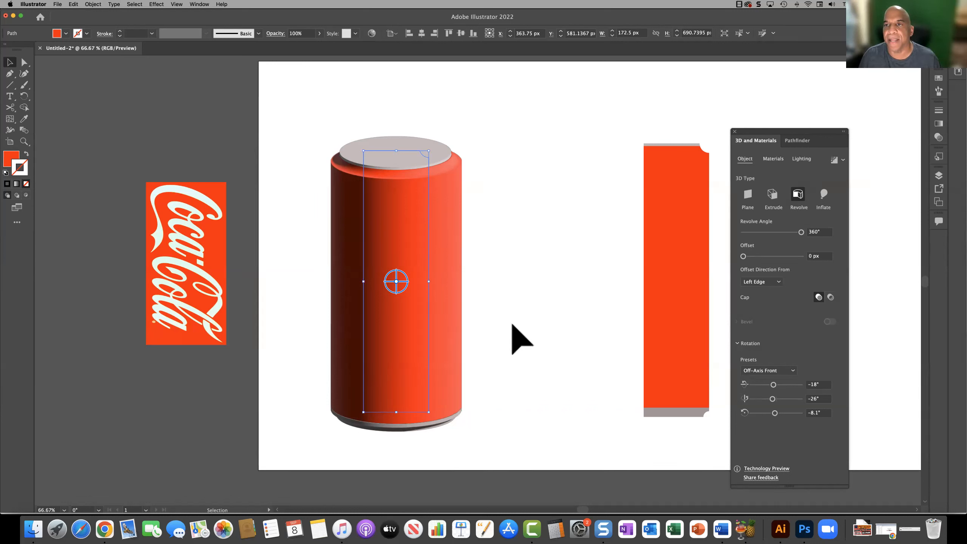
Step: Move the black oval can hole symbol to just above the can, at about X 480 px, Y 111 px
left_click_drag(628, 124, 543, 124)
key("super+z")
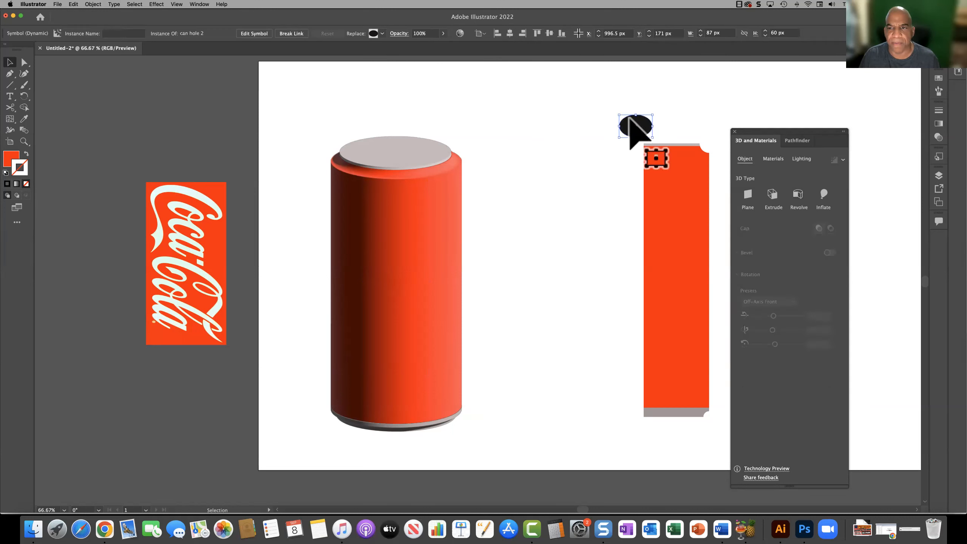
left_click_drag(628, 127, 431, 104)
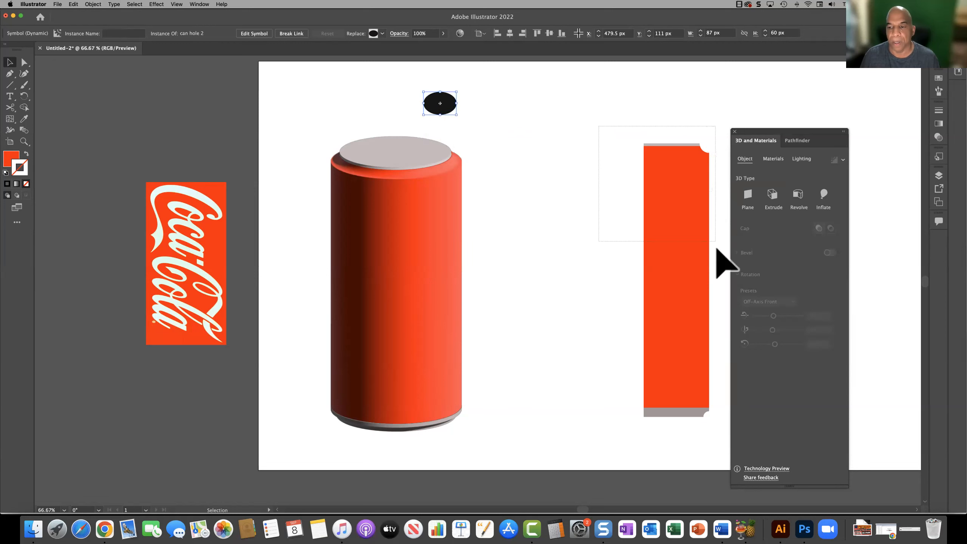
Step: Delete the black oval can hole symbol above the assembled can
left_click(720, 434)
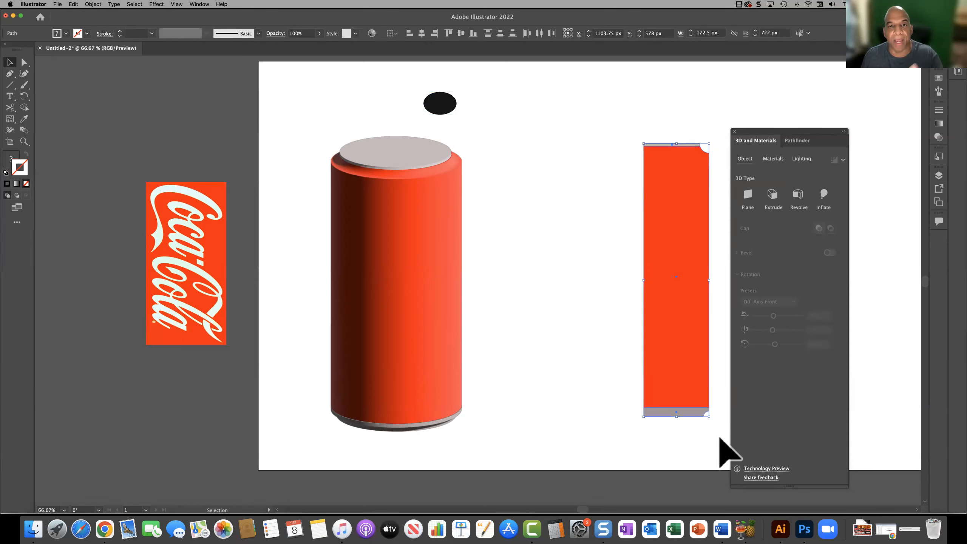
left_click(435, 108)
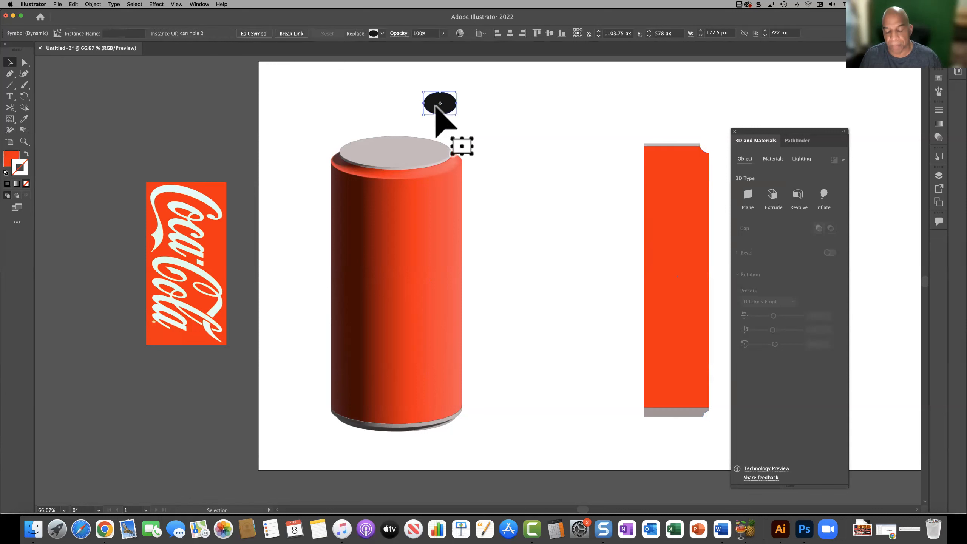
key("Delete")
Step: Group all the red and grey half-profile pieces of the second can into one object
left_click_drag(628, 120, 729, 449)
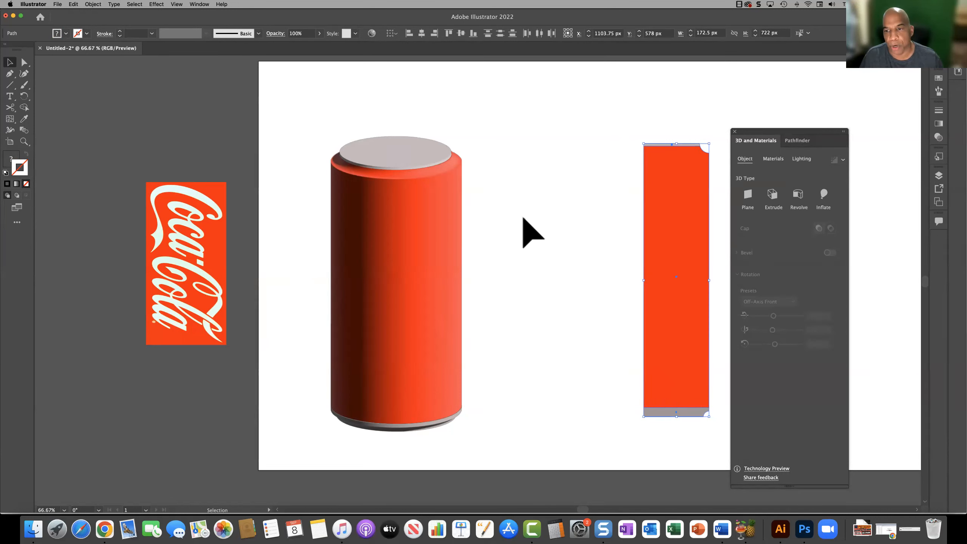
right_click(673, 246)
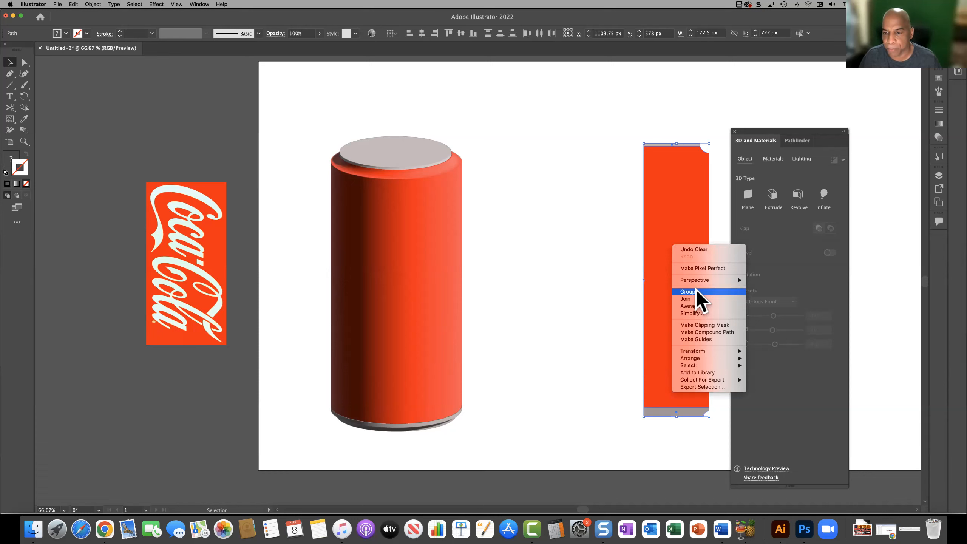
left_click(696, 291)
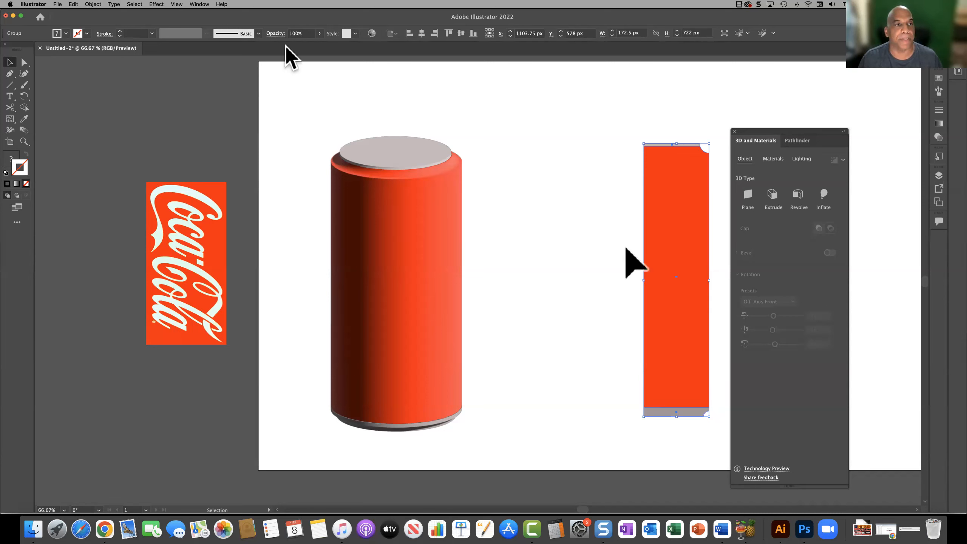
Step: Revolve the grouped half-profile 360° in 3D from its left edge and tilt the resulting can
left_click(154, 5)
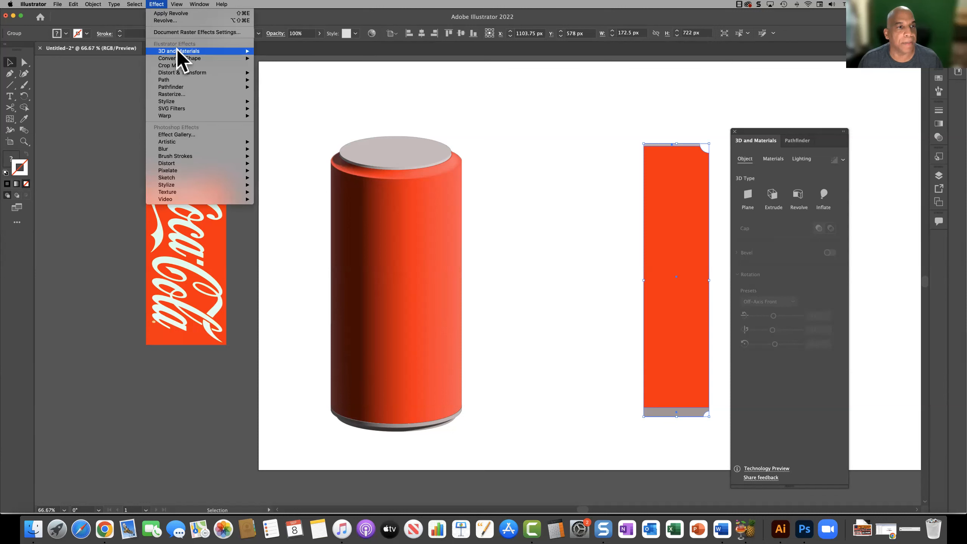
mouse_move(177, 49)
left_click(273, 58)
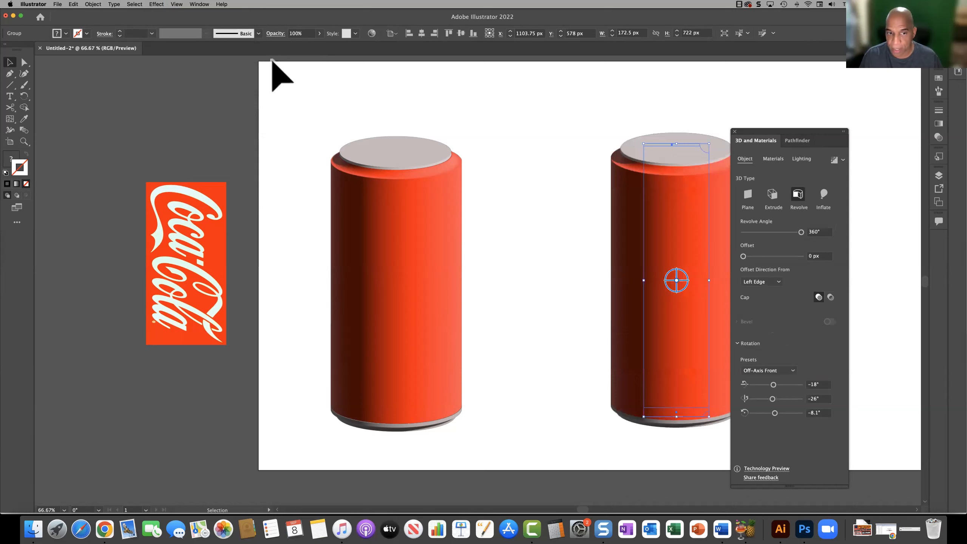
left_click_drag(676, 287, 647, 276)
Step: Try rotating the red body of the ungrouped can on its own in 3D and undo the rotation
left_click(386, 301)
left_click_drag(401, 283, 486, 272)
left_click_drag(397, 285, 374, 299)
key("super+z")
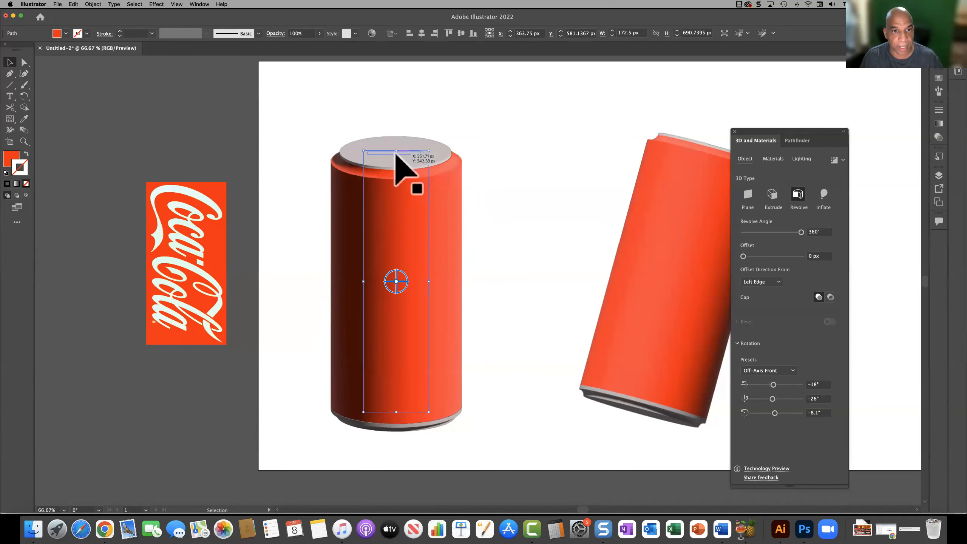
Step: Try rotating the ungrouped can's grey lid in 3D to about 123°, 120° and 121°, and undo the rotation
left_click(398, 152)
left_click_drag(399, 154, 521, 193)
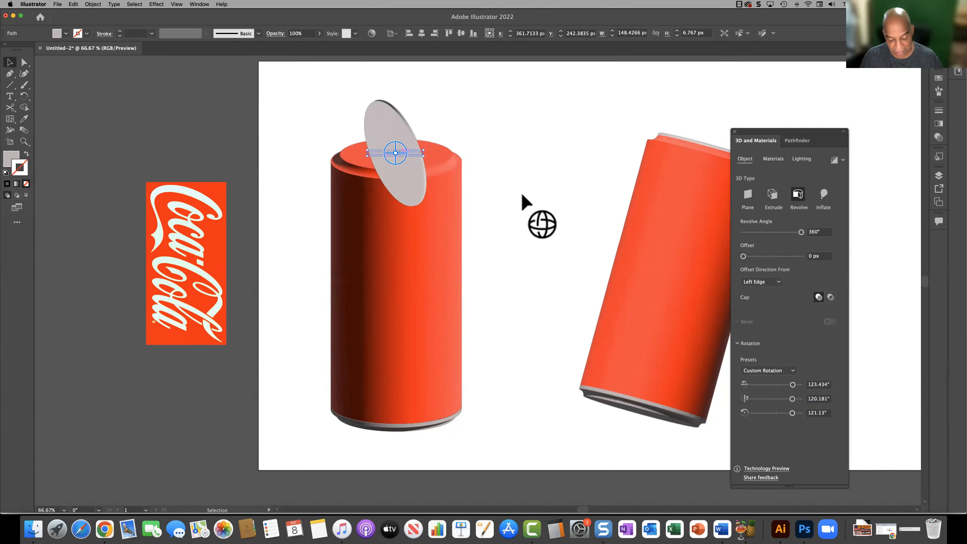
key("super+z")
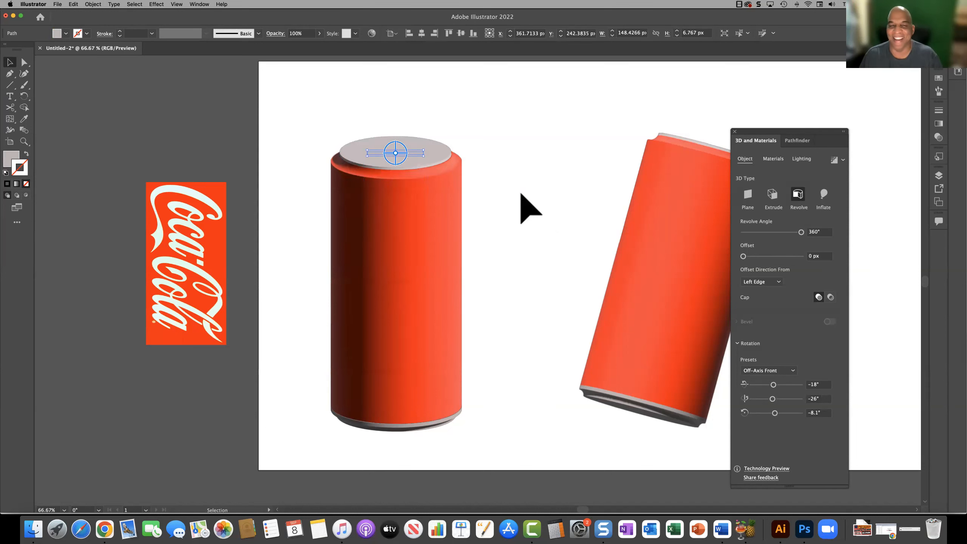
Step: Place the grouped can at about X 882 px, Y 566 px and rotate it in 3D to about 174°, 165° and -177°
left_click(682, 281)
left_click_drag(682, 291, 667, 277)
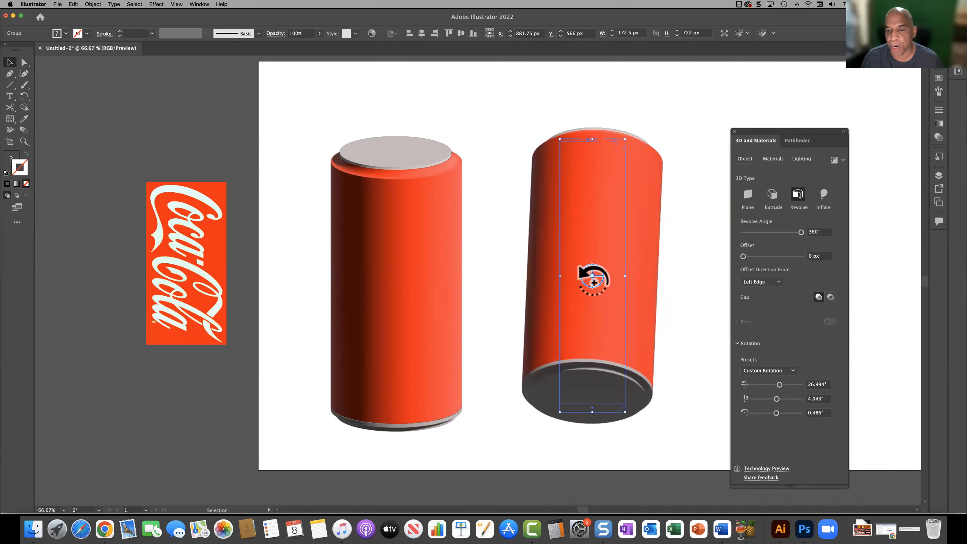
mouse_move(592, 275)
left_mouse_down()
mouse_move(592, 292)
mouse_move(587, 274)
left_mouse_up()
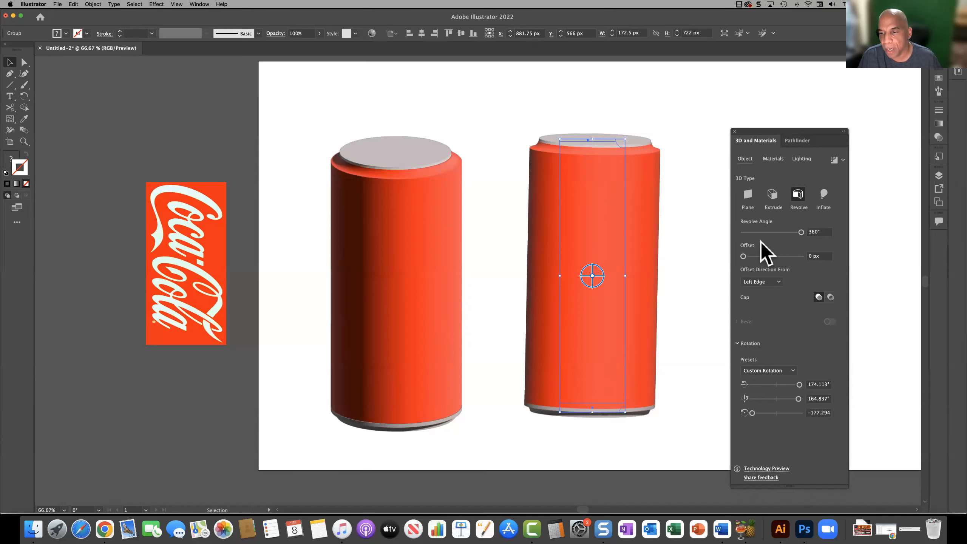
Step: Try a revolve offset of 215 px on the grouped can, and reduce the offset to 3 px
mouse_move(801, 232)
left_mouse_down()
mouse_move(739, 229)
mouse_move(804, 229)
left_mouse_up()
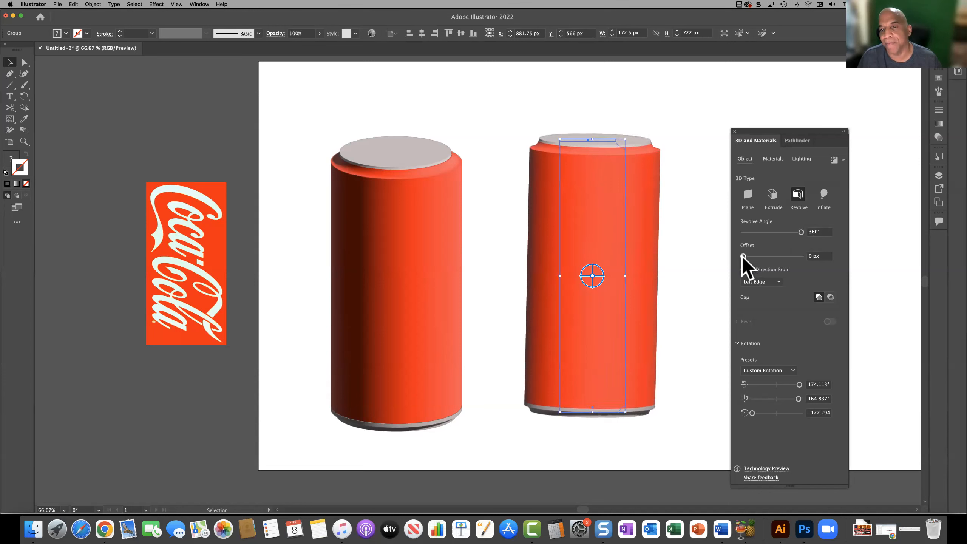
left_click_drag(742, 257, 754, 255)
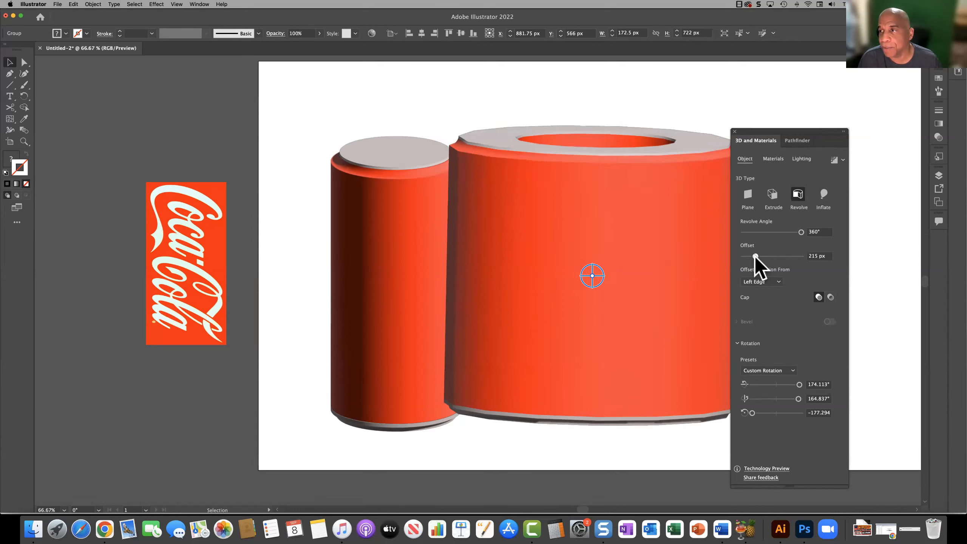
left_click_drag(754, 256, 736, 264)
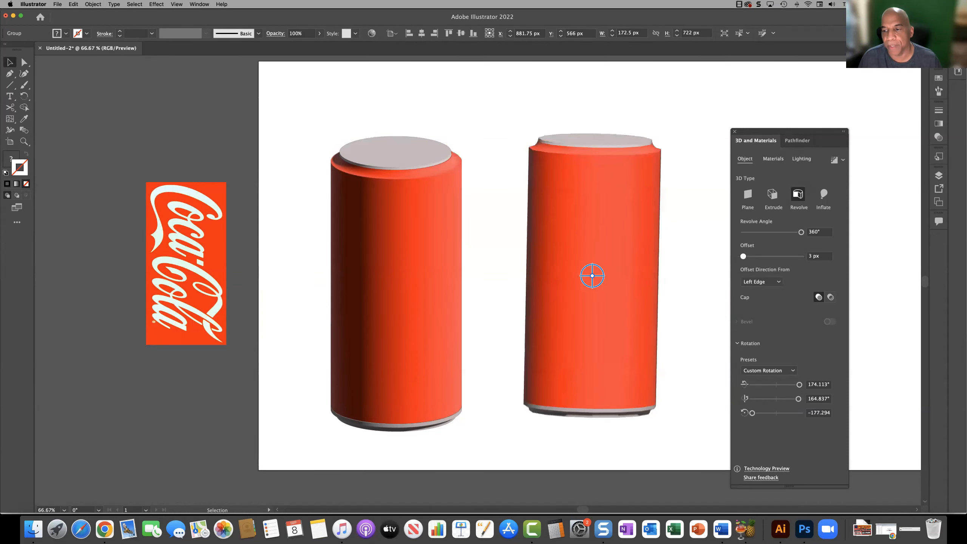
Step: Try the Right Edge offset direction on the grouped can and set it back to Left Edge
left_click(777, 282)
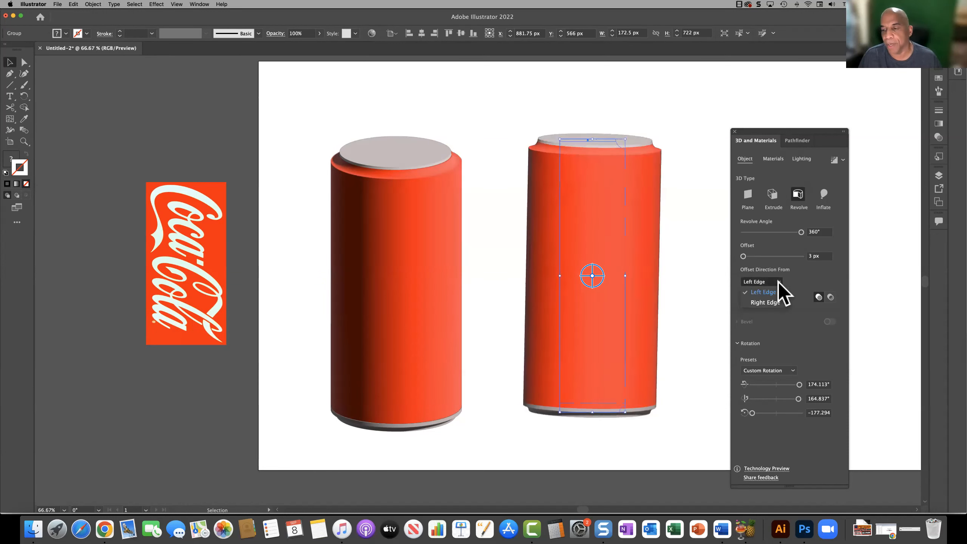
left_click(769, 302)
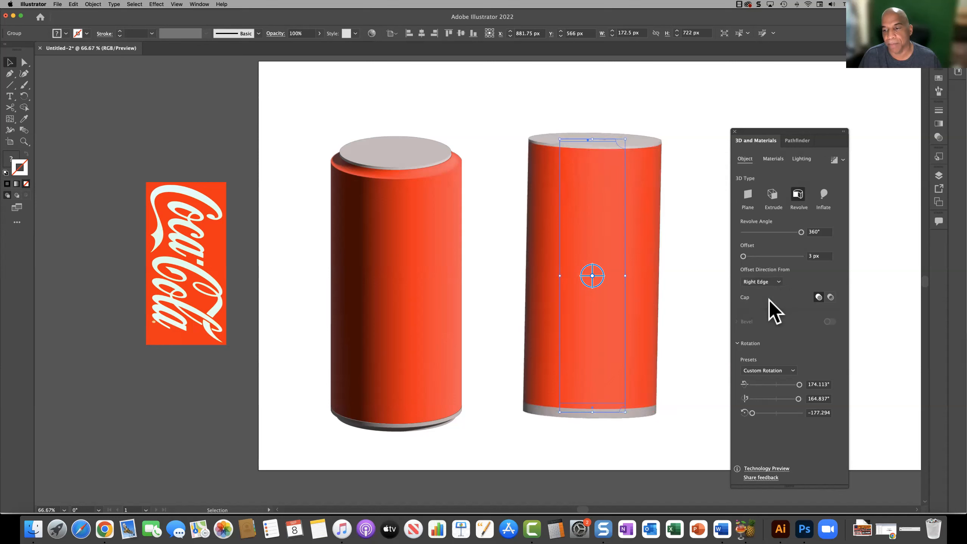
left_click(756, 291)
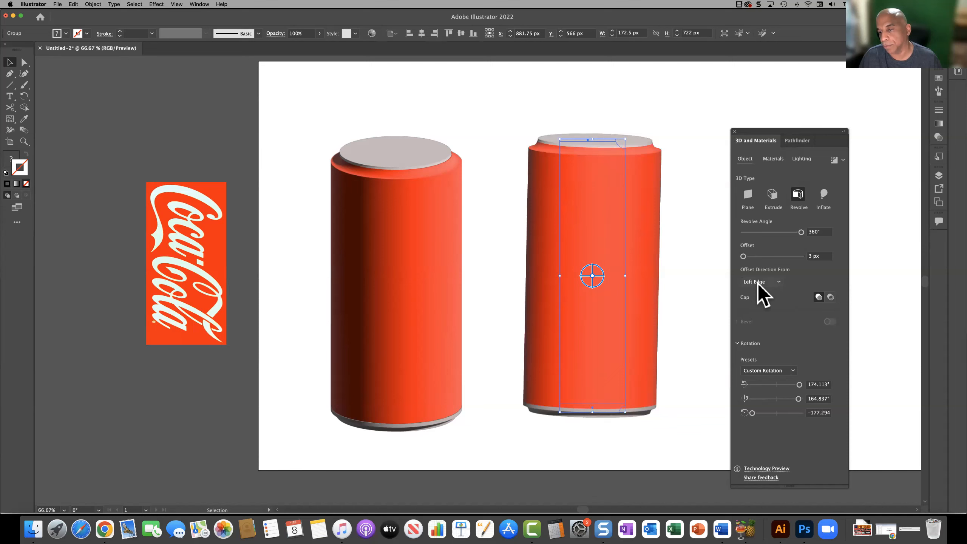
Step: Turn the grouped can's cap off for a hollow appearance
left_click(830, 297)
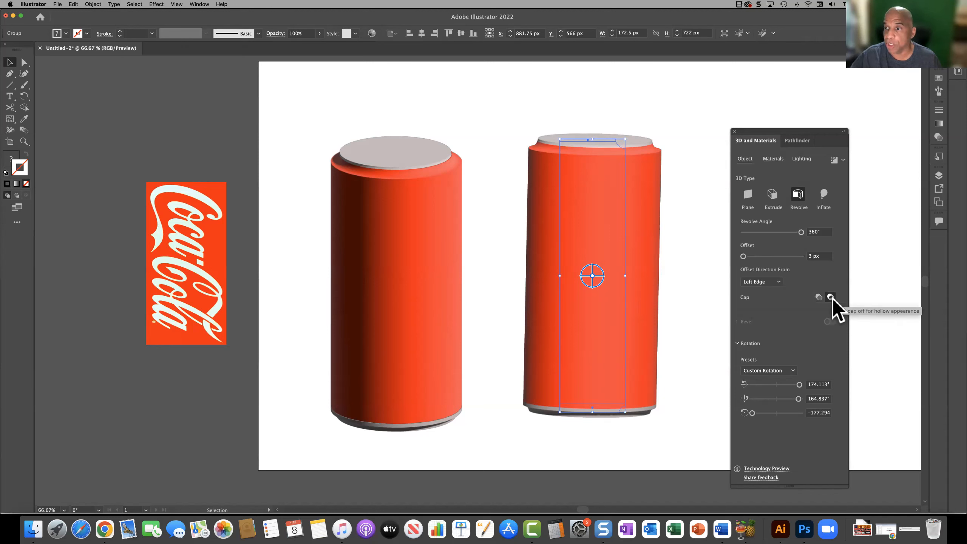
left_click(819, 297)
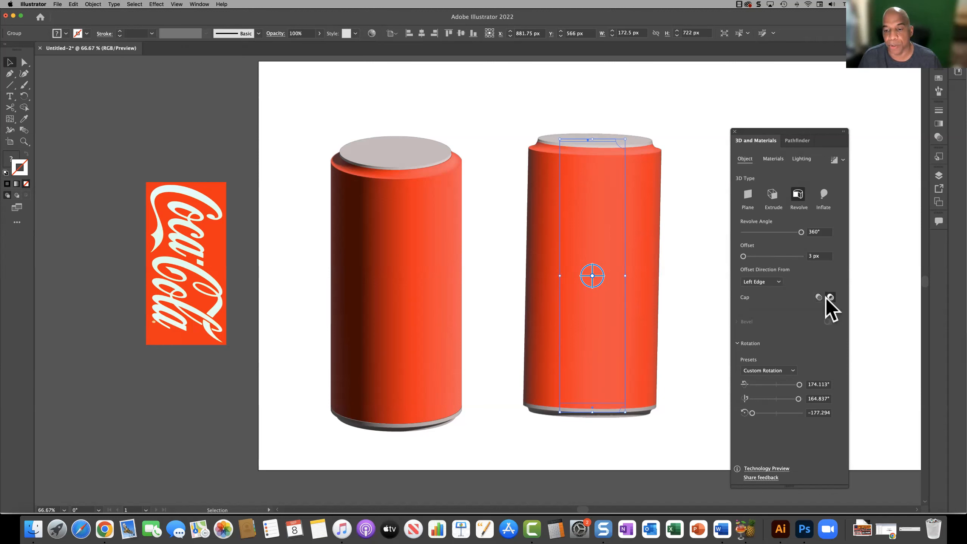
left_click(826, 299)
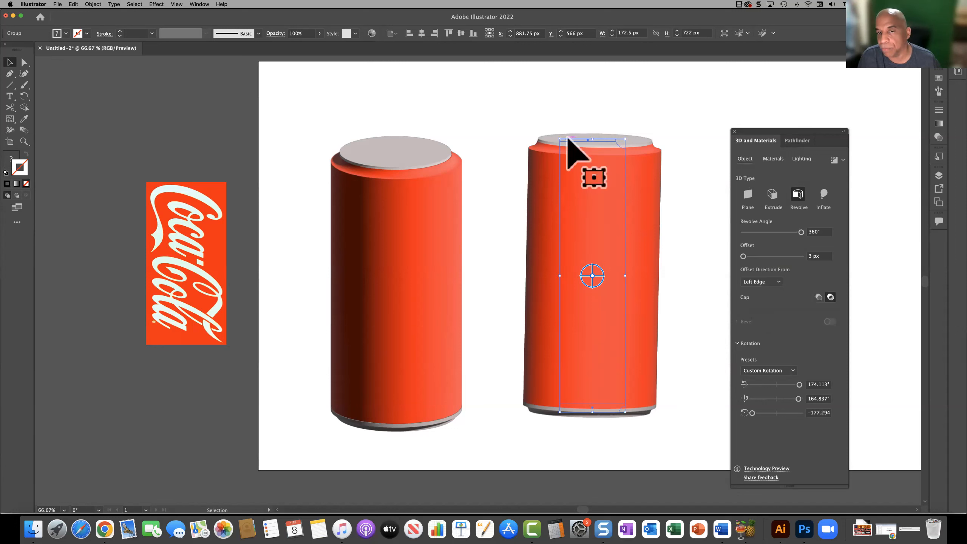
Step: Try the Soft Hammered Aluminium material on the whole grouped can and undo it
left_click(772, 159)
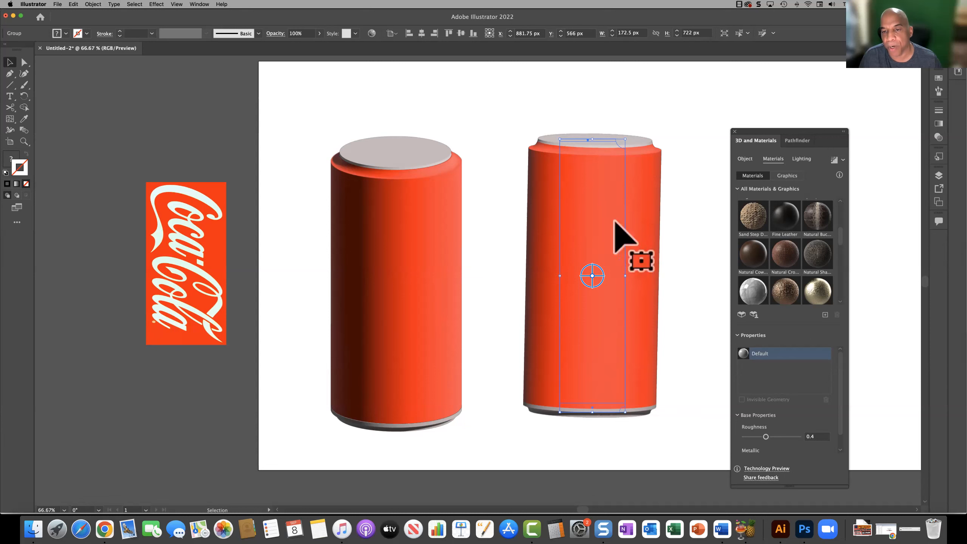
scroll(784, 249, "down", 3)
scroll(783, 248, "down", 2)
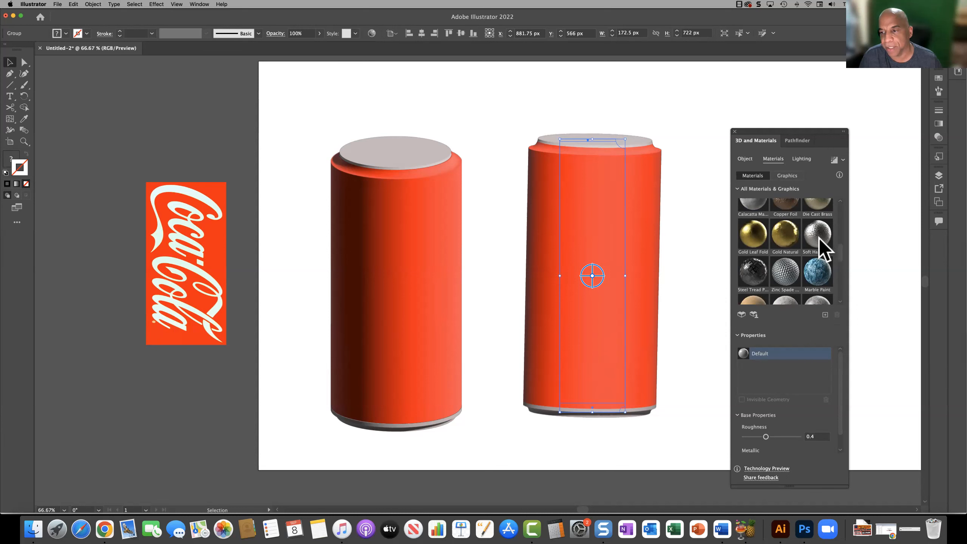
left_click(819, 237)
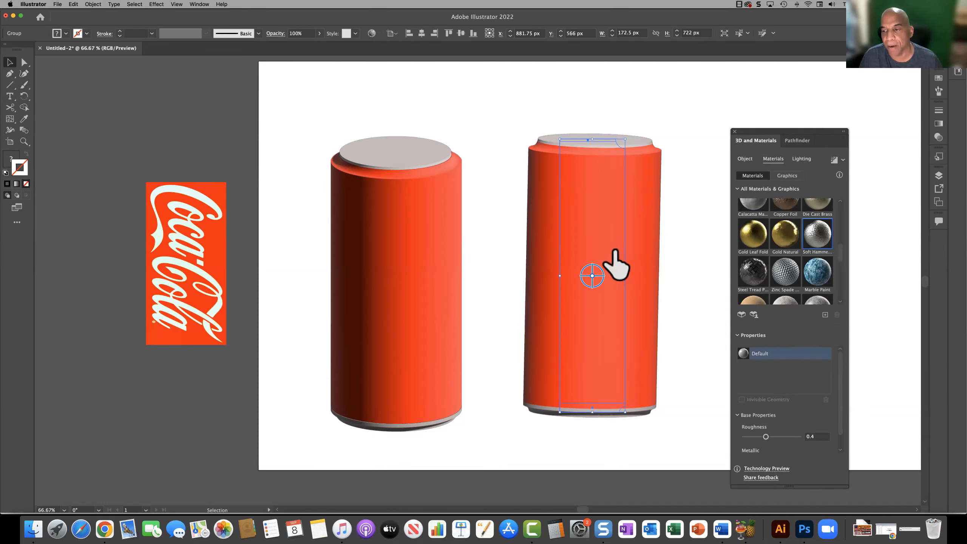
left_click_drag(816, 248, 609, 252)
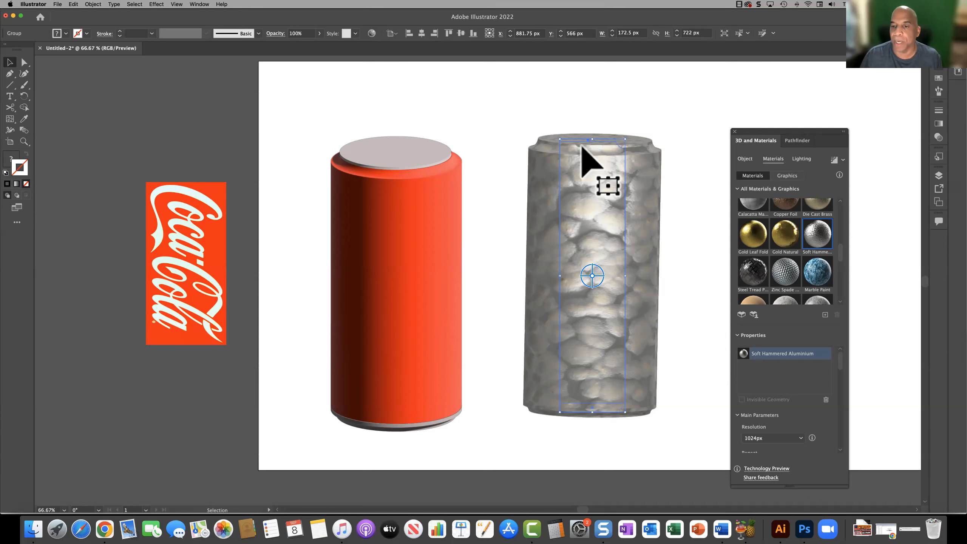
key("super+z")
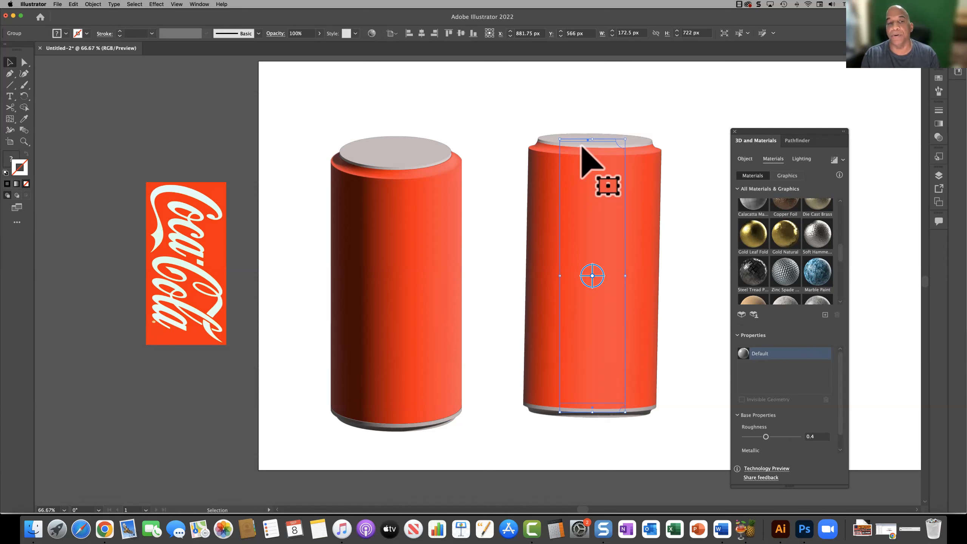
Step: Apply the Gold Natural material to the ungrouped can's lid and Larch Wood Varnished to its red body
left_click(399, 150)
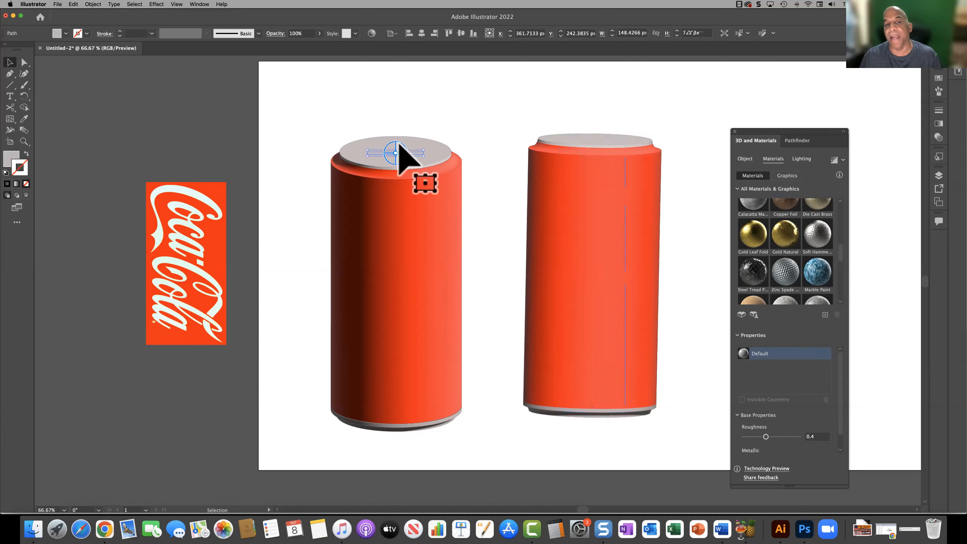
left_click(784, 234)
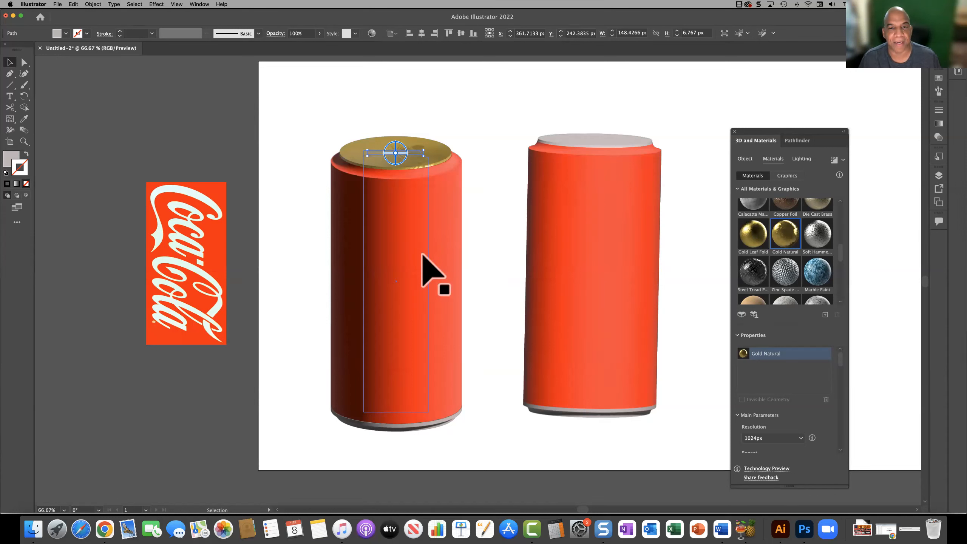
left_click(424, 257)
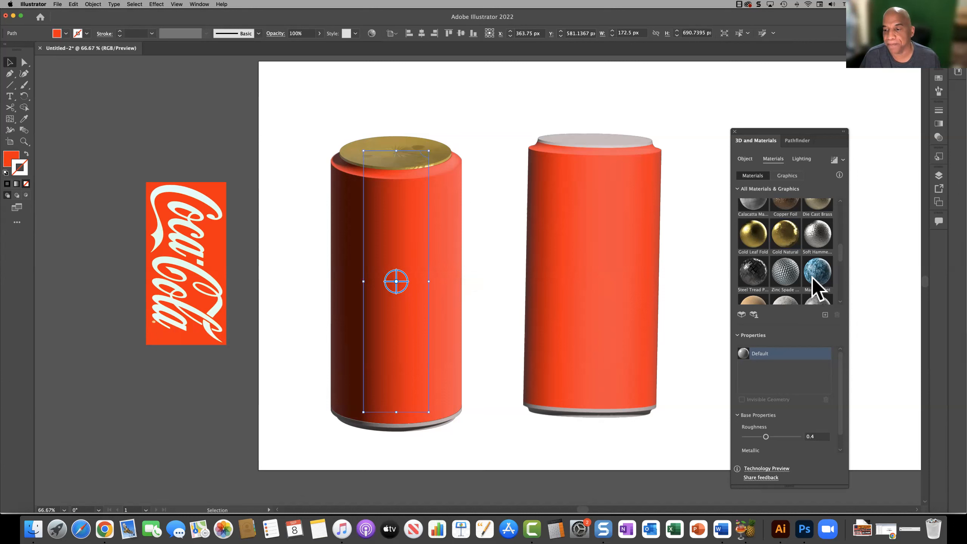
scroll(811, 276, "down", 5)
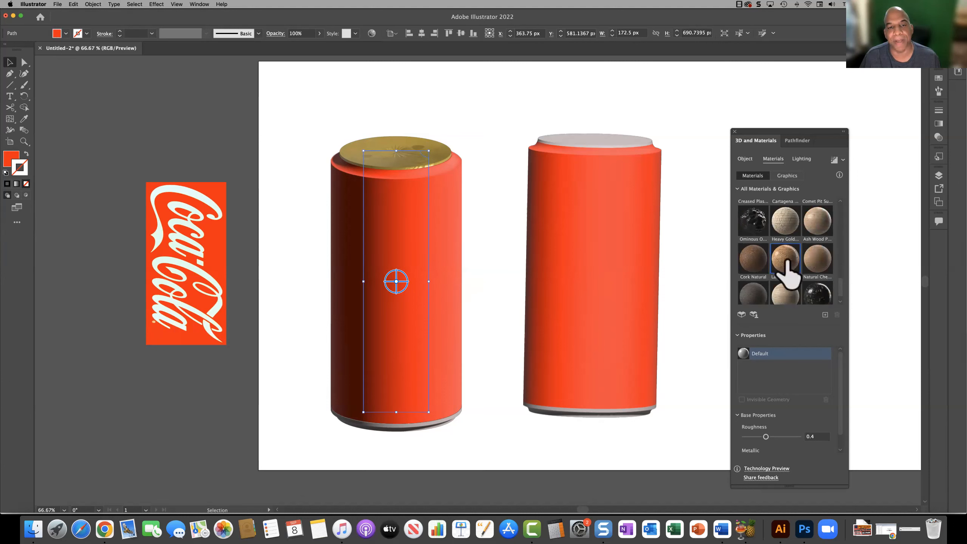
left_click(785, 259)
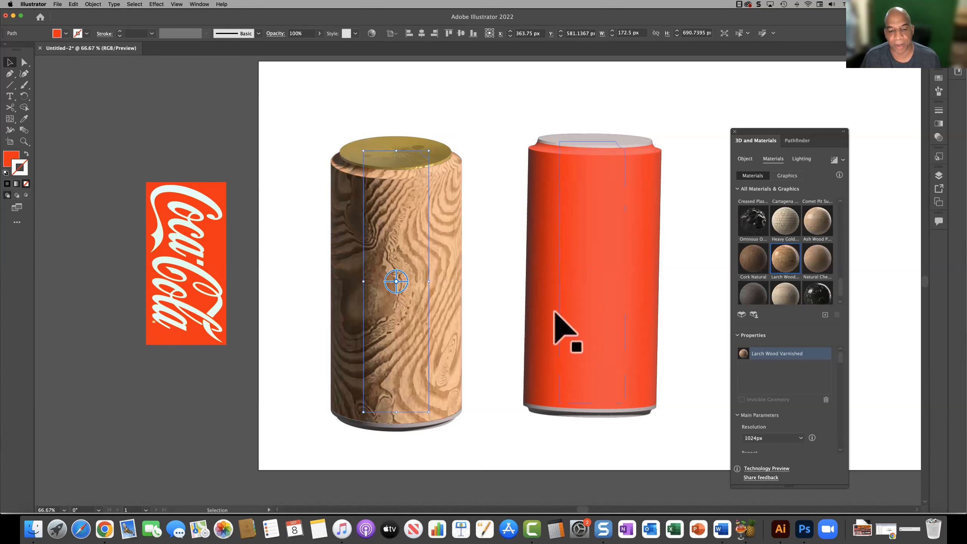
Step: Undo the wood and gold materials on the ungrouped can's body and lid
left_click(446, 421)
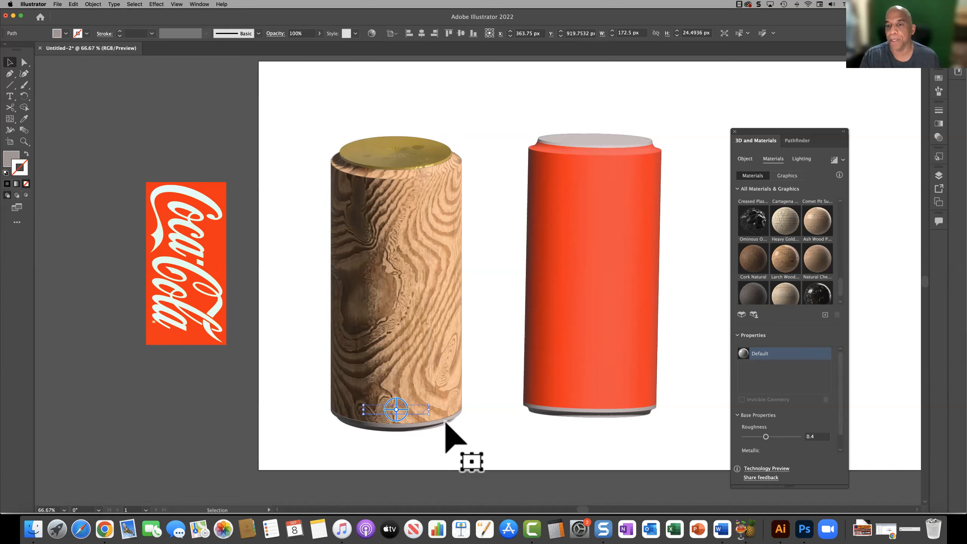
left_click(611, 313)
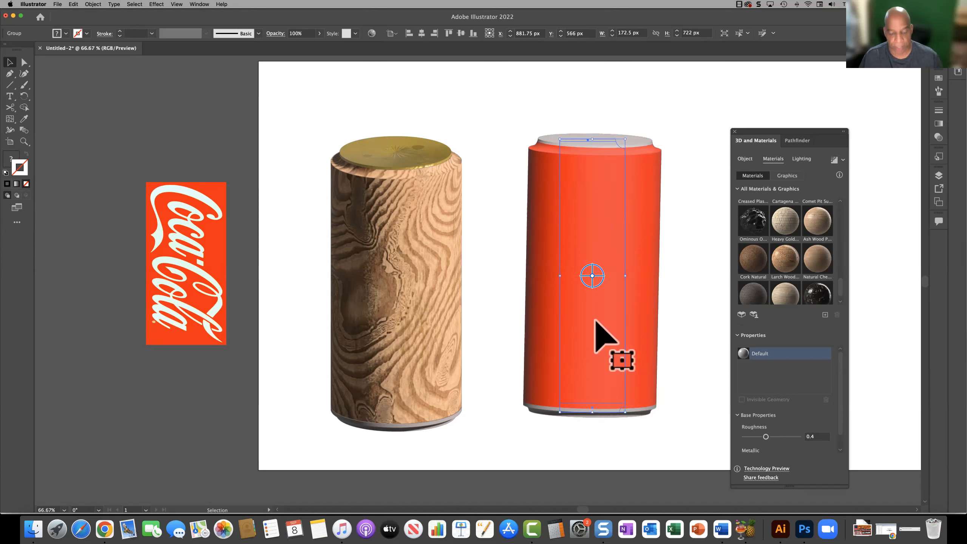
key("super+z")
key("super+z")
Step: Move the grouped can away from the ungrouped one, to about X 968 px, Y 576 px
key("v")
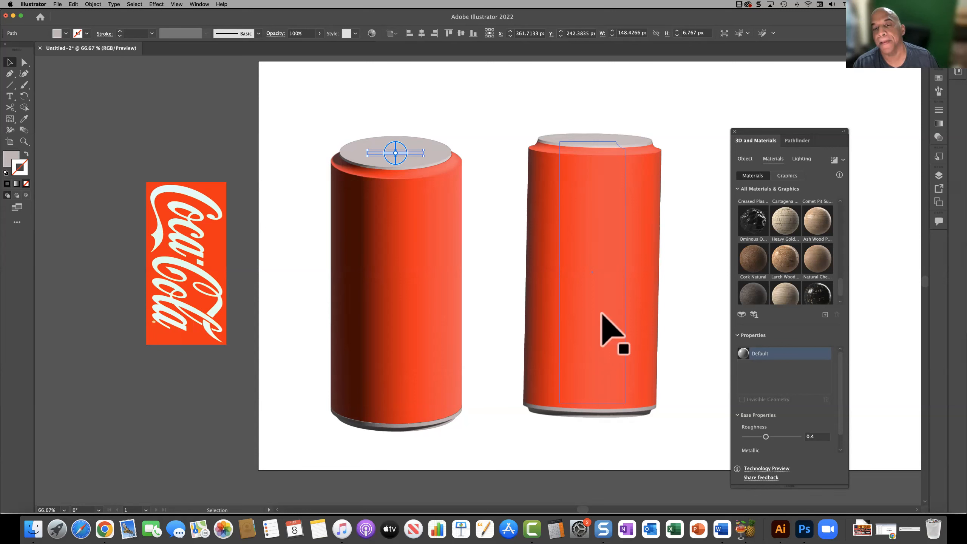
left_click_drag(602, 314, 618, 254)
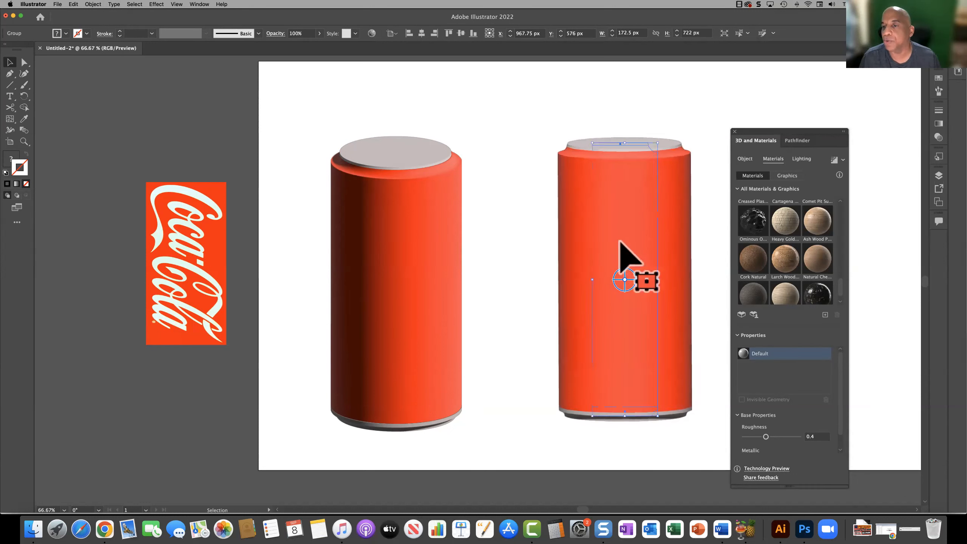
Step: Set the grouped can's default material to roughness 0.38 and metallic 0.73
left_click_drag(645, 293, 625, 270)
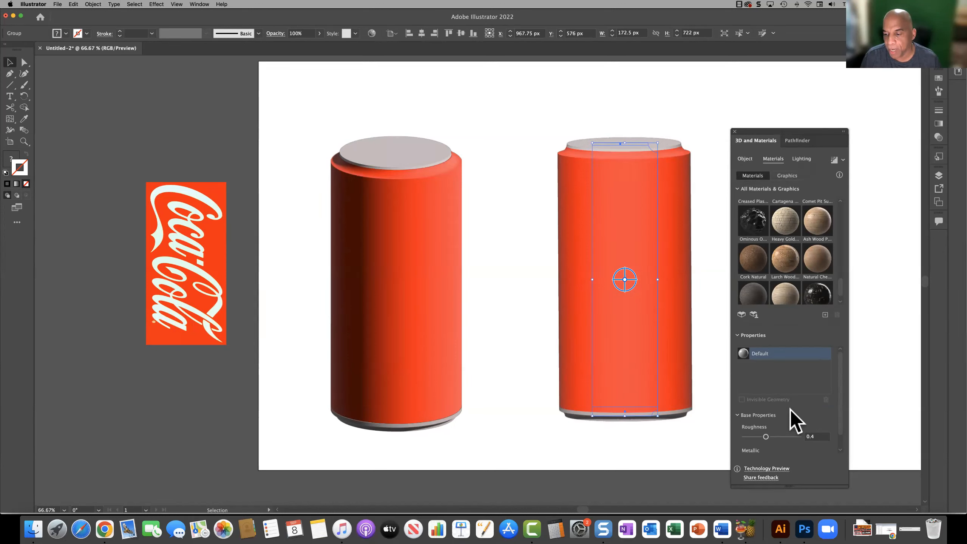
scroll(790, 409, "down", 2)
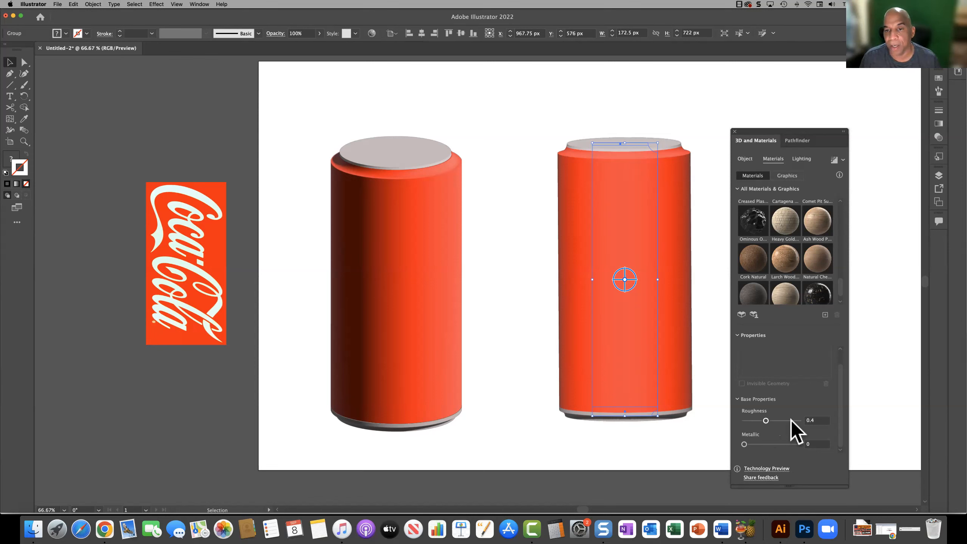
mouse_move(756, 421)
left_mouse_down()
mouse_move(786, 420)
mouse_move(763, 421)
left_mouse_up()
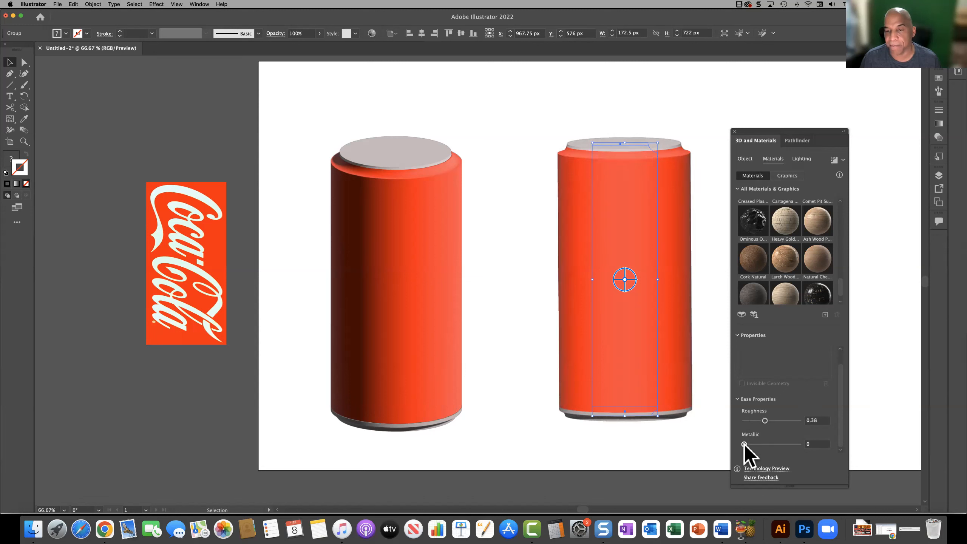
left_click_drag(744, 445, 775, 445)
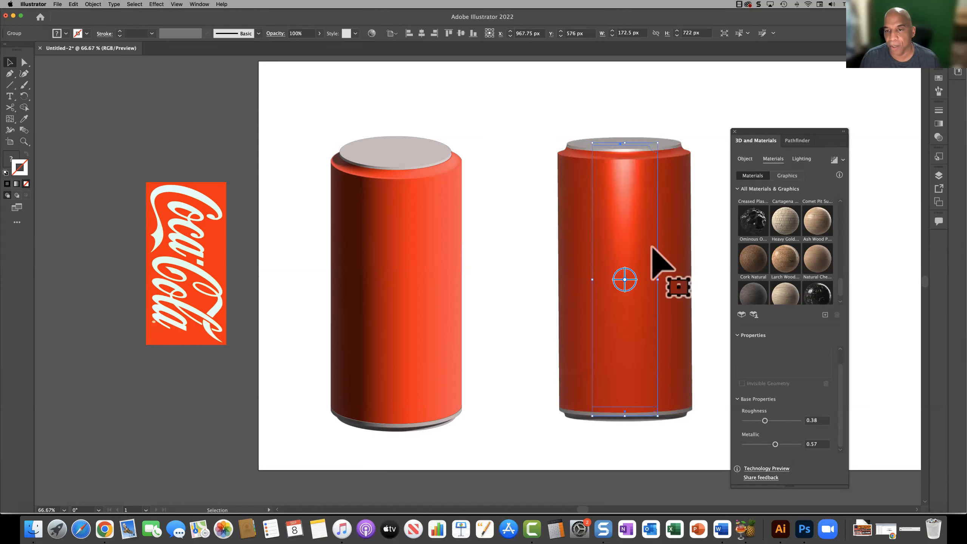
scroll(640, 225, "right", 1)
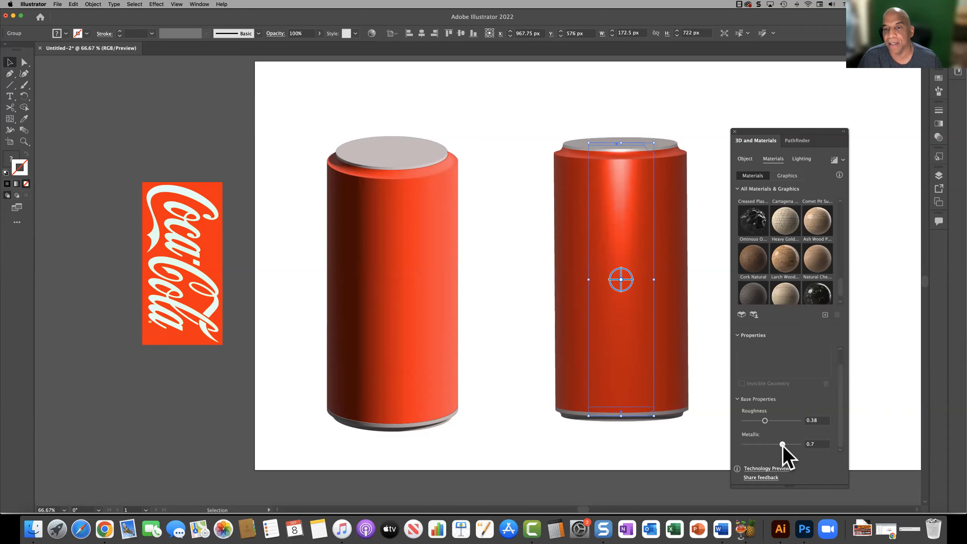
mouse_move(779, 446)
left_mouse_down()
mouse_move(761, 445)
mouse_move(781, 445)
left_mouse_up()
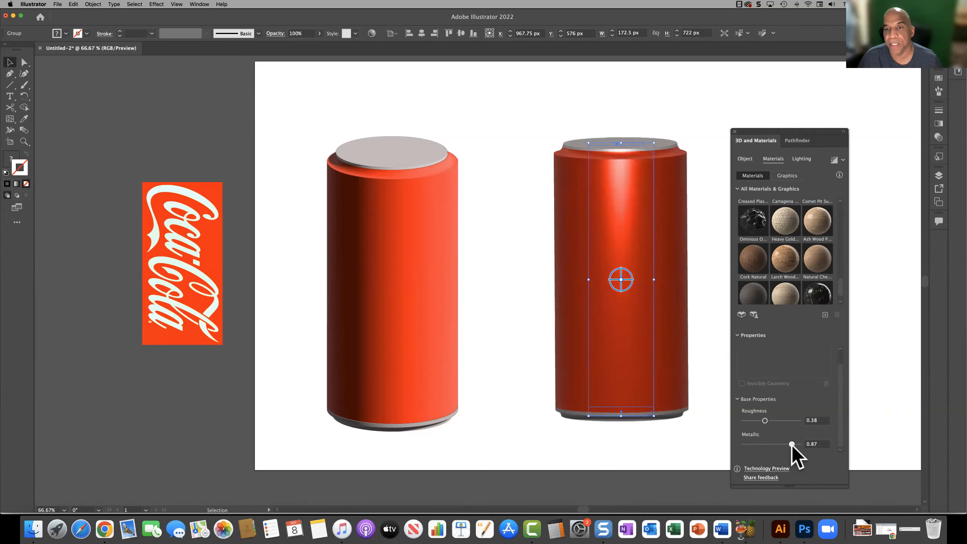
left_click_drag(791, 444, 784, 444)
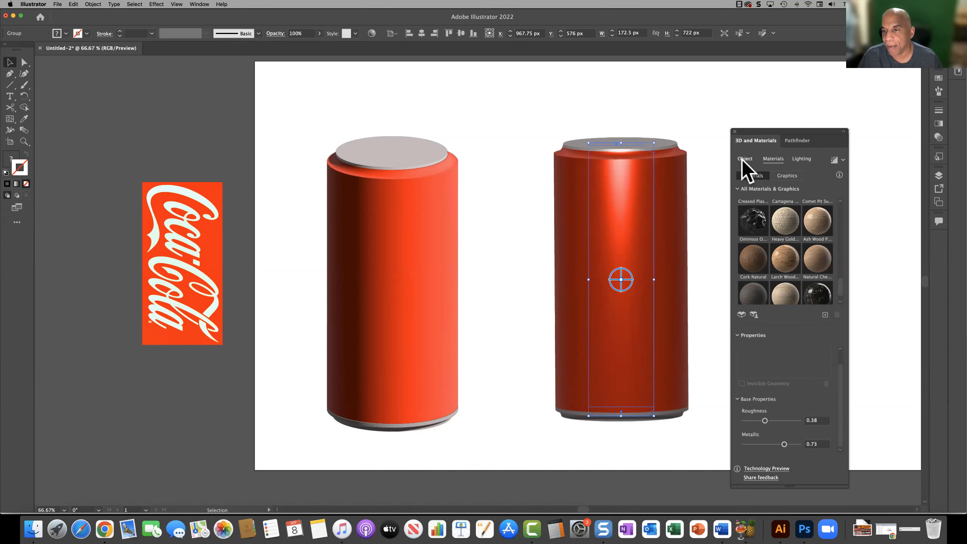
Step: Review the grouped can's lighting and object settings and compare them with the ungrouped can's separate body and lid
left_click(802, 159)
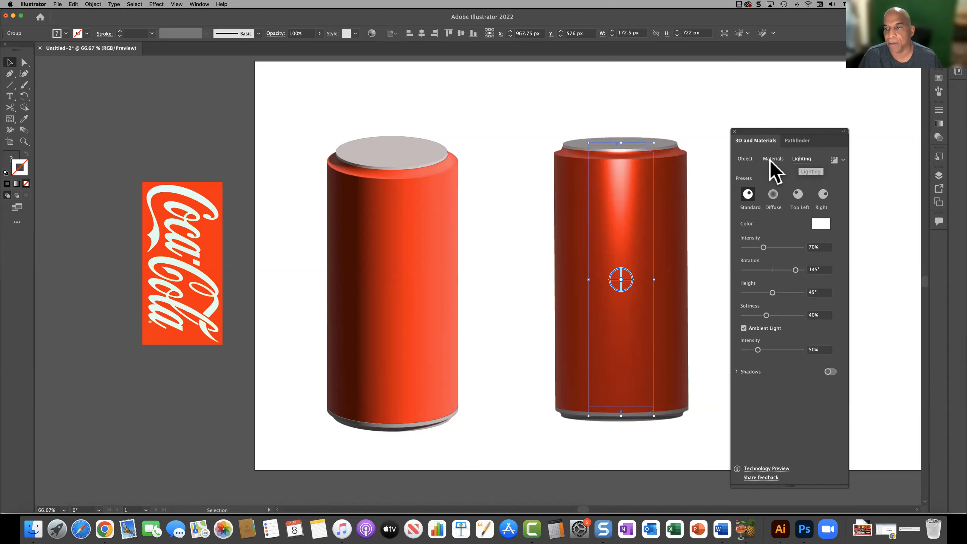
left_click(743, 159)
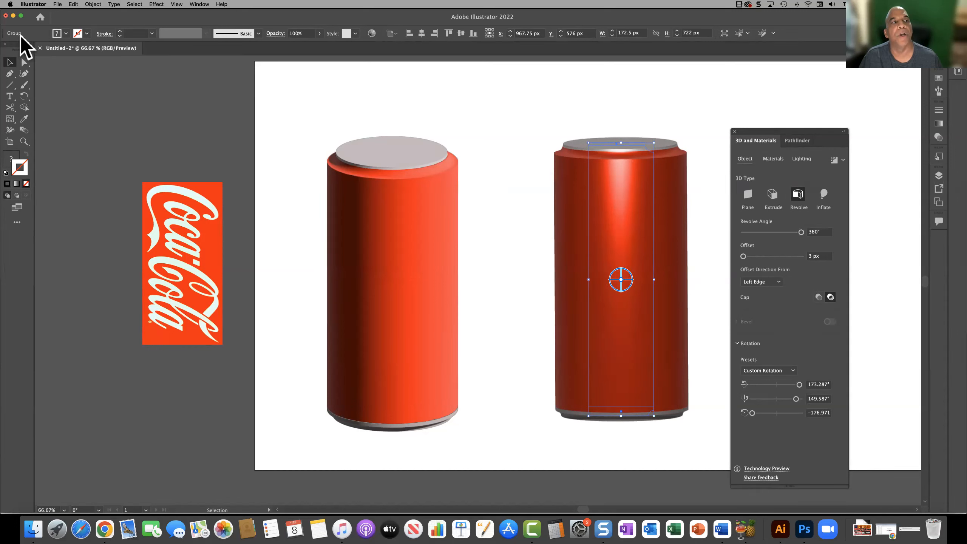
left_click(414, 278)
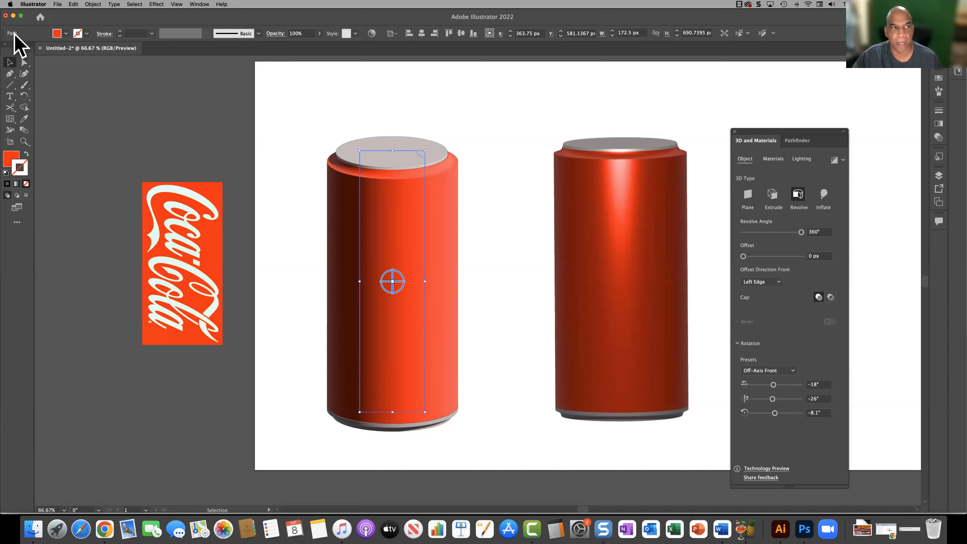
left_click(404, 143)
left_click(647, 192)
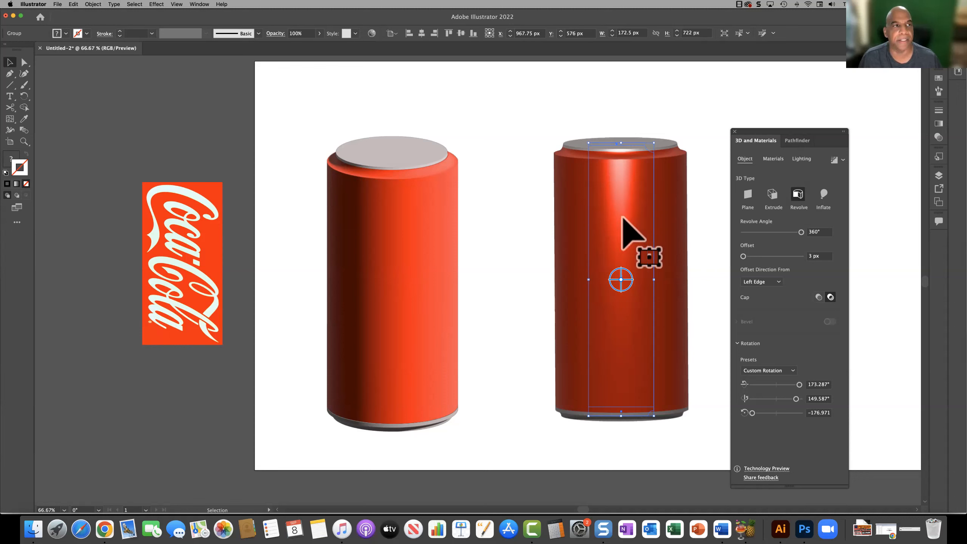
Step: Try lifting the lid off the body inside the isolated can group, undo the move, and leave isolation mode
double_click(622, 217)
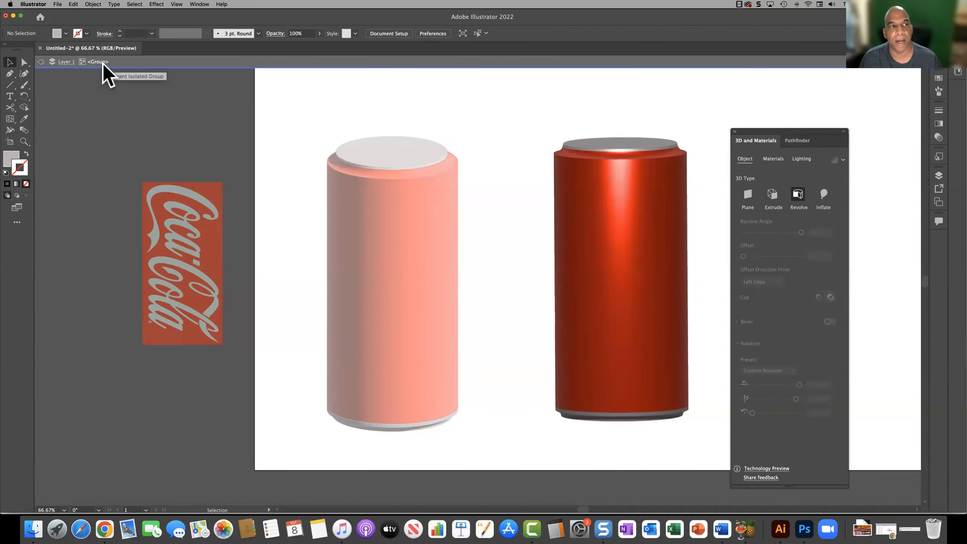
left_click(621, 145)
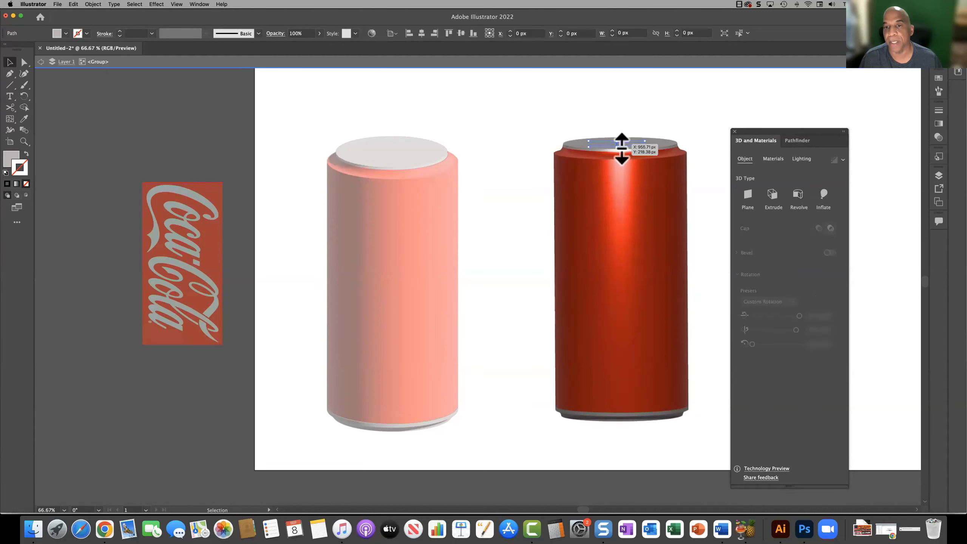
left_click_drag(618, 111, 620, 111)
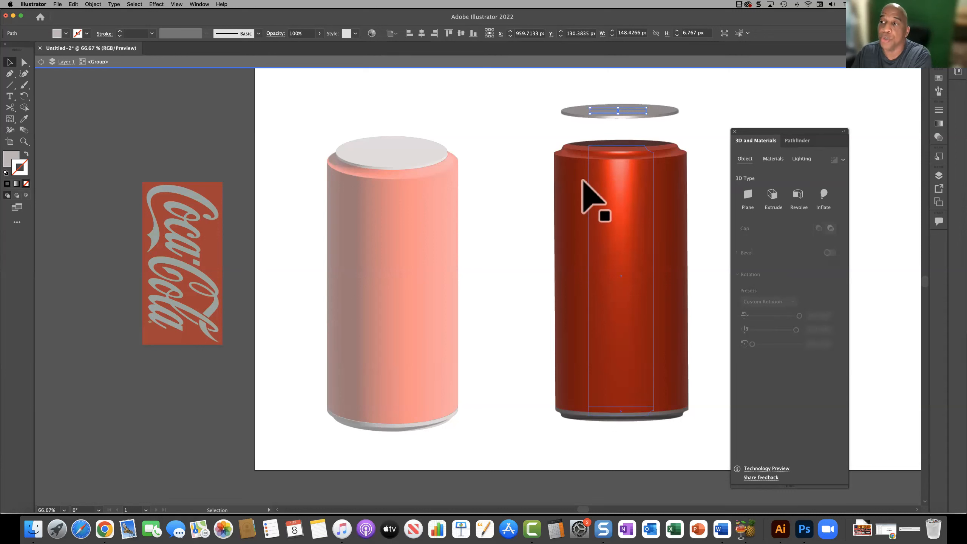
key("super+z")
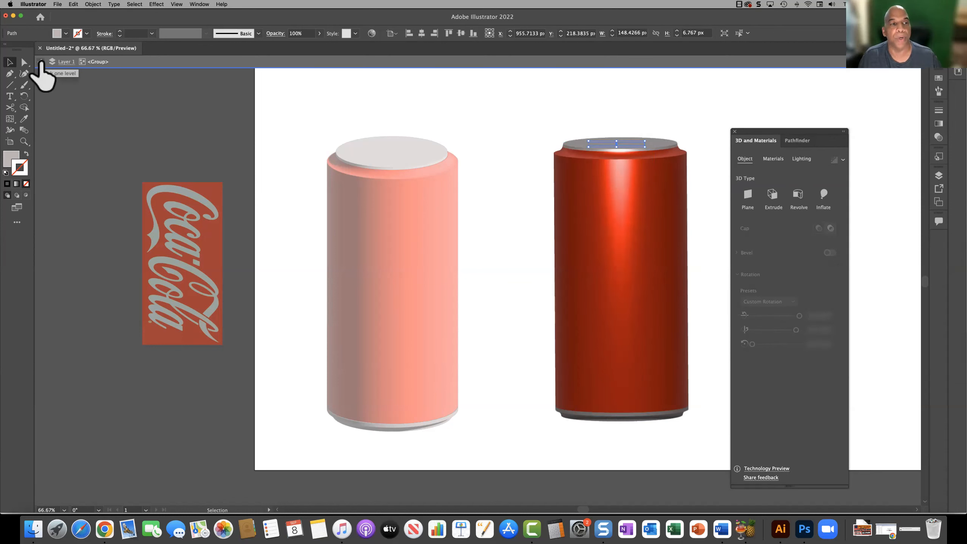
left_click(40, 61)
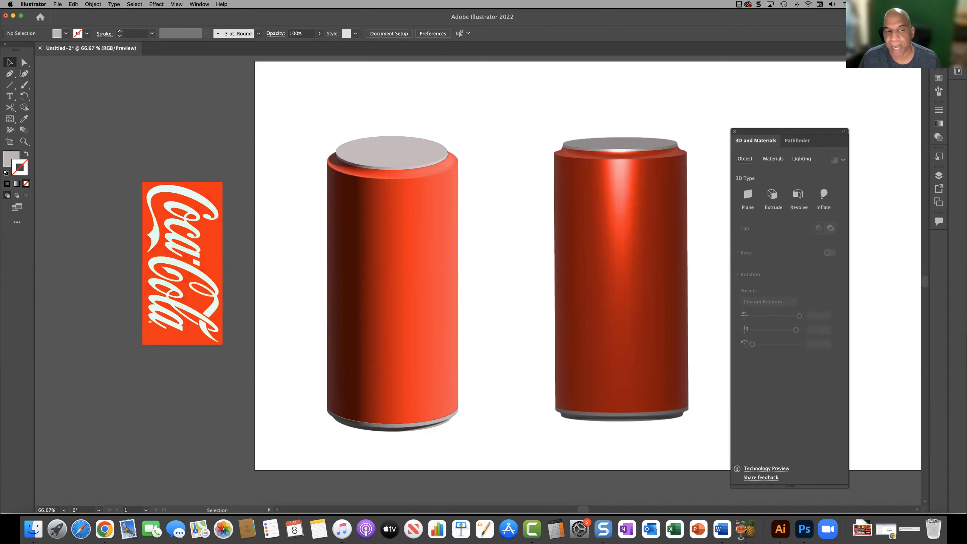
Step: Bring the Coca-Cola symbol to the front, try it flat over the grouped can at X 968 px, Y 586 px, and move it off again
left_click(181, 236)
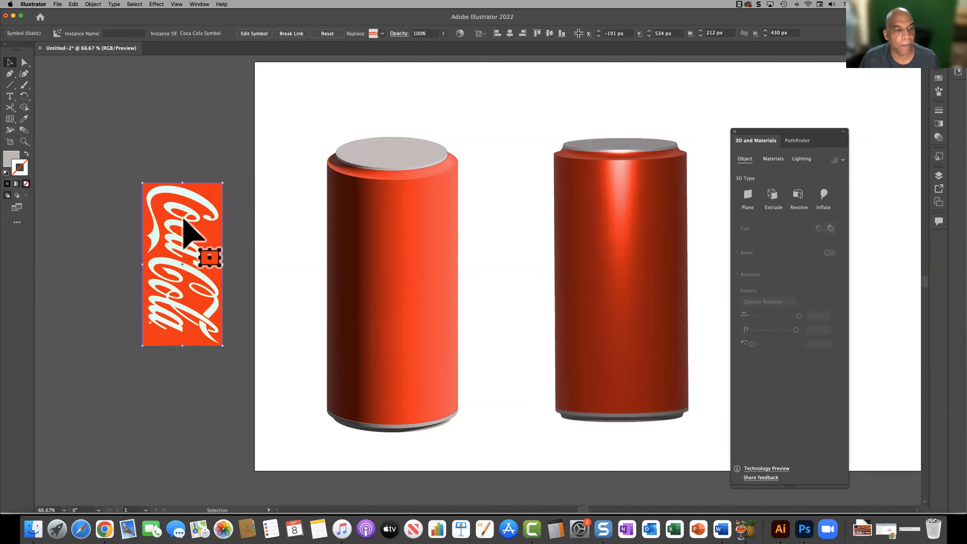
left_click_drag(192, 232, 542, 264)
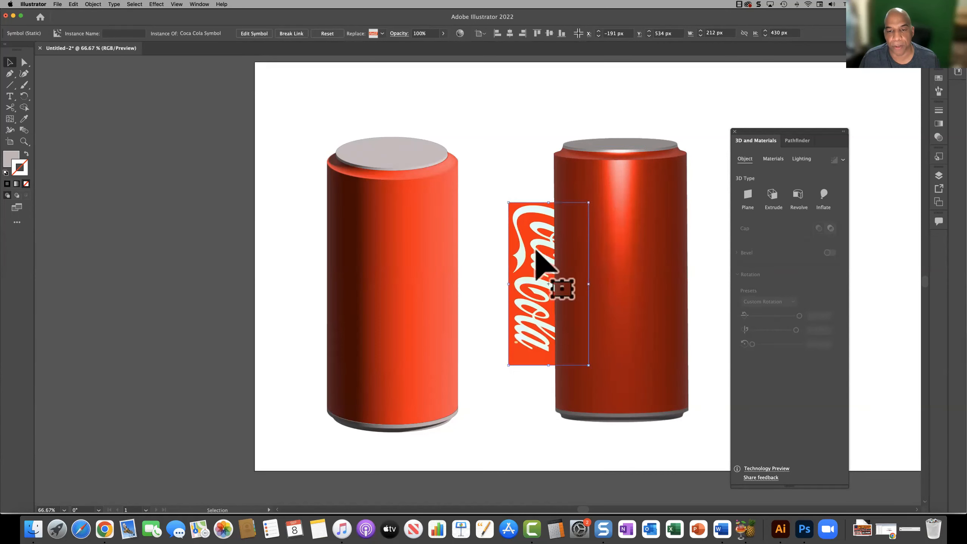
right_click(535, 252)
mouse_move(599, 313)
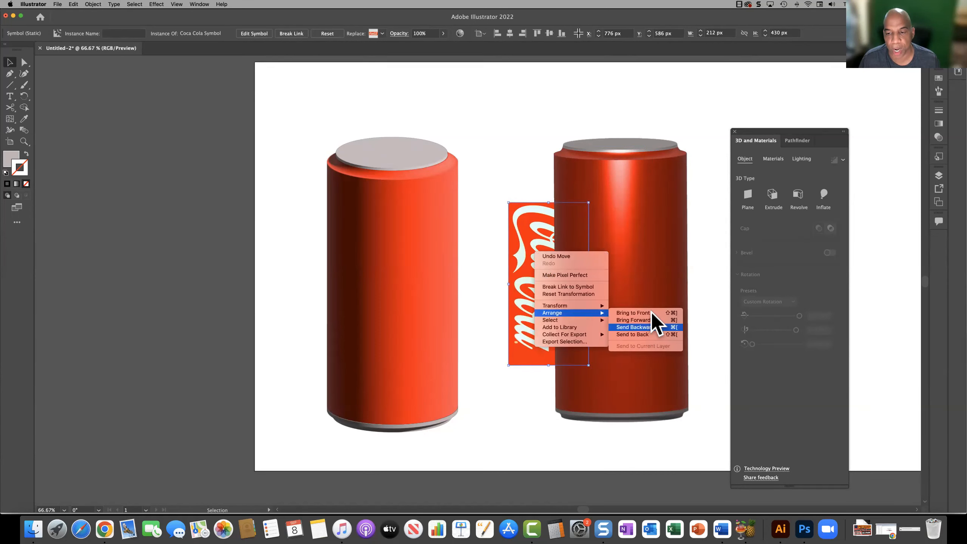
left_click(652, 313)
left_click_drag(544, 313, 617, 313)
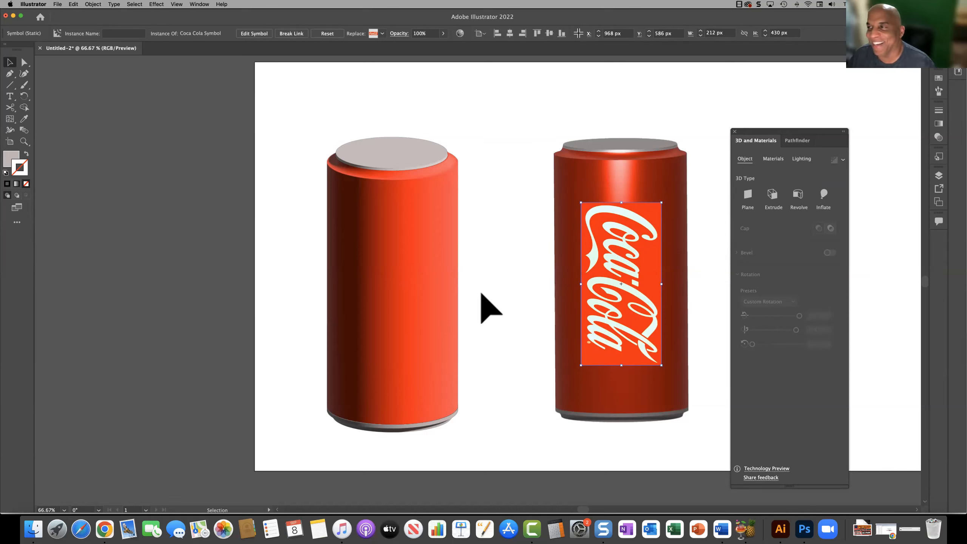
left_click_drag(612, 289, 228, 255)
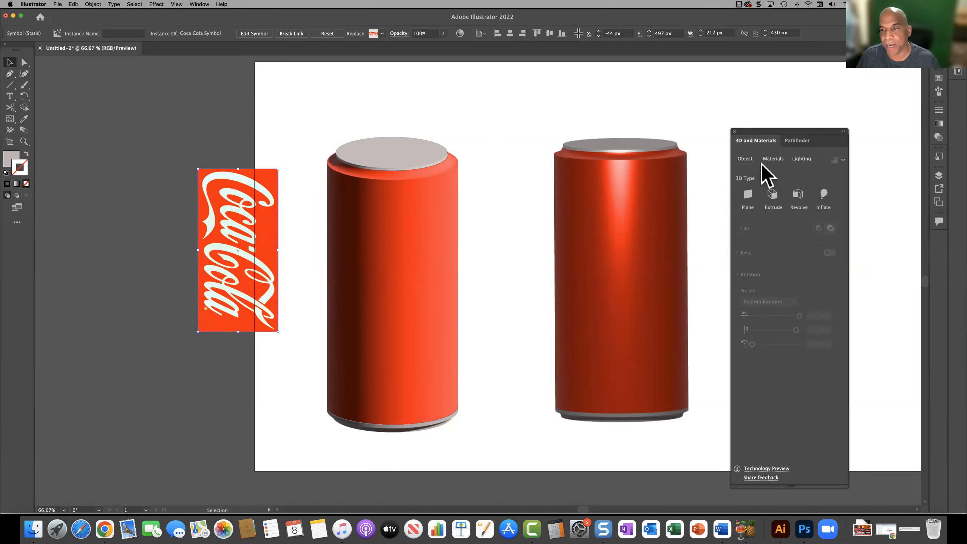
Step: Show the graphics available for 3D objects instead of the material swatches
left_click(774, 159)
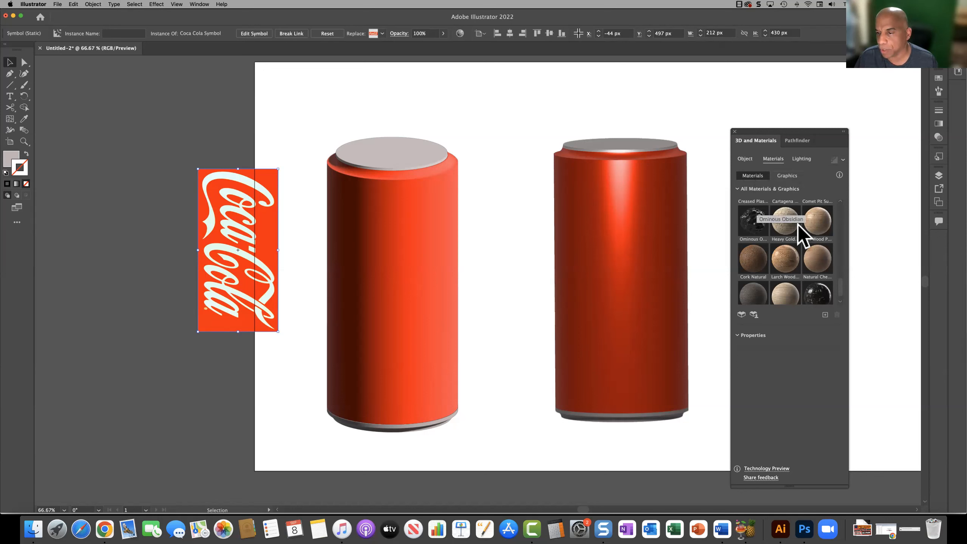
scroll(801, 275, "down", 1)
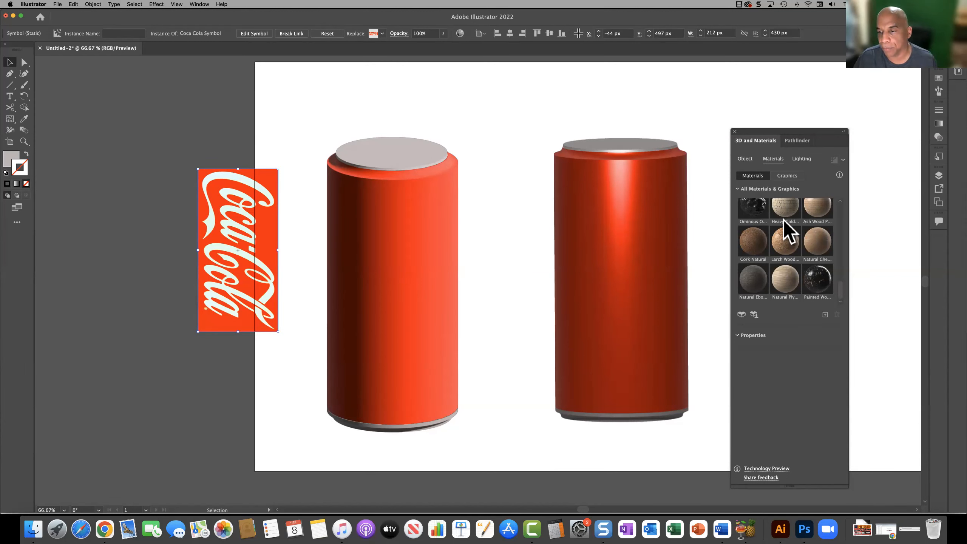
left_click(787, 175)
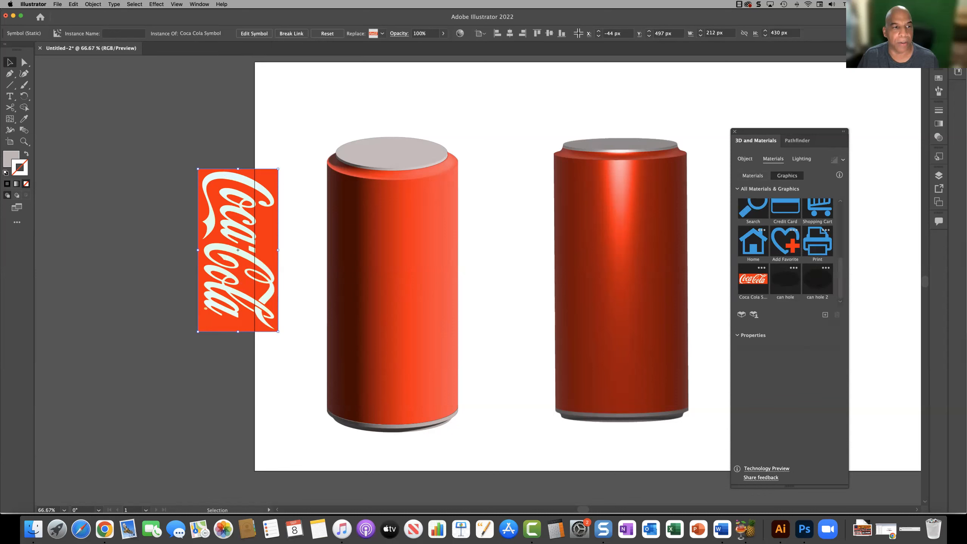
Step: Save the vertical Coca-Cola artwork as a new dynamic Movie Clip symbol named label
left_click(199, 5)
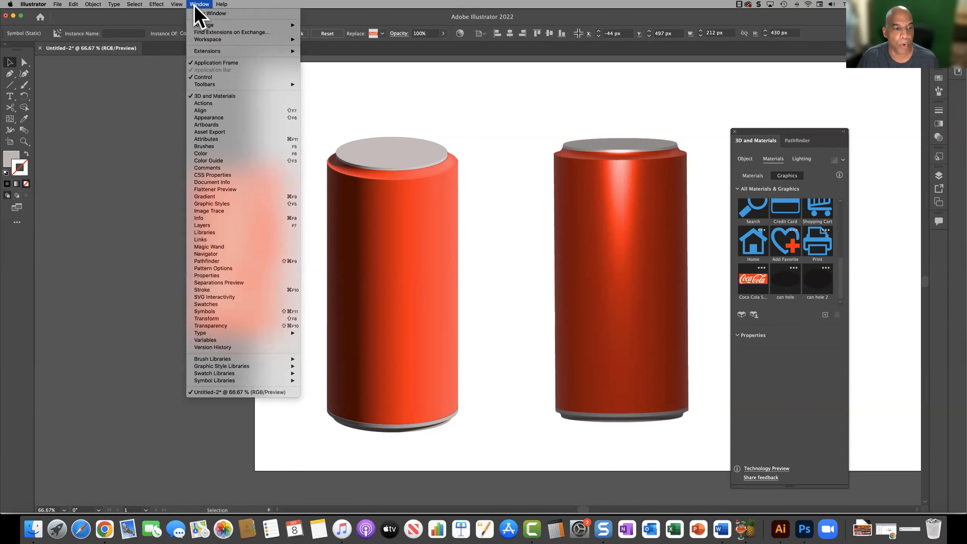
left_click(243, 311)
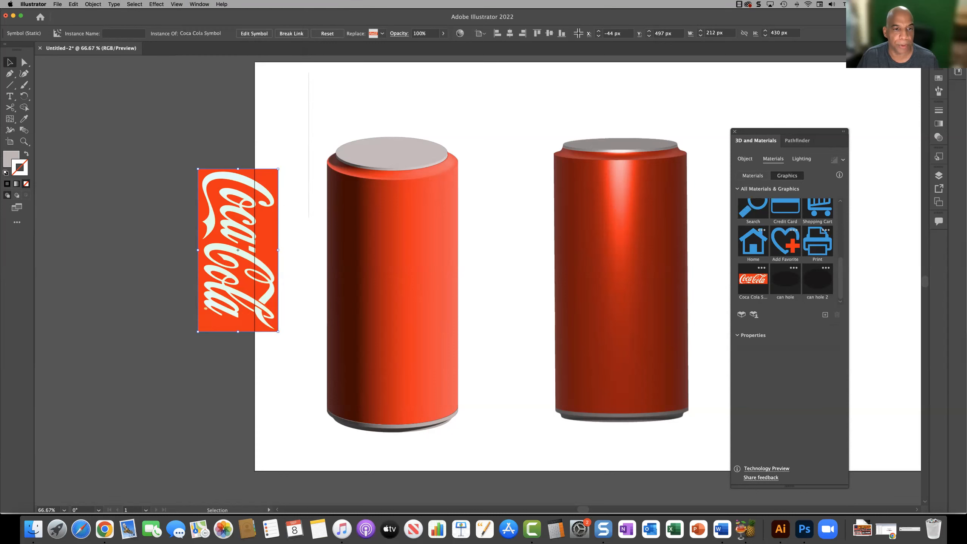
left_click_drag(232, 252, 351, 151)
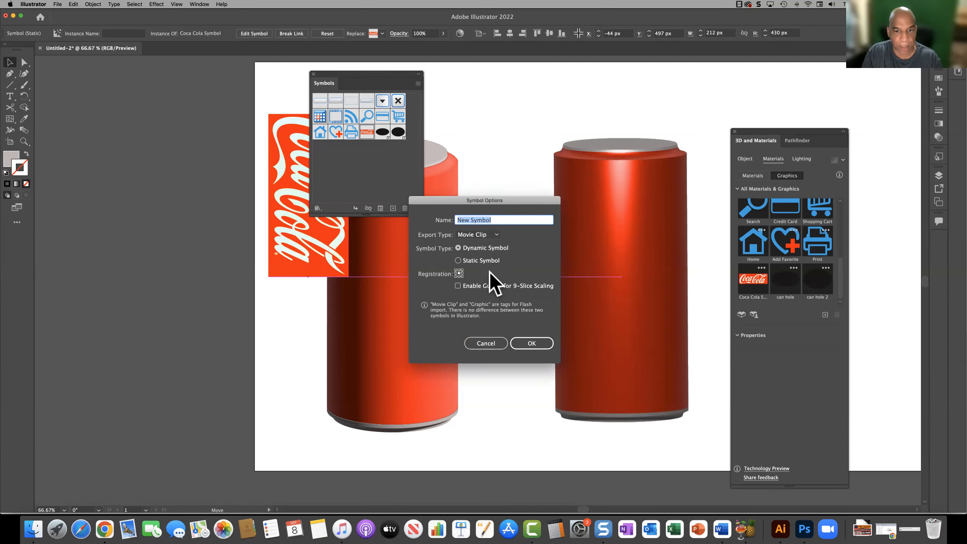
type("label")
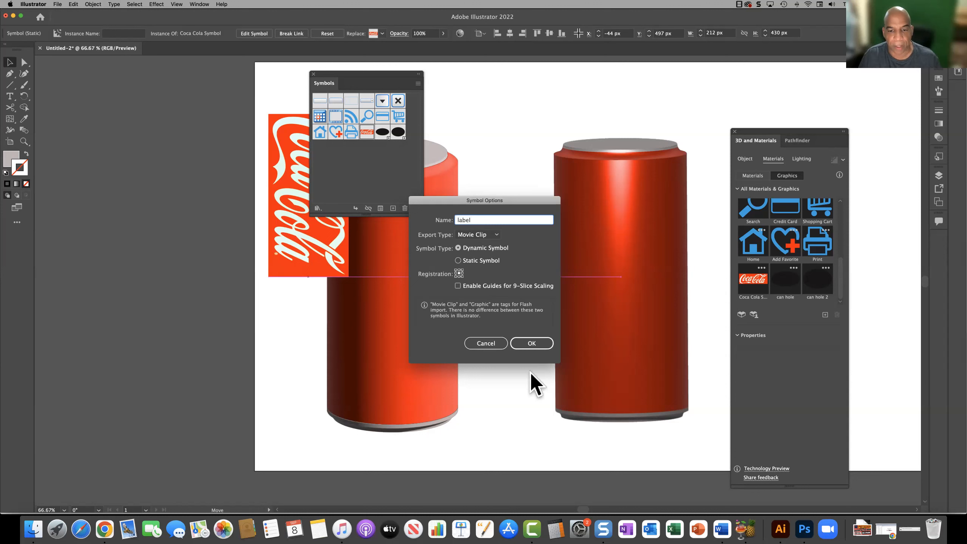
left_click(530, 344)
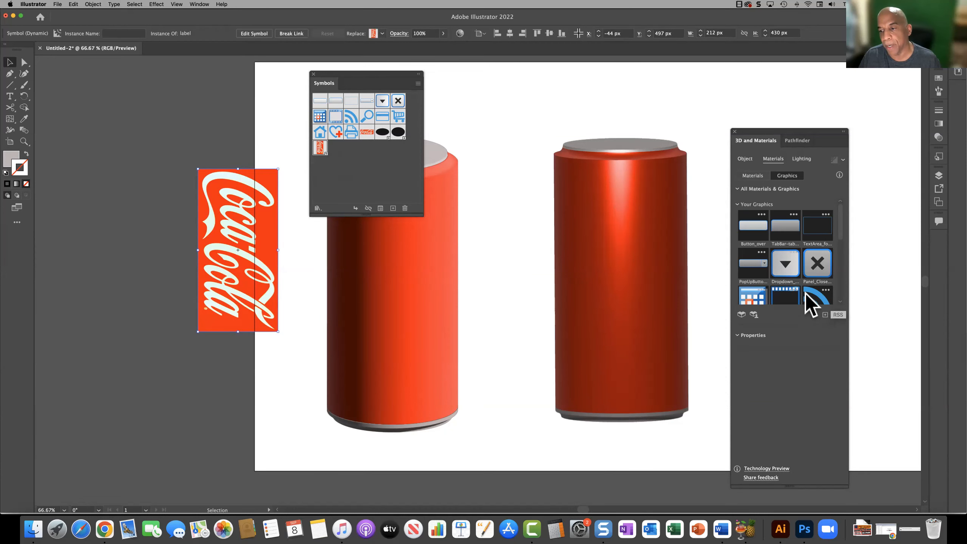
Step: Apply the Coca Cola Symbol graphic to the grouped can's body
scroll(805, 297, "down", 5)
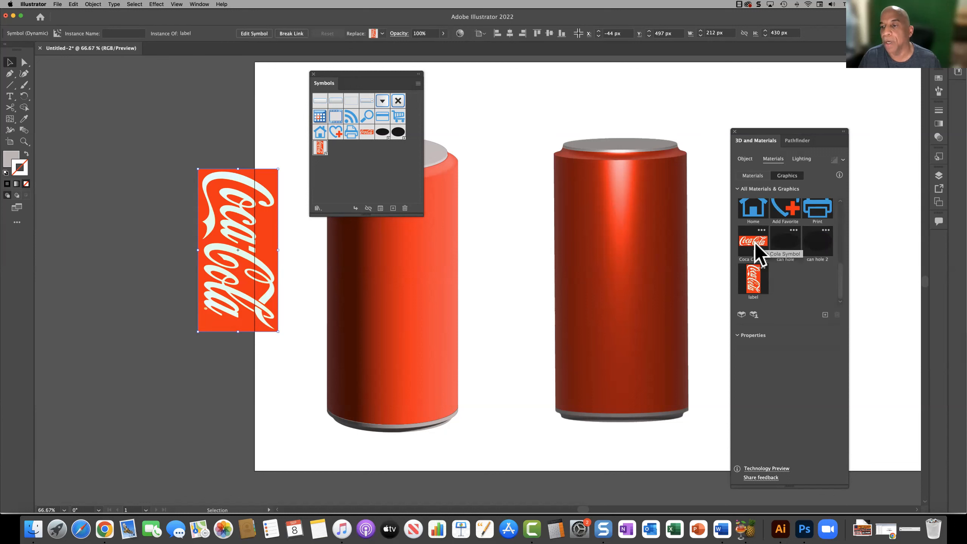
left_click_drag(754, 242, 603, 274)
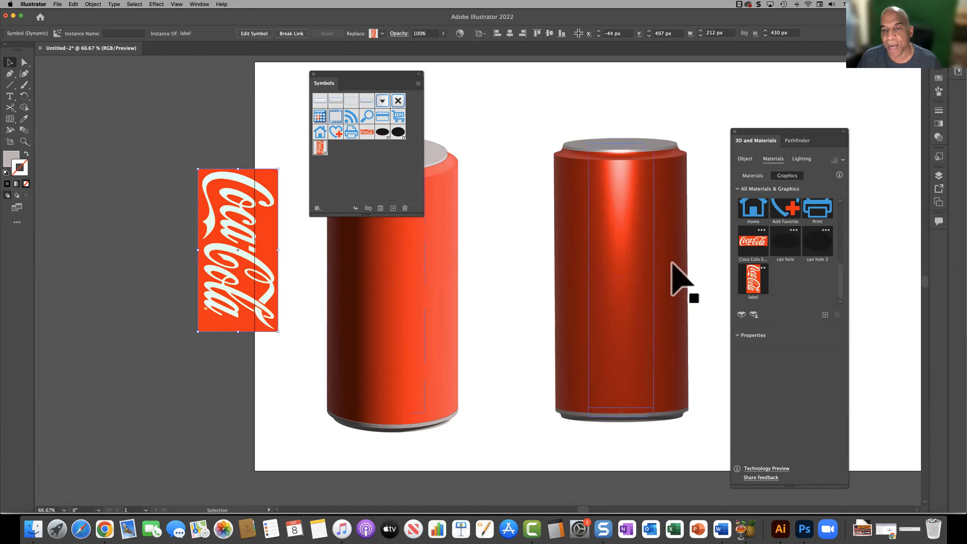
left_click(626, 265)
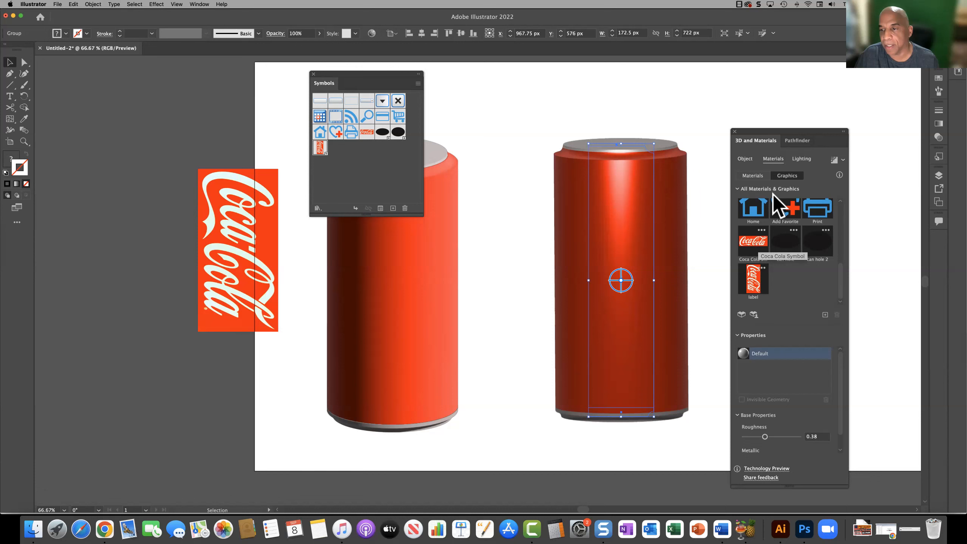
left_click(745, 176)
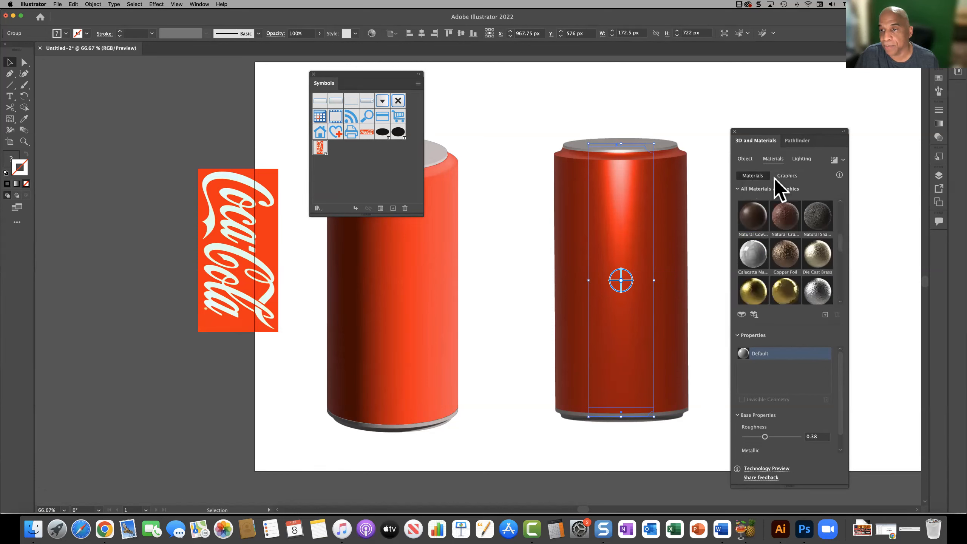
left_click(781, 178)
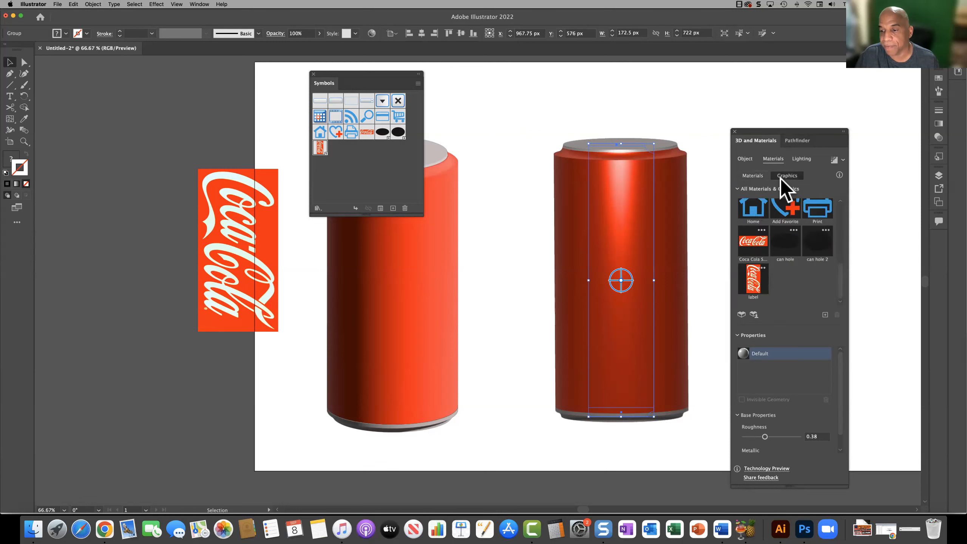
left_click(749, 242)
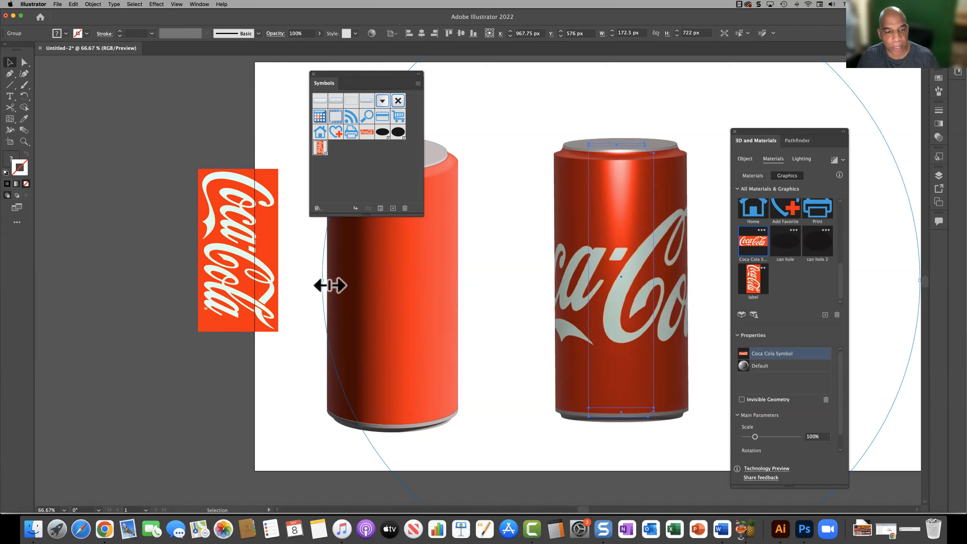
Step: Resize the Coca Cola Symbol graphic on the grouped can to 61.37% and set its rotation to 90° so it reads upward
left_click_drag(329, 285, 514, 297)
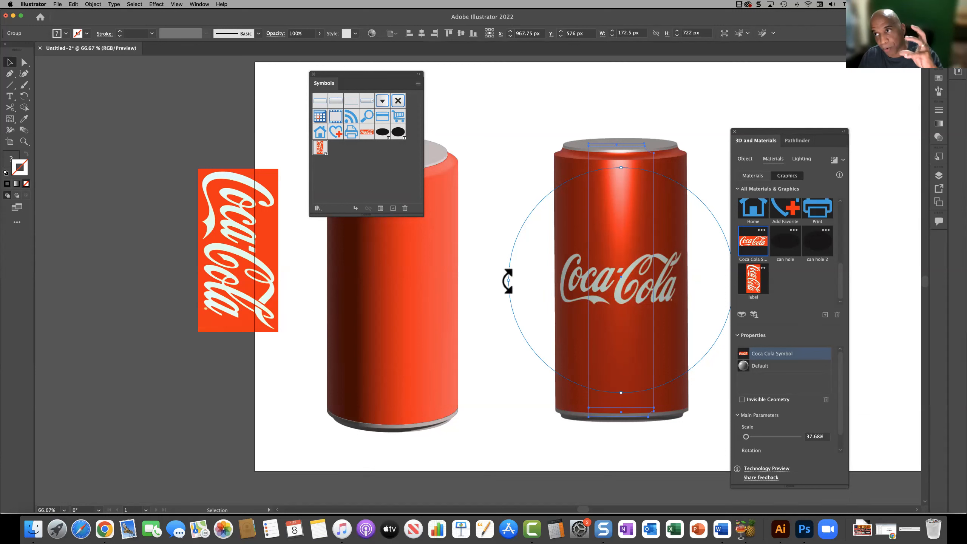
left_click_drag(508, 281, 626, 185)
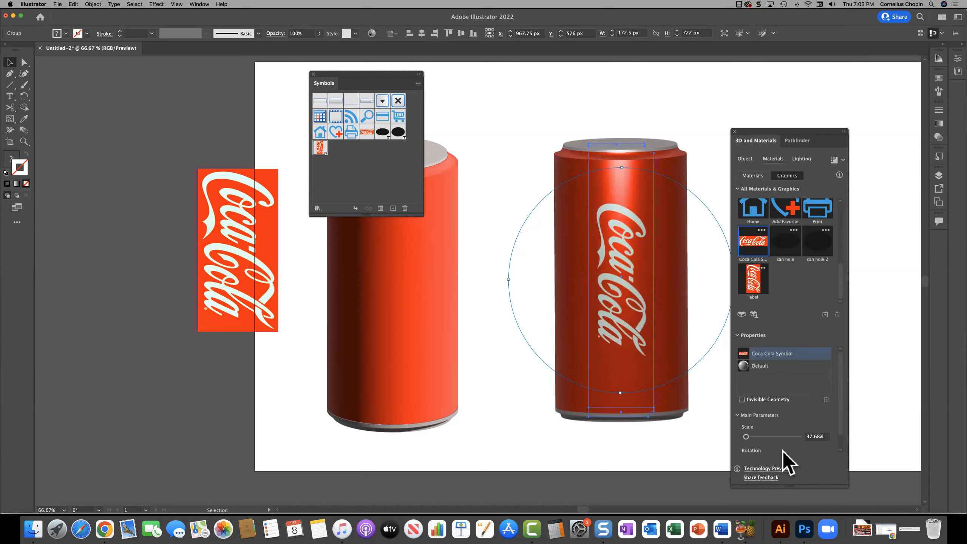
scroll(783, 450, "down", 1)
left_click_drag(745, 421, 767, 421)
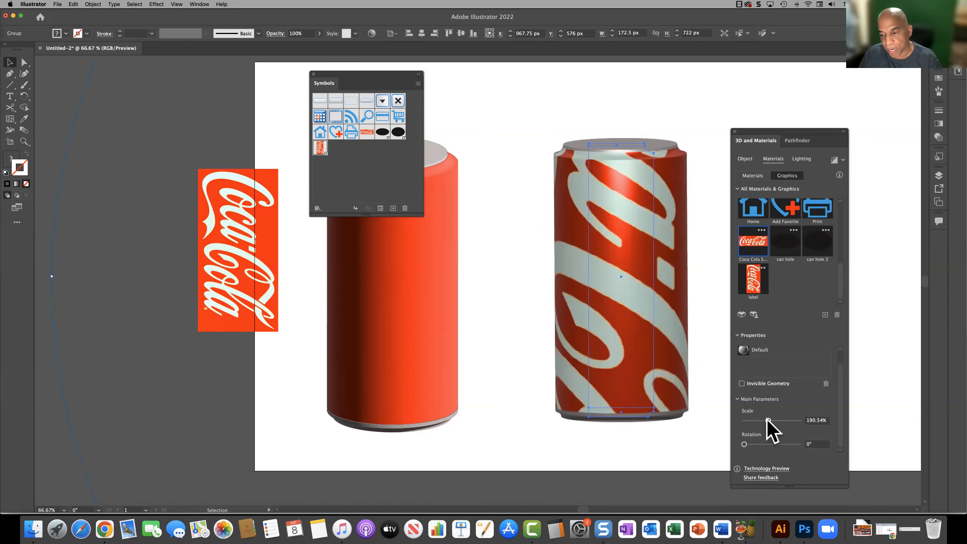
left_click_drag(756, 421, 746, 421)
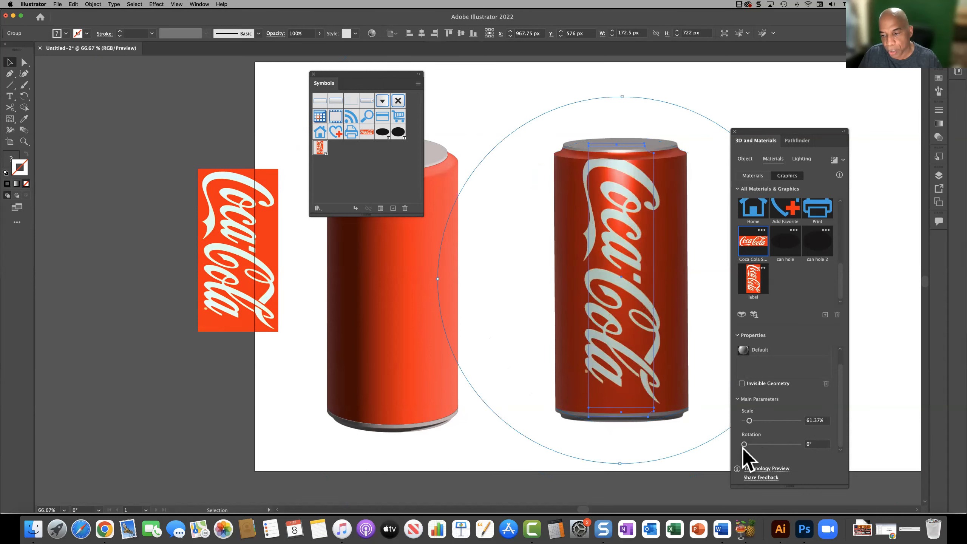
left_click_drag(746, 446, 758, 445)
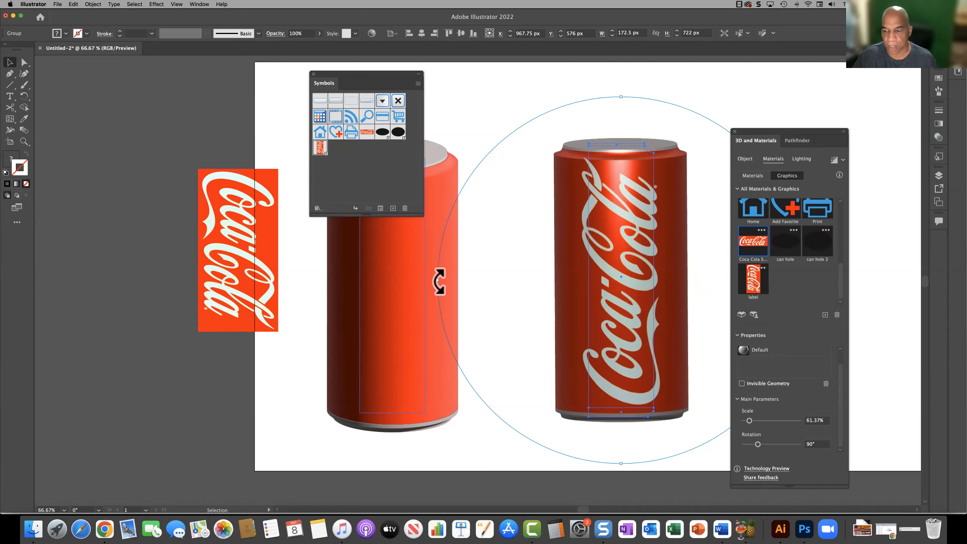
Step: Scale the vertical logo to 48.94% and slide it around to the left side of the can's body
left_click_drag(748, 420, 745, 420)
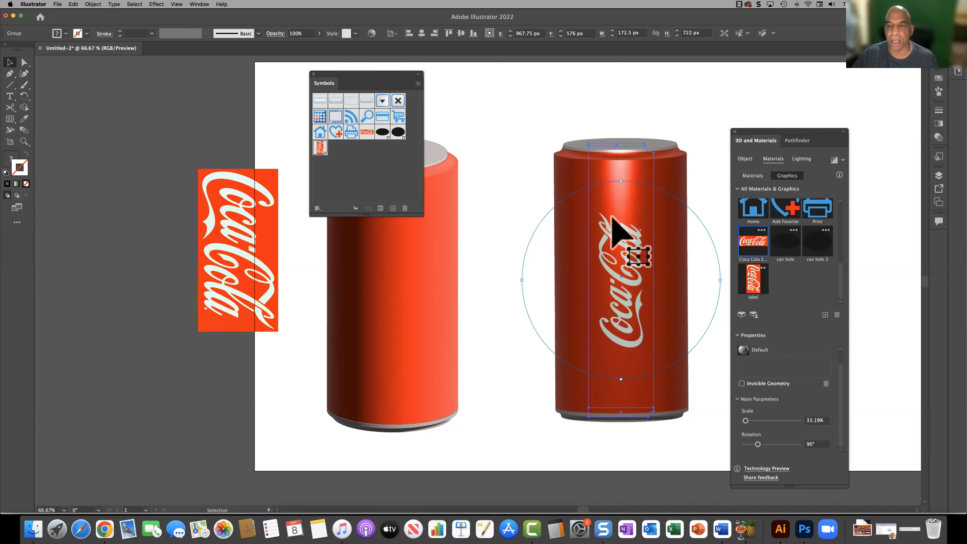
left_click_drag(621, 181, 625, 134)
left_click_drag(624, 324, 617, 261)
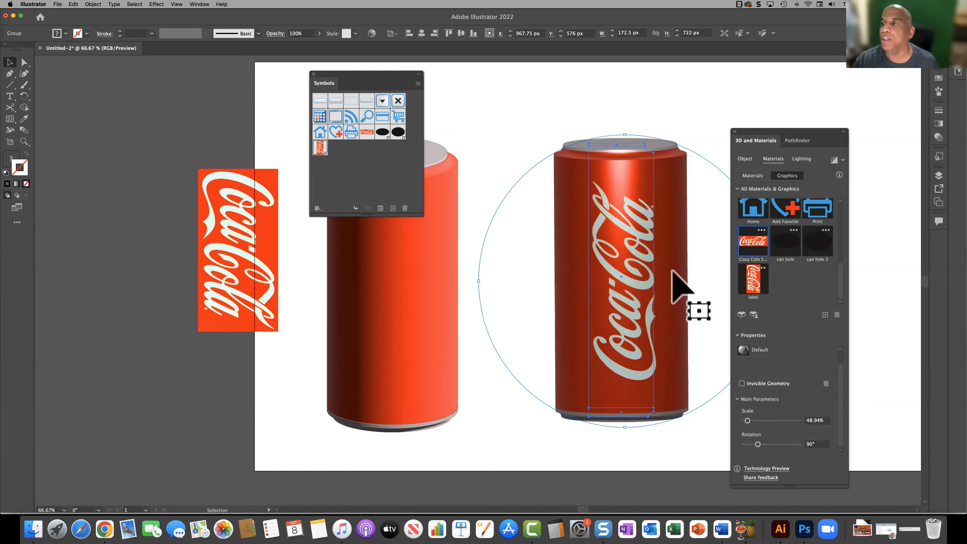
left_click_drag(673, 271, 583, 278)
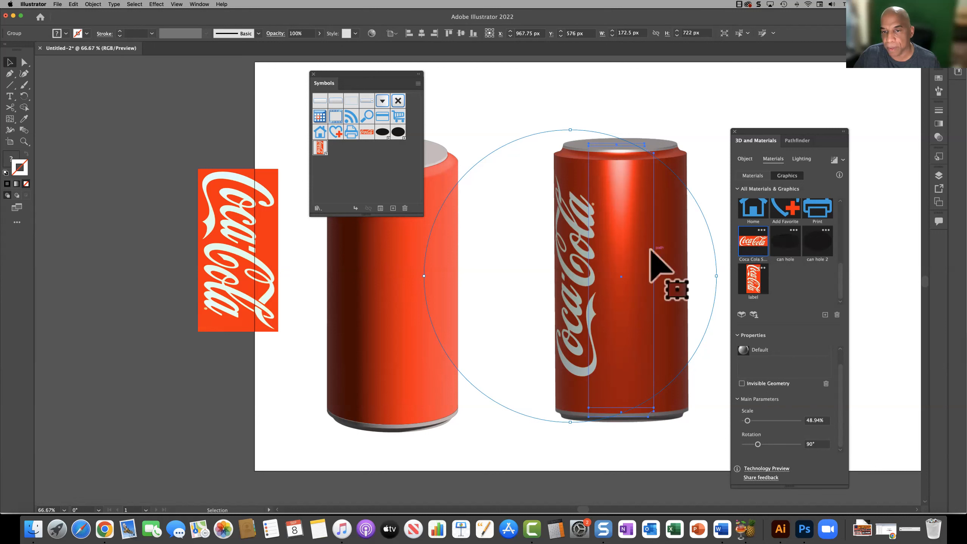
Step: Try a second Coca Cola Symbol graphic on the can, scaled to 46.19% and turned vertical, over the lid and body, and delete it
left_click(754, 242)
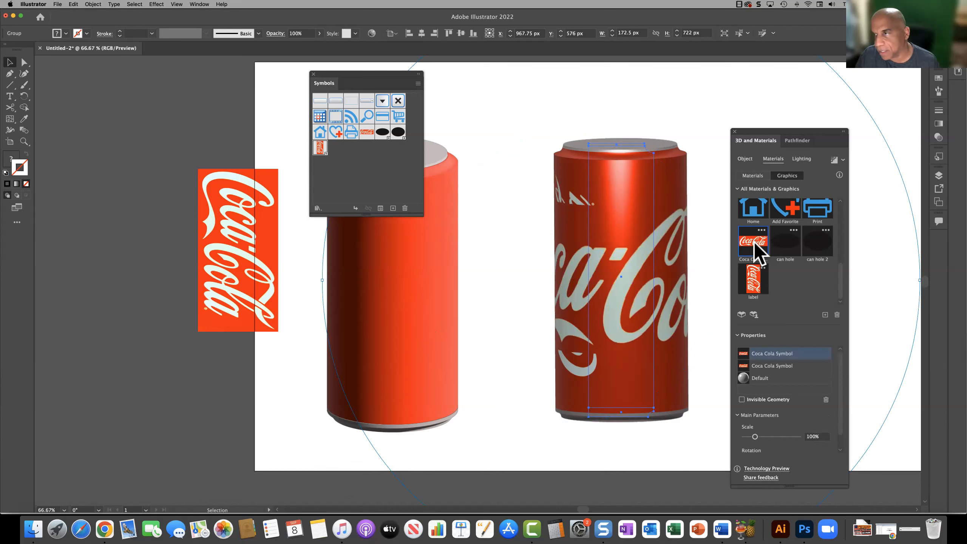
left_click_drag(754, 242, 560, 306)
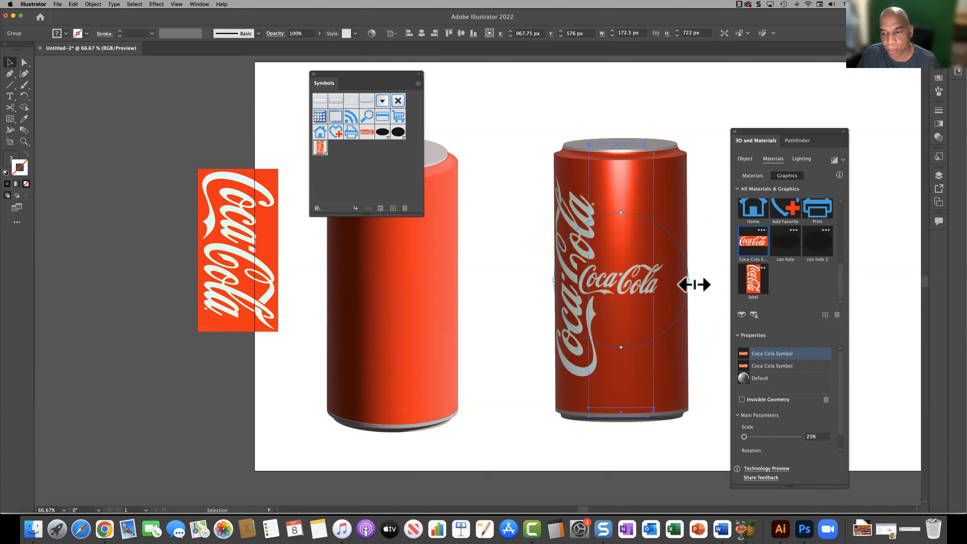
left_click_drag(695, 276, 626, 366)
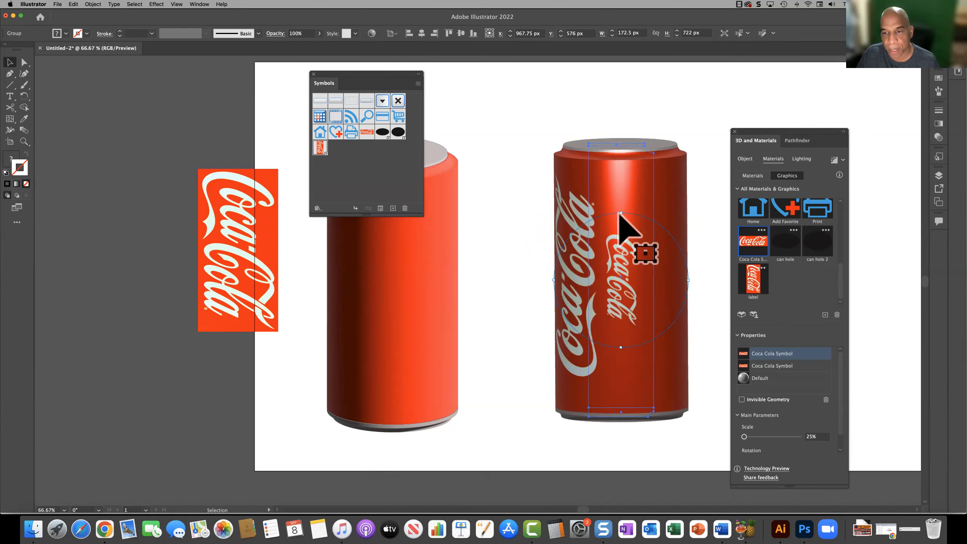
left_click_drag(626, 218, 623, 148)
left_click_drag(614, 299, 626, 154)
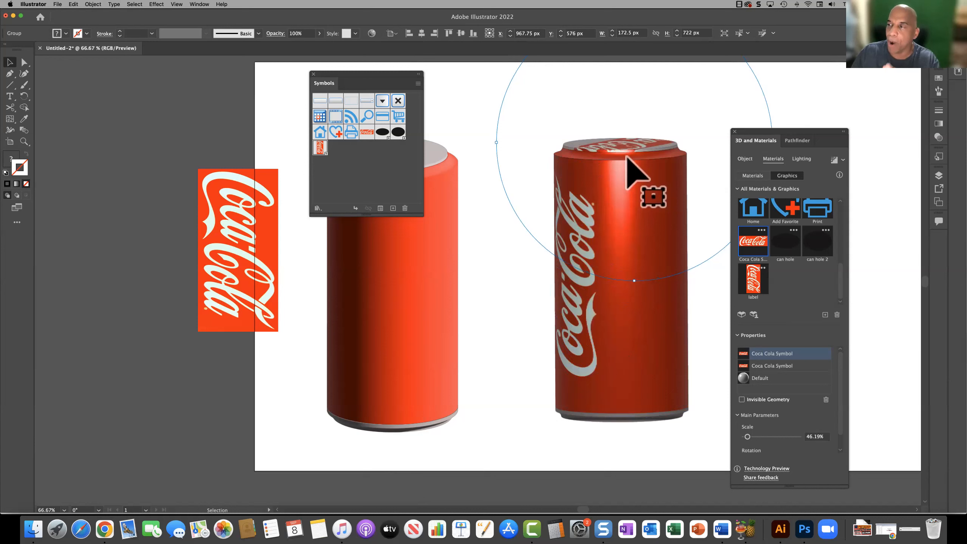
left_click_drag(627, 157, 650, 302)
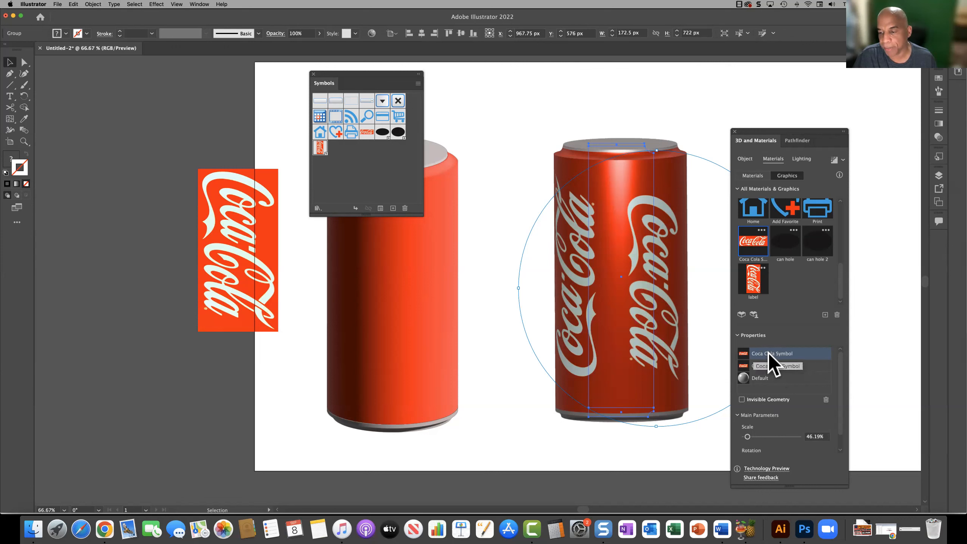
left_click(826, 399)
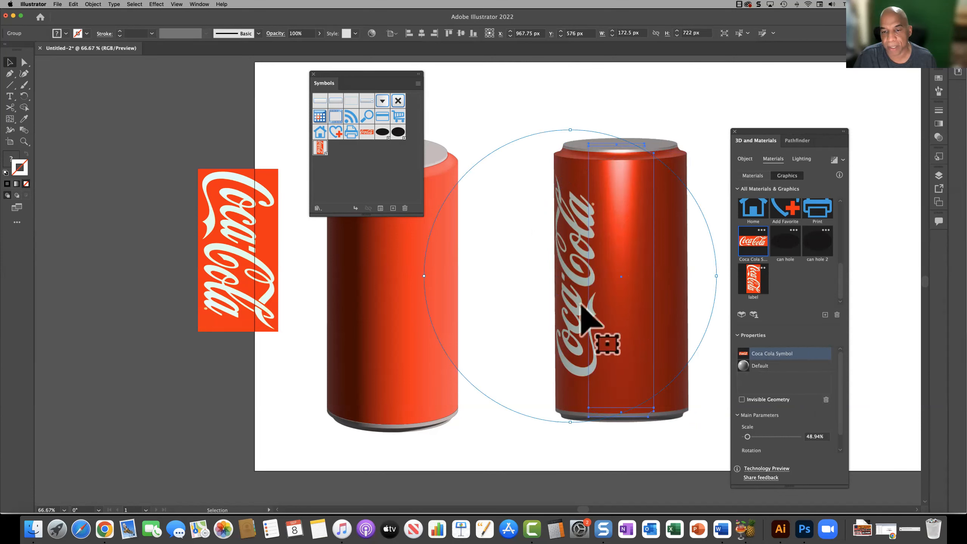
Step: Move the remaining vertical logo back to the centre of the can's front
left_click_drag(583, 296, 622, 289)
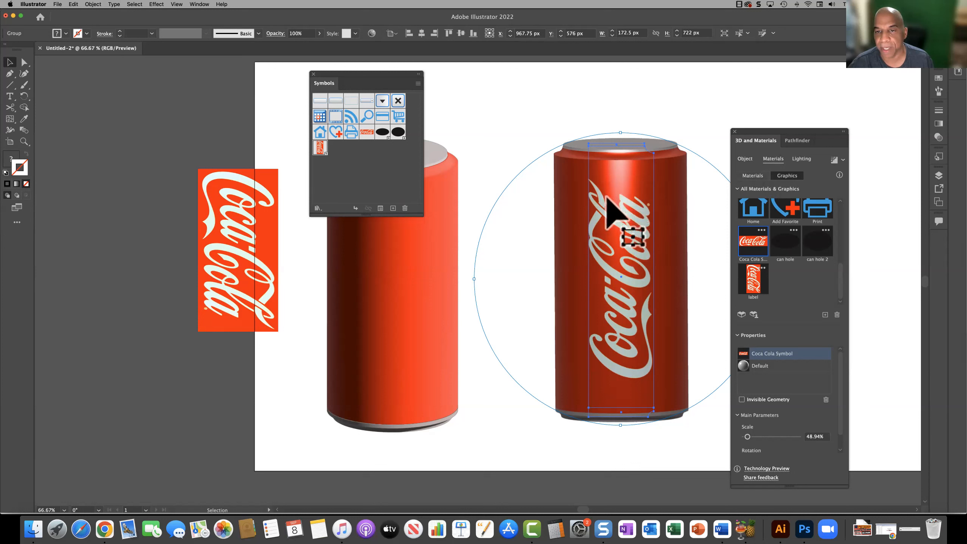
Step: Try the Die Cast Brass material on the body path inside the isolated can group, undo it, and exit isolation mode
double_click(625, 205)
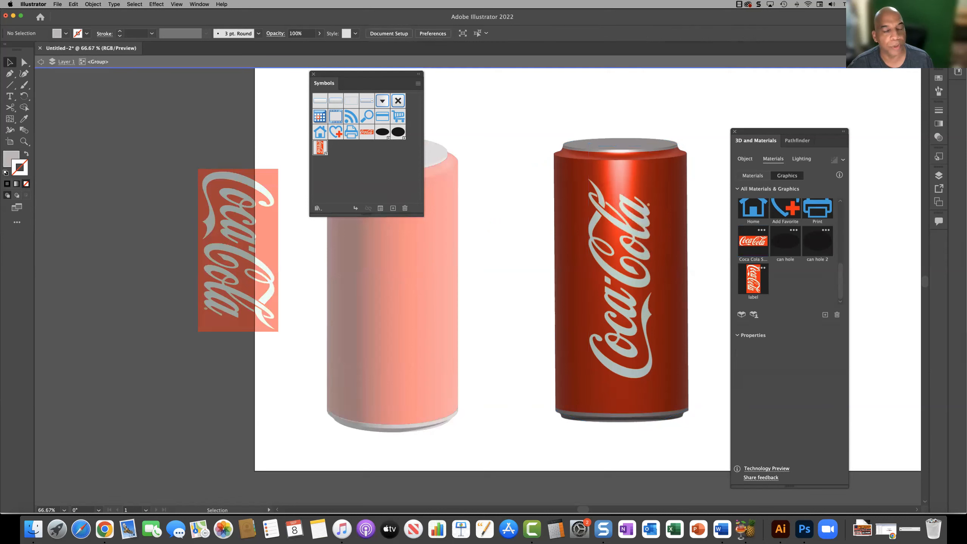
left_click(626, 230)
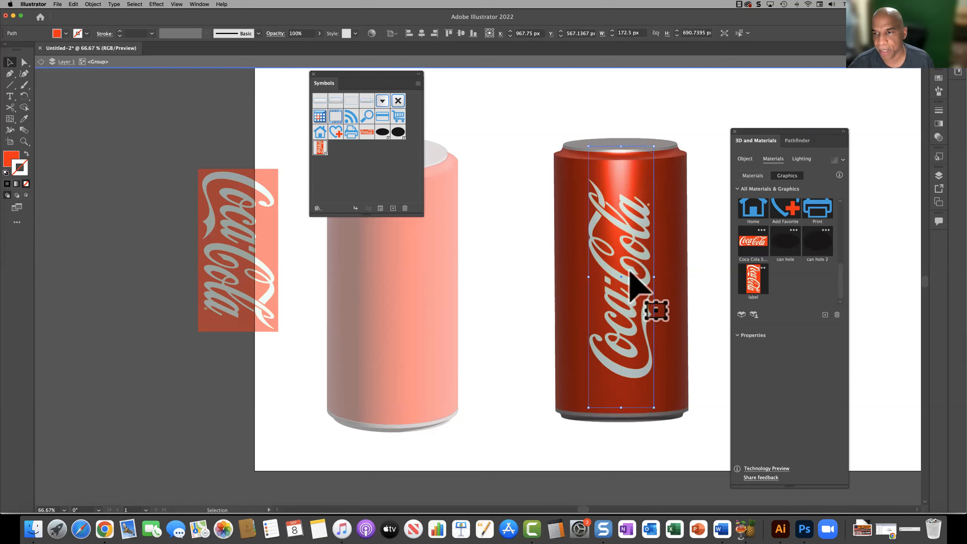
left_click(750, 176)
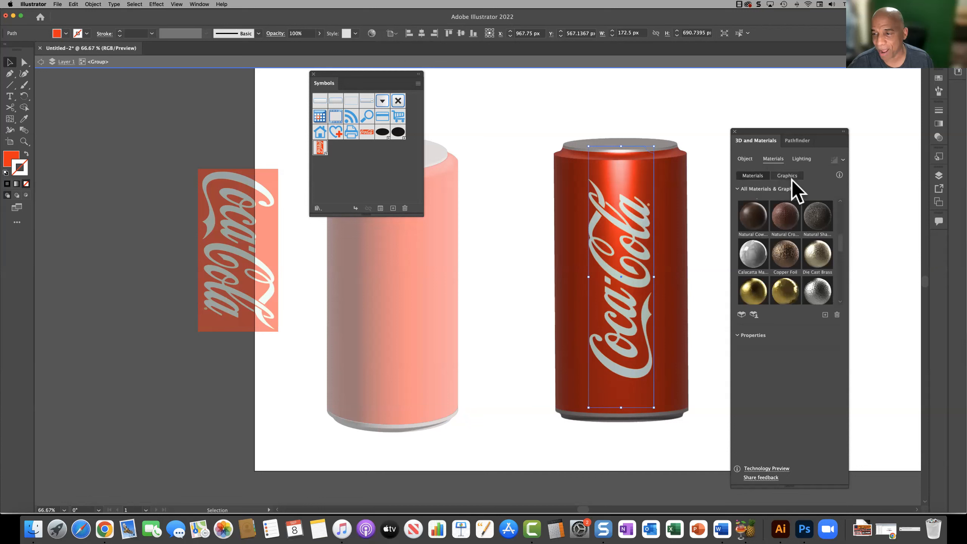
left_click(819, 255)
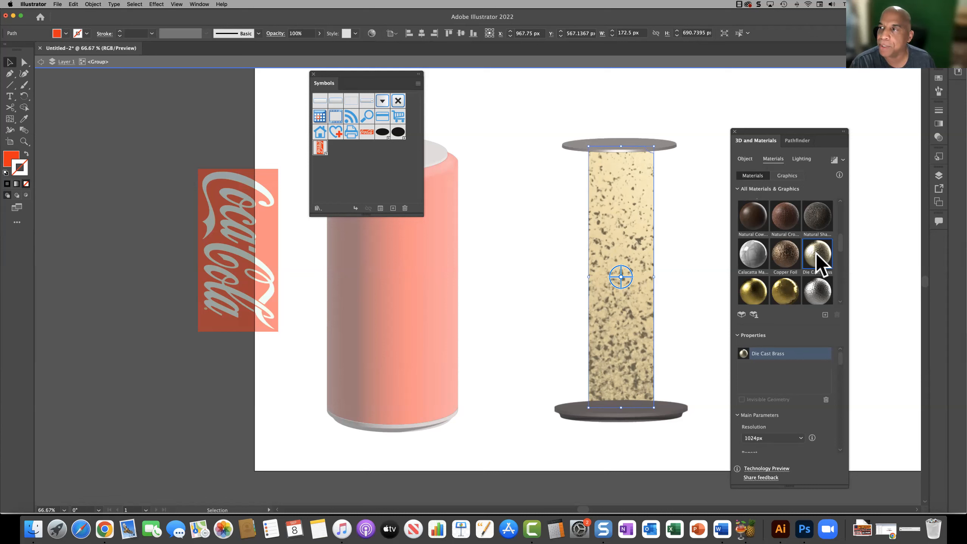
key("a")
key("v")
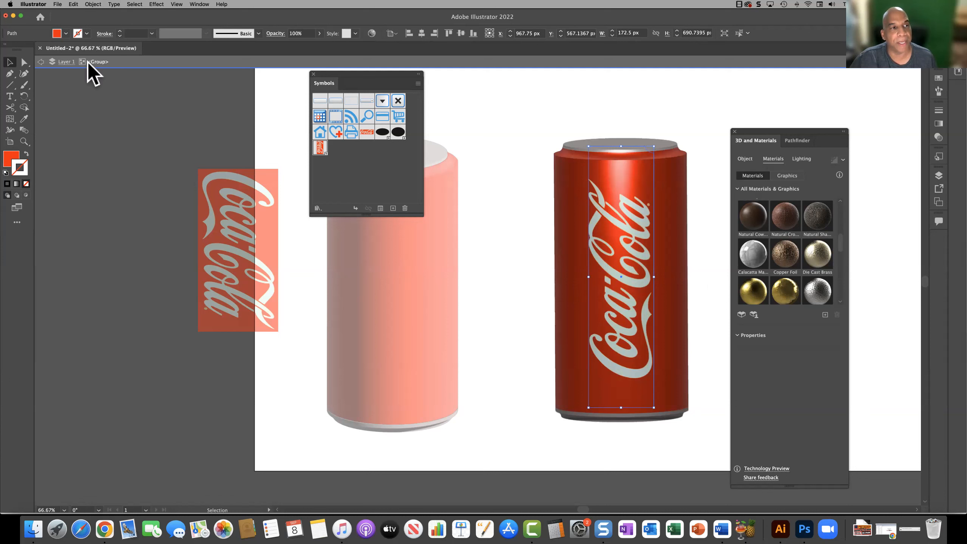
left_click(41, 61)
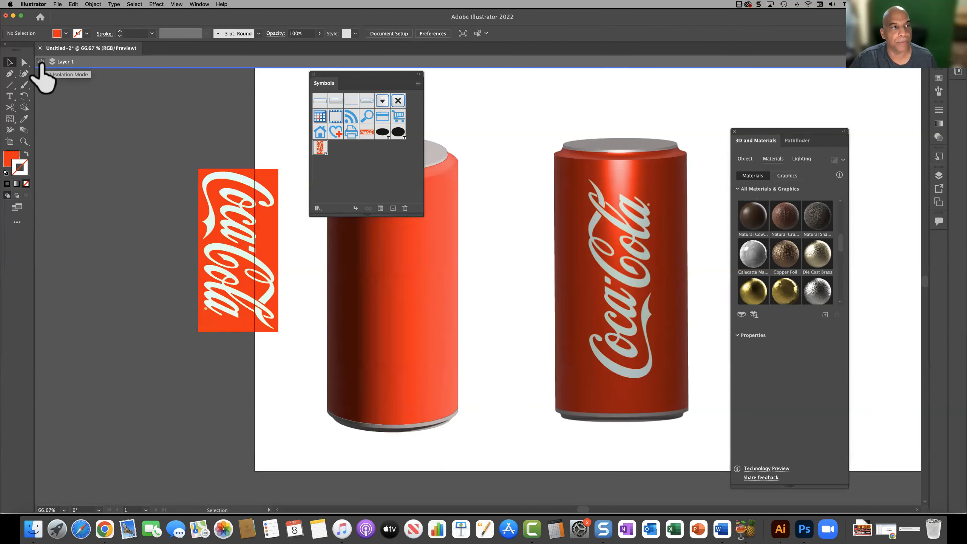
left_click(39, 61)
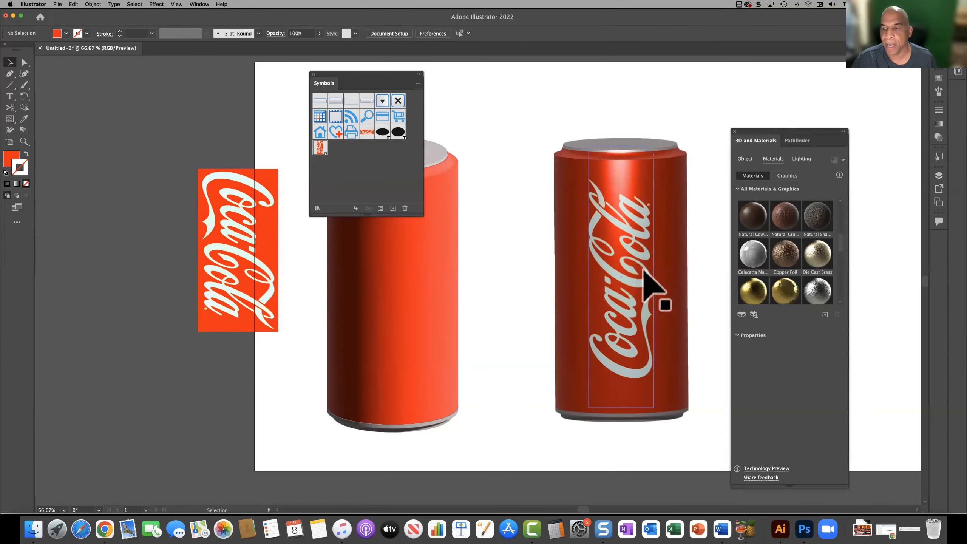
Step: Compare the Standard, Diffuse, Top Left and Right lighting presets on the grouped can and settle on Diffuse
left_click(801, 160)
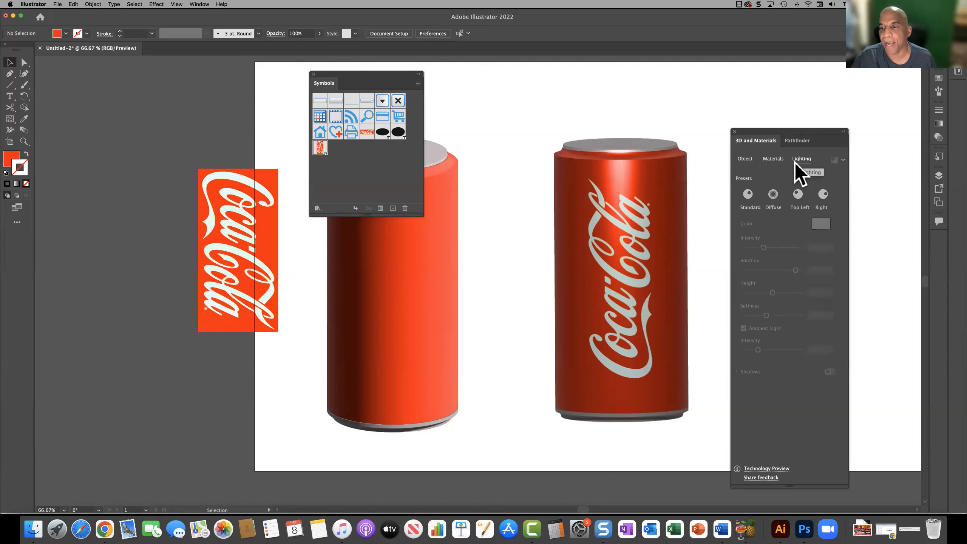
left_click(773, 194)
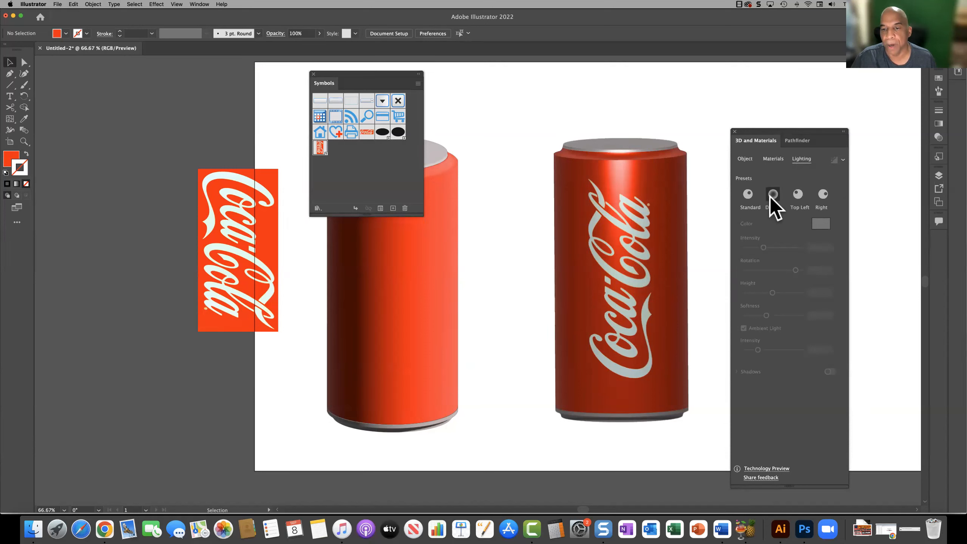
left_click(635, 237)
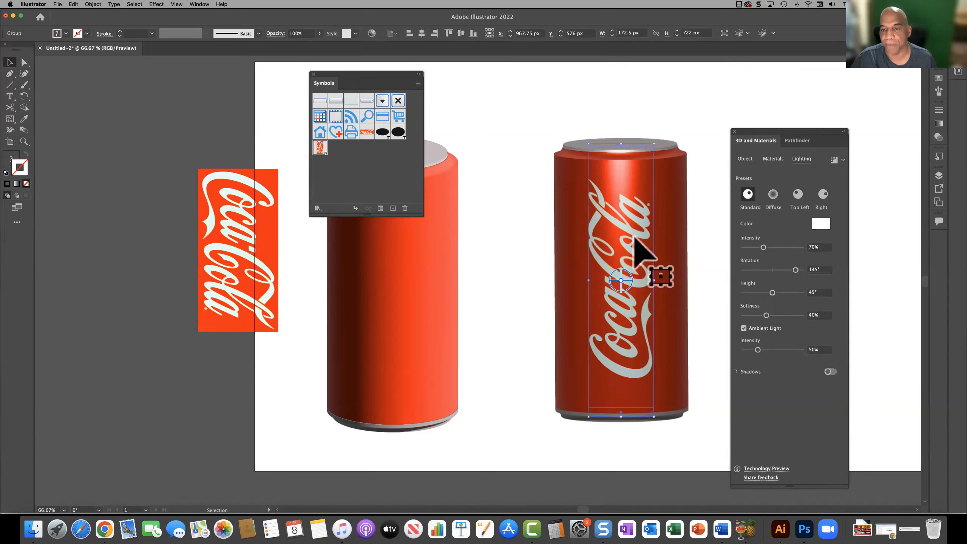
left_click(773, 194)
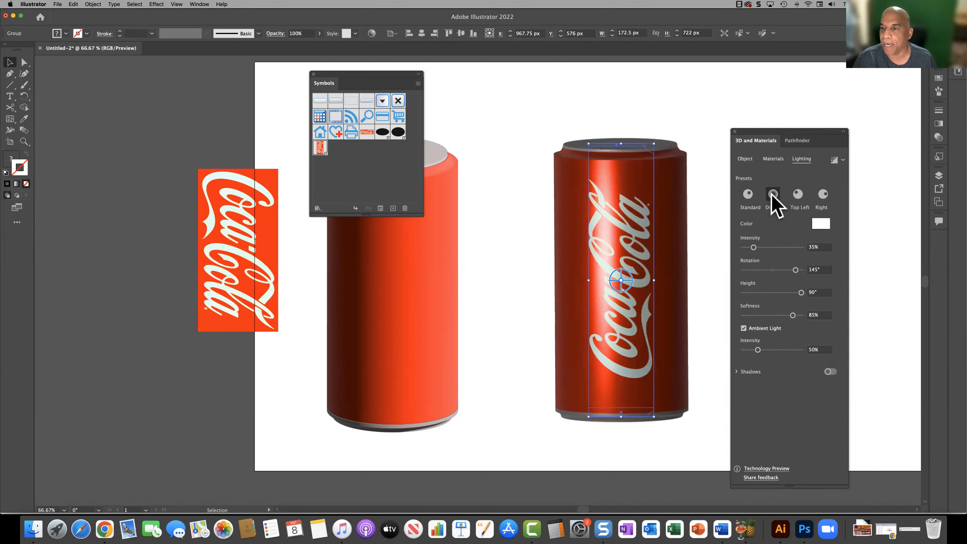
left_click(748, 194)
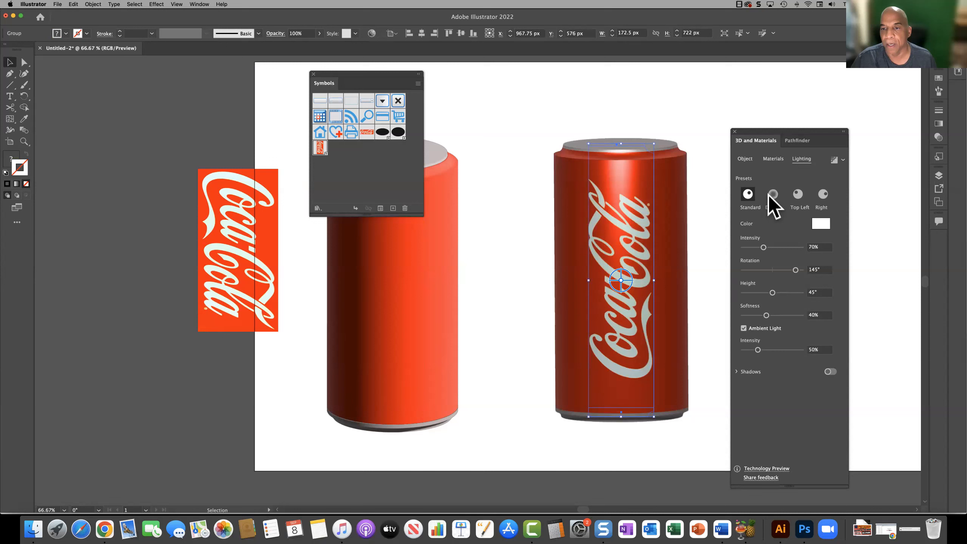
left_click(773, 194)
left_click(797, 196)
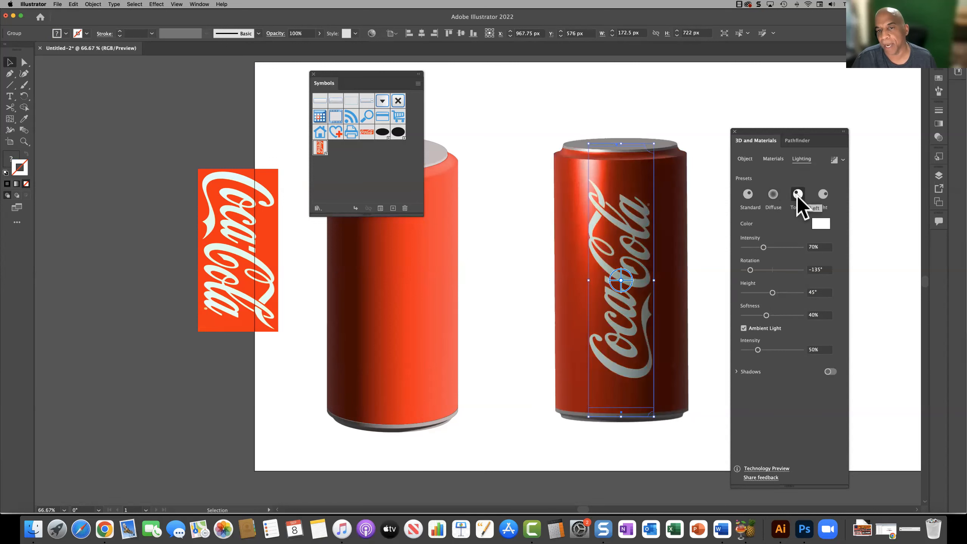
left_click(823, 194)
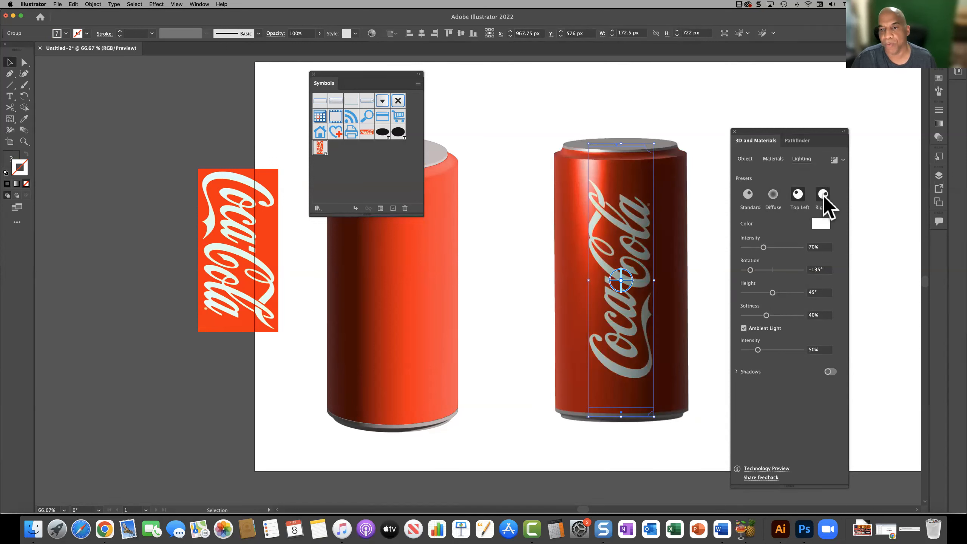
left_click(797, 195)
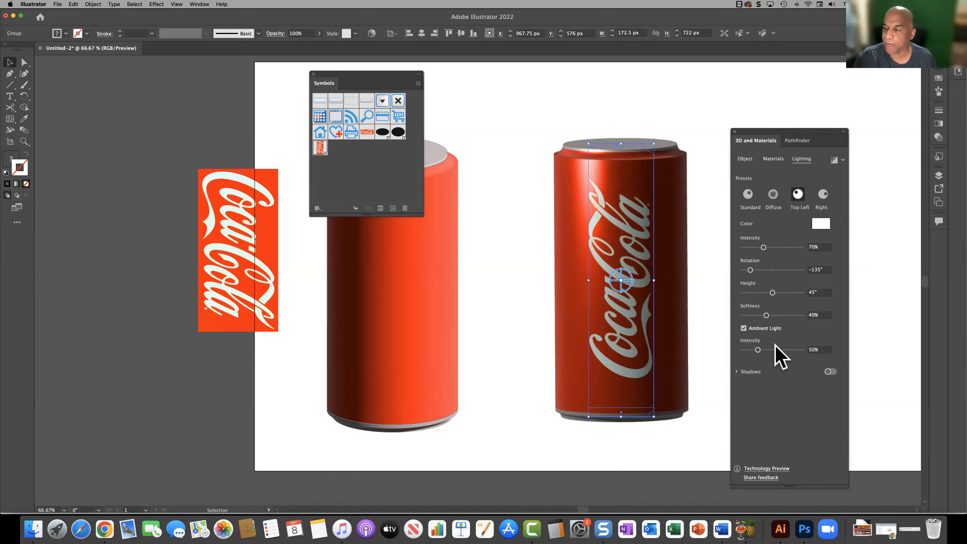
left_click(772, 198)
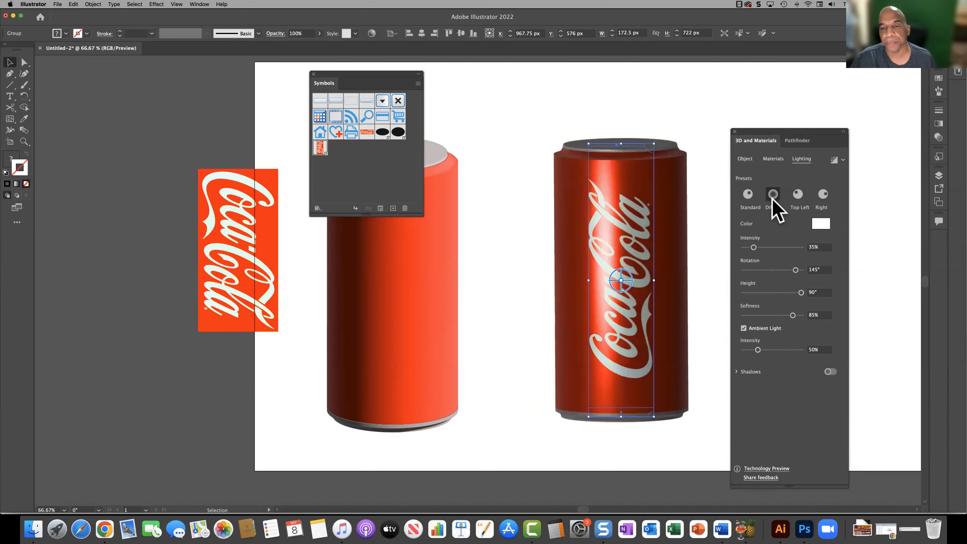
left_click(703, 235)
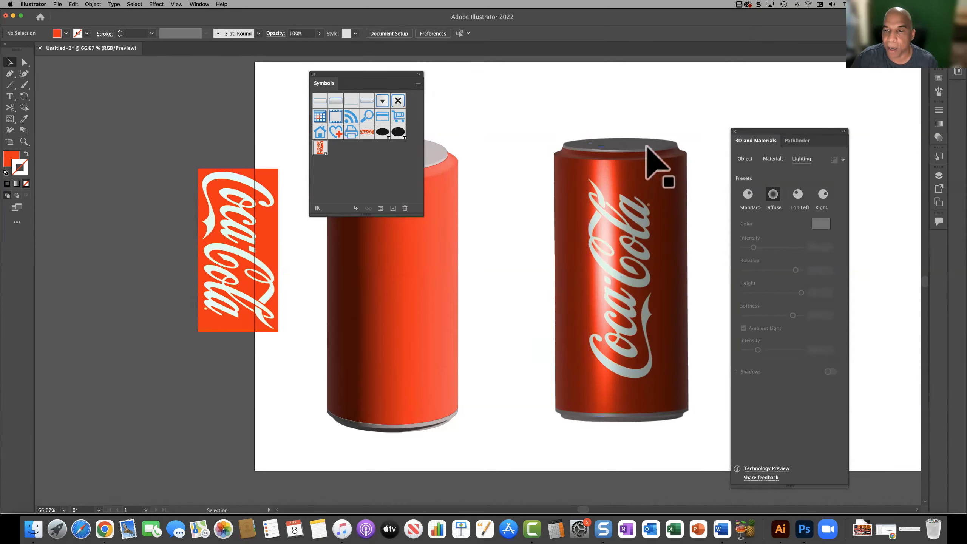
Step: Tilt the grouped can in 3D to expose more of its lid, and show its material properties
left_click(620, 277)
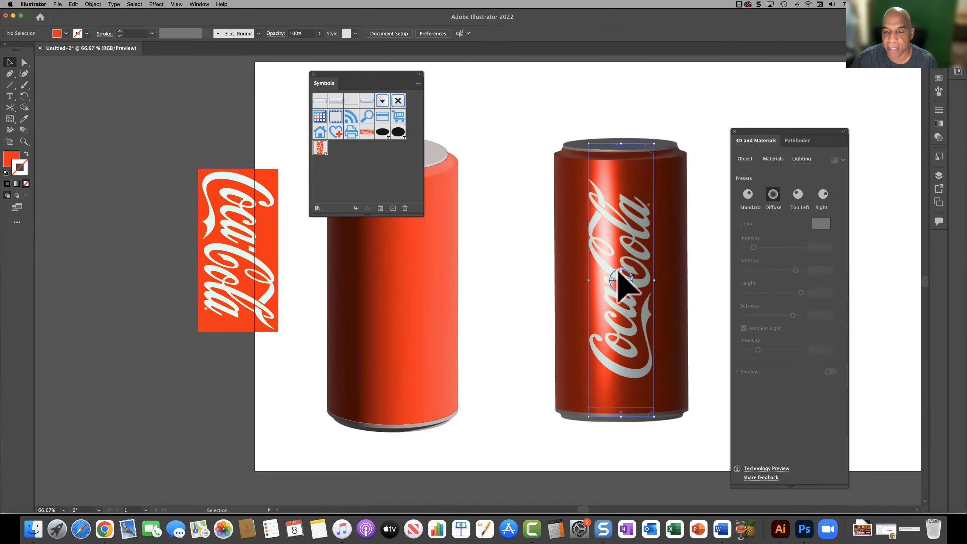
mouse_move(625, 281)
left_mouse_down()
mouse_move(657, 289)
mouse_move(589, 253)
mouse_move(661, 290)
mouse_move(630, 275)
mouse_move(614, 281)
mouse_move(625, 284)
left_mouse_up()
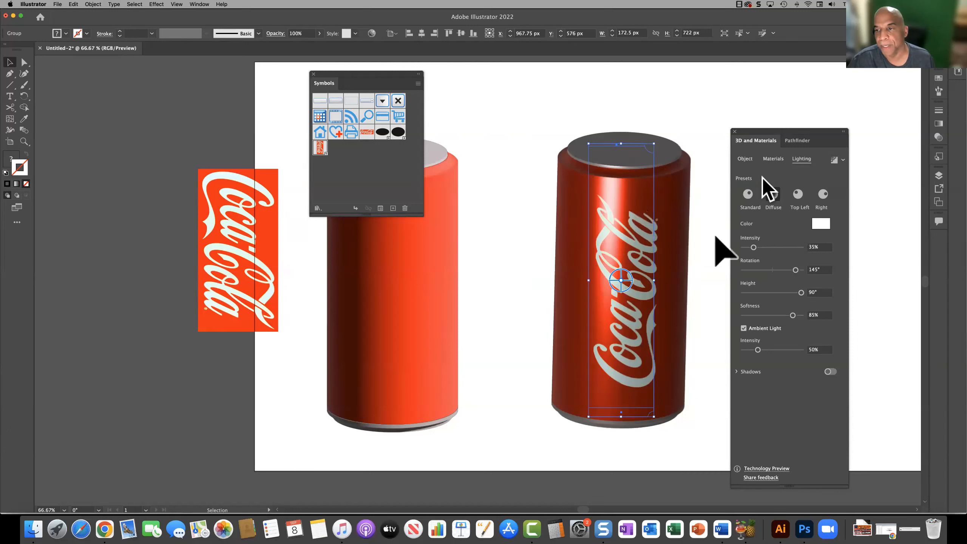
left_click(775, 159)
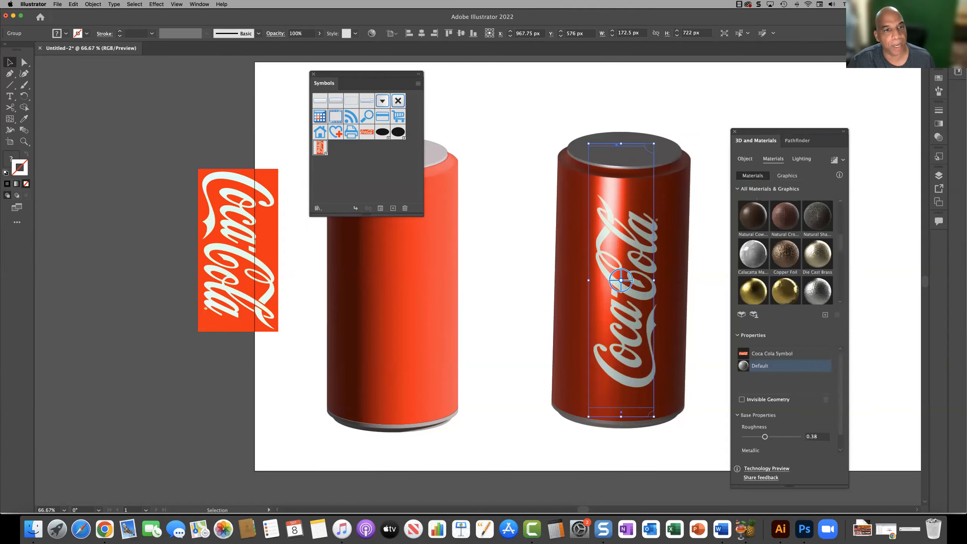
Step: Apply the can hole graphic to the grouped can and move it from the front up onto the lid
left_click_drag(321, 142, 320, 146)
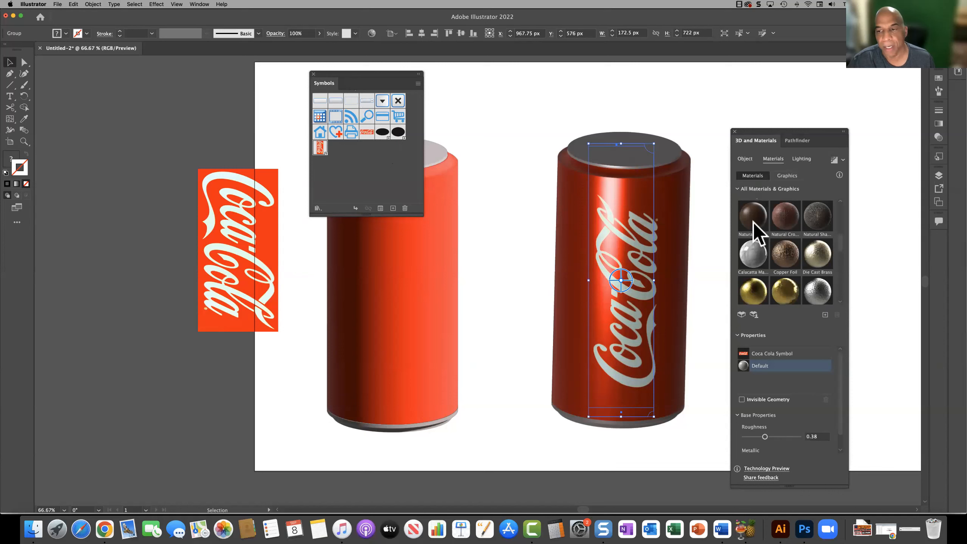
left_click(785, 175)
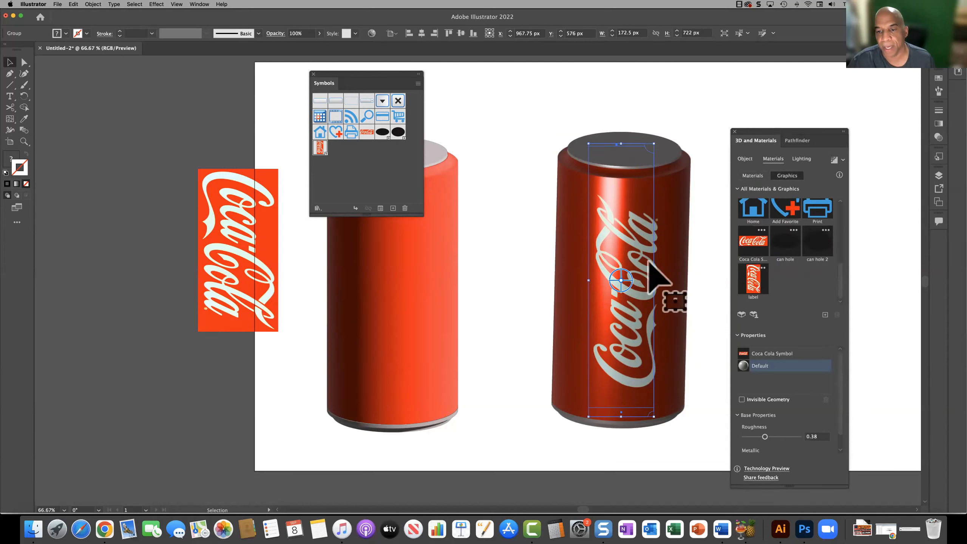
left_click(790, 242)
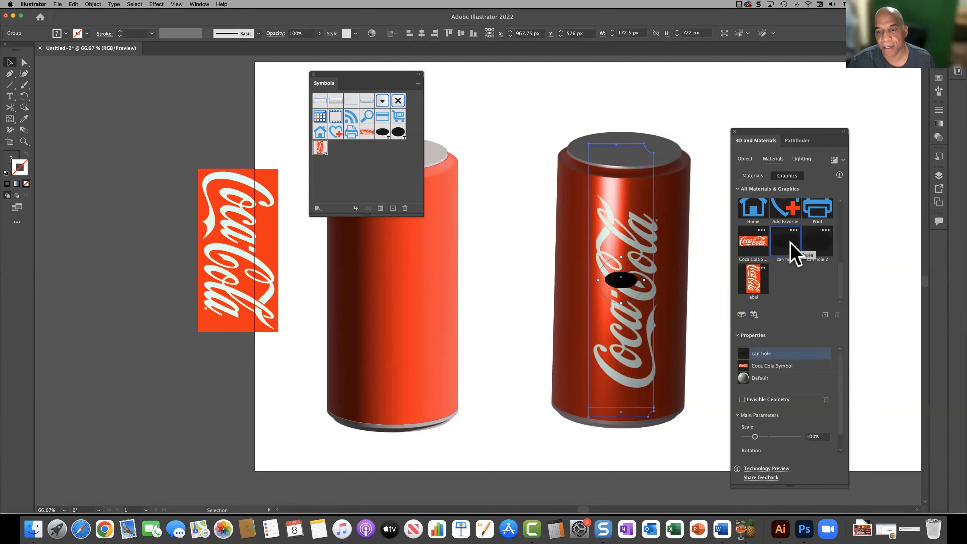
left_click_drag(618, 284, 638, 188)
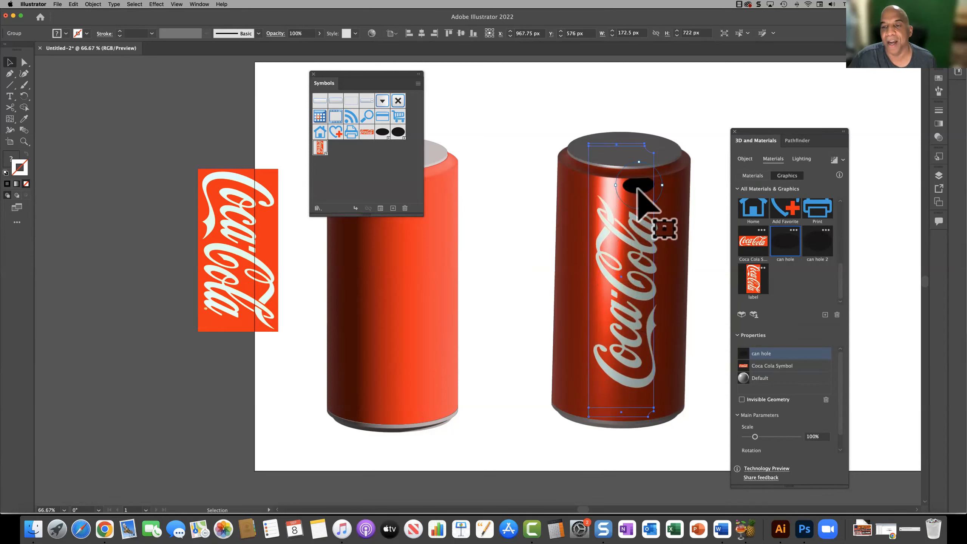
left_click_drag(640, 195, 639, 160)
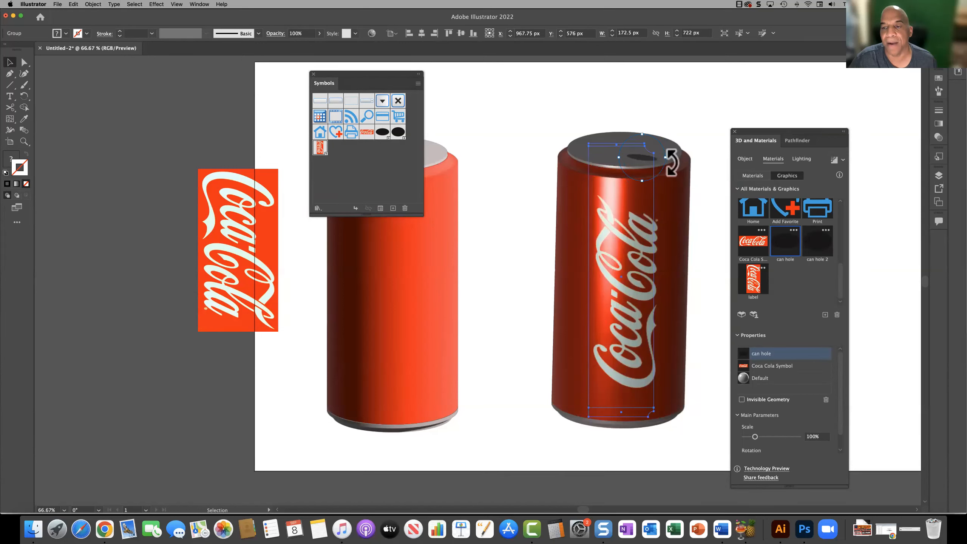
Step: Rotate and enlarge the can hole graphic to a scale of 168.76% and position it near the lid's right edge
left_click_drag(671, 161, 622, 110)
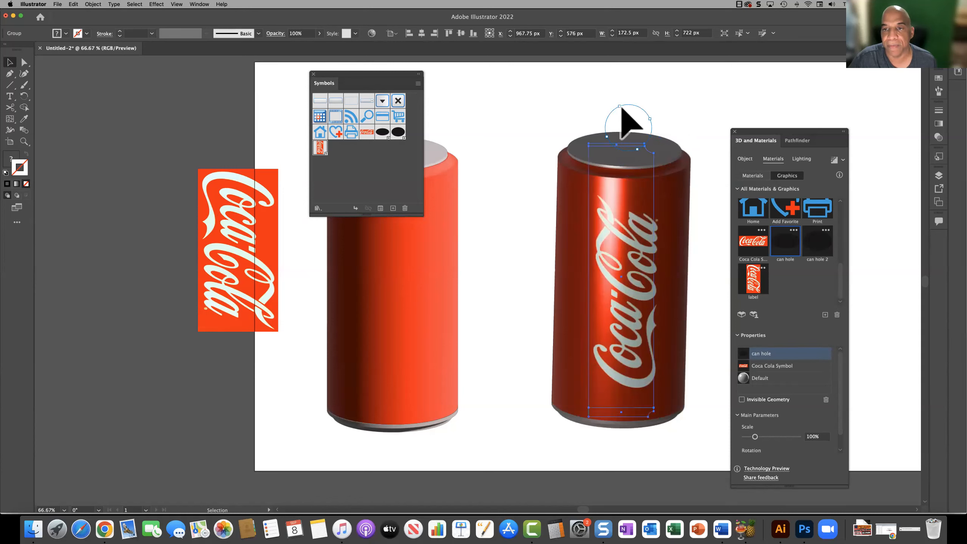
left_click_drag(650, 119, 679, 126)
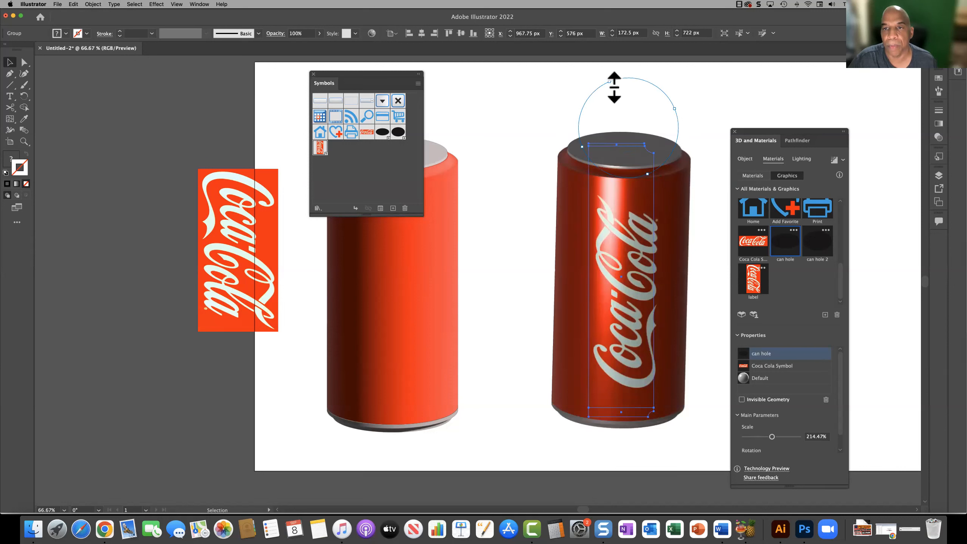
left_click_drag(614, 87, 629, 132)
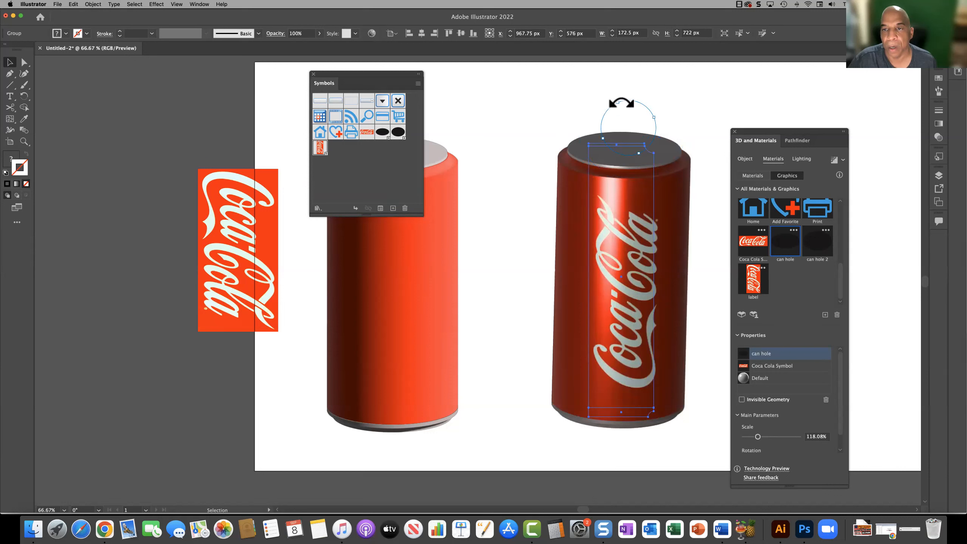
mouse_move(626, 133)
left_mouse_down()
mouse_move(678, 156)
mouse_move(635, 123)
left_mouse_up()
left_click_drag(631, 169, 611, 172)
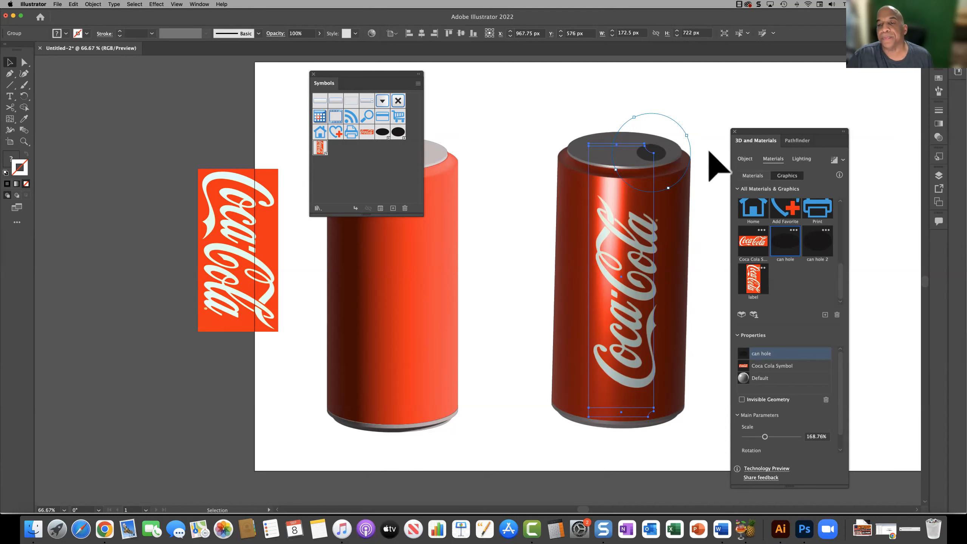
left_click(718, 159)
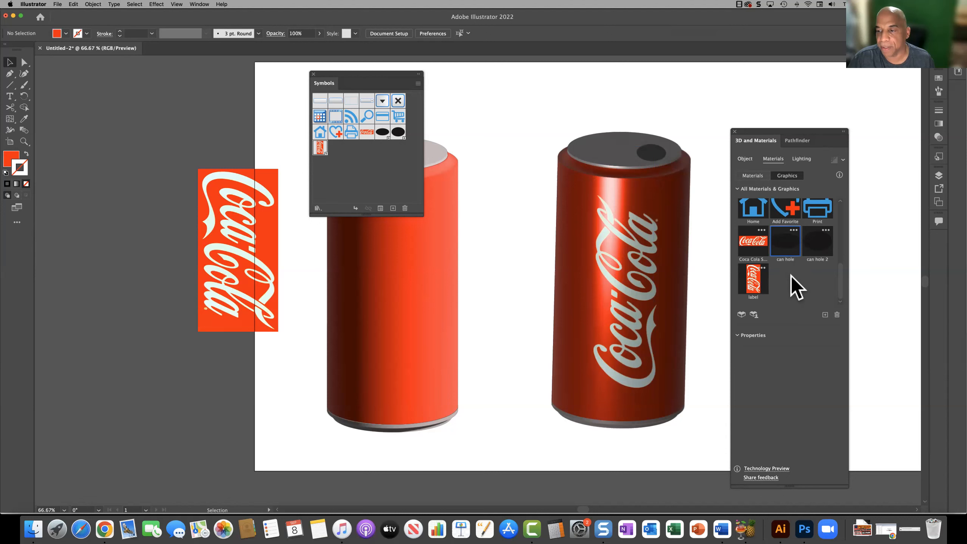
Step: Delete the can hole graphic from the grouped can's material properties and deselect the can
left_click(667, 154)
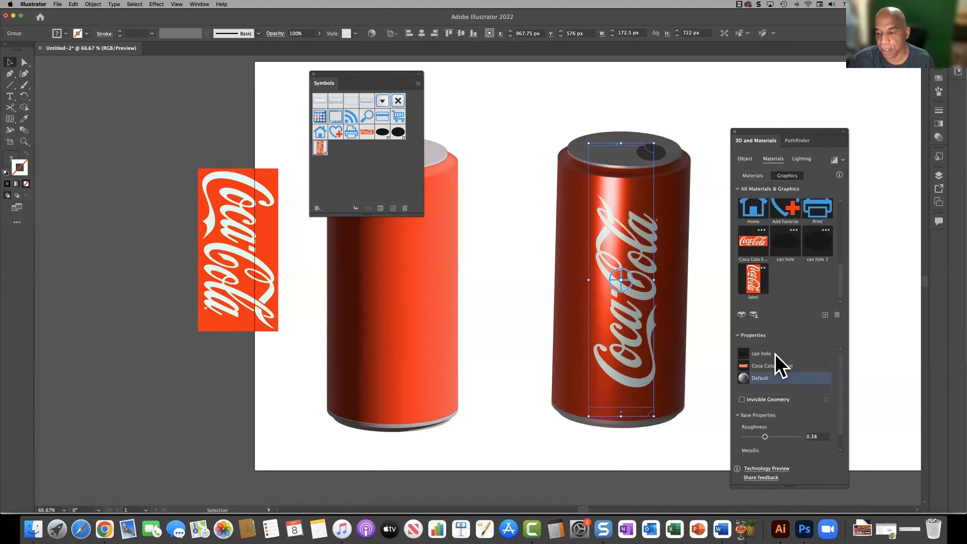
left_click(763, 355)
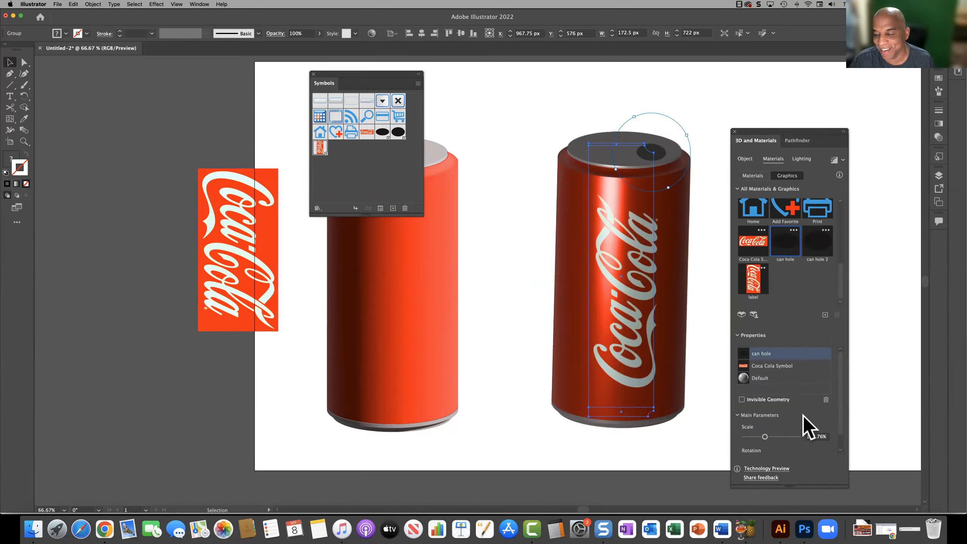
left_click(826, 400)
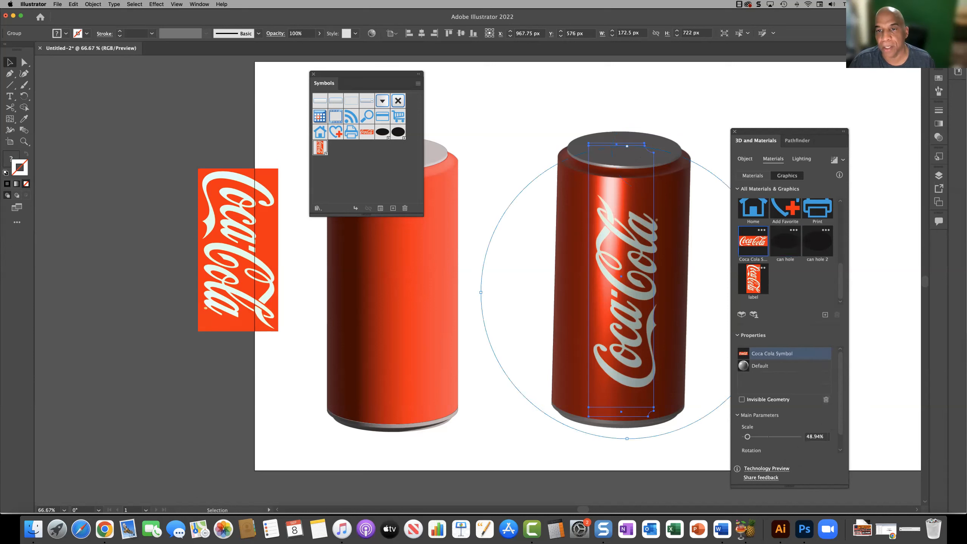
left_click(691, 122)
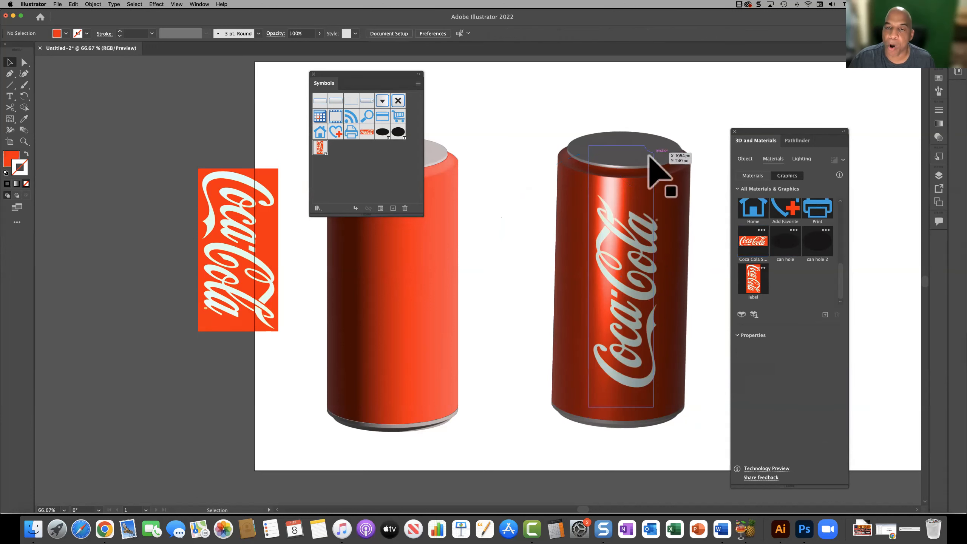
Step: Tilt the grouped can in 3D to show less of its lid, and move it up and left to about X 826, Y 501 px
left_click(621, 278)
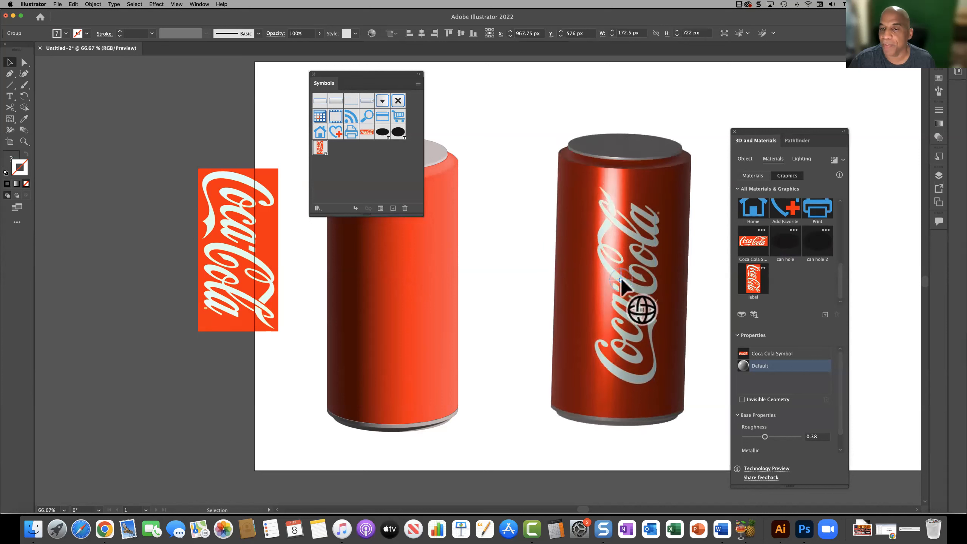
left_click(621, 281)
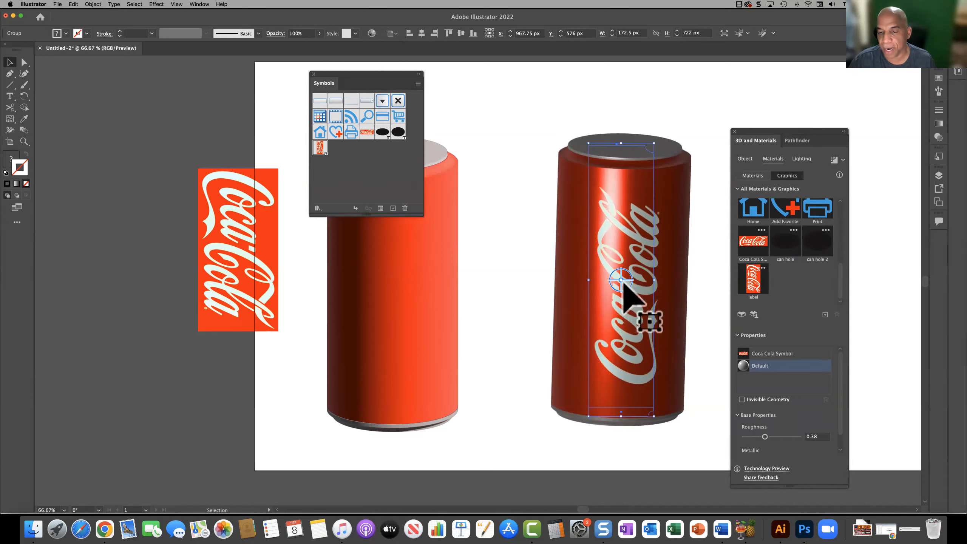
mouse_move(621, 280)
left_mouse_down()
mouse_move(606, 273)
mouse_move(624, 274)
mouse_move(620, 257)
mouse_move(623, 279)
left_mouse_up()
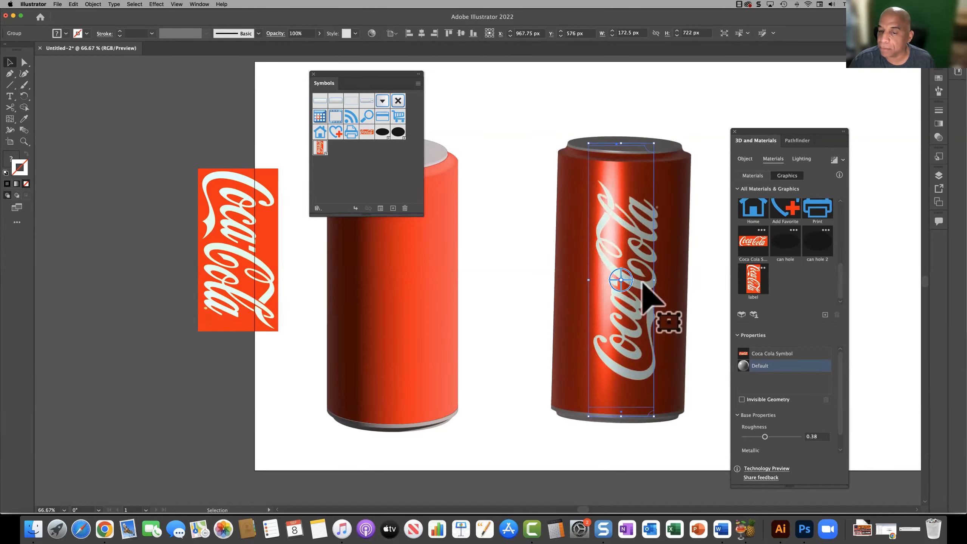
left_click_drag(619, 190, 559, 155)
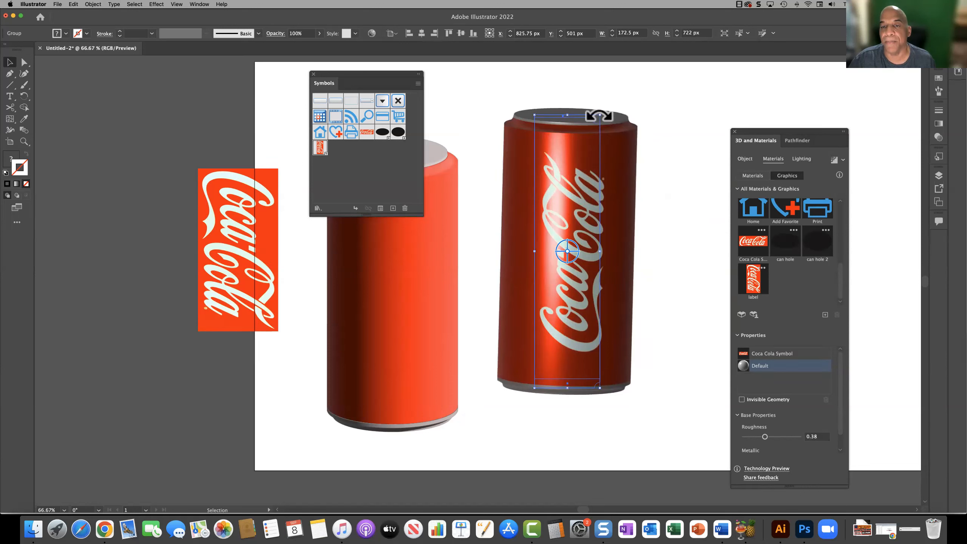
Step: Try rotating the grouped can's underlying profile by its bounding box, clear the view of the artwork, and undo the rotations
left_click_drag(626, 134, 652, 177)
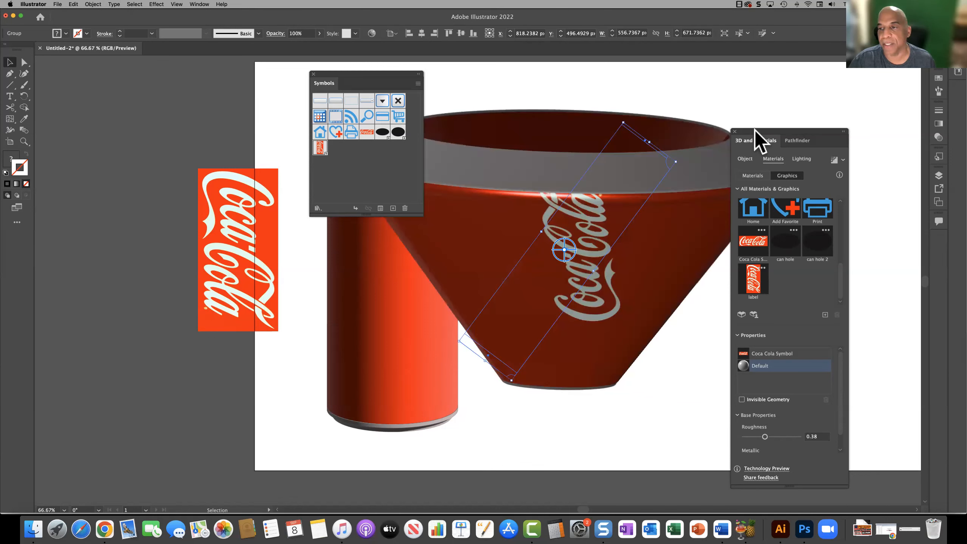
left_click_drag(773, 136, 869, 155)
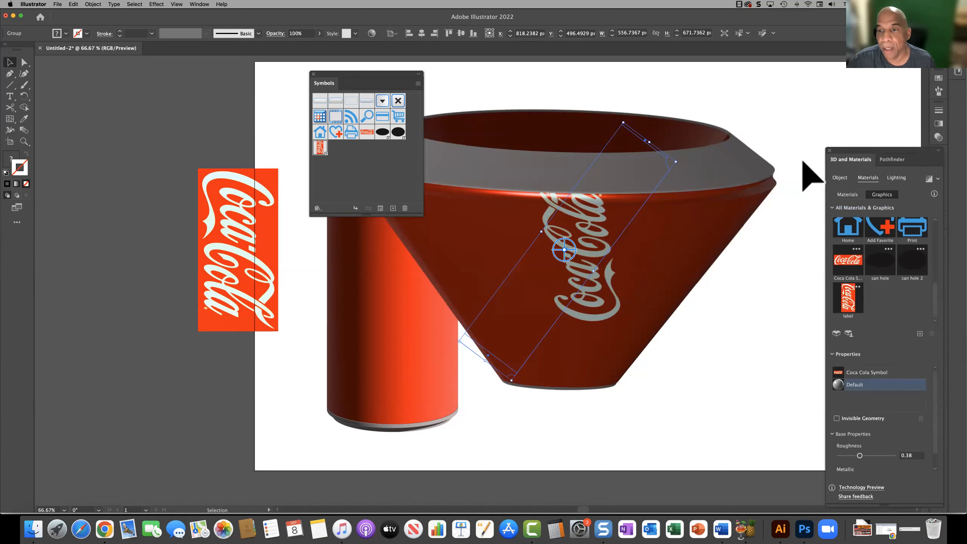
left_click_drag(684, 168, 695, 286)
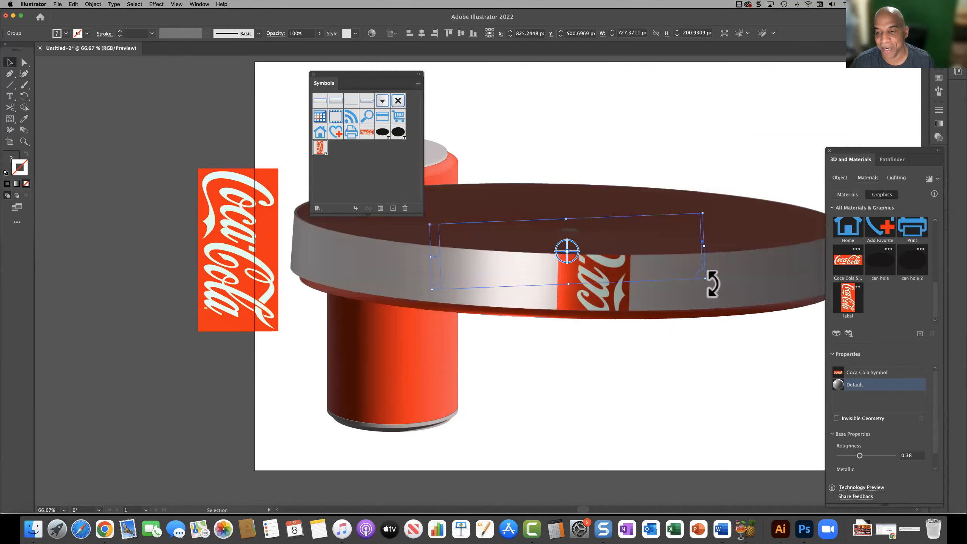
left_click_drag(674, 341, 533, 370)
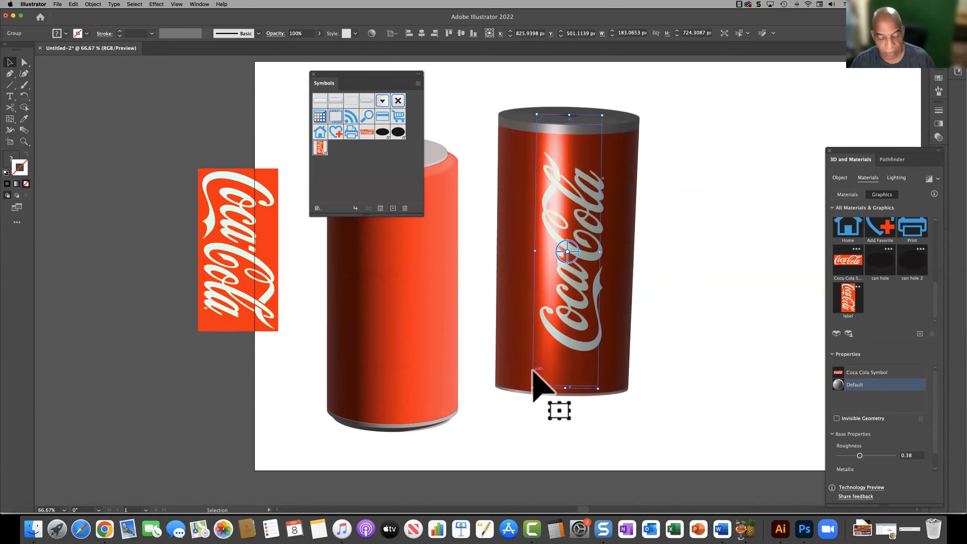
key("a")
key("super+z")
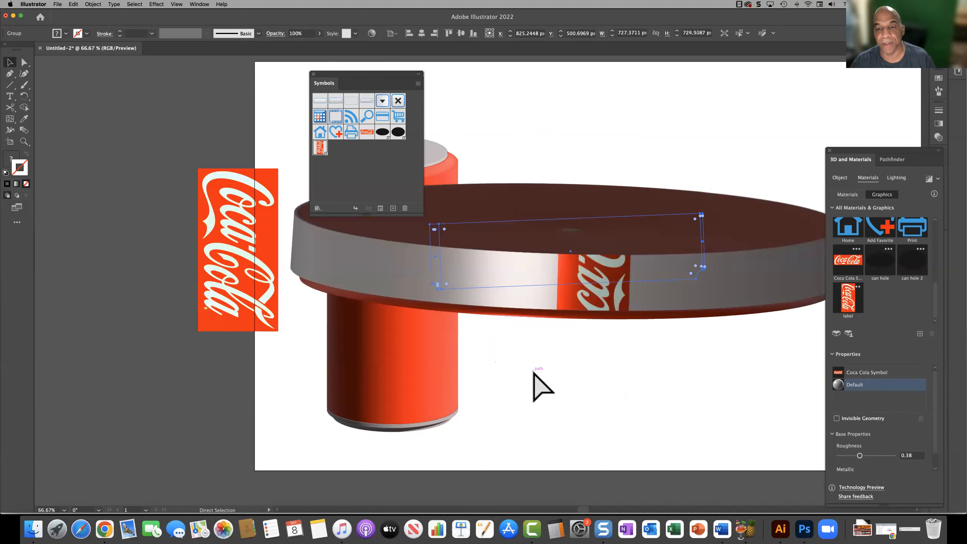
key("super+z")
key("super+z")
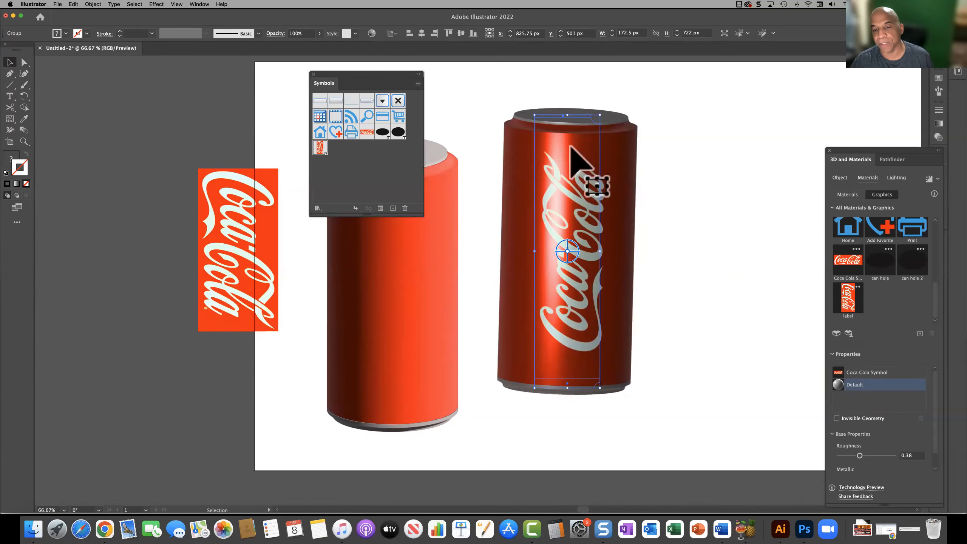
Step: Move the grouped can to about X 950, Y 488 px and rotate it in 3D so it leans with the logo turned right
left_click_drag(572, 175, 637, 175)
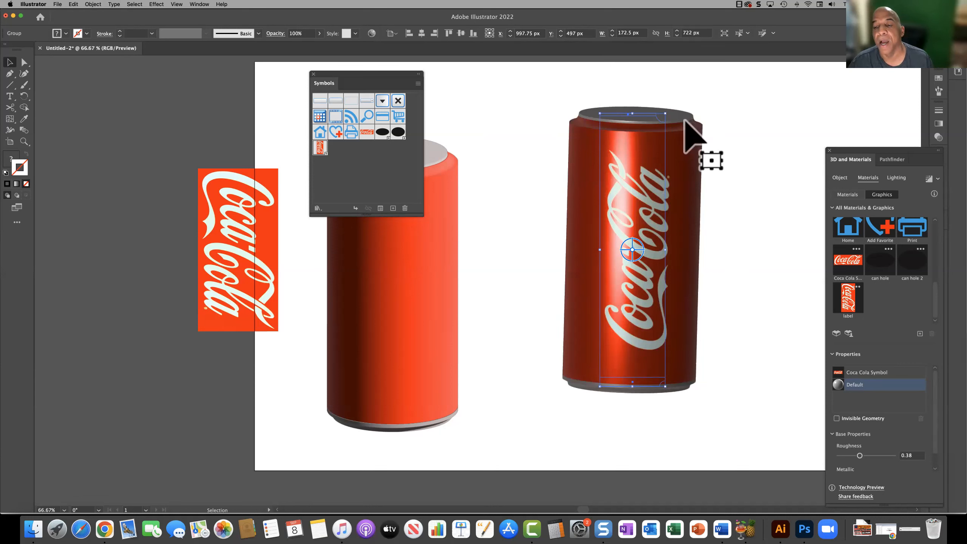
left_click_drag(659, 247, 613, 248)
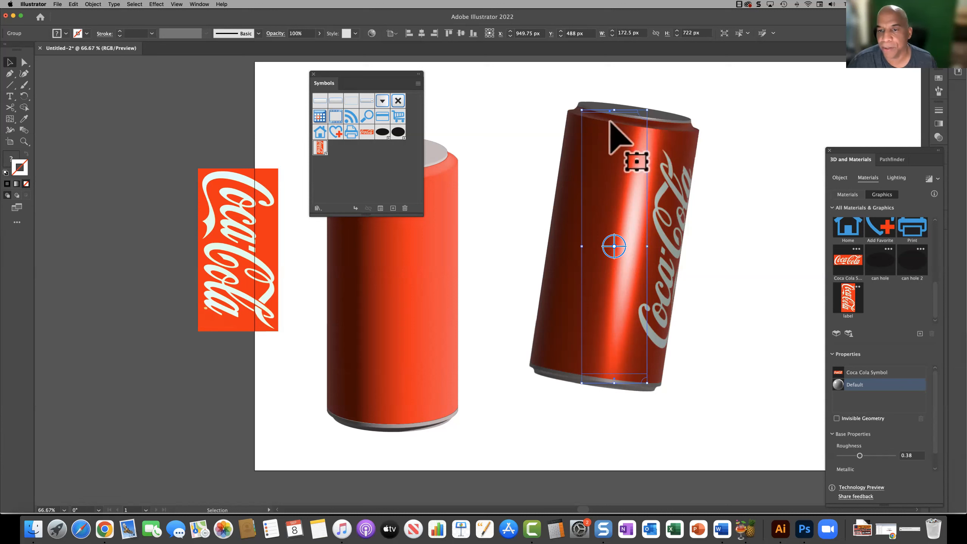
Step: Isolate the can group, widen the lid's profile path to 160.5 px, and exit isolation mode
double_click(628, 174)
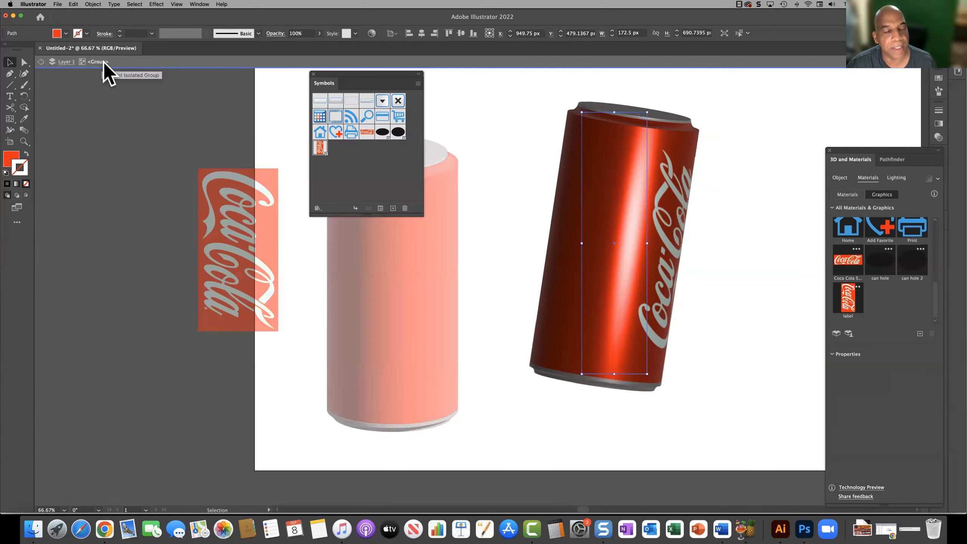
left_click(681, 121)
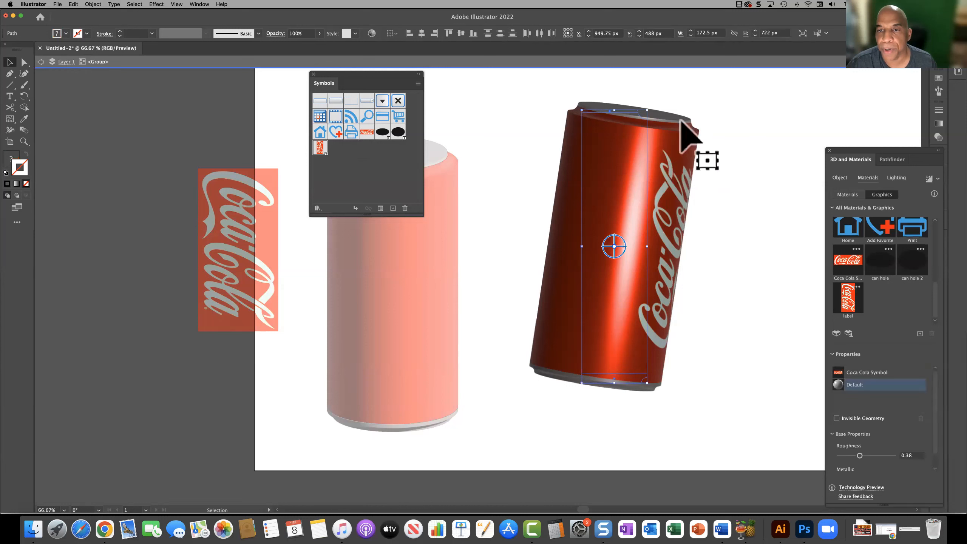
left_click(655, 150)
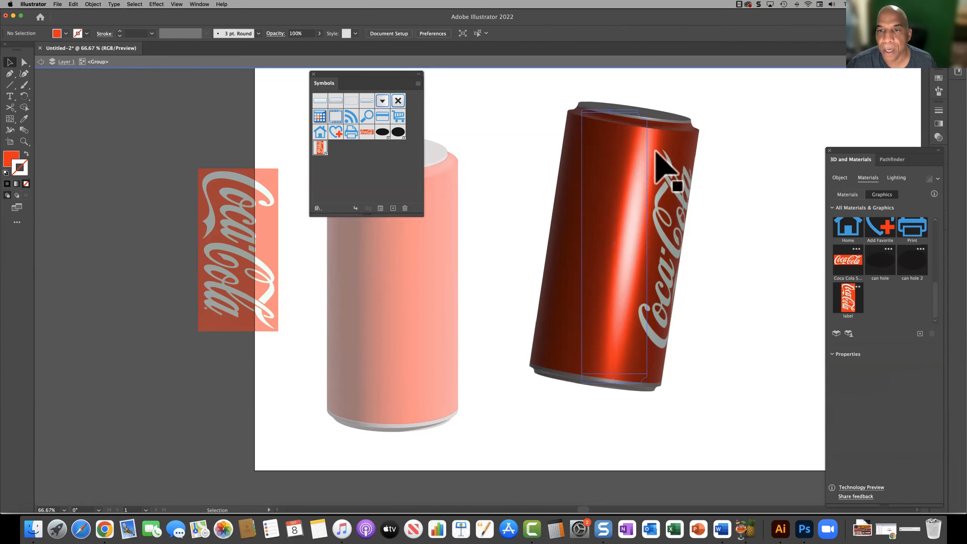
left_click(604, 110)
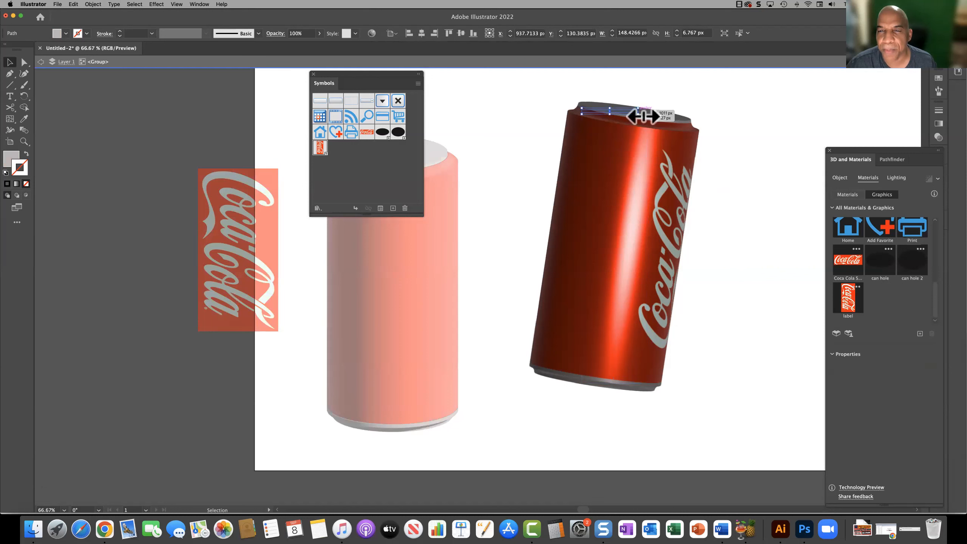
left_click_drag(647, 116, 647, 117)
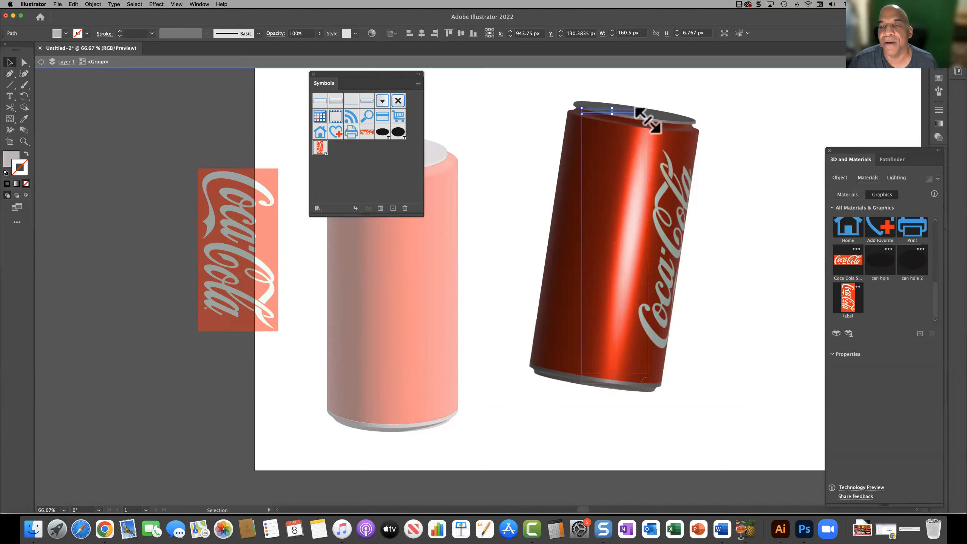
left_click(475, 152)
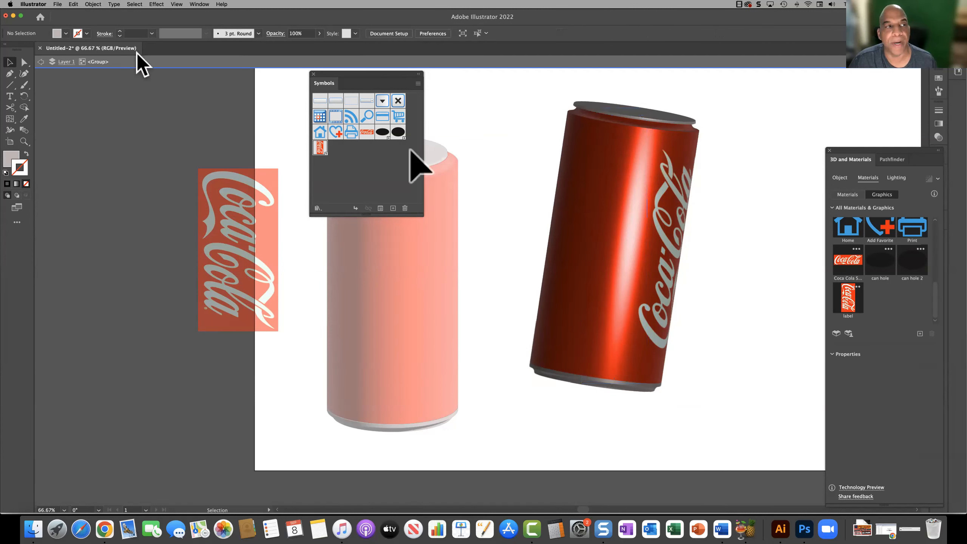
left_click(62, 62)
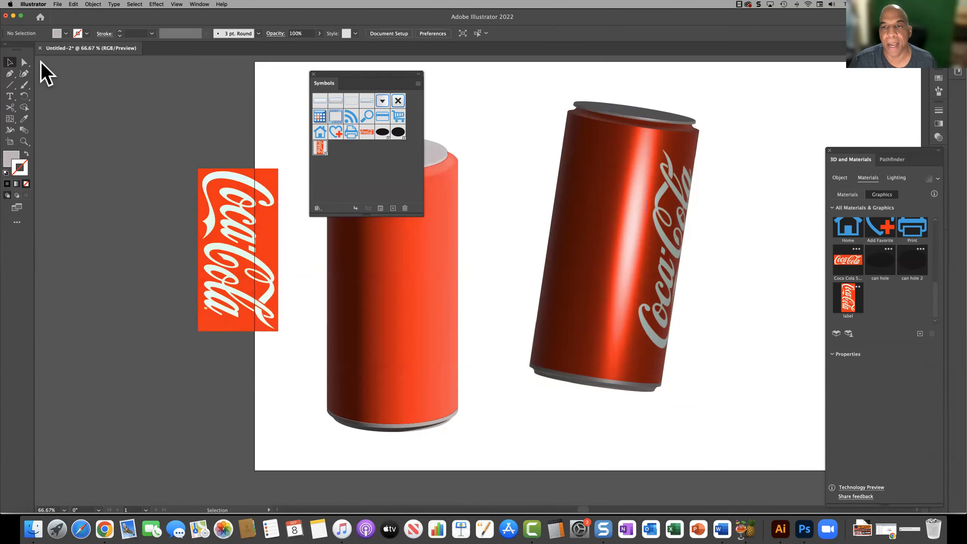
Step: Rotate the grouped can in 3D so it leans further right with its lid exposed and the logo facing forward
left_click(621, 252)
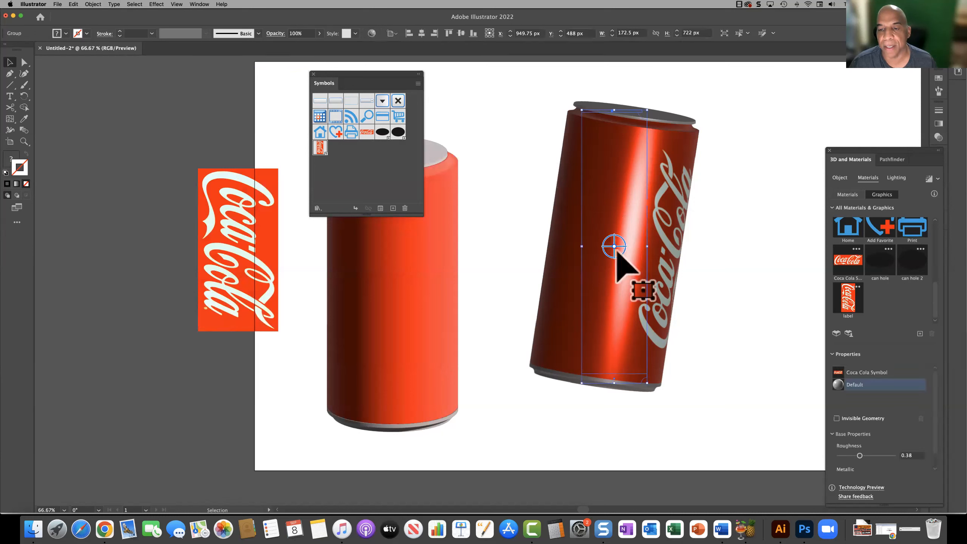
left_click_drag(621, 253, 624, 305)
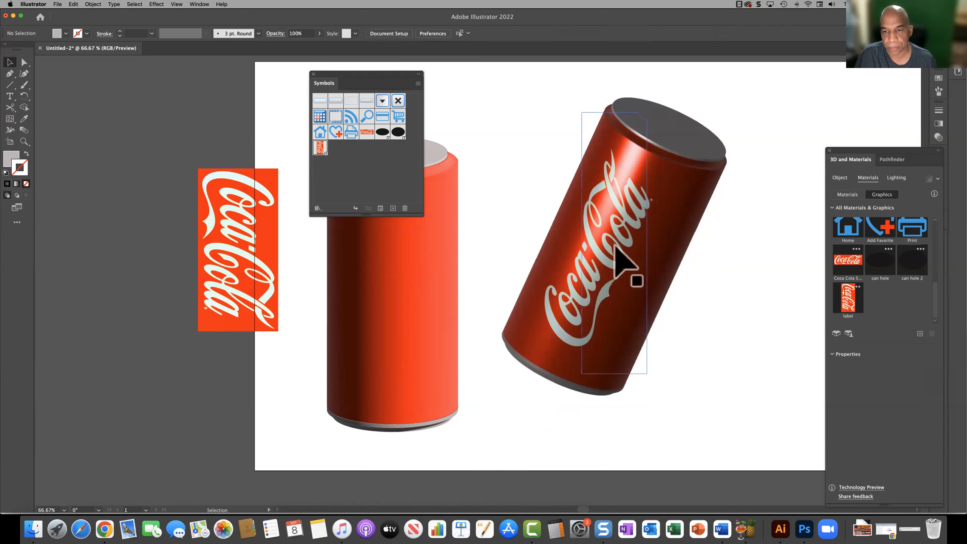
Step: Rotate the grouped Coca-Cola can in 3D to expose its base, and move it to X 1086.75, Y 464 px
left_click_drag(614, 245, 342, 387)
left_click_drag(326, 391, 322, 379)
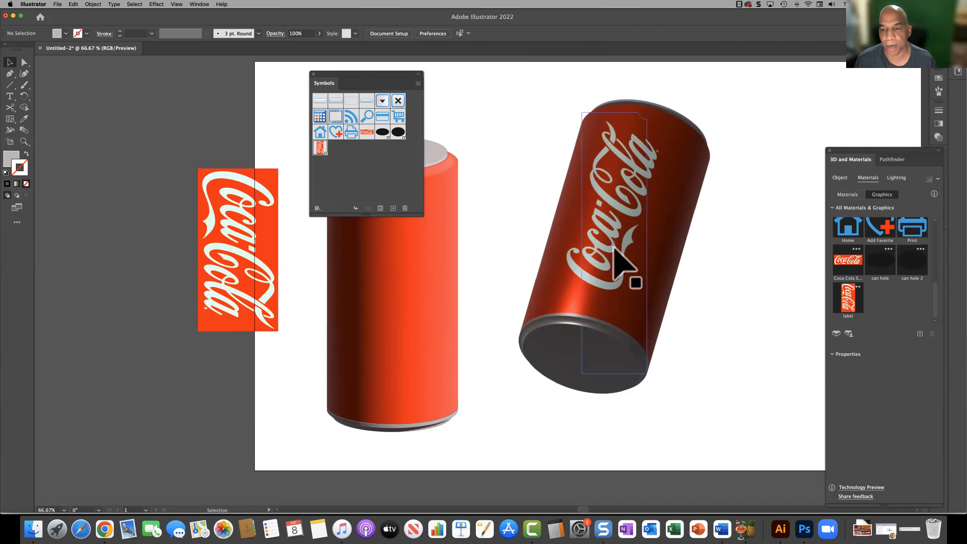
left_click_drag(615, 247, 666, 237)
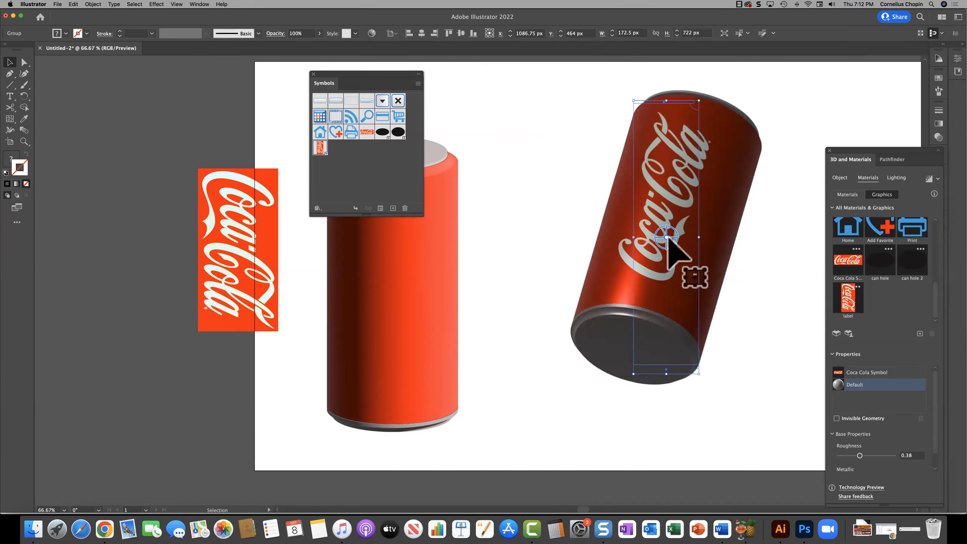
Step: Rotate the can in 3D so it leans right with its lid exposed and logo facing forward, deselect it, and close the Symbols panel
left_click_drag(665, 244, 278, 398)
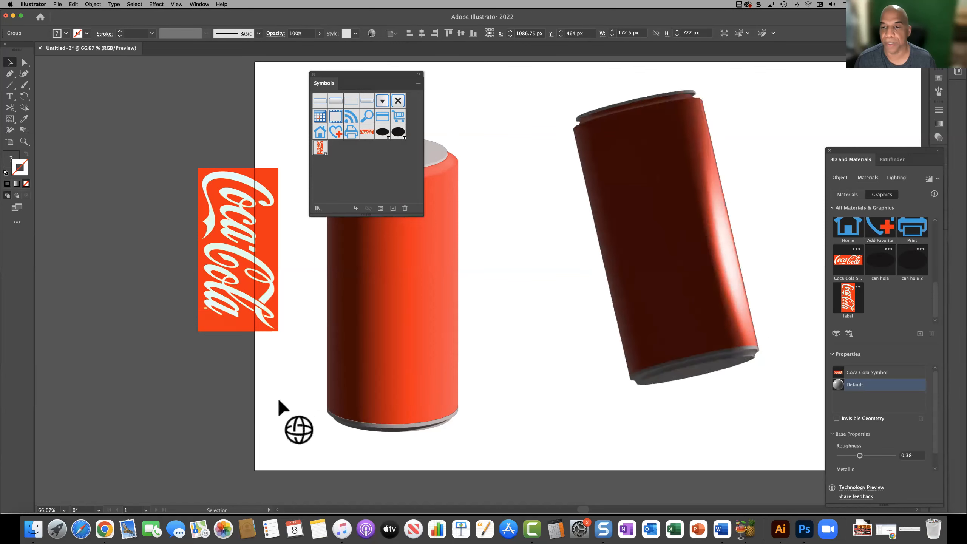
mouse_move(362, 420)
left_mouse_down()
mouse_move(406, 421)
mouse_move(356, 397)
mouse_move(376, 423)
left_mouse_up()
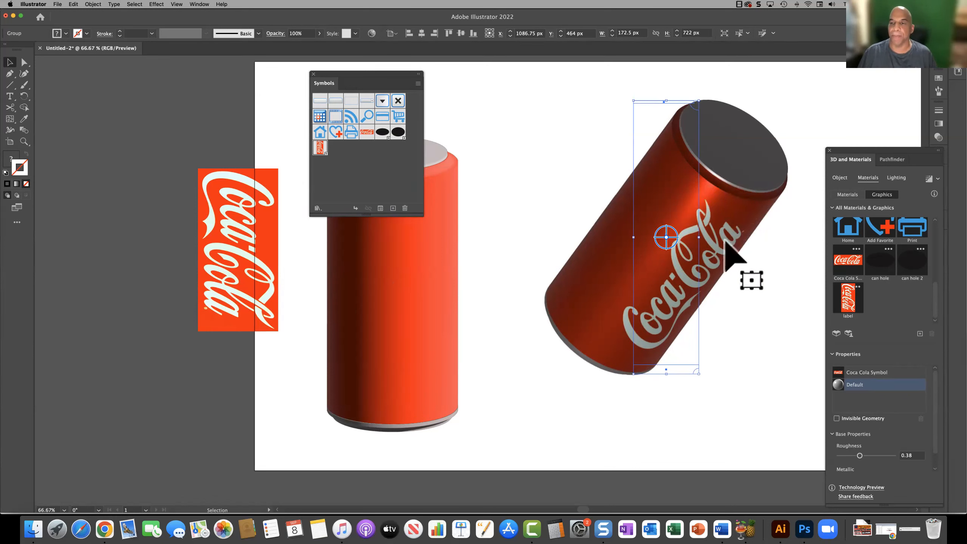
left_click_drag(669, 237, 652, 219)
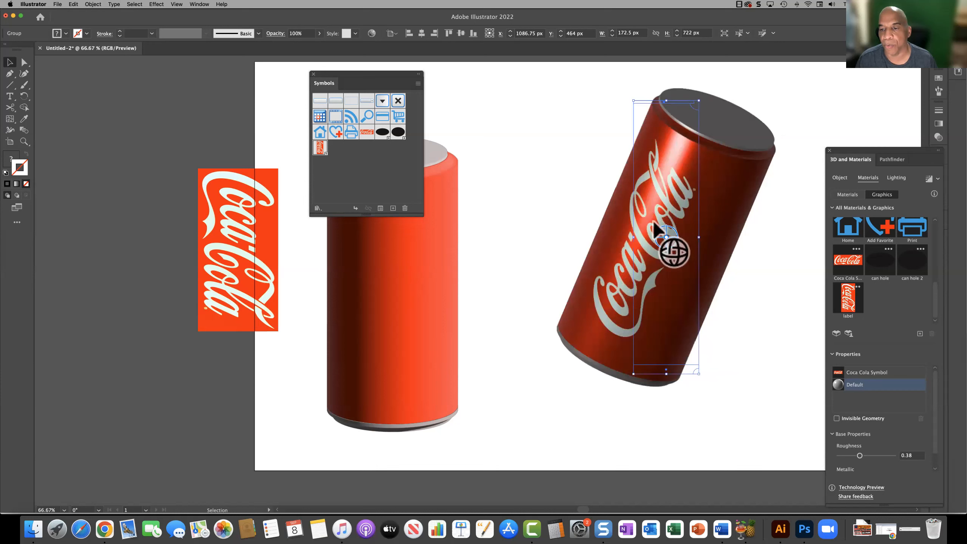
left_click(527, 225)
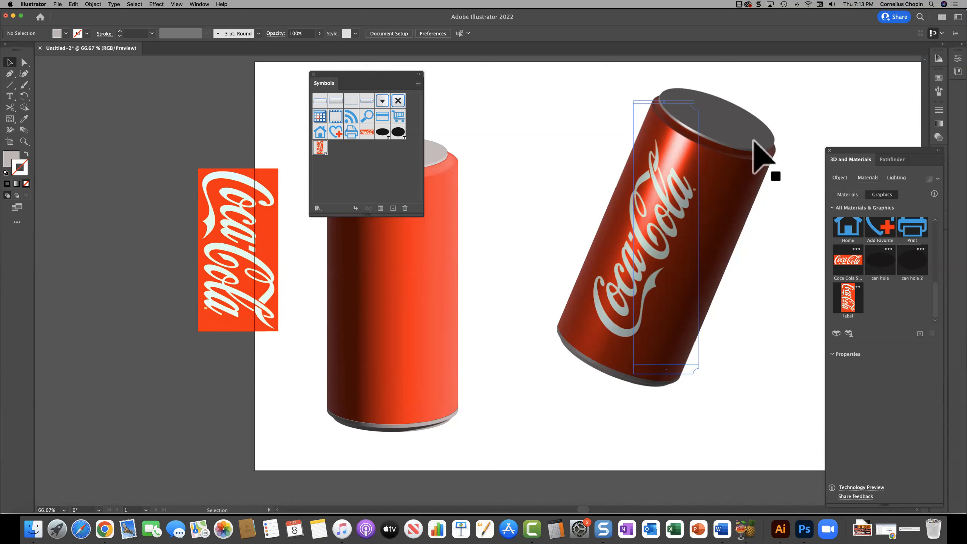
left_click(313, 74)
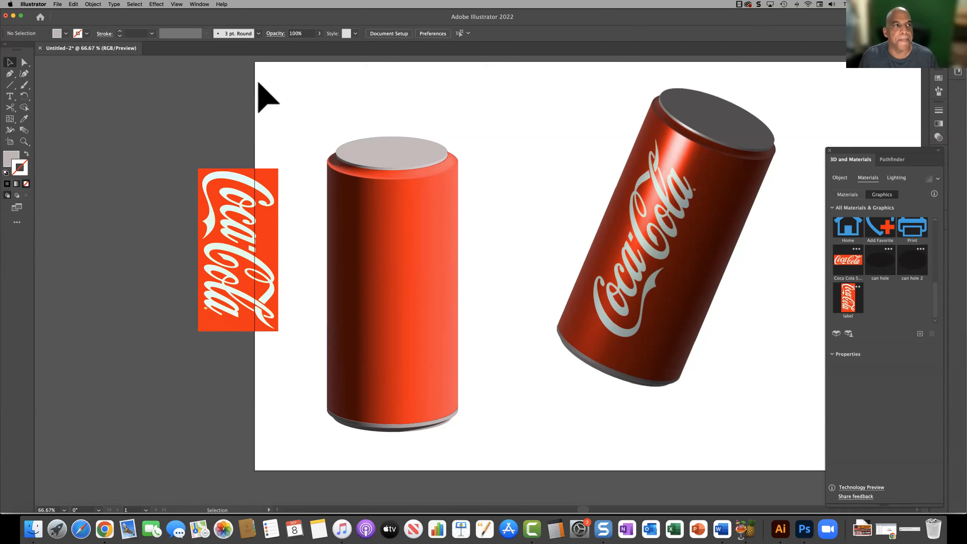
Step: Examine the file formats offered by Export As, and leave the dialog without exporting
left_click(58, 4)
mouse_move(102, 138)
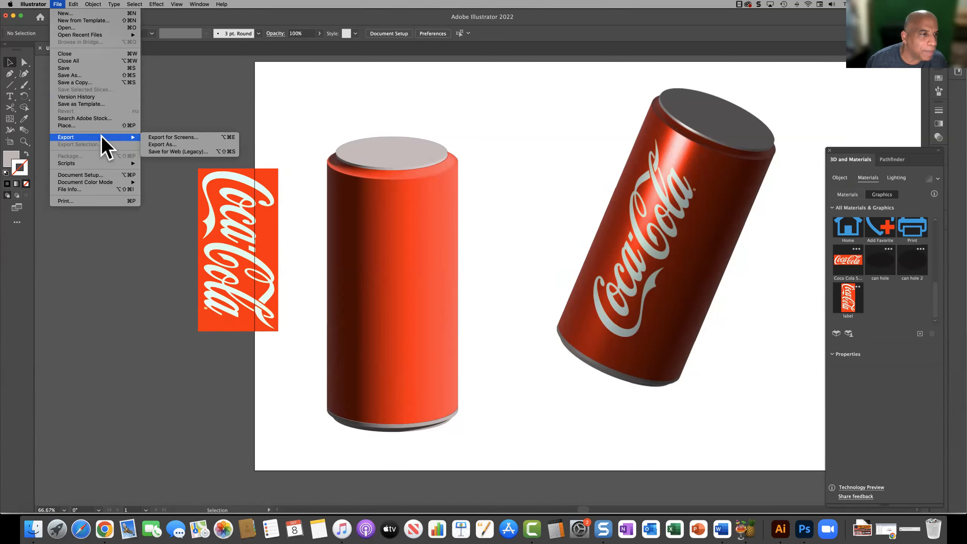
left_click(164, 143)
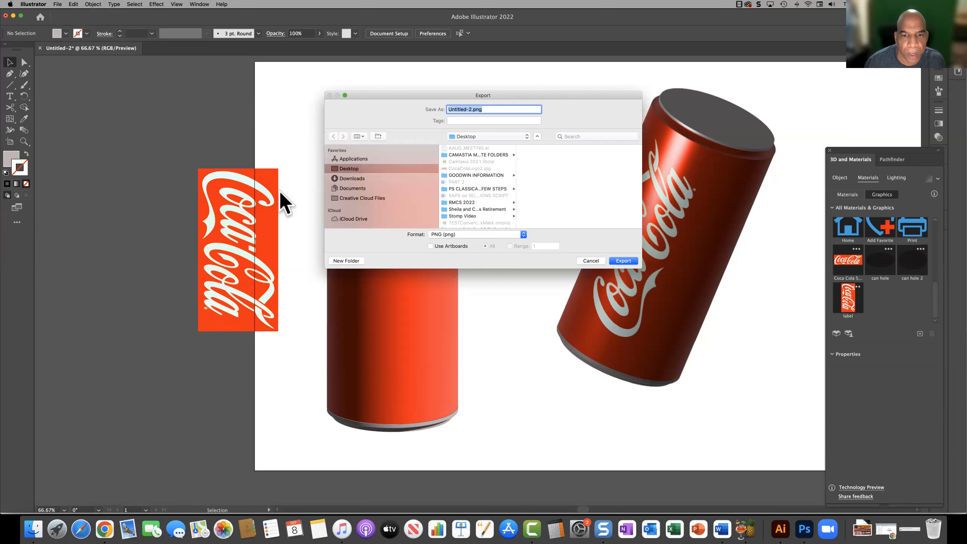
left_click(506, 231)
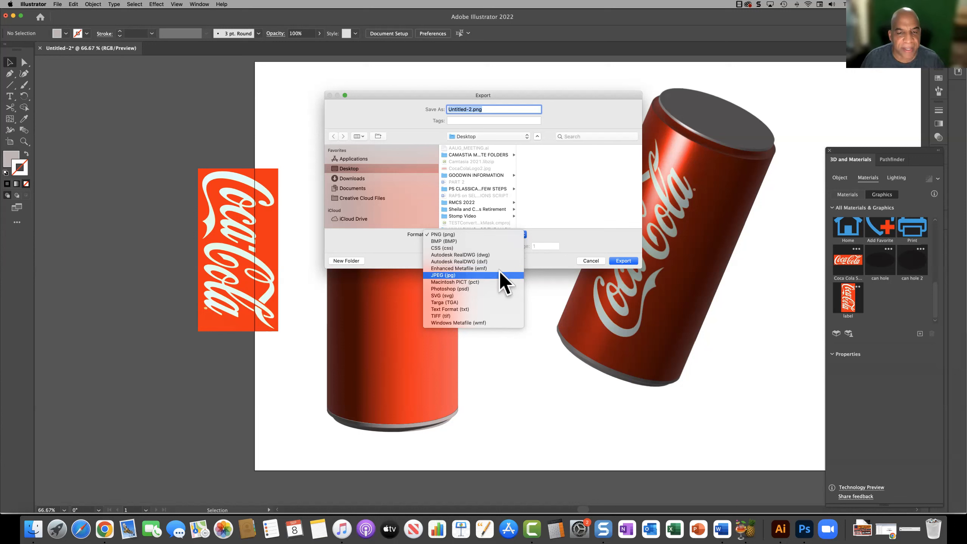
left_click(571, 246)
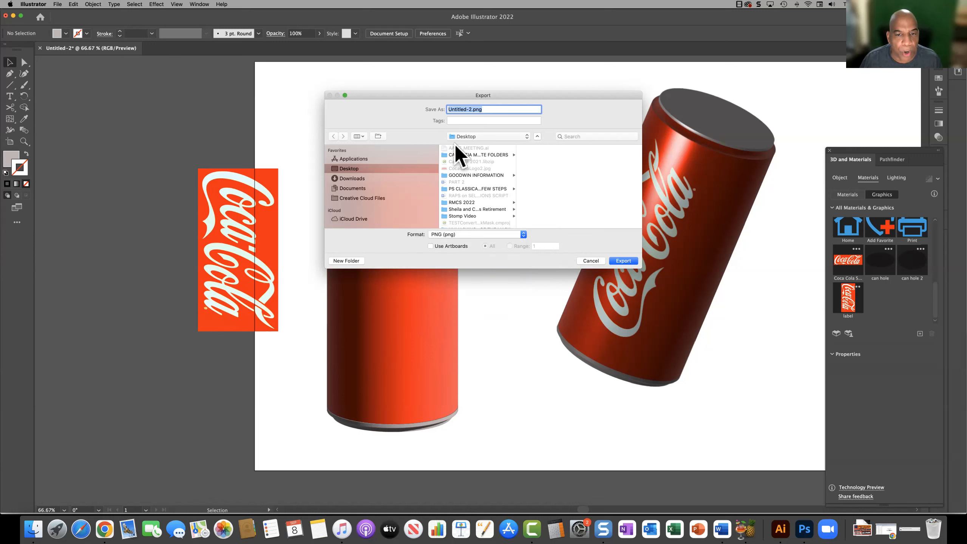
left_click(590, 259)
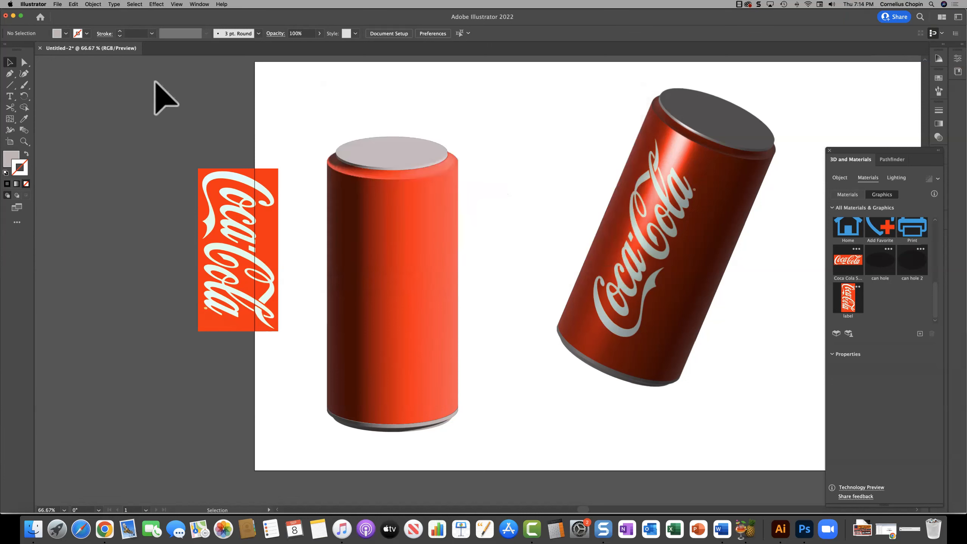
Step: Examine the asset format options in Export for Screens, including those for 3D objects, and leave without exporting
left_click(56, 4)
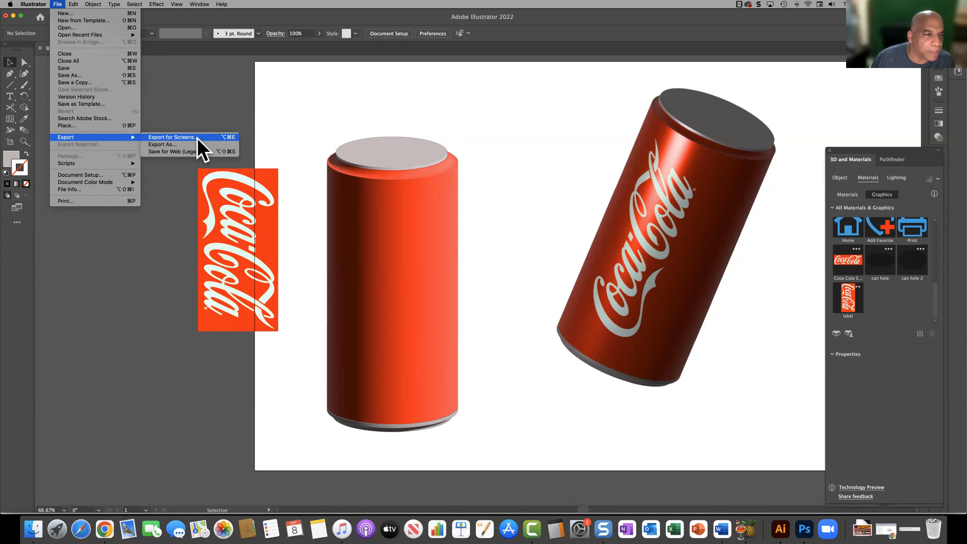
left_click(196, 138)
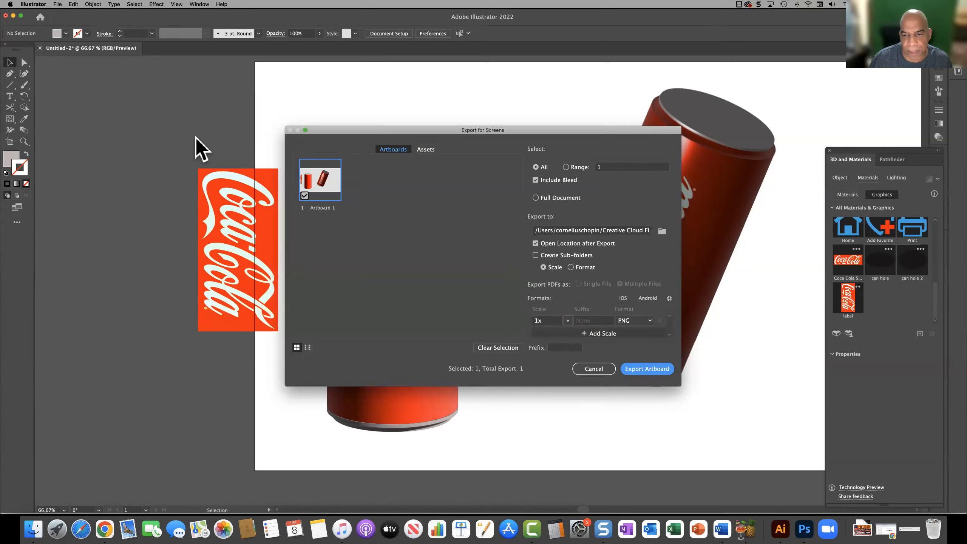
left_click(424, 149)
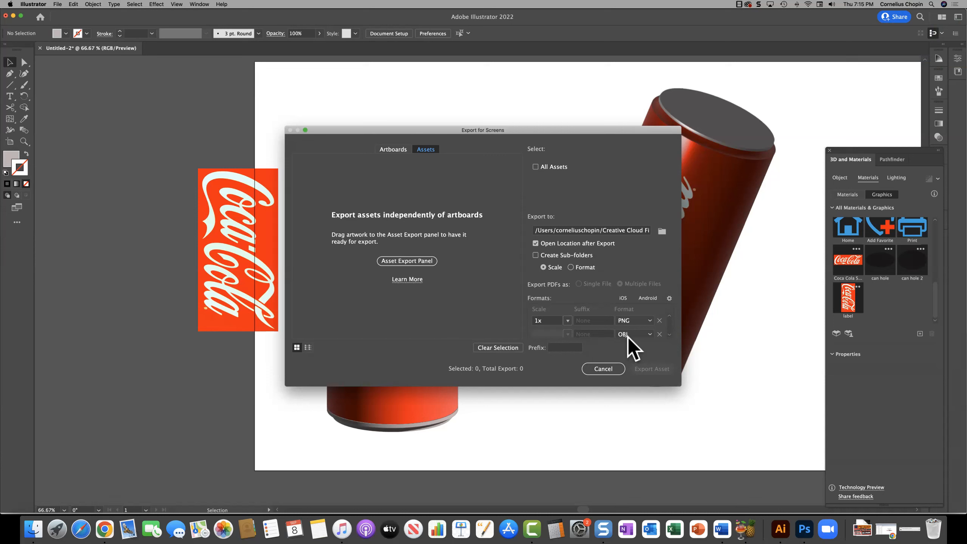
left_click(649, 334)
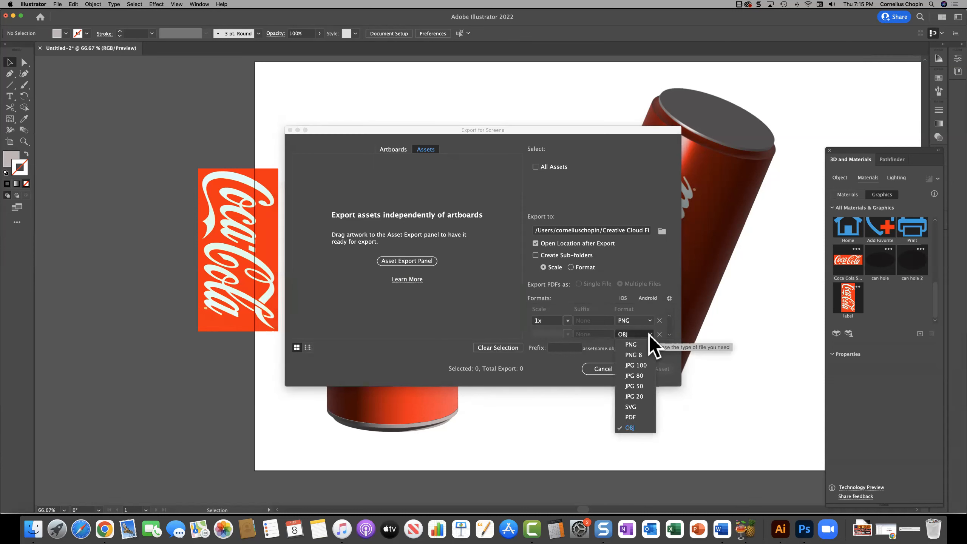
left_click(603, 339)
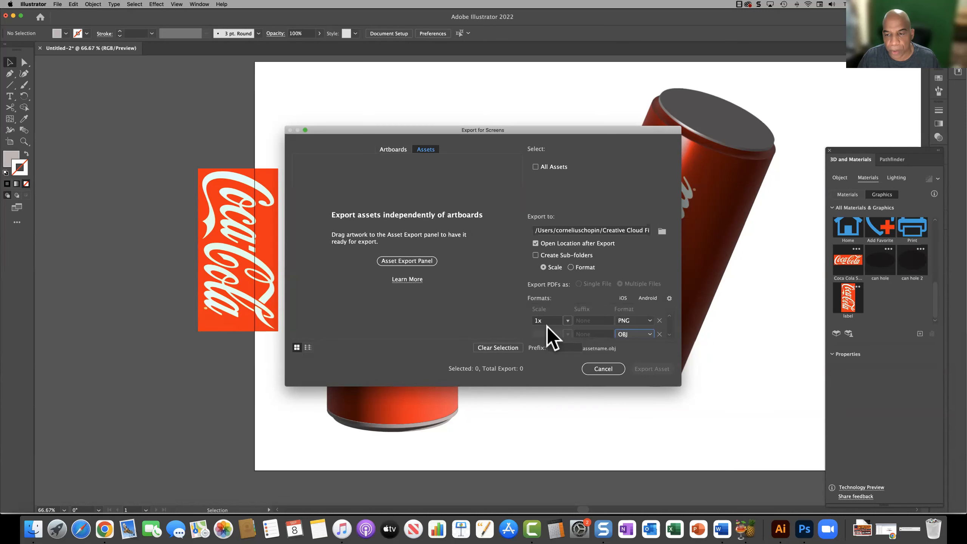
left_click(649, 334)
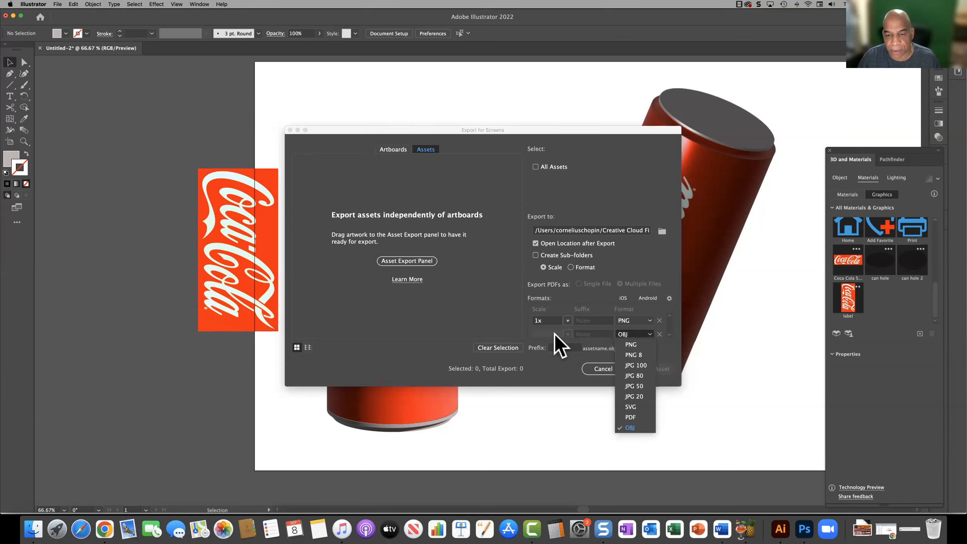
left_click(554, 334)
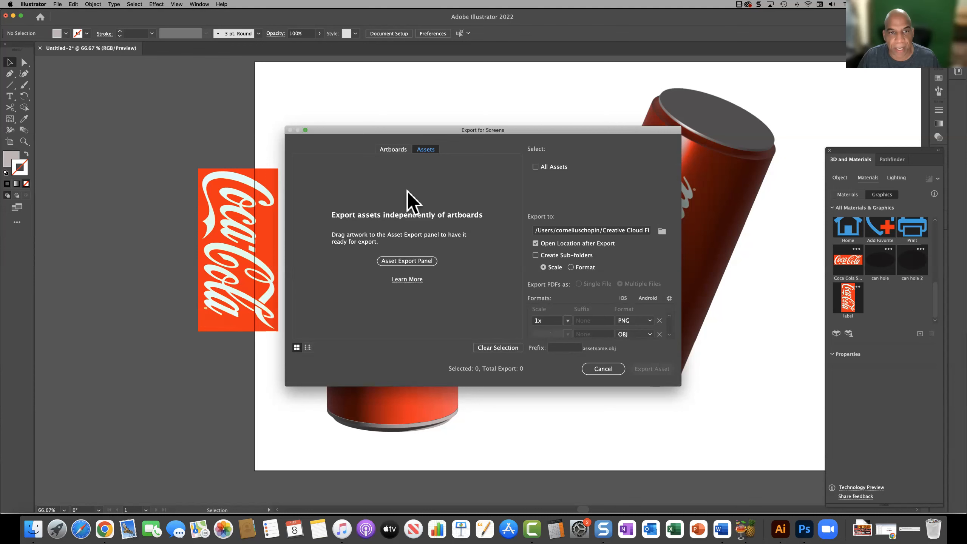
left_click(599, 369)
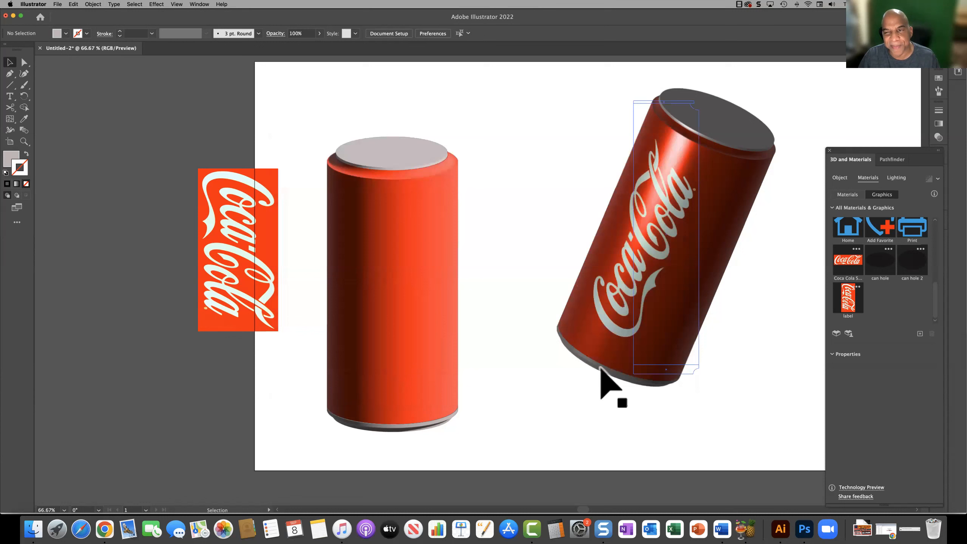
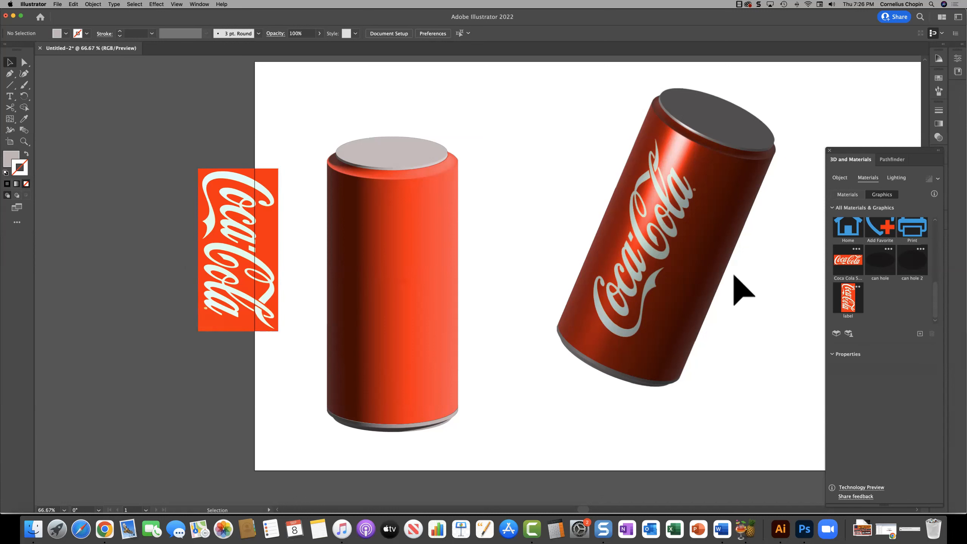
scroll(745, 275, "right", 1)
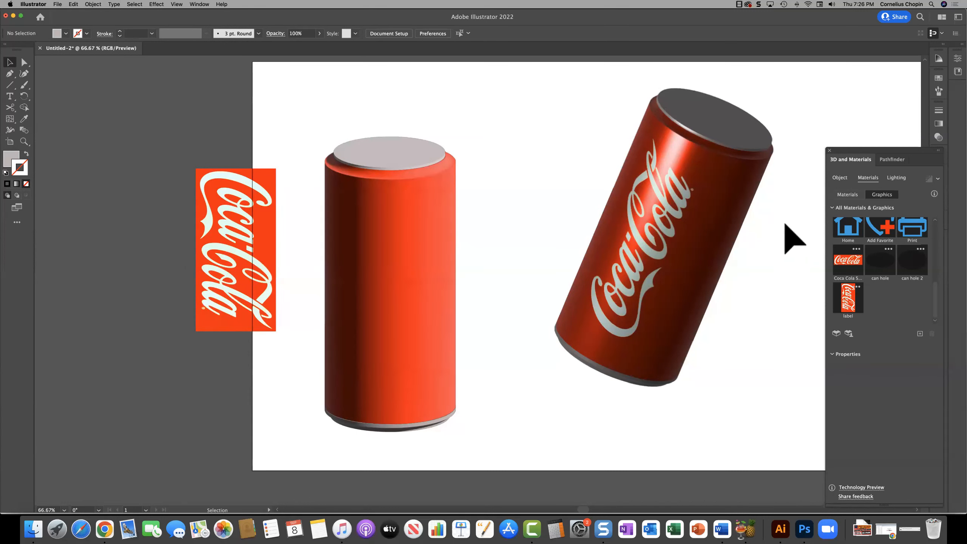